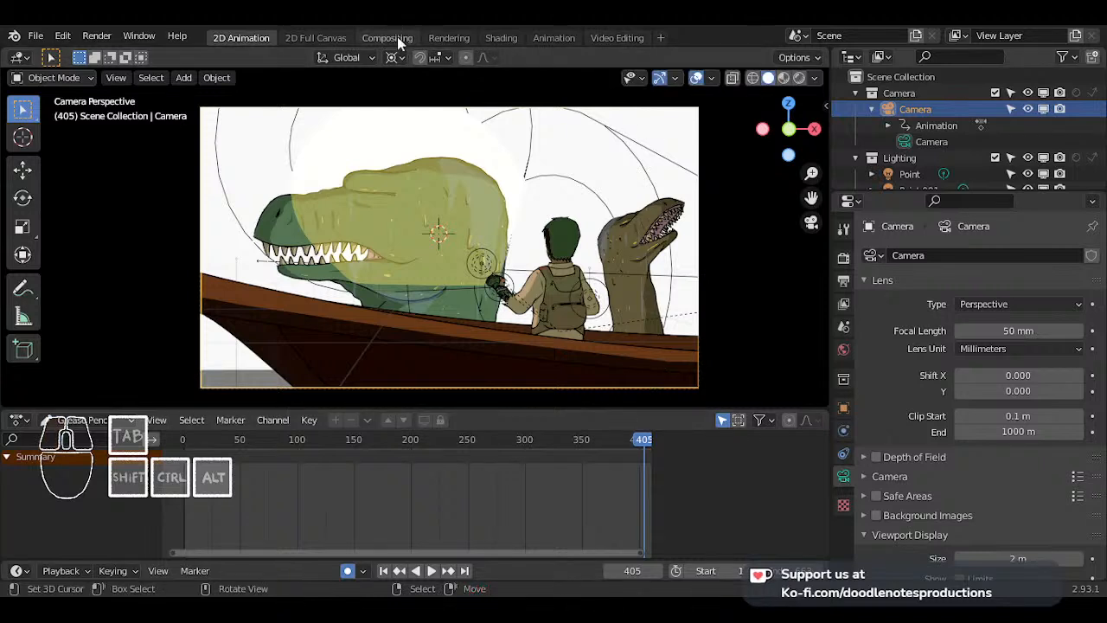
Set the current frame to 15 and open the Video Editing workspace
{"action": "left_click", "coordinate": [200, 497]}
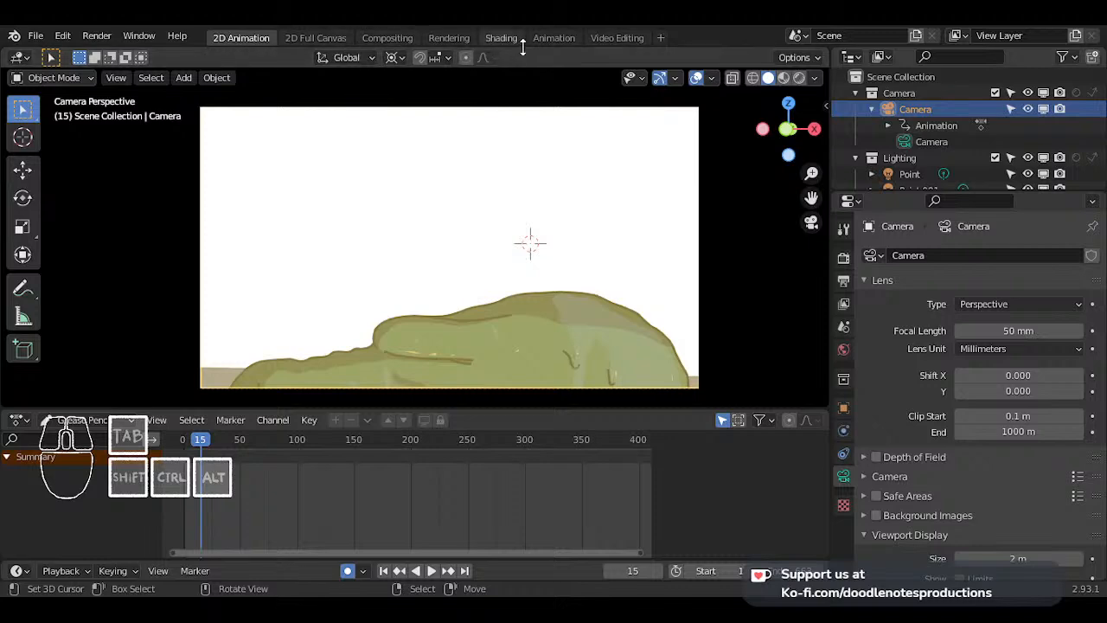
{"action": "left_click", "coordinate": [636, 34]}
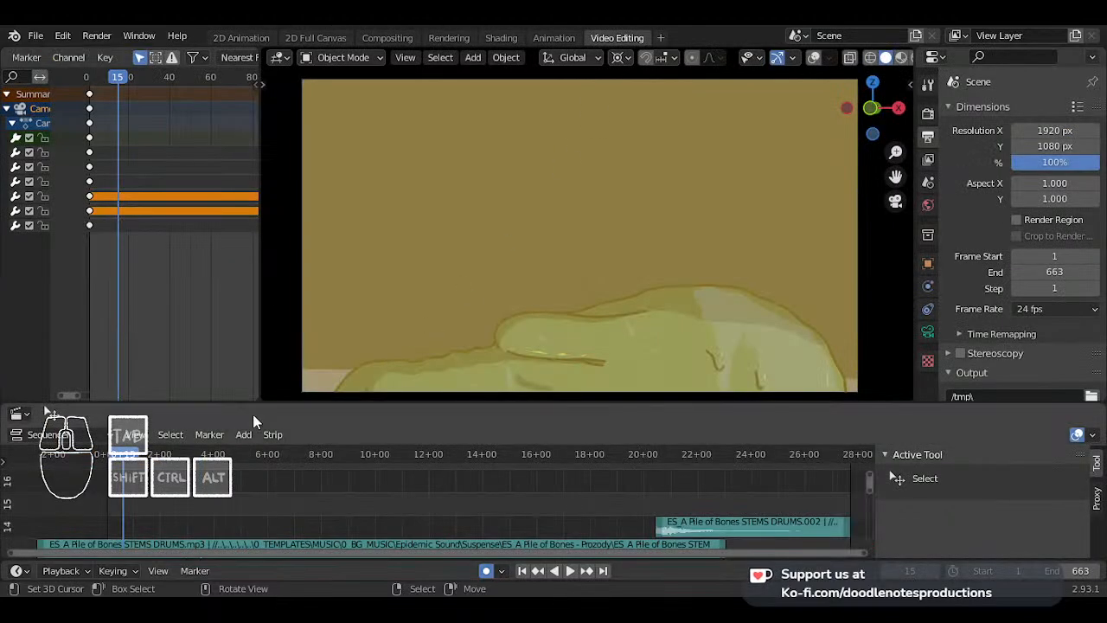
Play the animation from frame 1, then replay from about frame 389, stopping at 428
{"action": "key", "text": "shift+Left"}
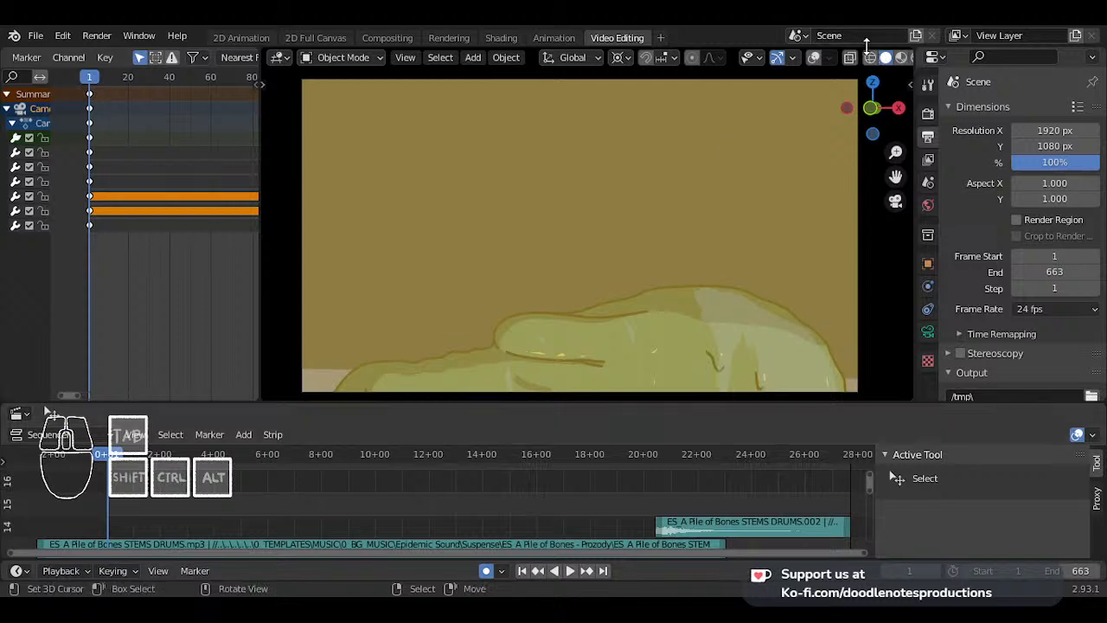
{"action": "scroll", "coordinate": [878, 58], "scroll_direction": "right", "scroll_amount": 3}
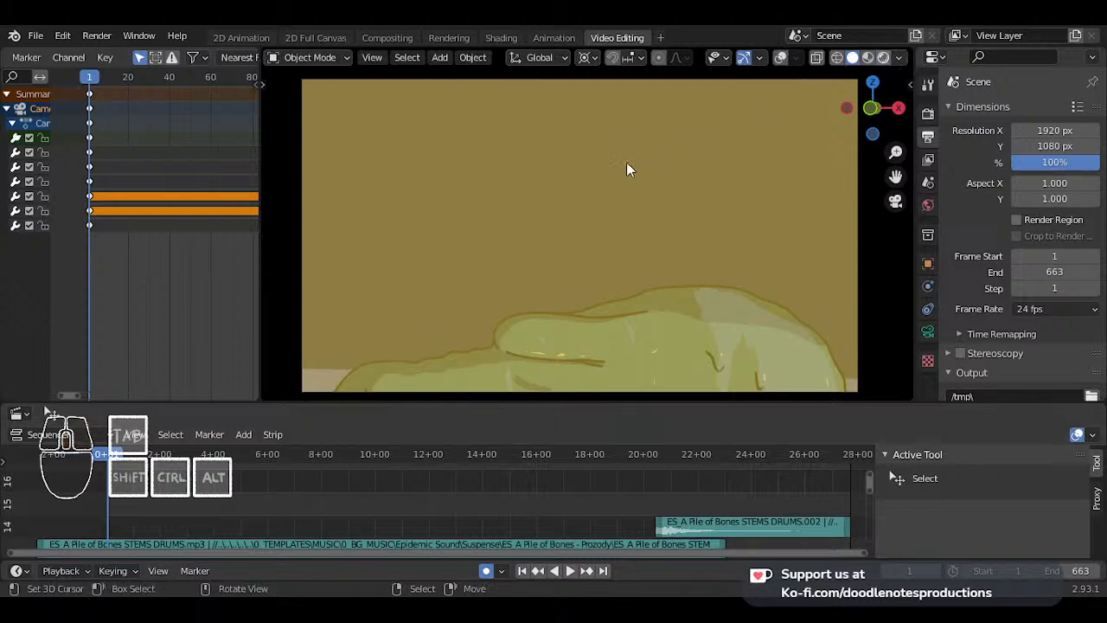
{"action": "key", "text": "space"}
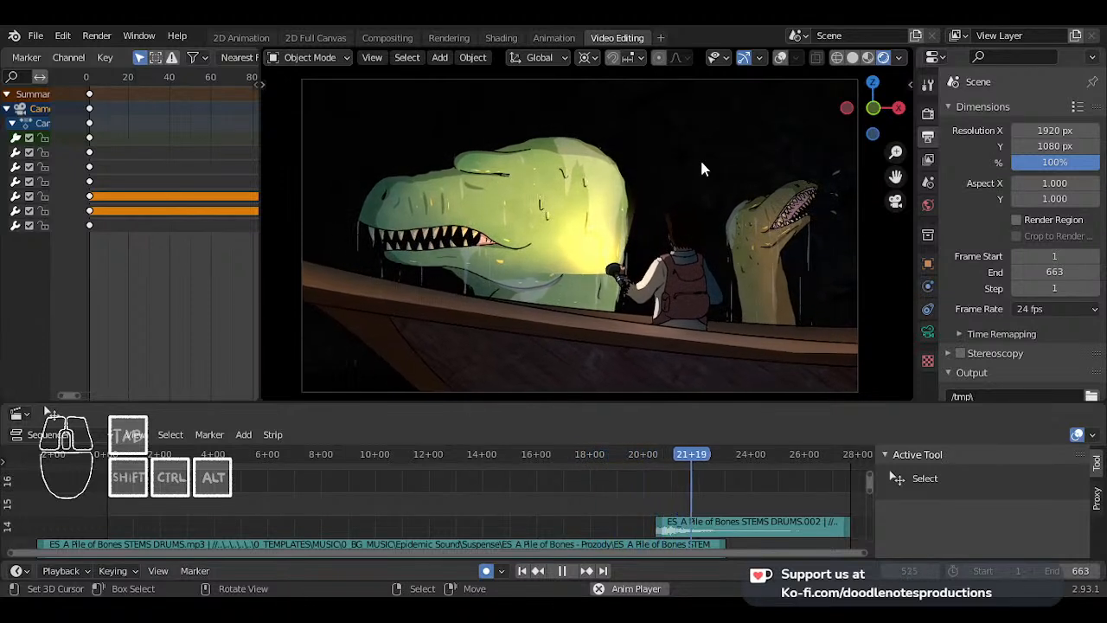
{"action": "key", "text": "space"}
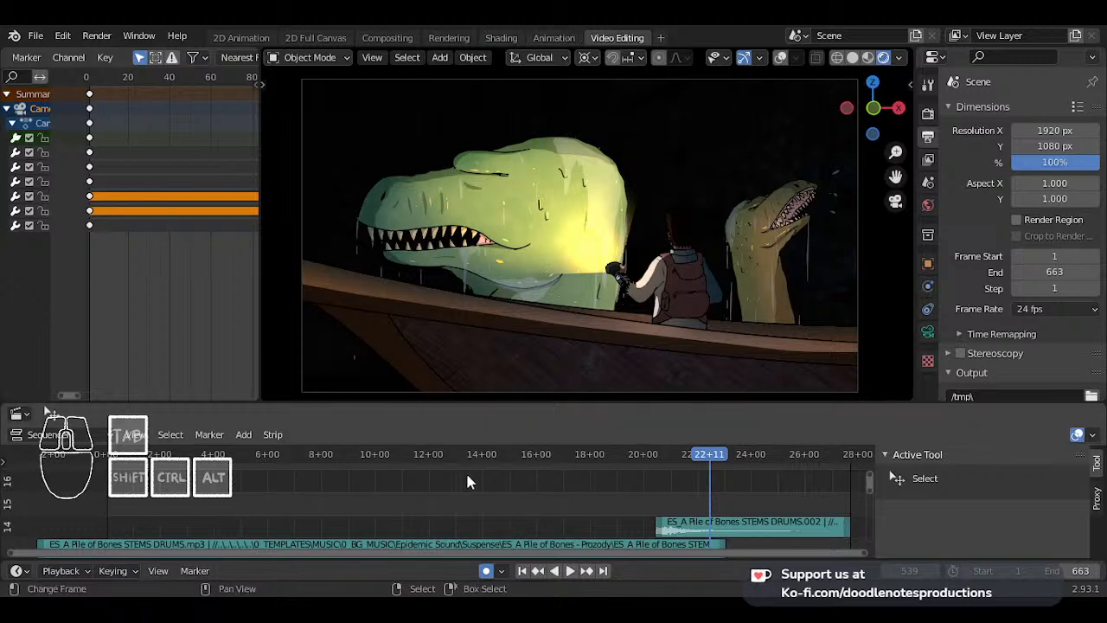
{"action": "left_click", "coordinate": [515, 489]}
{"action": "key", "text": "space"}
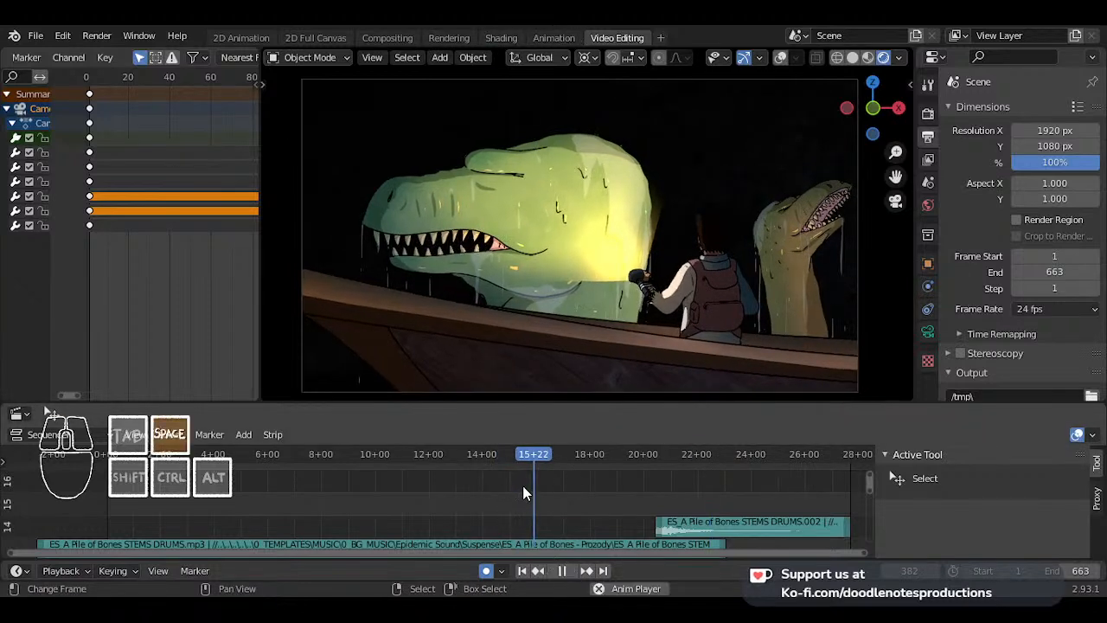
{"action": "key", "text": "space"}
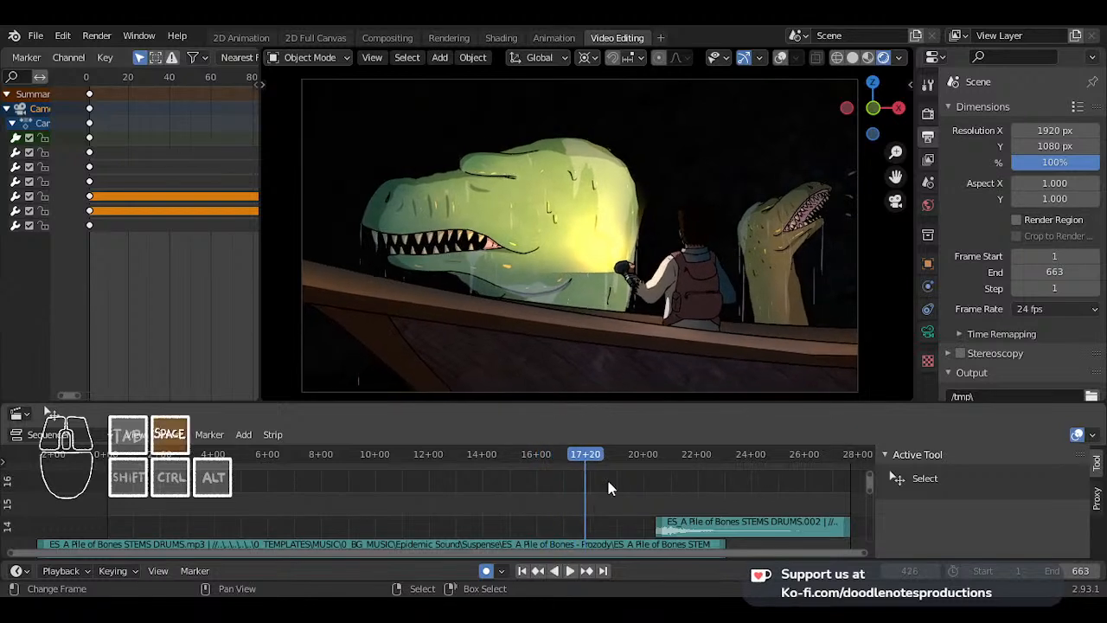
Slide the DRUMS.002 strip earlier to 17+18 and play from 16+14 to check timing
{"action": "left_click", "coordinate": [702, 522]}
{"action": "middle_click_drag", "start_coordinate": [664, 510], "coordinate": [653, 491]}
{"action": "key", "text": "g"}
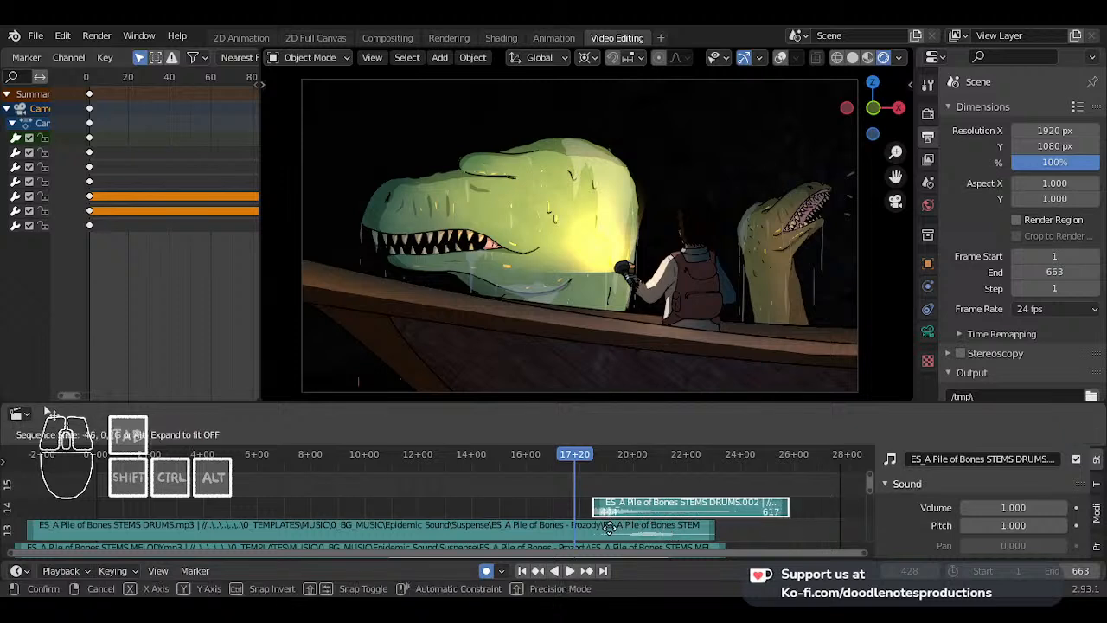
{"action": "left_click", "coordinate": [593, 529]}
{"action": "left_click", "coordinate": [542, 494]}
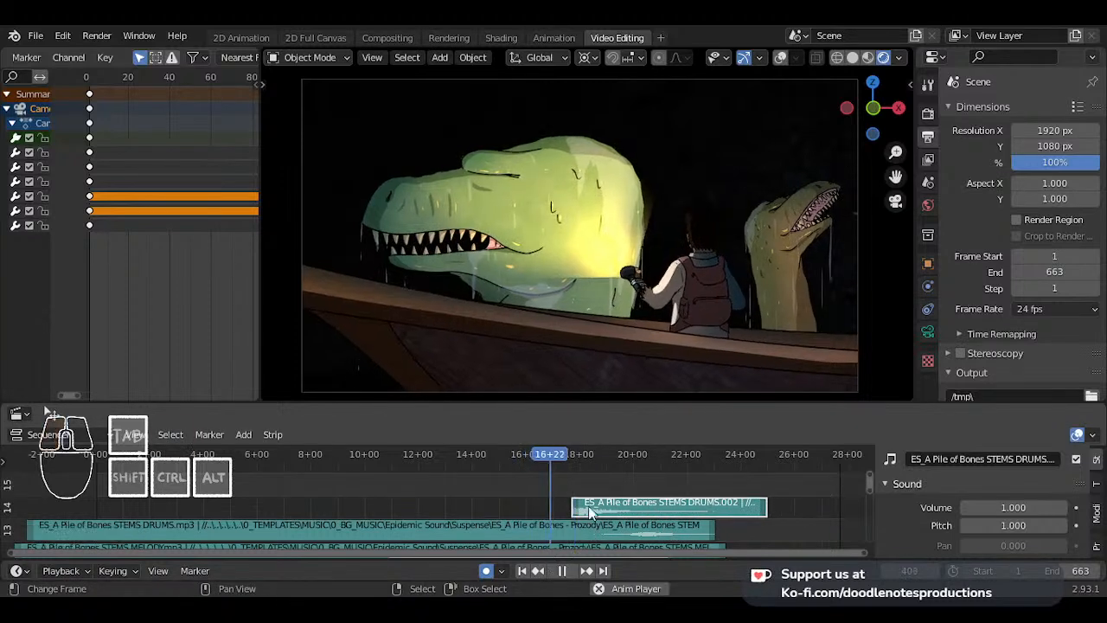
{"action": "key", "text": "space"}
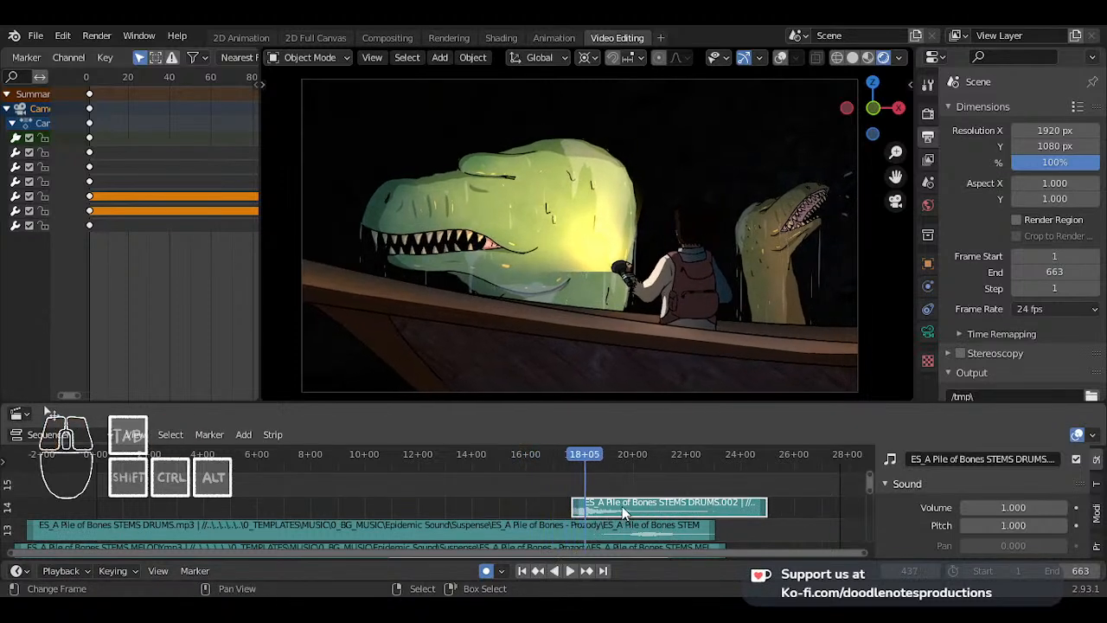
Nudge the DRUMS.002 strip slightly later and adjust the channel 13 DRUMS strip
{"action": "key", "text": "g"}
{"action": "left_click", "coordinate": [634, 520]}
{"action": "right_click", "coordinate": [634, 524]}
{"action": "key", "text": "g"}
{"action": "left_click", "coordinate": [581, 525]}
{"action": "left_click", "coordinate": [545, 491]}
Play back from about 10+12 to 18+23 to check the music, then save The Serpents.blend
{"action": "key", "text": "space"}
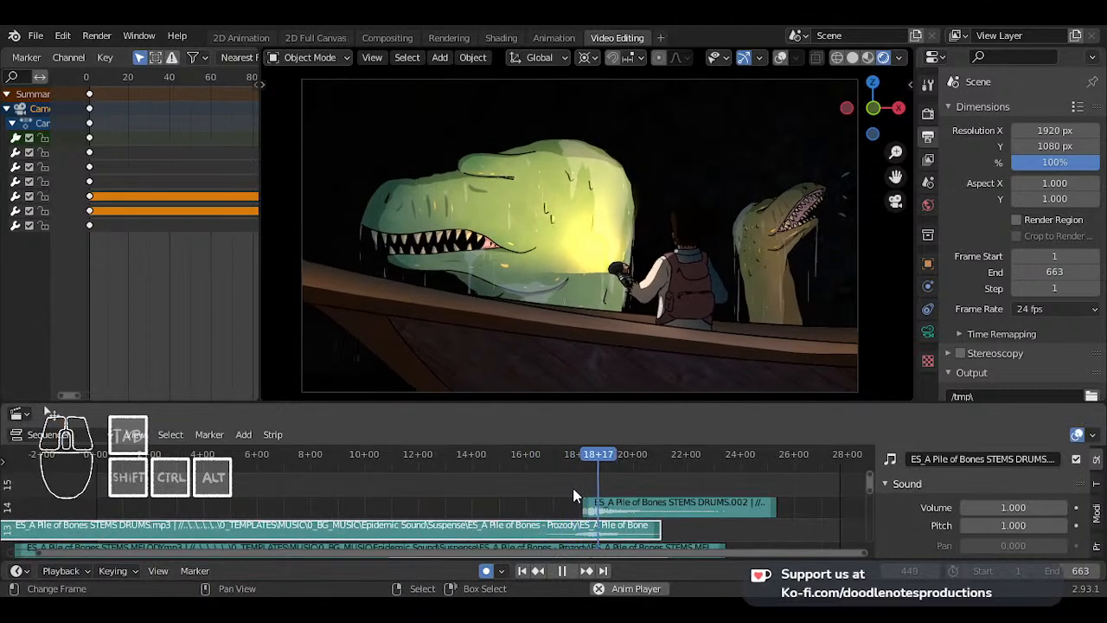
{"action": "key", "text": "space"}
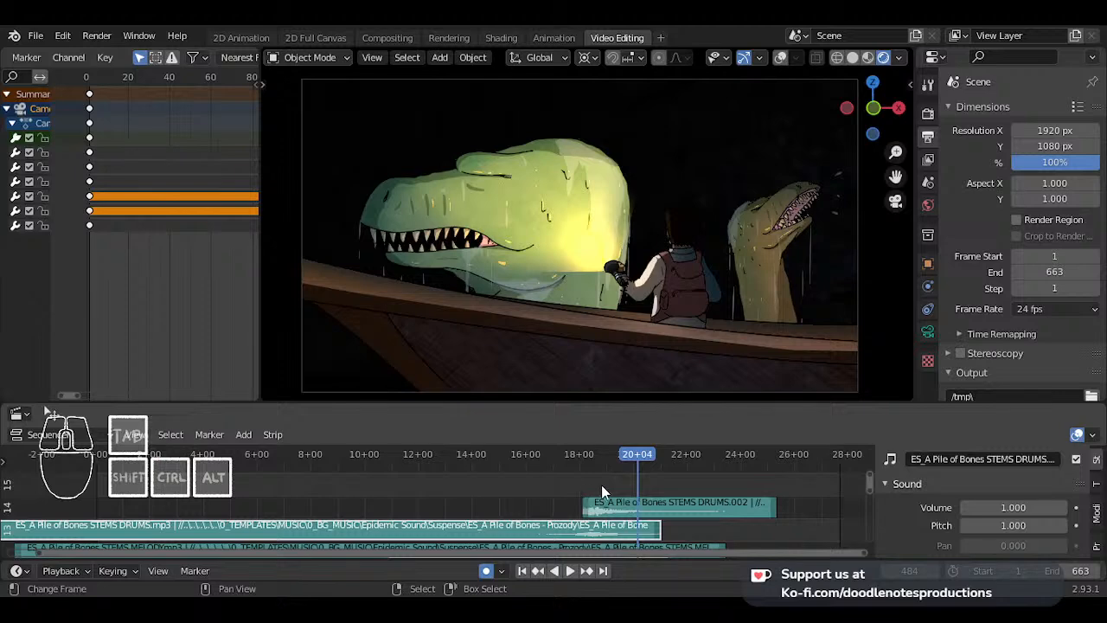
{"action": "left_click", "coordinate": [377, 486]}
{"action": "key", "text": "space"}
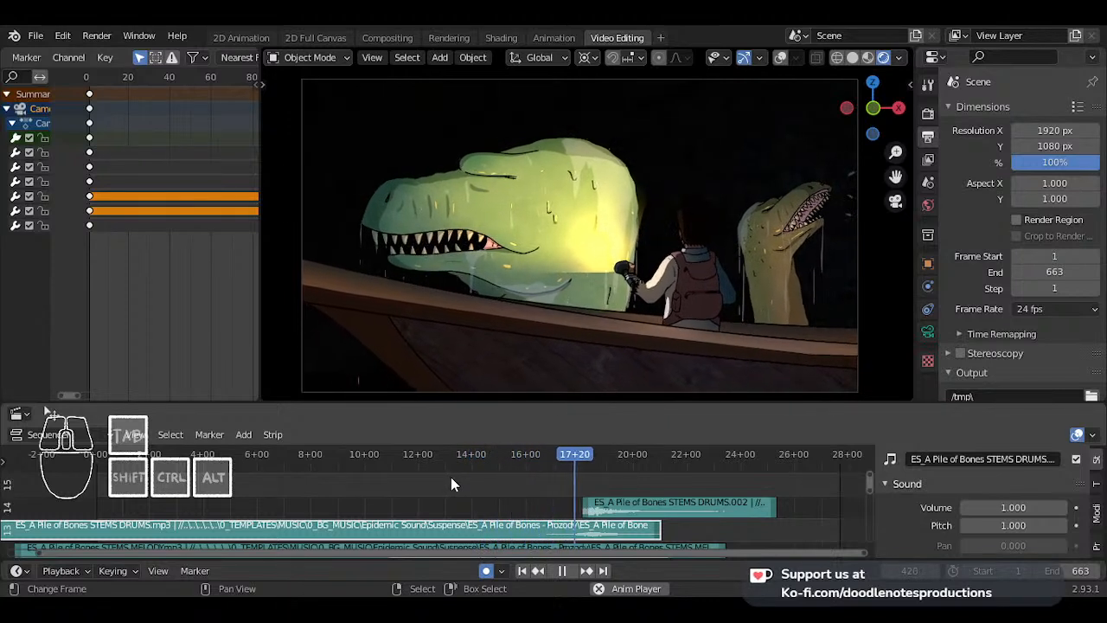
{"action": "key", "text": "space"}
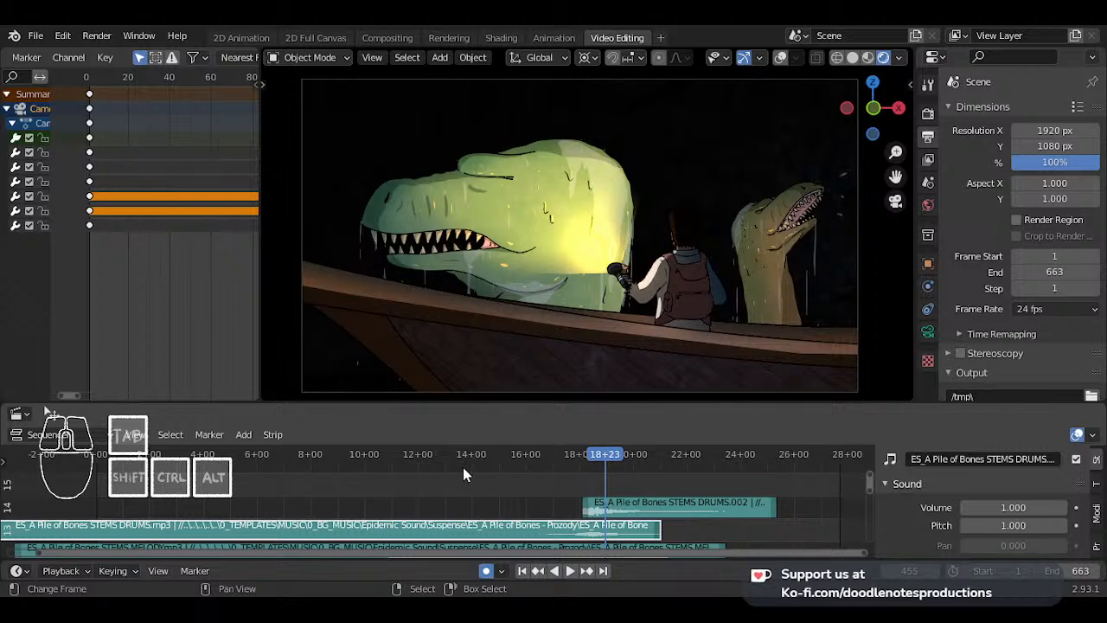
{"action": "key", "text": "s"}
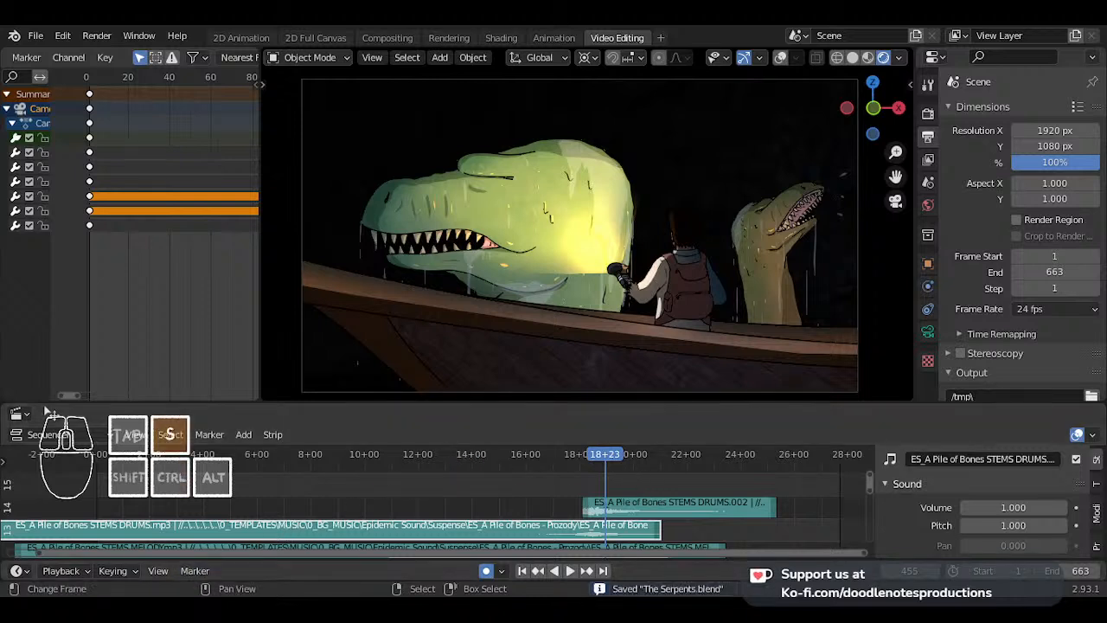
Turn on Use Nodes in Compositing to create Render Layers and Composite nodes, then return to 2D Animation
{"action": "left_click", "coordinate": [384, 40]}
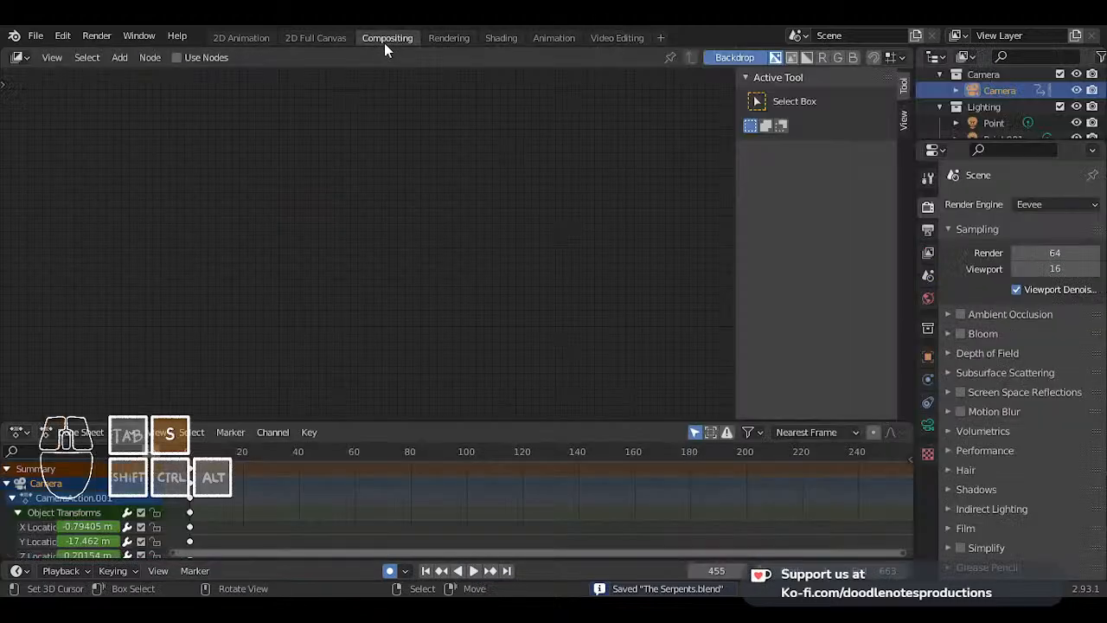
{"action": "left_click", "coordinate": [177, 58]}
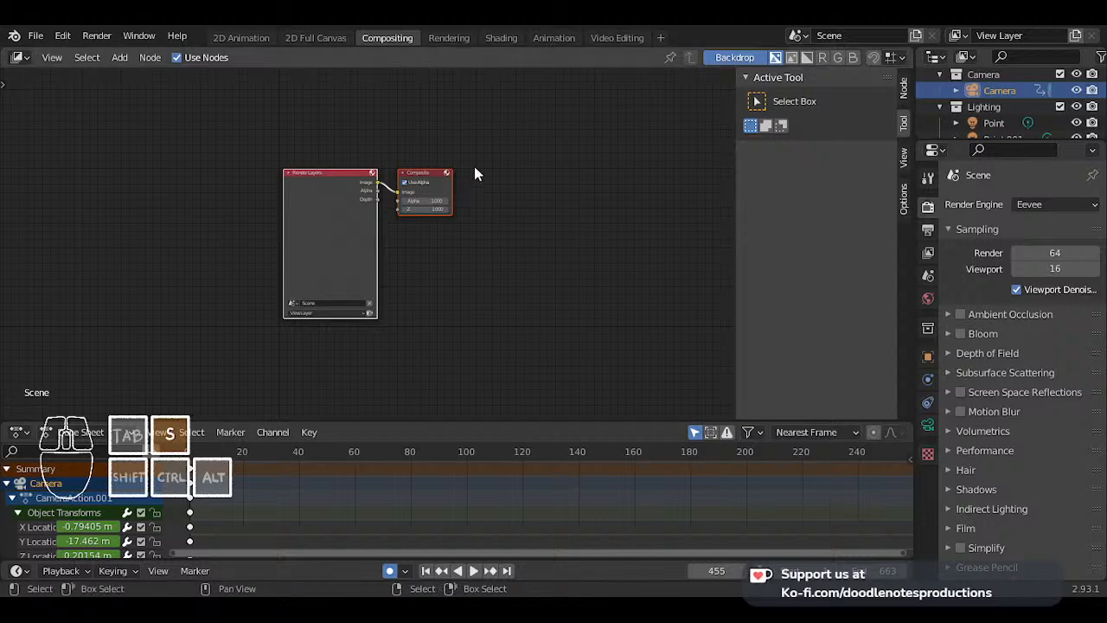
{"action": "scroll", "coordinate": [362, 211], "scroll_direction": "up", "scroll_amount": 1}
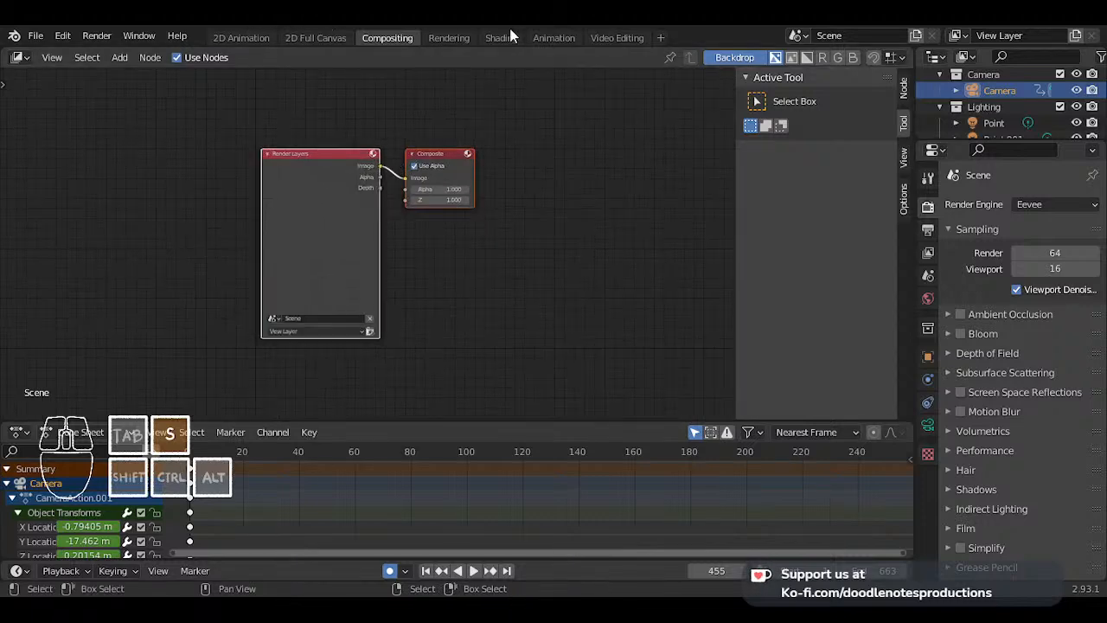
{"action": "left_click", "coordinate": [241, 39]}
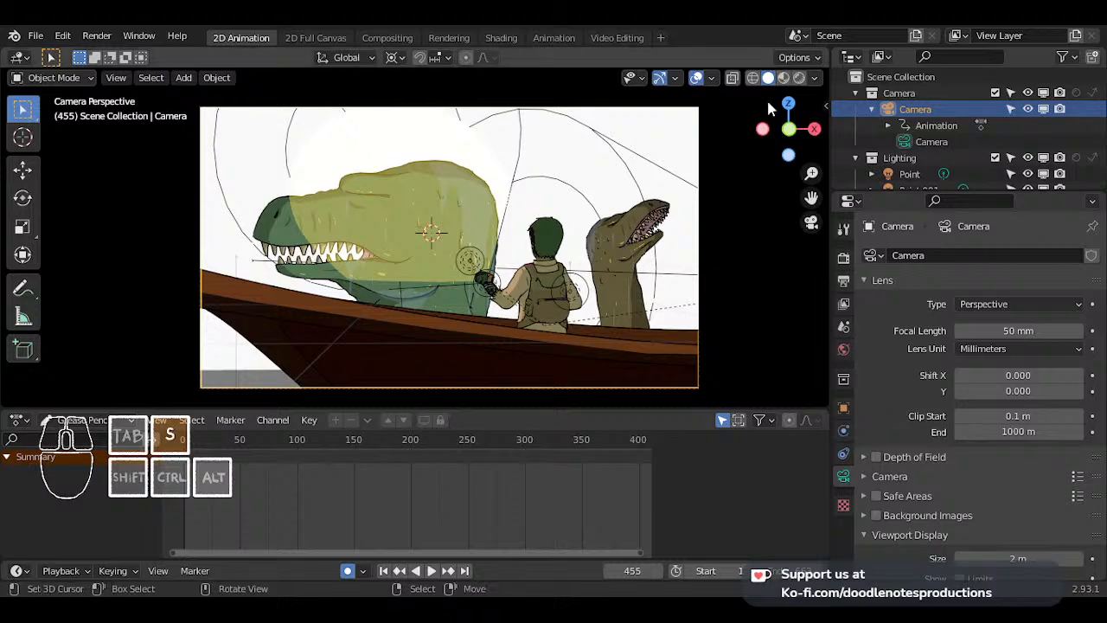
{"action": "left_click_drag", "start_coordinate": [1023, 186], "coordinate": [935, 267]}
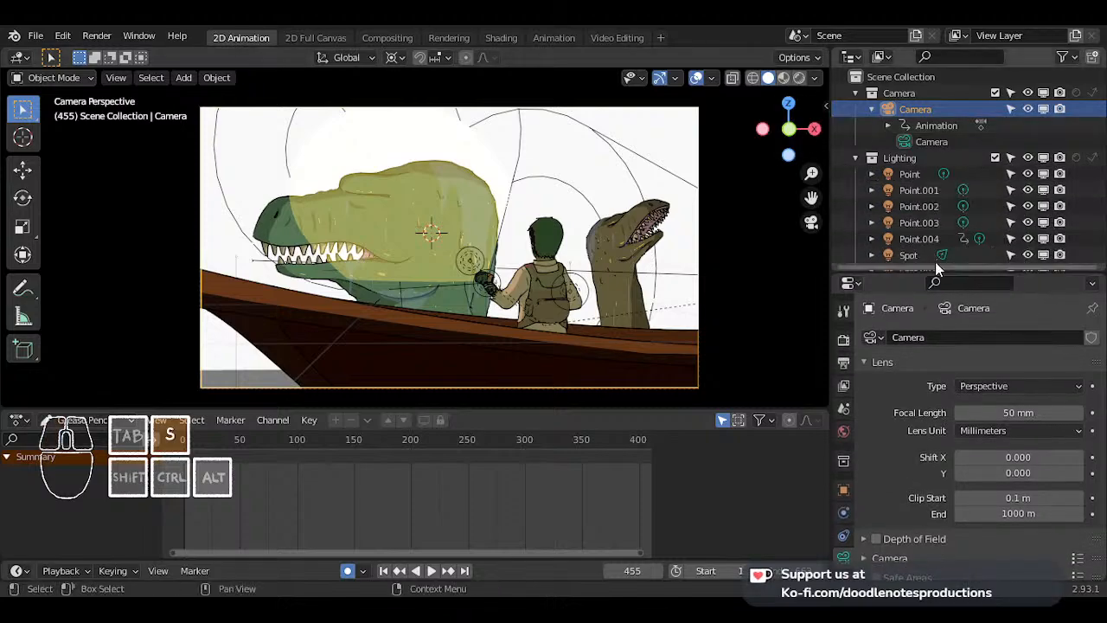
{"action": "middle_click_drag", "start_coordinate": [606, 207], "coordinate": [668, 202]}
{"action": "scroll", "coordinate": [489, 234], "scroll_direction": "down", "scroll_amount": 7}
{"action": "key", "text": "KP_0"}
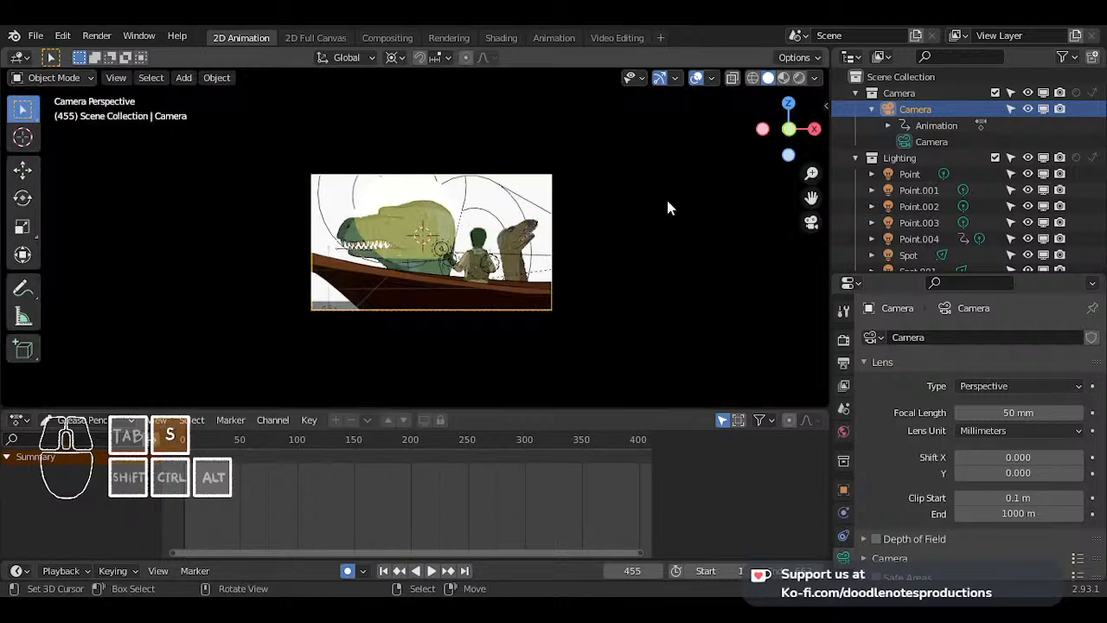
{"action": "scroll", "coordinate": [617, 221], "scroll_direction": "up", "scroll_amount": 2}
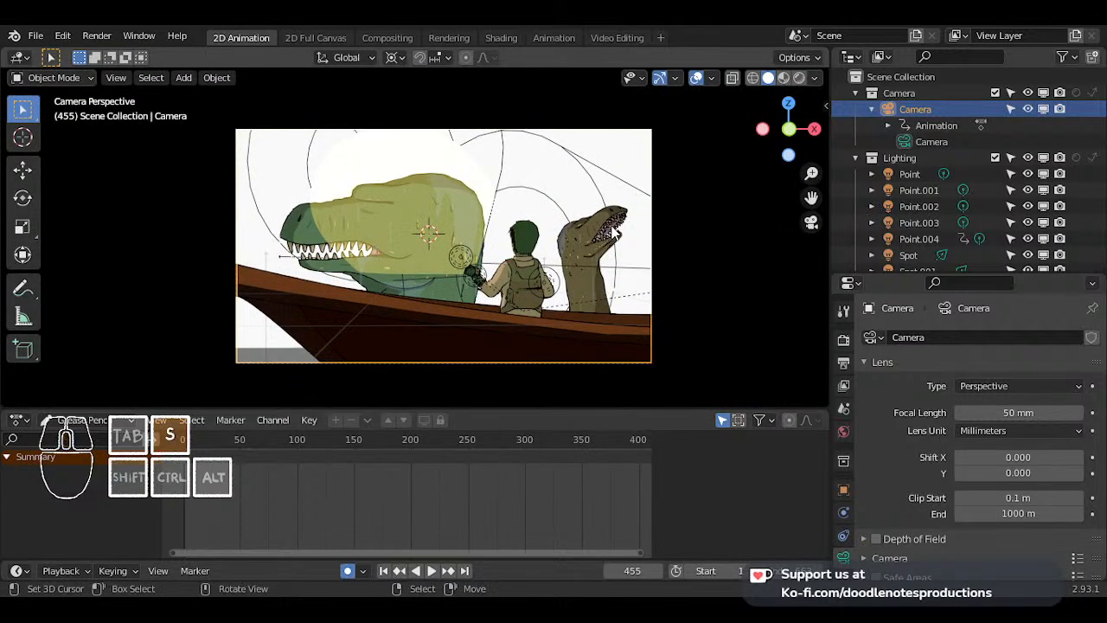
{"action": "scroll", "coordinate": [616, 232], "scroll_direction": "up", "scroll_amount": 1}
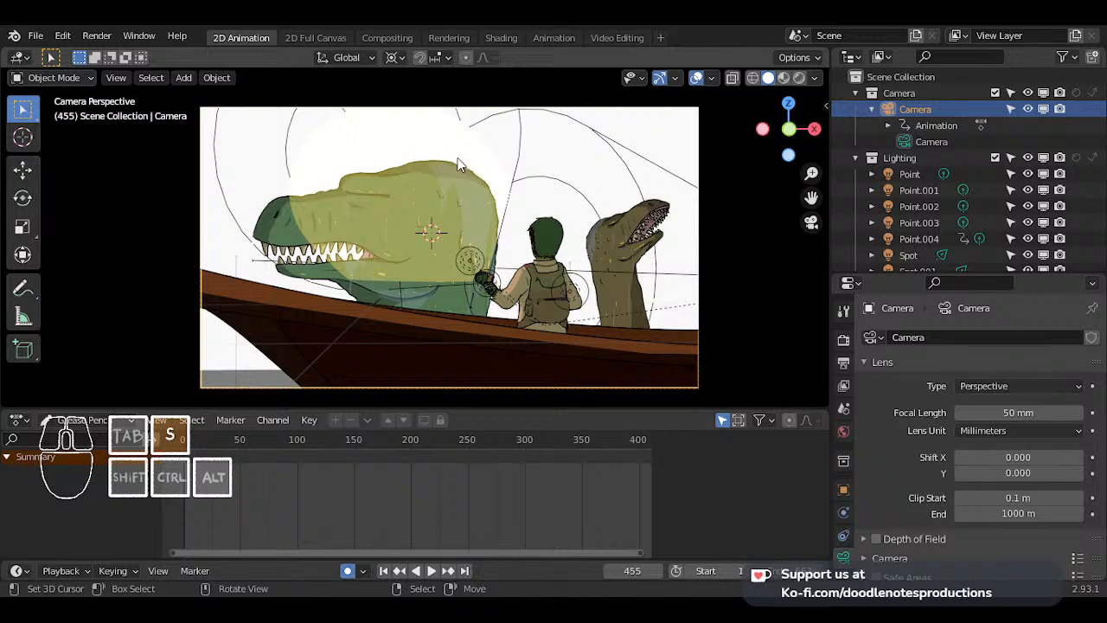
{"action": "scroll", "coordinate": [460, 165], "scroll_direction": "down", "scroll_amount": 1}
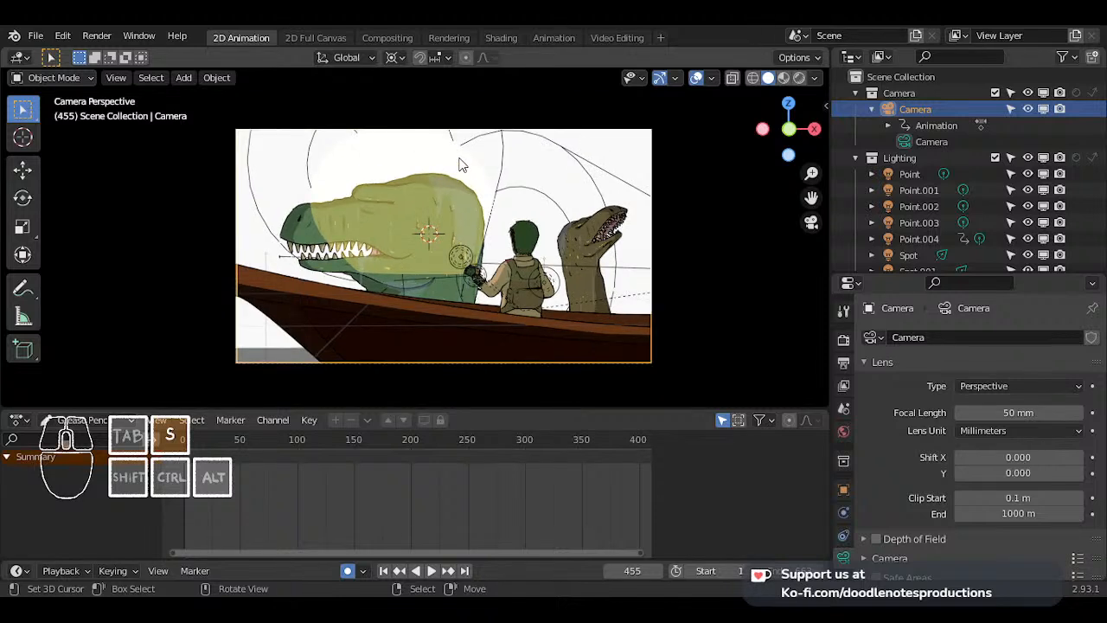
{"action": "scroll", "coordinate": [460, 164], "scroll_direction": "up", "scroll_amount": 1}
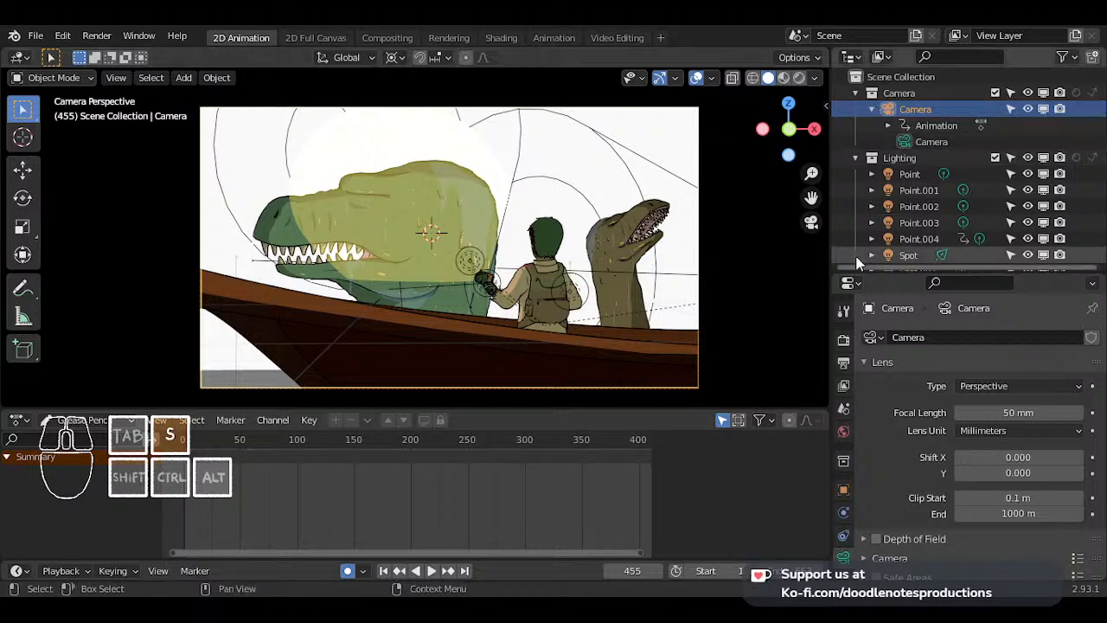
{"action": "left_click", "coordinate": [843, 340]}
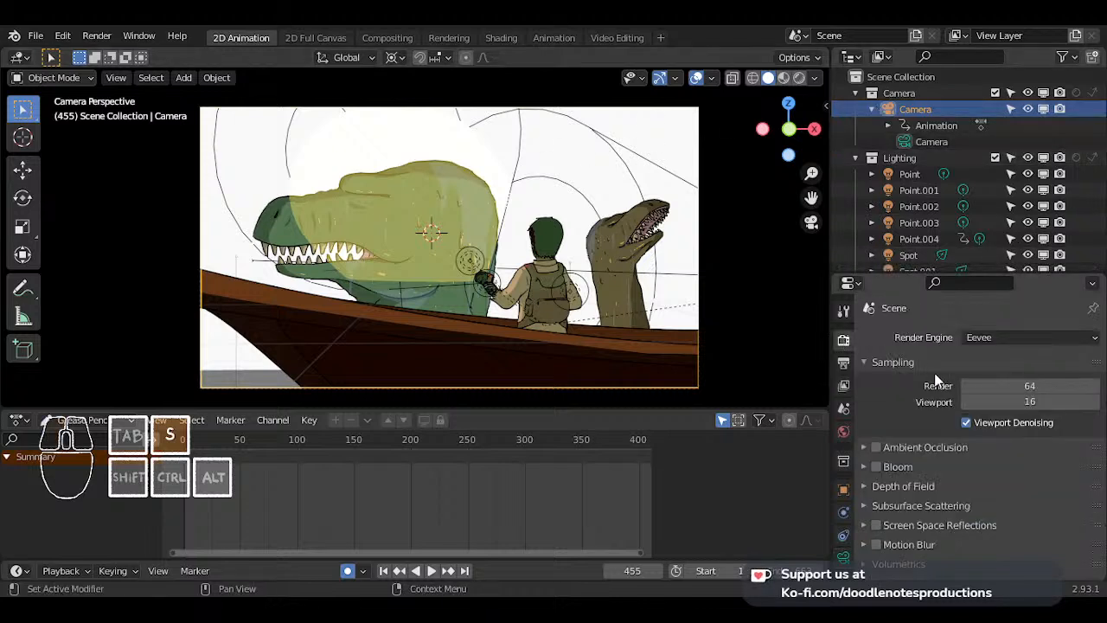
{"action": "scroll", "coordinate": [933, 382], "scroll_direction": "down", "scroll_amount": 5}
{"action": "left_click", "coordinate": [885, 489]}
{"action": "scroll", "coordinate": [955, 466], "scroll_direction": "down", "scroll_amount": 2}
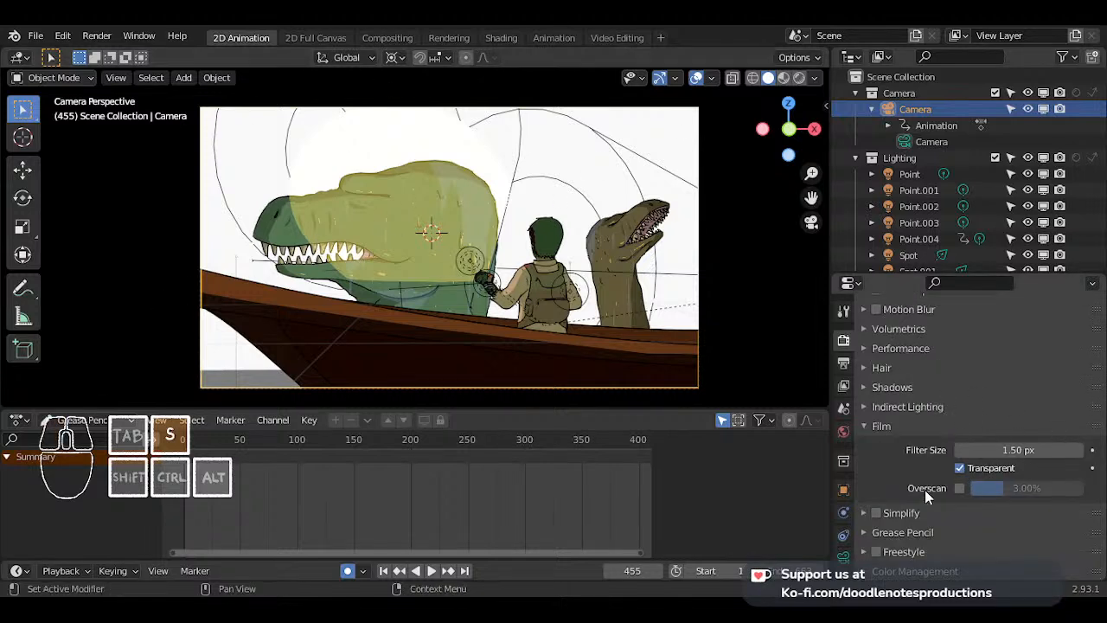
{"action": "scroll", "coordinate": [924, 493], "scroll_direction": "up", "scroll_amount": 4}
{"action": "scroll", "coordinate": [925, 497], "scroll_direction": "up", "scroll_amount": 3}
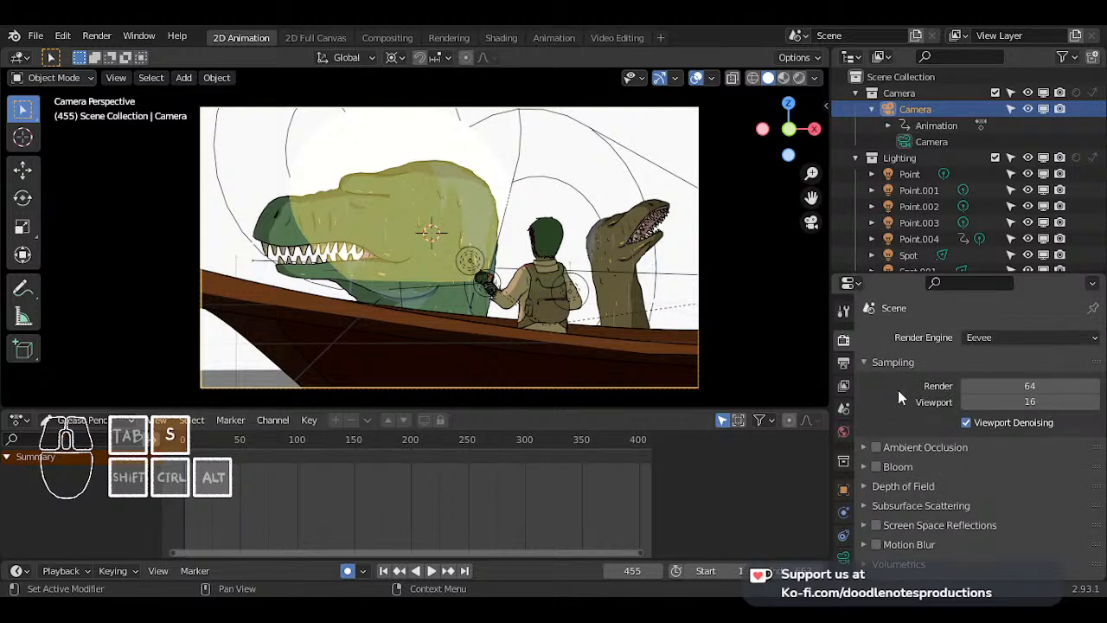
{"action": "scroll", "coordinate": [901, 400], "scroll_direction": "down", "scroll_amount": 3}
{"action": "left_click", "coordinate": [896, 487]}
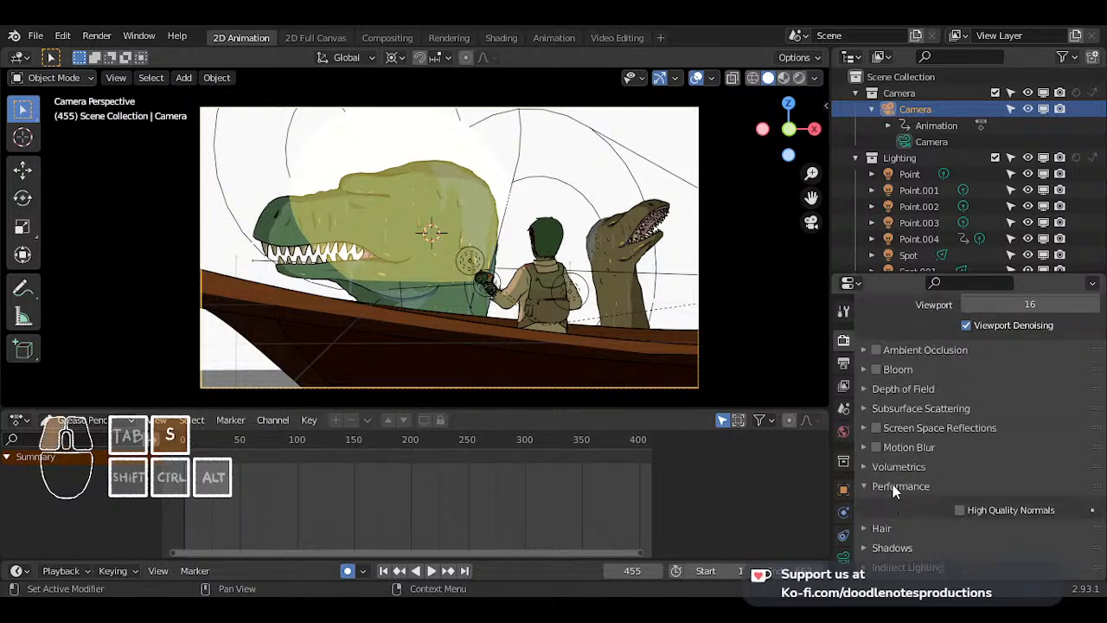
{"action": "left_click", "coordinate": [893, 484]}
{"action": "scroll", "coordinate": [912, 470], "scroll_direction": "down", "scroll_amount": 3}
{"action": "left_click", "coordinate": [912, 468]}
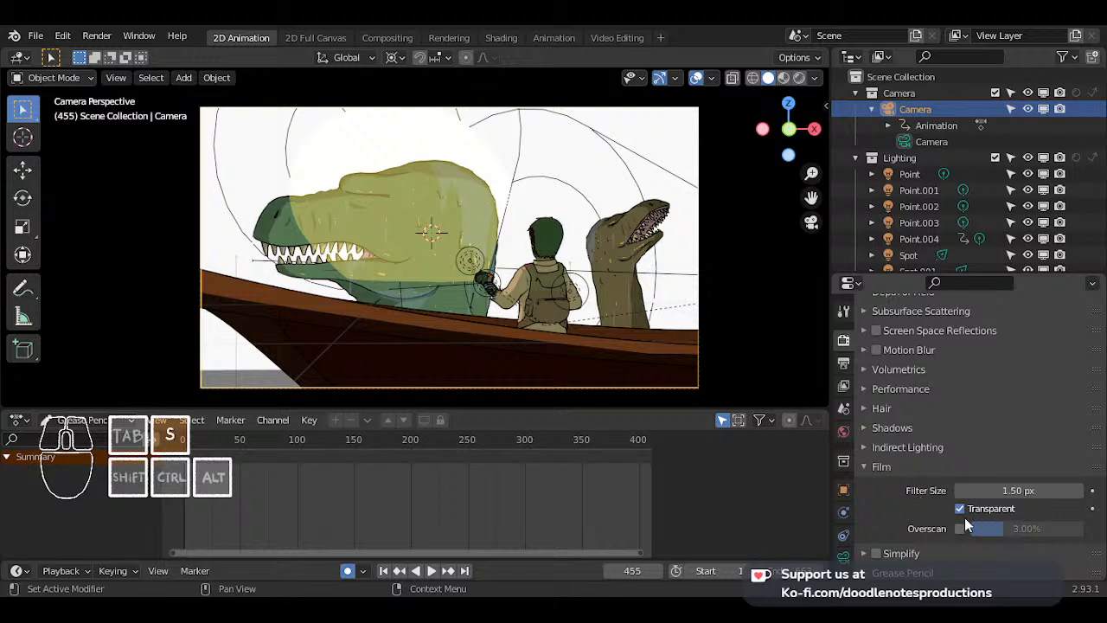
{"action": "scroll", "coordinate": [952, 514], "scroll_direction": "up", "scroll_amount": 6}
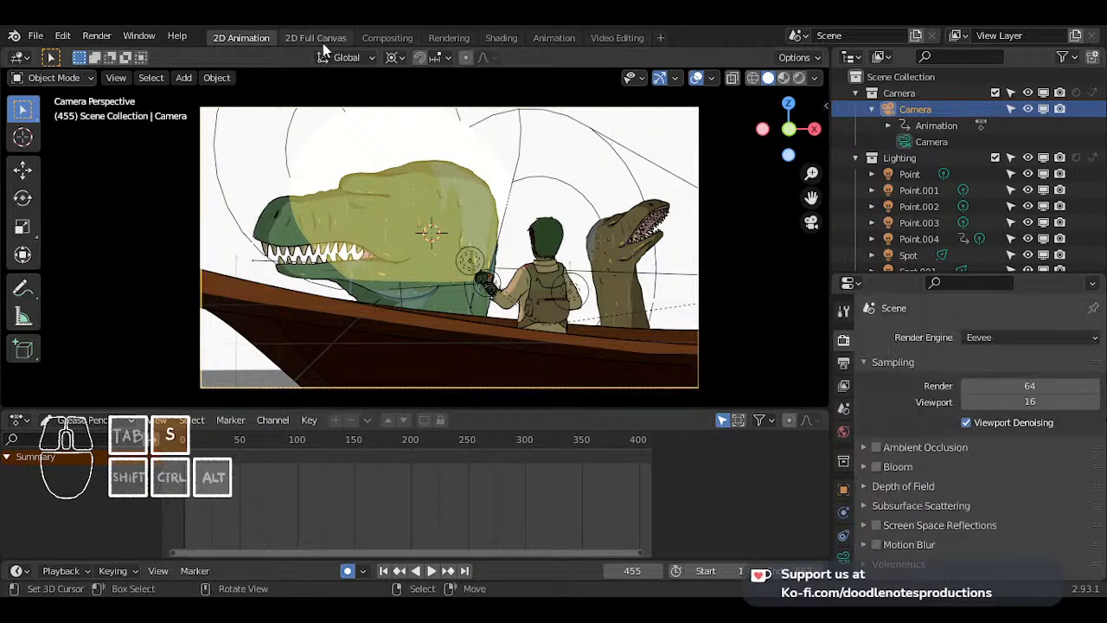
Split the compositing node area and make the right side an Image Editor showing Render Result
{"action": "left_click", "coordinate": [380, 37]}
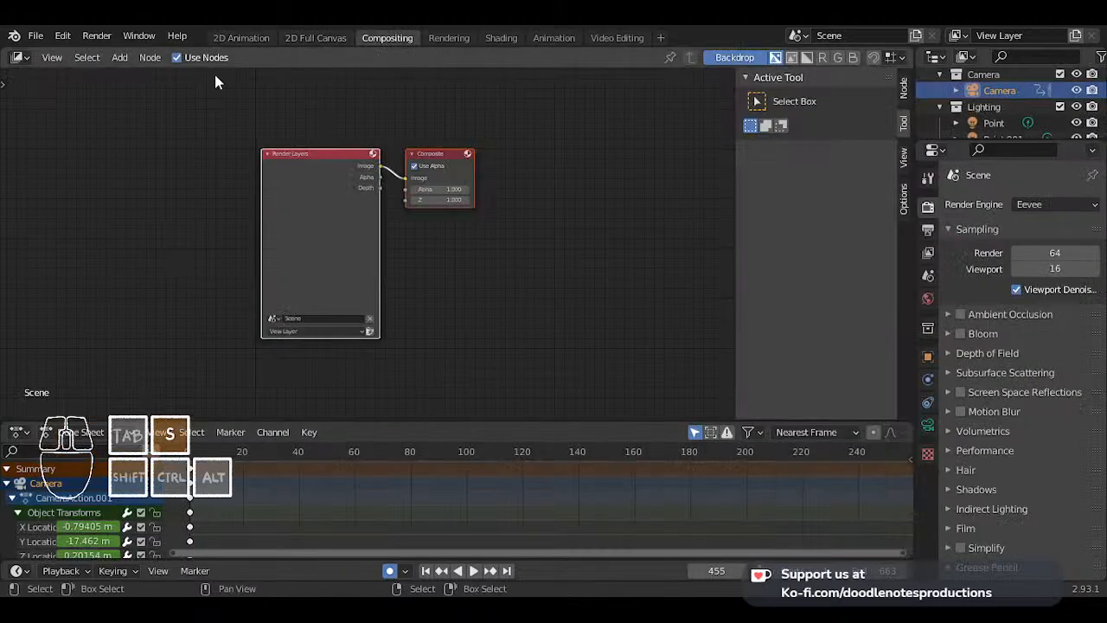
{"action": "left_click_drag", "start_coordinate": [320, 163], "coordinate": [267, 155]}
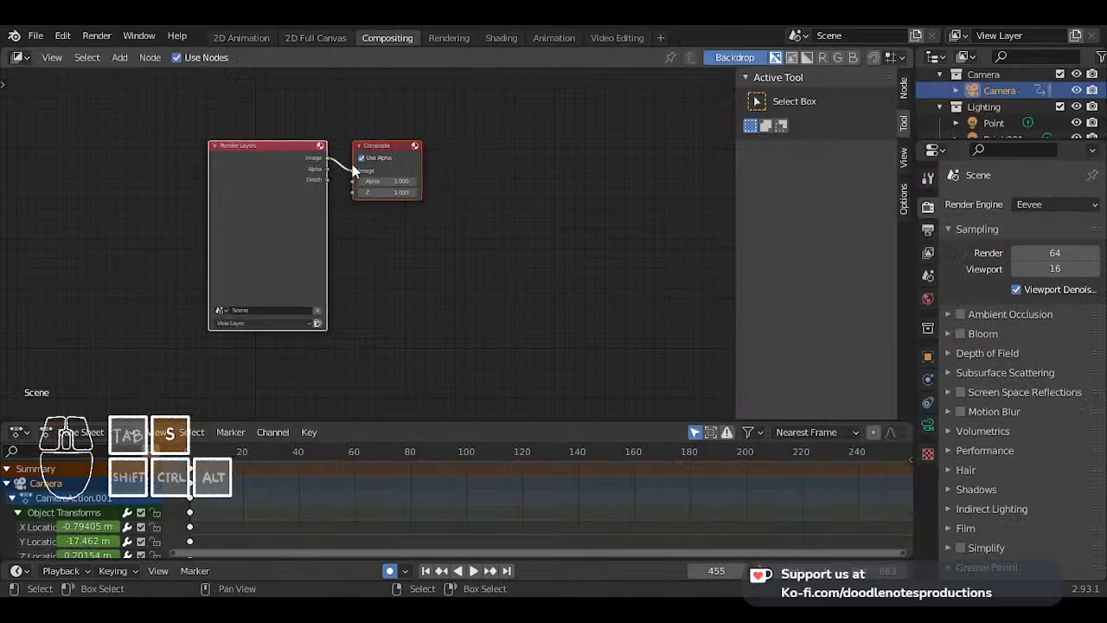
{"action": "left_click_drag", "start_coordinate": [332, 178], "coordinate": [405, 170]}
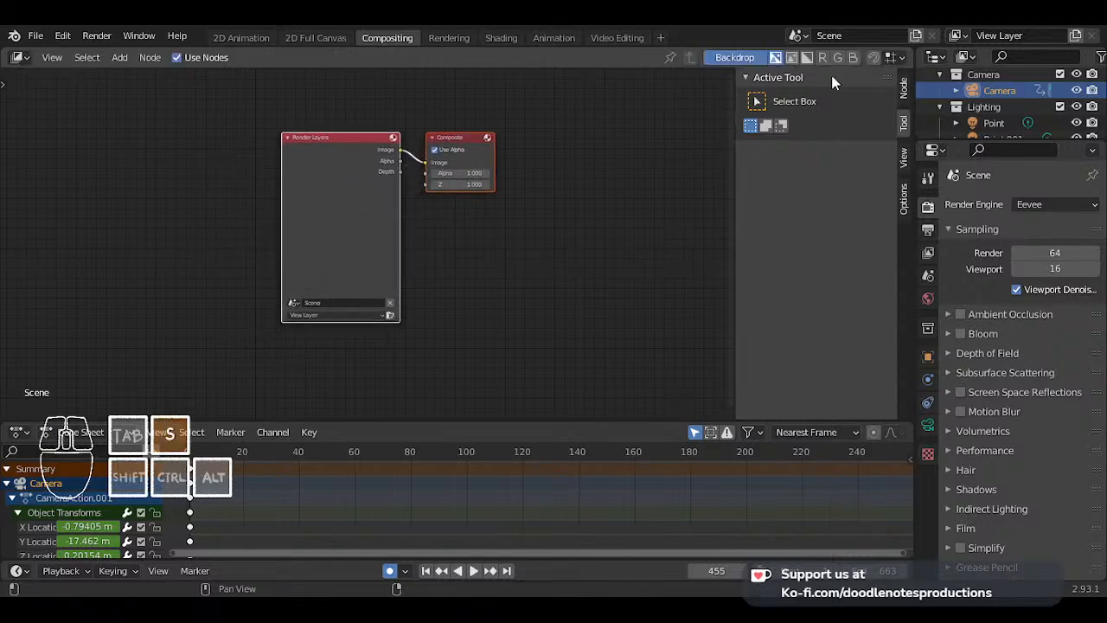
{"action": "left_click_drag", "start_coordinate": [910, 51], "coordinate": [459, 75]}
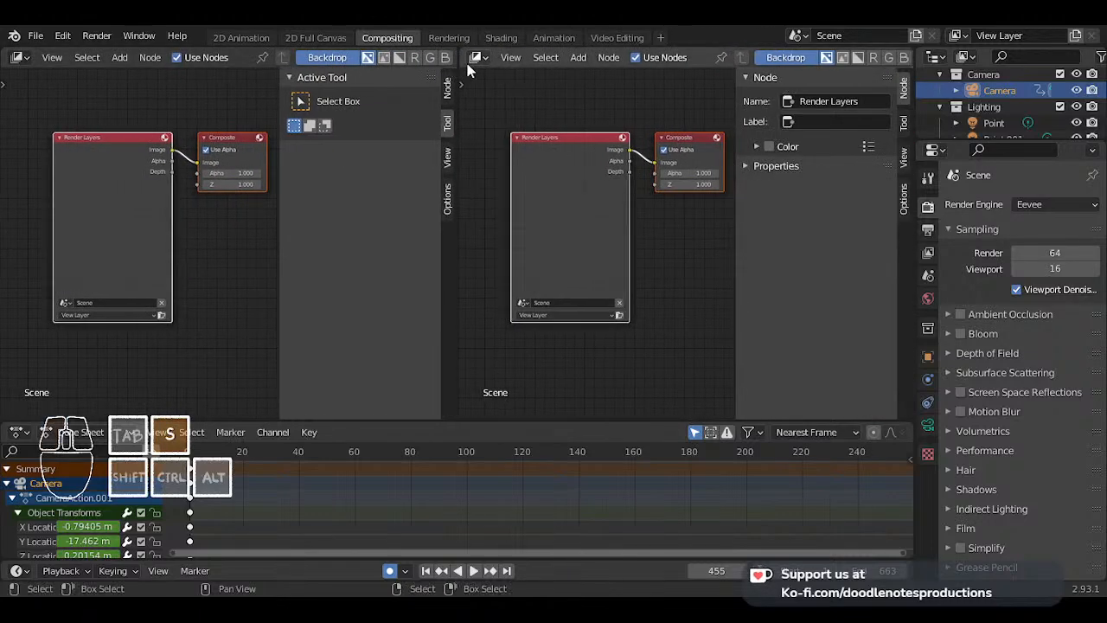
{"action": "left_click", "coordinate": [475, 59]}
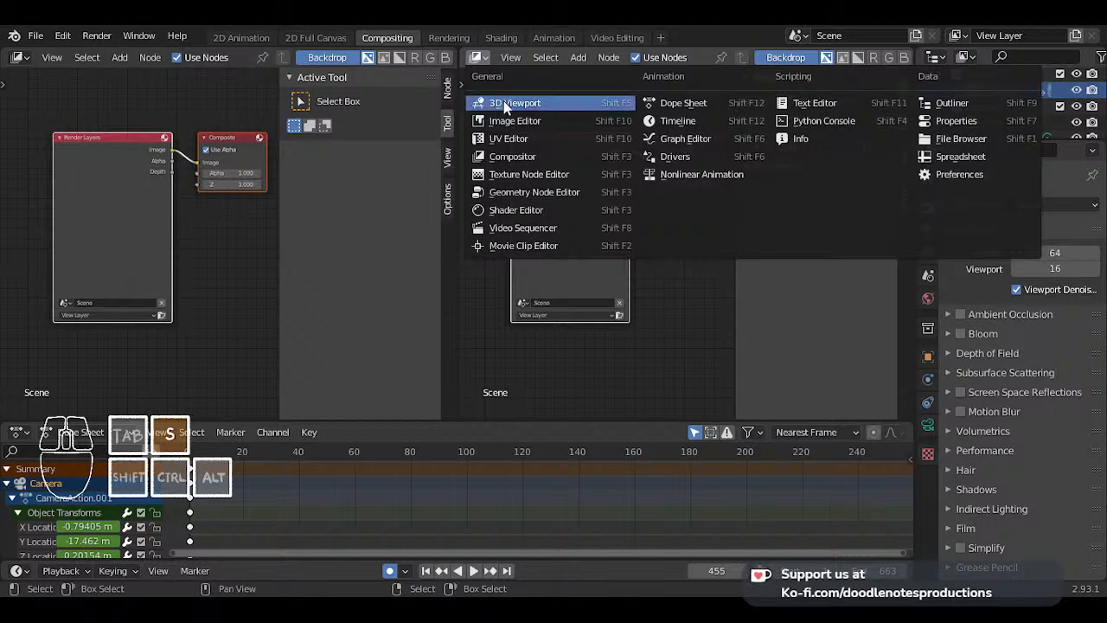
{"action": "left_click", "coordinate": [520, 126]}
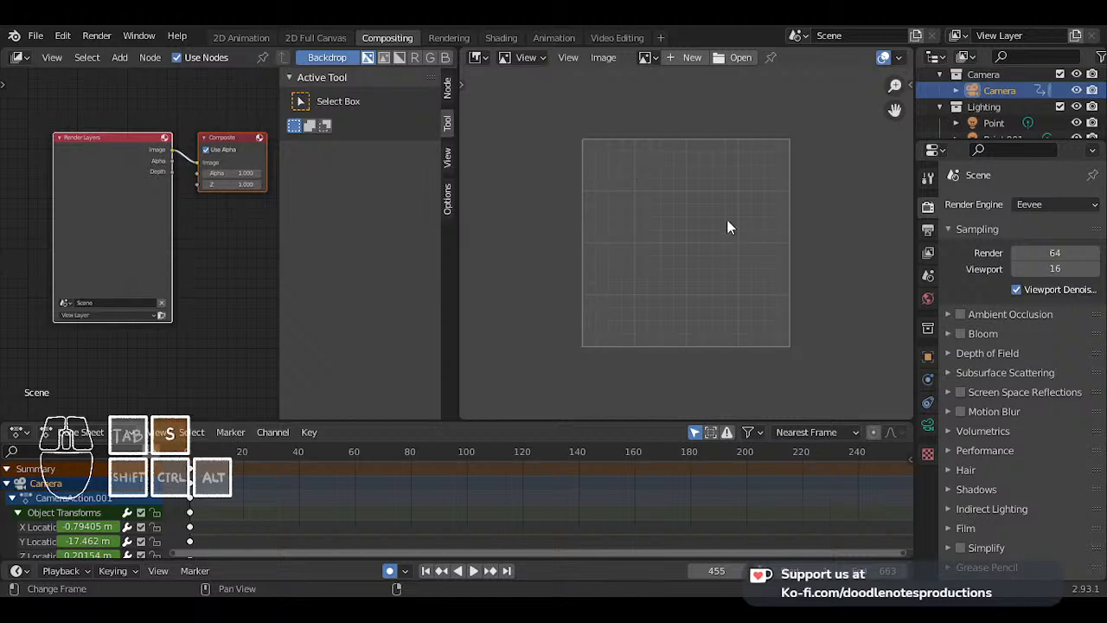
{"action": "left_click", "coordinate": [646, 58]}
{"action": "left_click", "coordinate": [648, 76]}
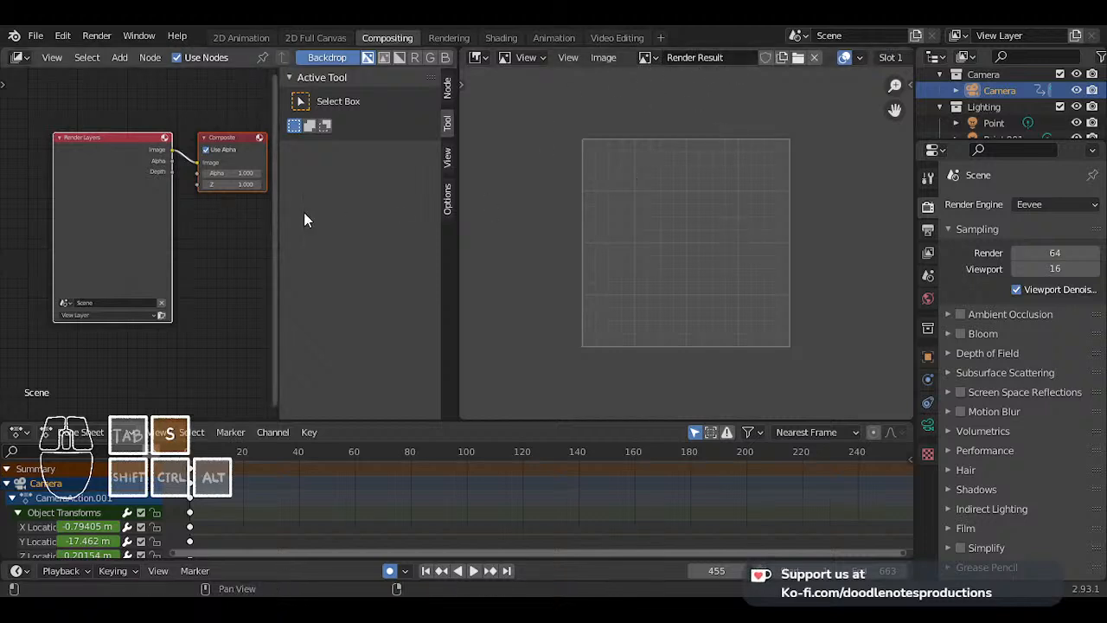
Render frame 455 with F12, widen the image viewer, and save The Serpents.blend
{"action": "key", "text": "F12"}
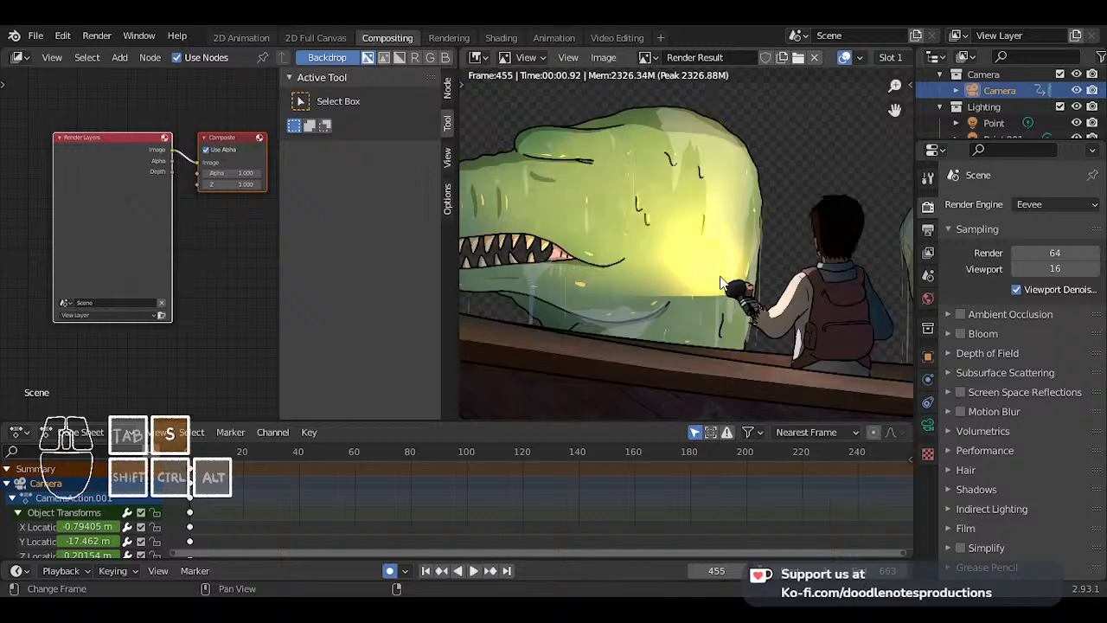
{"action": "scroll", "coordinate": [725, 282], "scroll_direction": "down", "scroll_amount": 2}
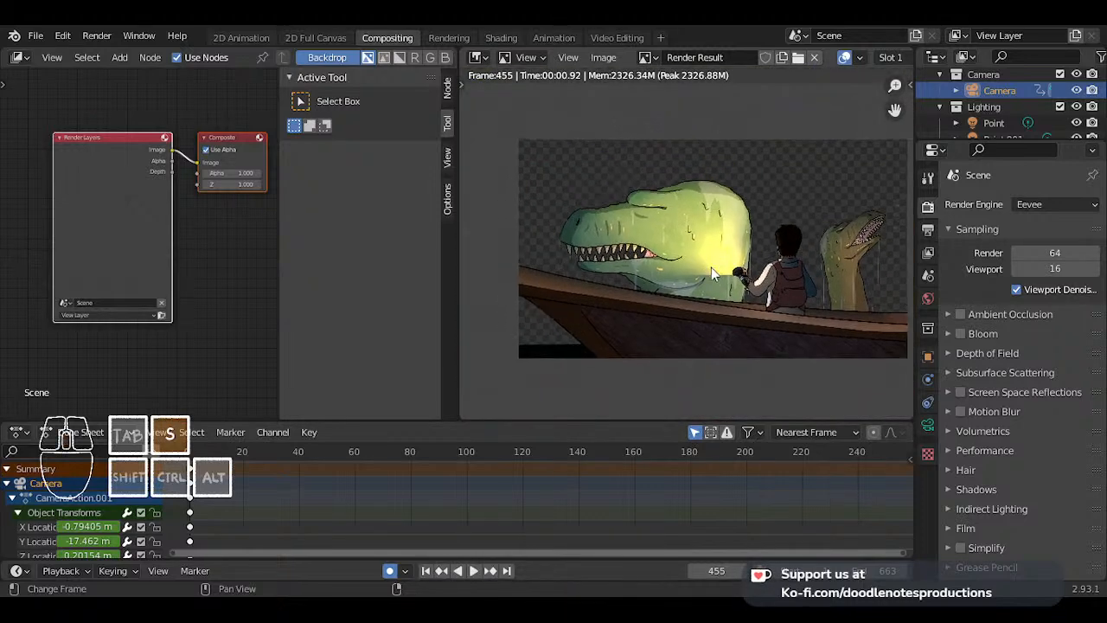
{"action": "left_click_drag", "start_coordinate": [459, 307], "coordinate": [387, 306]}
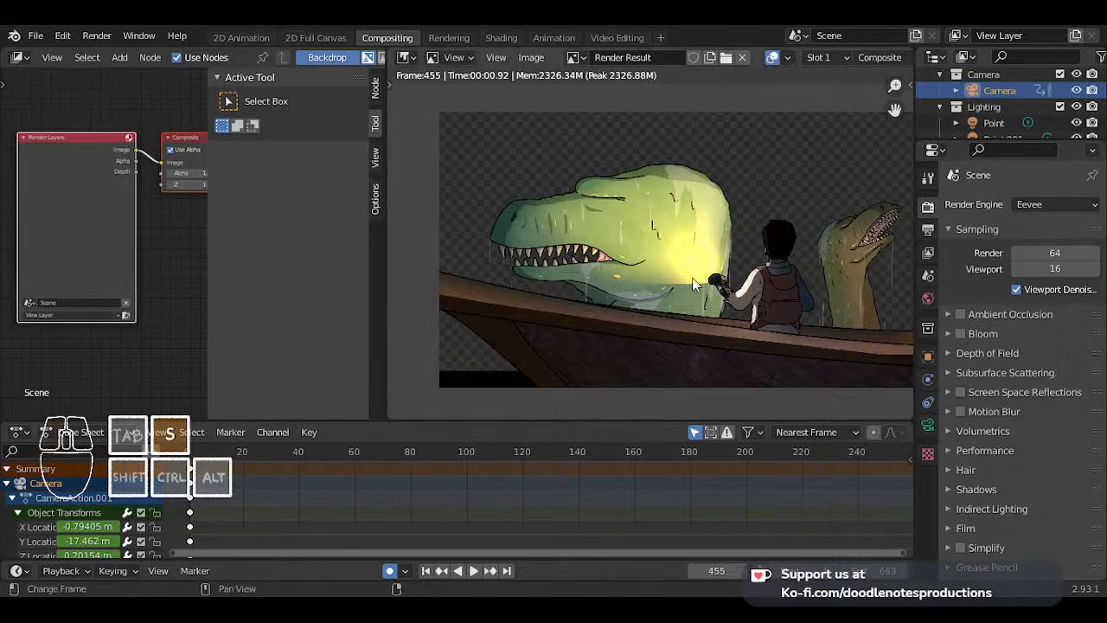
{"action": "middle_click_drag", "start_coordinate": [697, 285], "coordinate": [660, 283]}
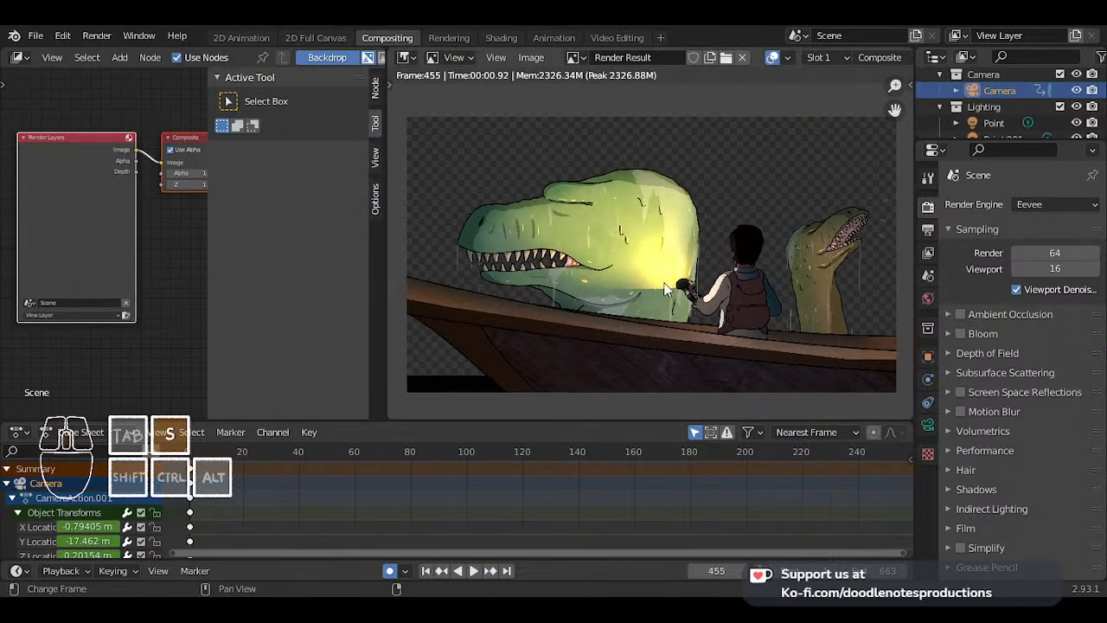
{"action": "key", "text": "ctrl+s"}
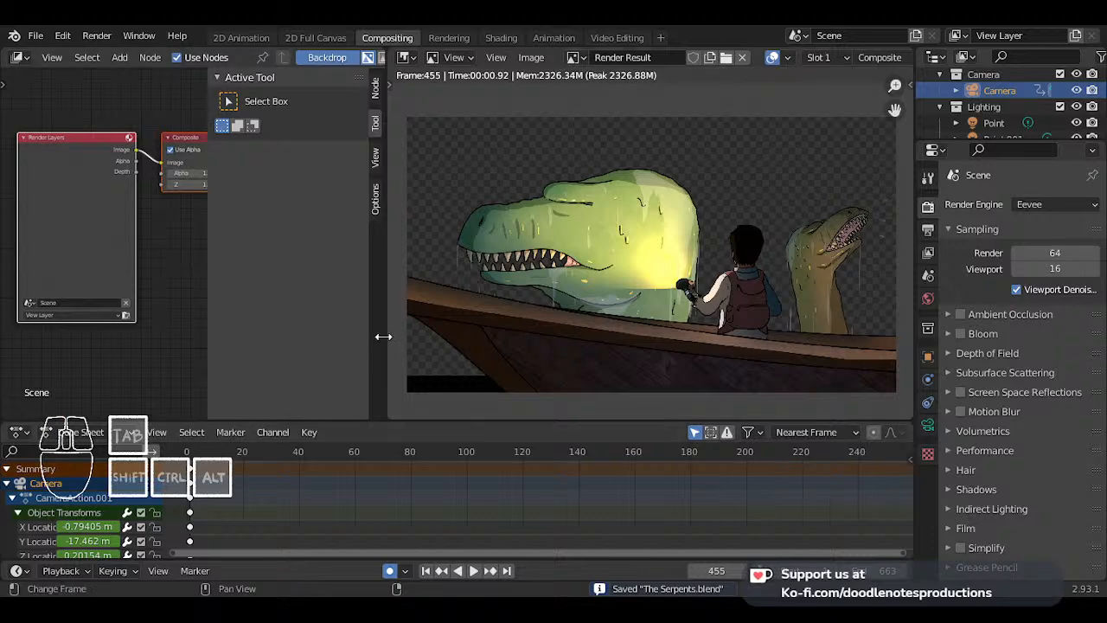
{"action": "key", "text": "n"}
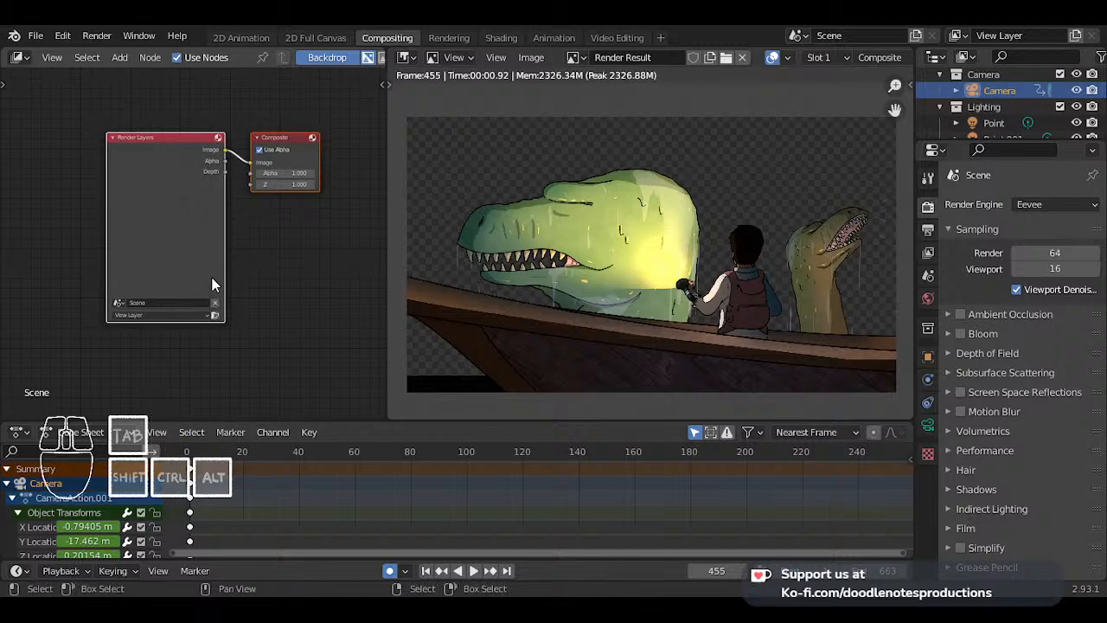
{"action": "scroll", "coordinate": [212, 278], "scroll_direction": "up", "scroll_amount": 2}
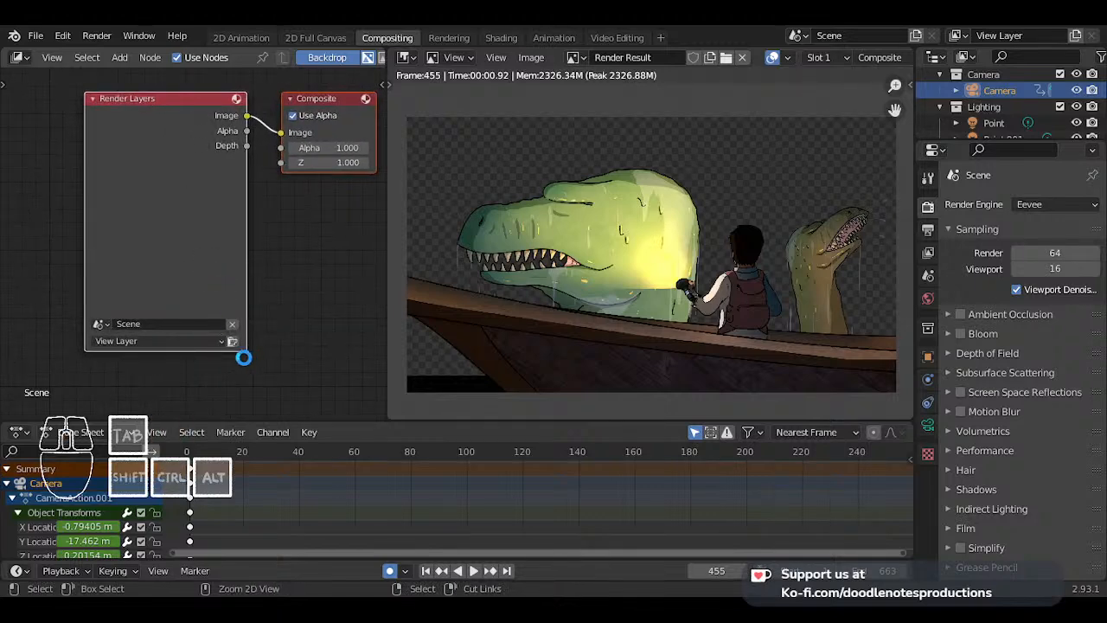
{"action": "key", "text": "ctrl+s"}
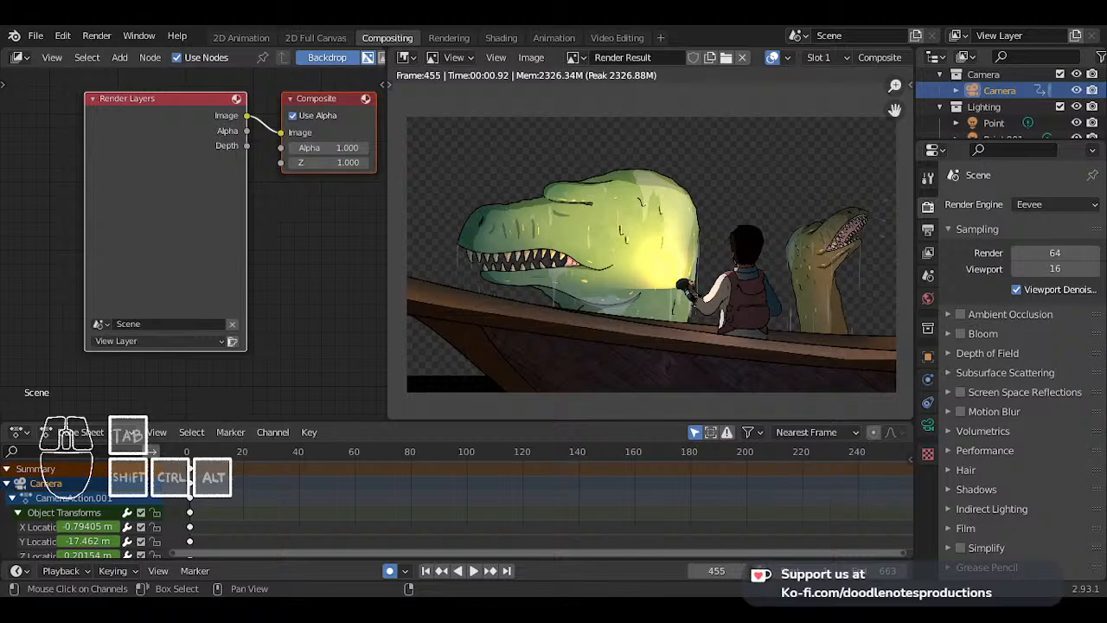
{"action": "left_click", "coordinate": [320, 509]}
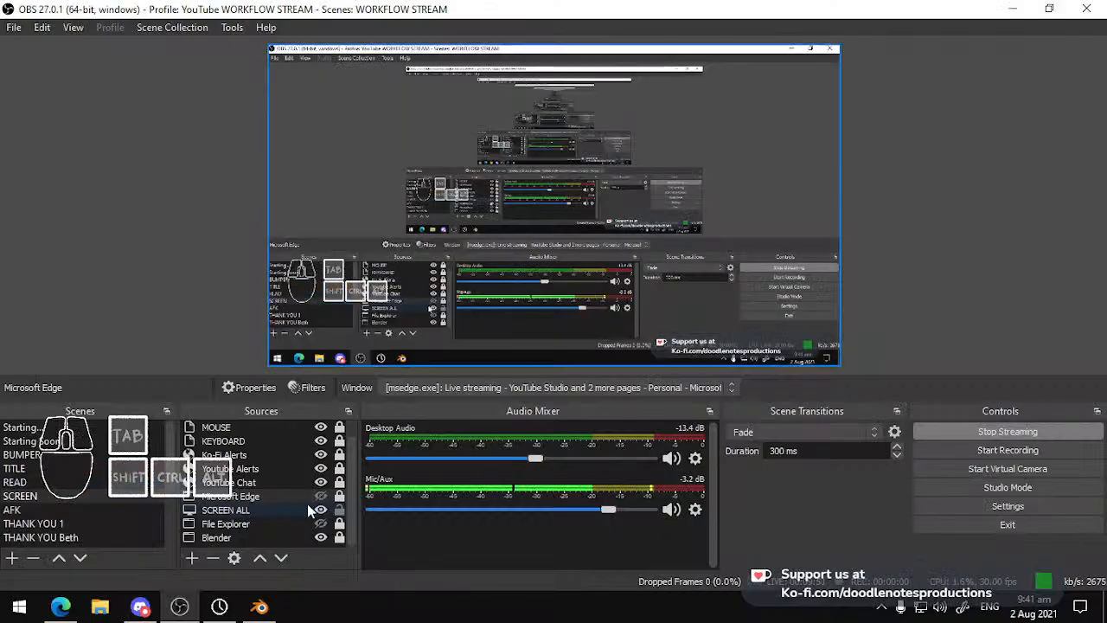
Open a new Edge tab and load the Channel Frederator creator dashboard login page from its bookmark
{"action": "left_click", "coordinate": [60, 606]}
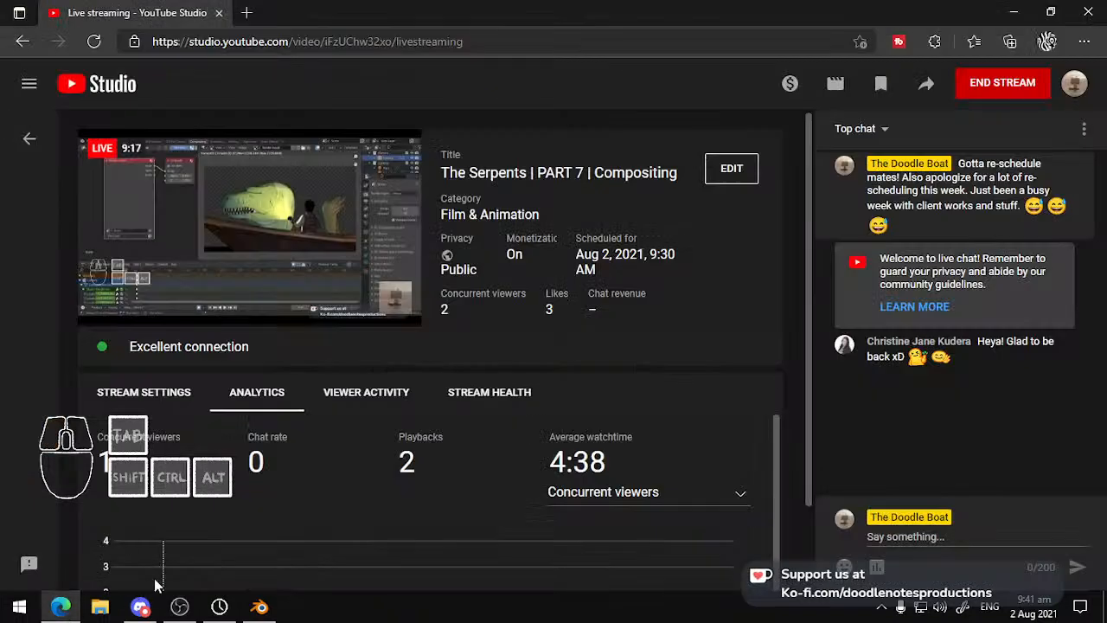
{"action": "left_click", "coordinate": [246, 12]}
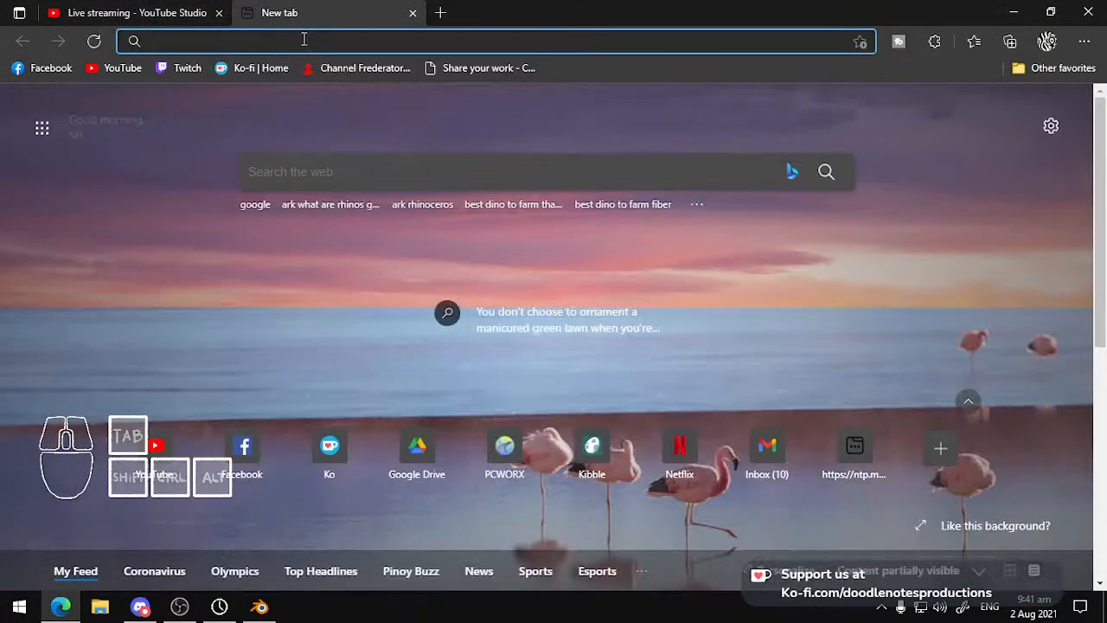
{"action": "type", "text": "stoc"}
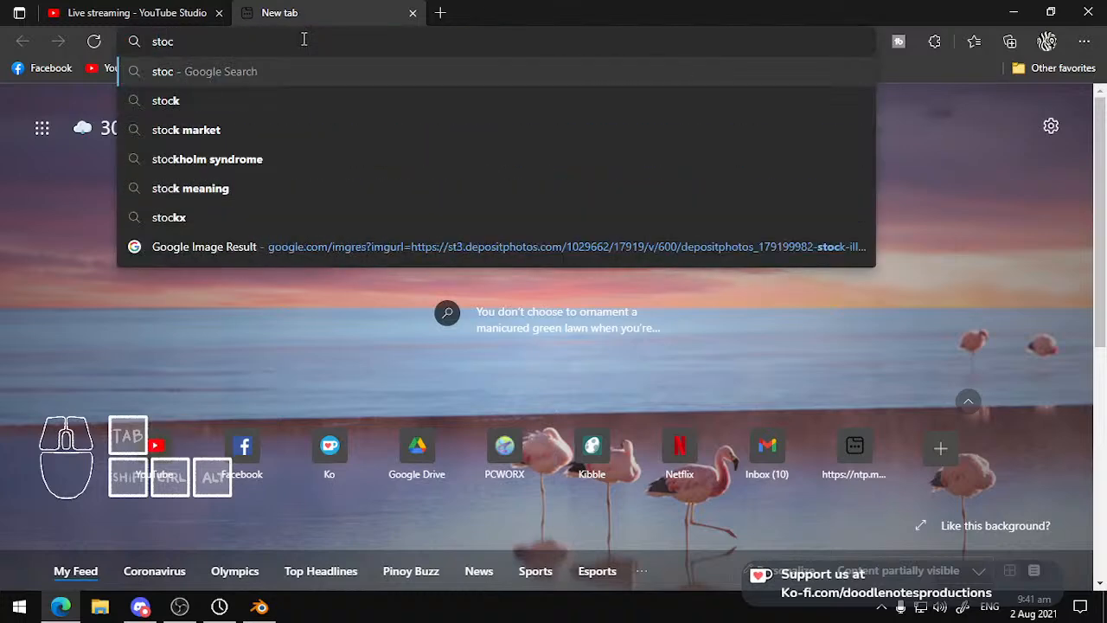
{"action": "key", "text": "BackSpace"}
{"action": "key", "text": "BackSpace"}
{"action": "key", "text": "BackSpace"}
{"action": "key", "text": "BackSpace"}
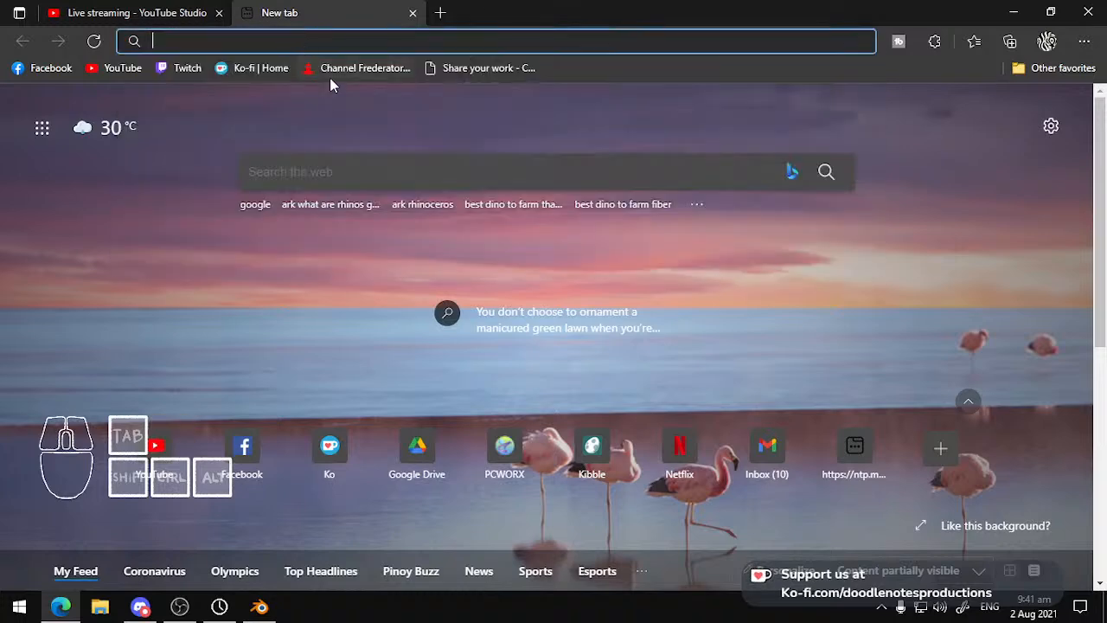
{"action": "left_click", "coordinate": [331, 72]}
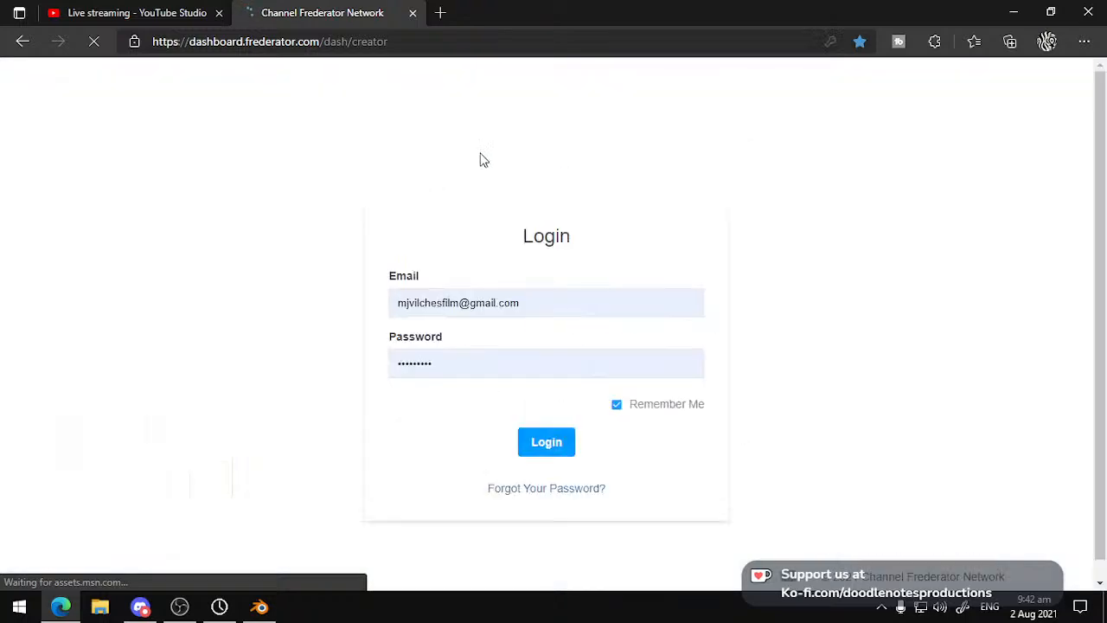
Log in to the Frederator dashboard and open the Storyblocks (Images) offer from the Tools page
{"action": "left_click", "coordinate": [555, 452]}
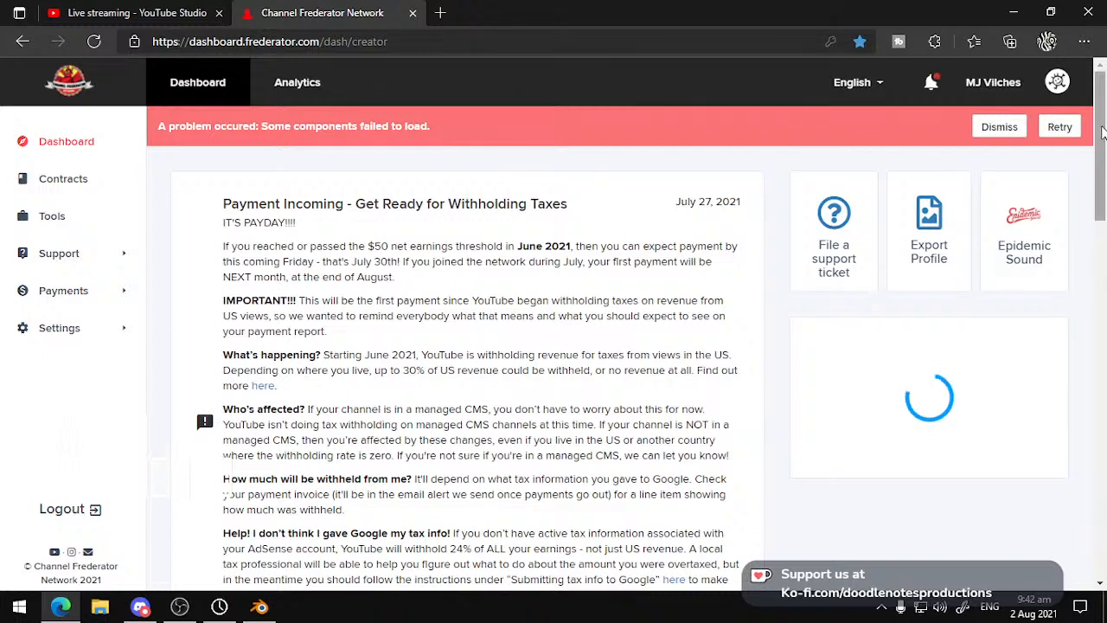
{"action": "left_click", "coordinate": [1059, 131]}
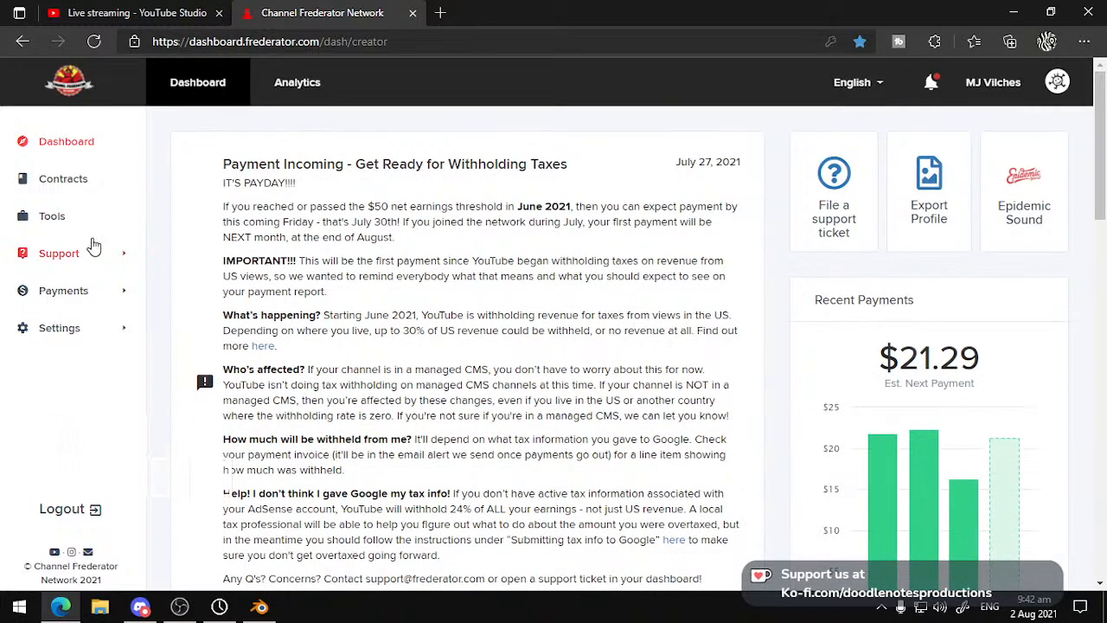
{"action": "left_click", "coordinate": [76, 184]}
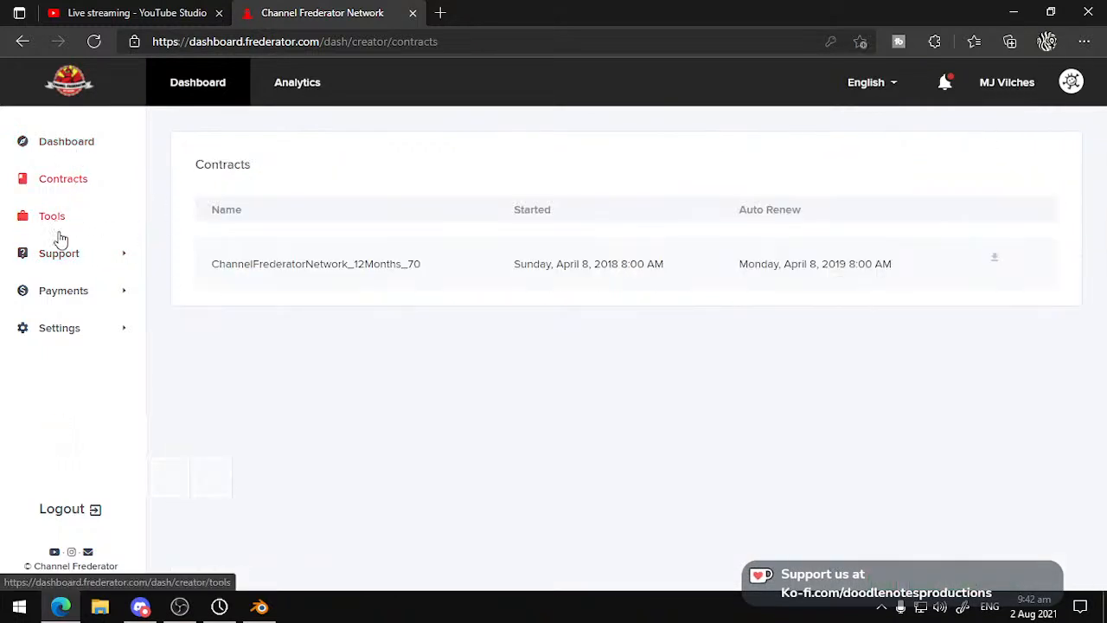
{"action": "left_click", "coordinate": [60, 221]}
{"action": "scroll", "coordinate": [388, 299], "scroll_direction": "down", "scroll_amount": 8}
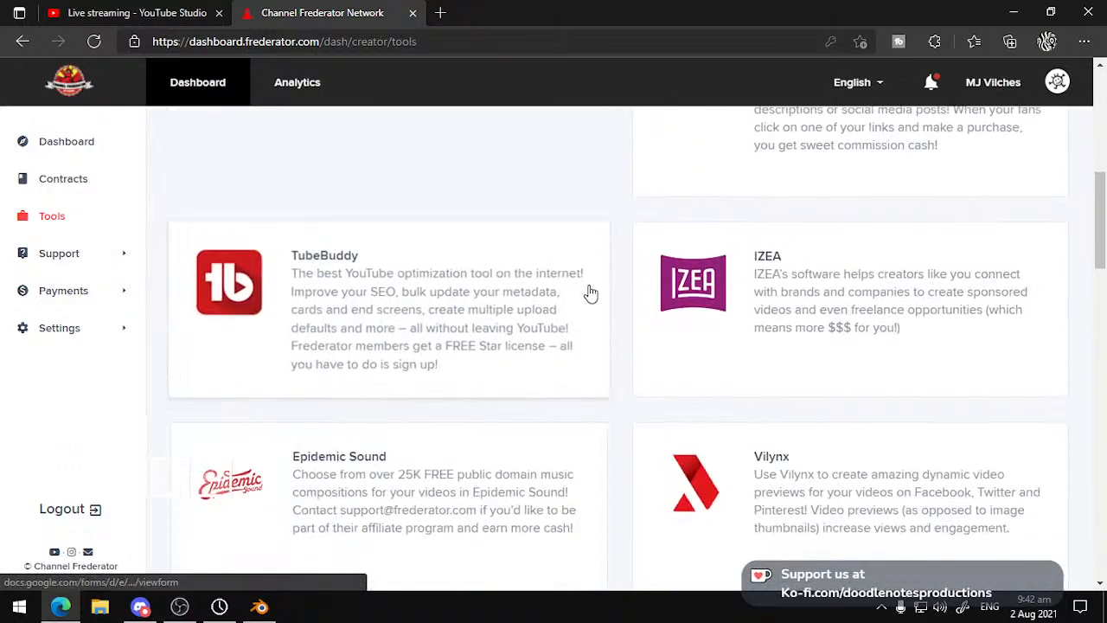
{"action": "scroll", "coordinate": [571, 285], "scroll_direction": "up", "scroll_amount": 3}
{"action": "scroll", "coordinate": [571, 287], "scroll_direction": "down", "scroll_amount": 3}
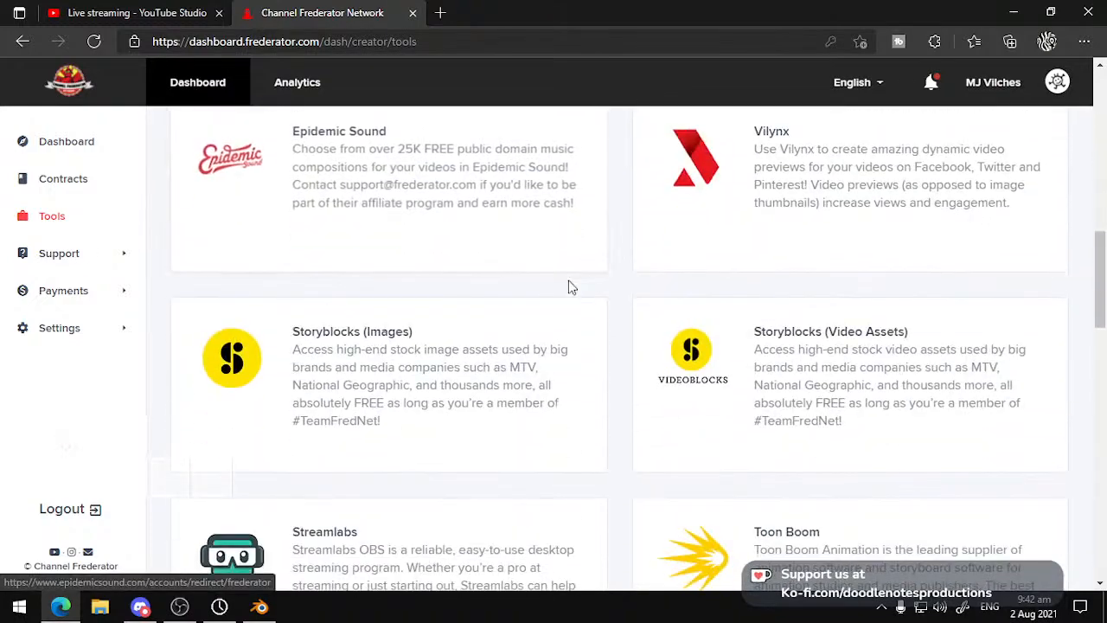
{"action": "left_click", "coordinate": [498, 327]}
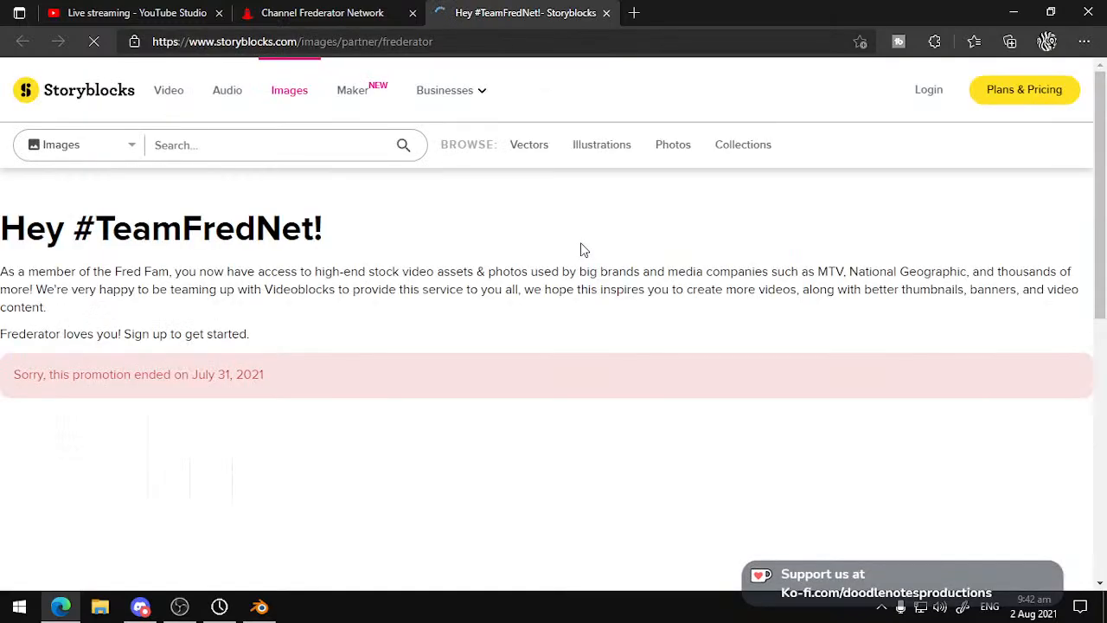
Sign in to Storyblocks with the saved account e-mail, the account password and the reCAPTCHA check
{"action": "scroll", "coordinate": [584, 246], "scroll_direction": "down", "scroll_amount": 4}
{"action": "scroll", "coordinate": [600, 251], "scroll_direction": "up", "scroll_amount": 2}
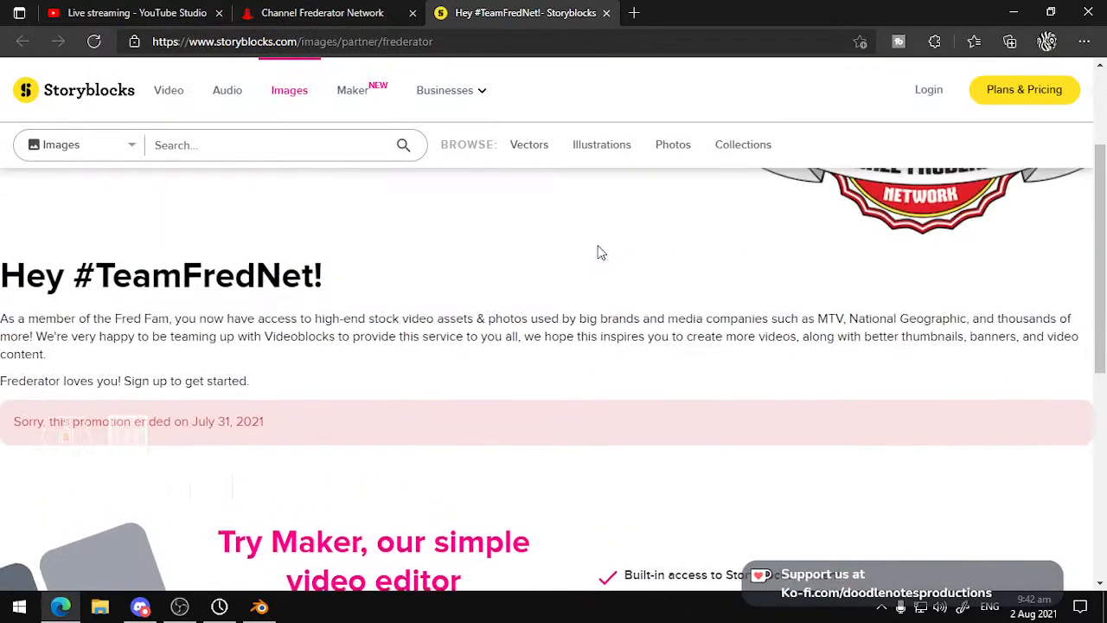
{"action": "scroll", "coordinate": [603, 260], "scroll_direction": "up", "scroll_amount": 2}
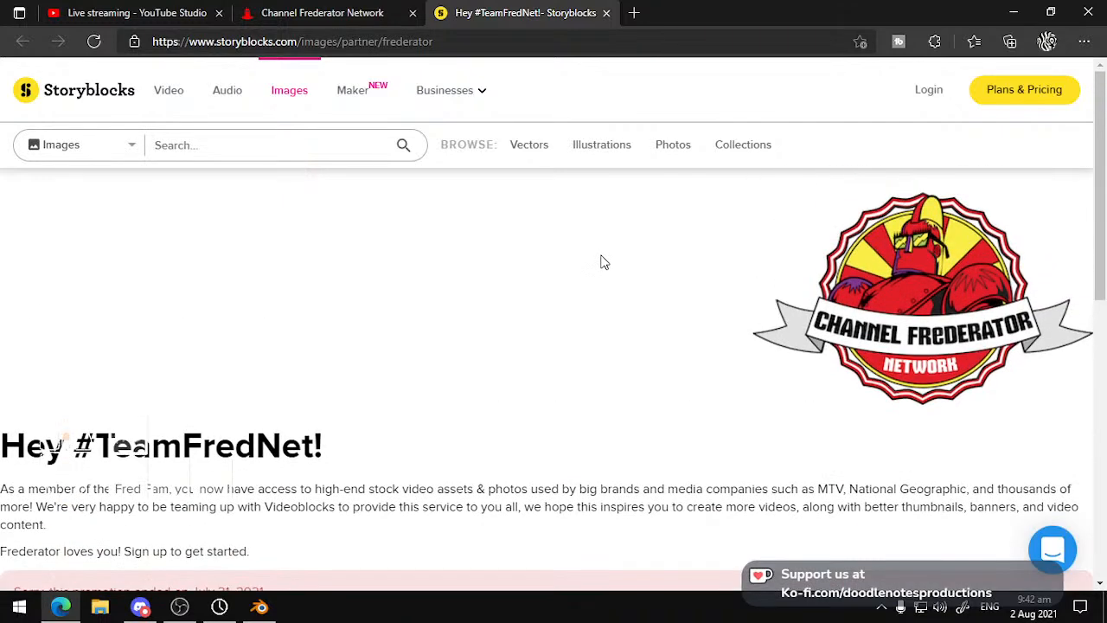
{"action": "left_click", "coordinate": [929, 90]}
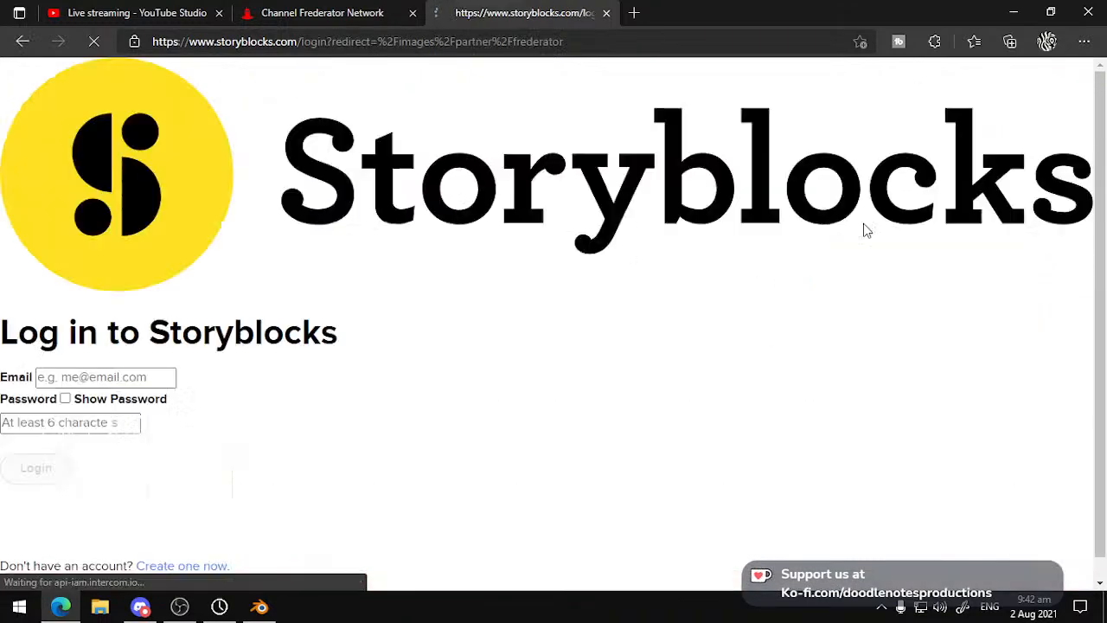
{"action": "left_click", "coordinate": [519, 266]}
{"action": "left_click", "coordinate": [509, 327]}
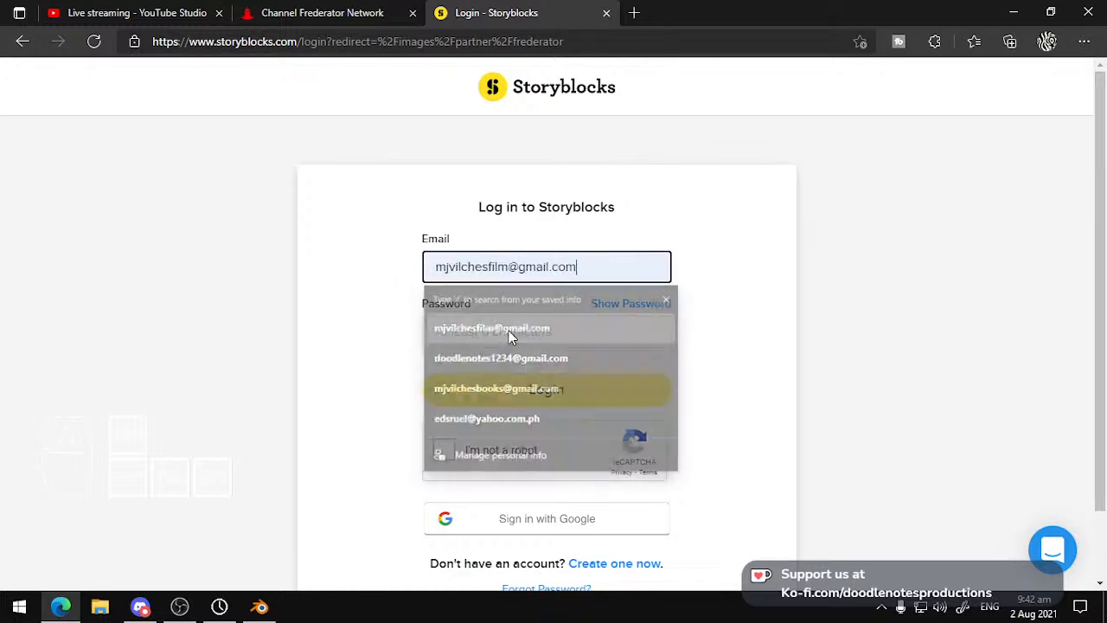
{"action": "type", "text": "•••••••••"}
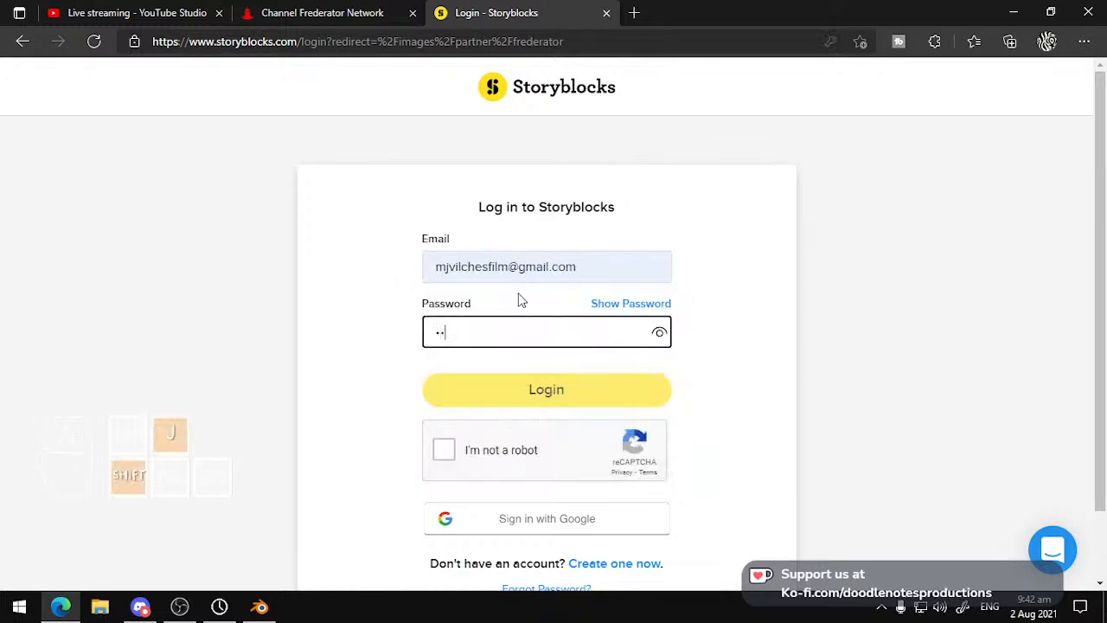
{"action": "left_click", "coordinate": [659, 334]}
{"action": "left_click", "coordinate": [658, 334]}
{"action": "left_click", "coordinate": [497, 450]}
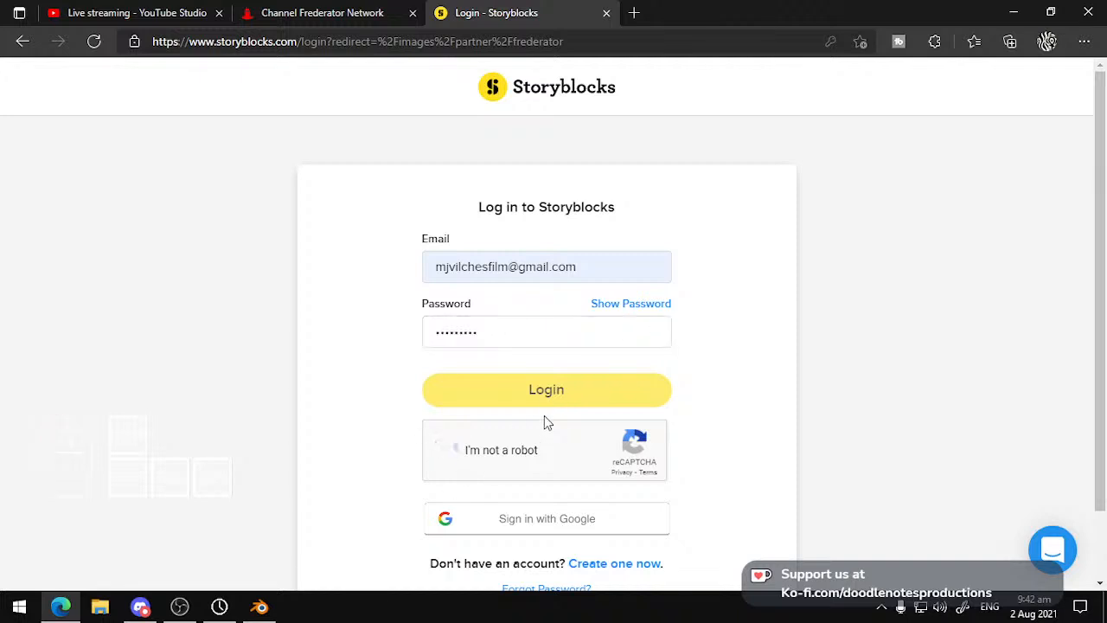
{"action": "left_click", "coordinate": [554, 396]}
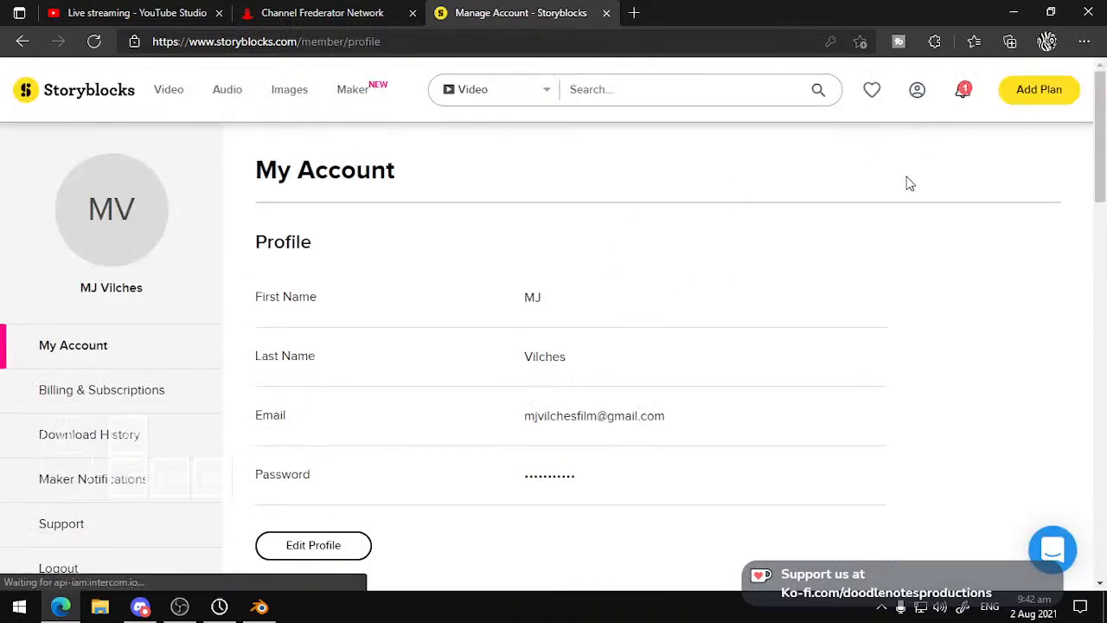
Scroll through the My Account profile page and open the notifications panel
{"action": "scroll", "coordinate": [905, 183], "scroll_direction": "down", "scroll_amount": 7}
{"action": "scroll", "coordinate": [903, 189], "scroll_direction": "up", "scroll_amount": 4}
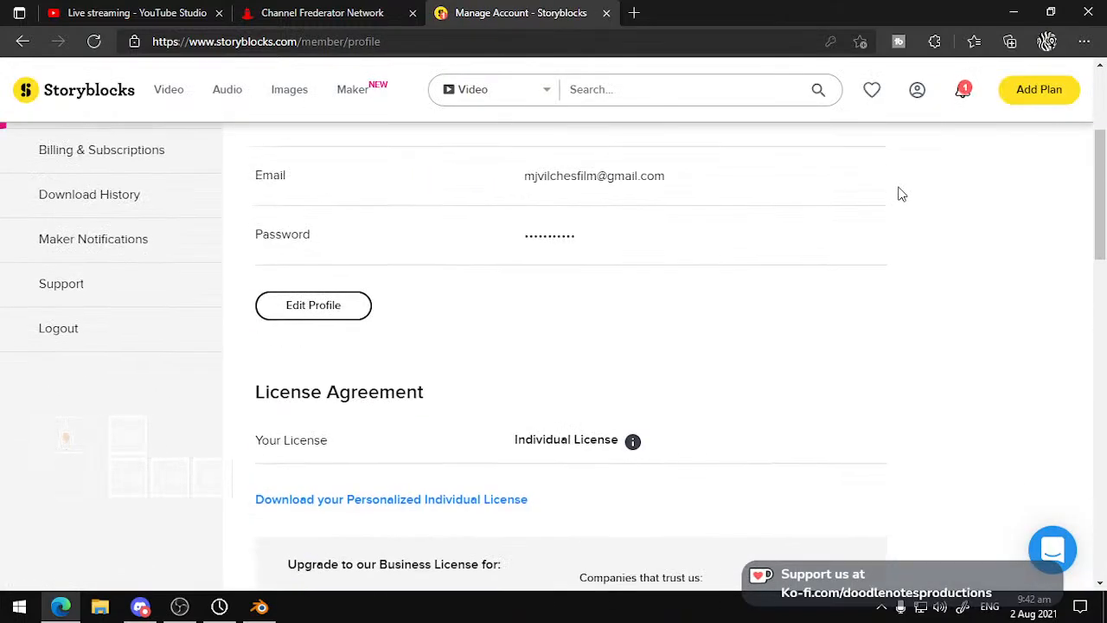
{"action": "scroll", "coordinate": [900, 193], "scroll_direction": "down", "scroll_amount": 3}
{"action": "scroll", "coordinate": [489, 381], "scroll_direction": "up", "scroll_amount": 1}
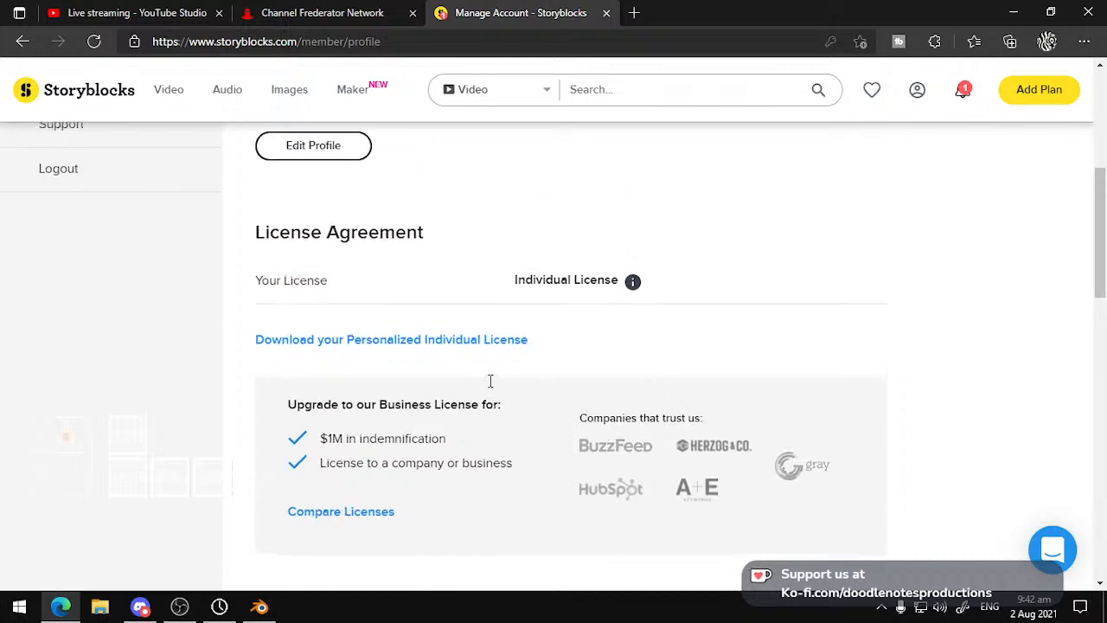
{"action": "scroll", "coordinate": [508, 384], "scroll_direction": "up", "scroll_amount": 3}
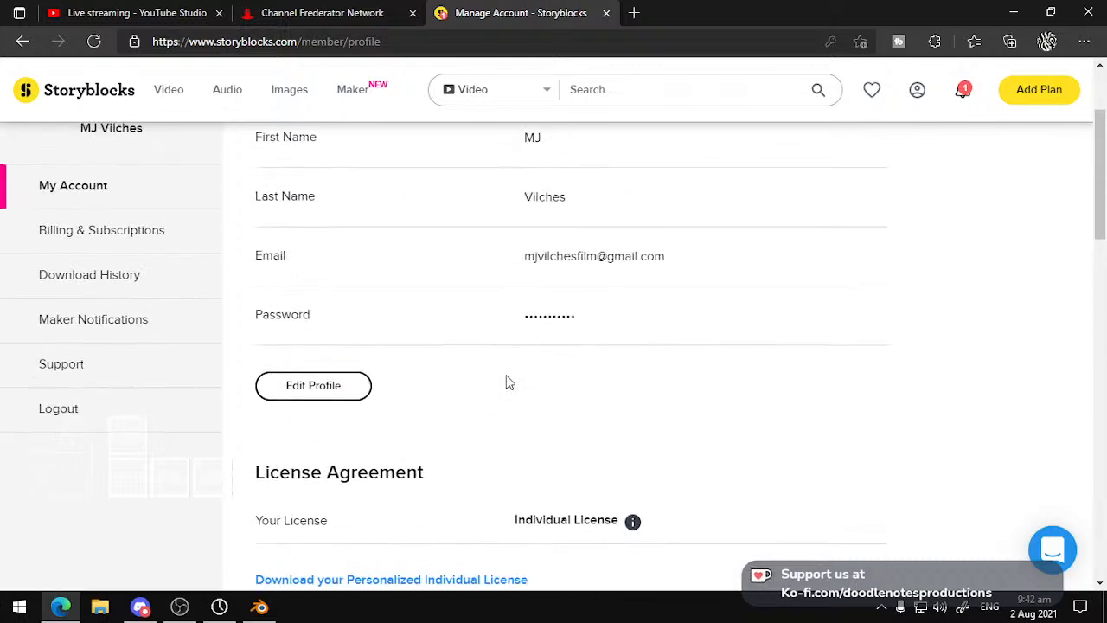
{"action": "scroll", "coordinate": [508, 383], "scroll_direction": "up", "scroll_amount": 2}
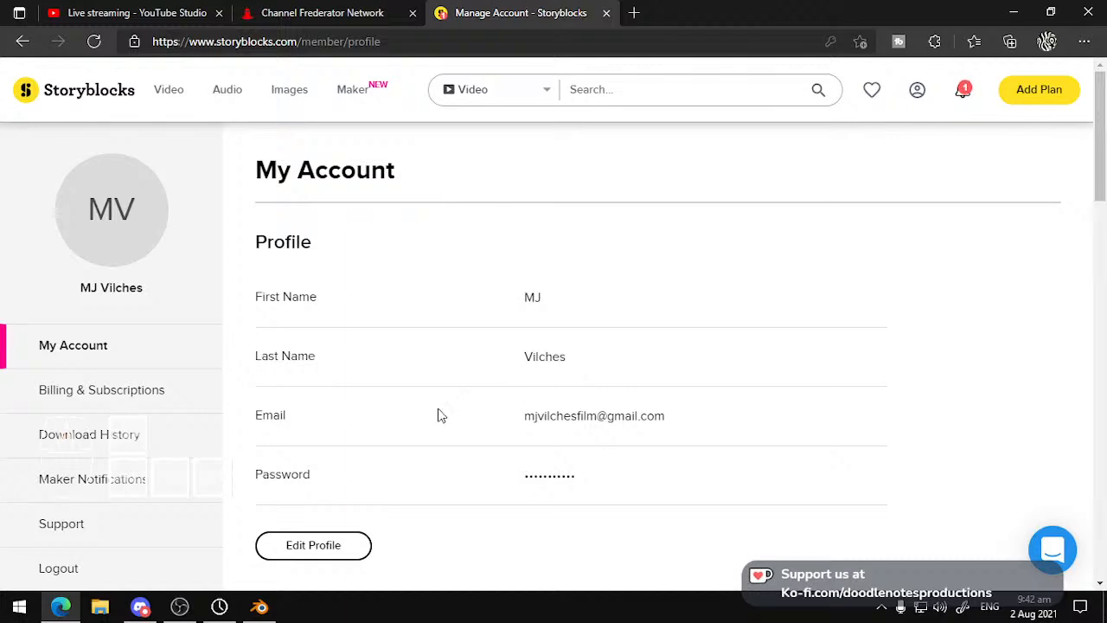
{"action": "left_click", "coordinate": [966, 90]}
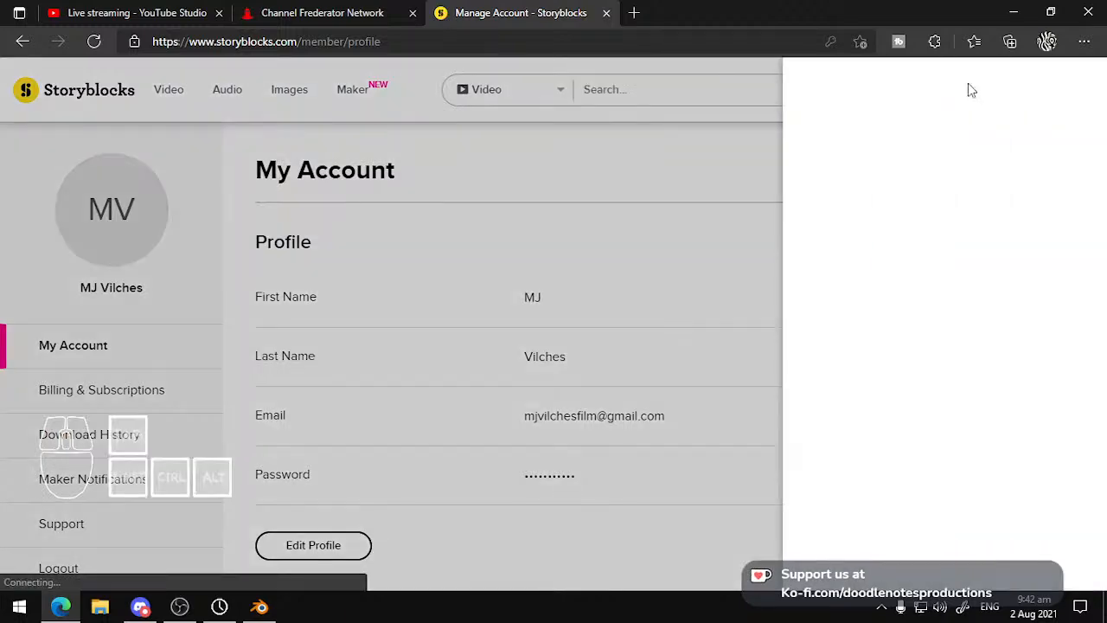
Search Google for 'cave background' and scroll through the image results
{"action": "left_click", "coordinate": [689, 163]}
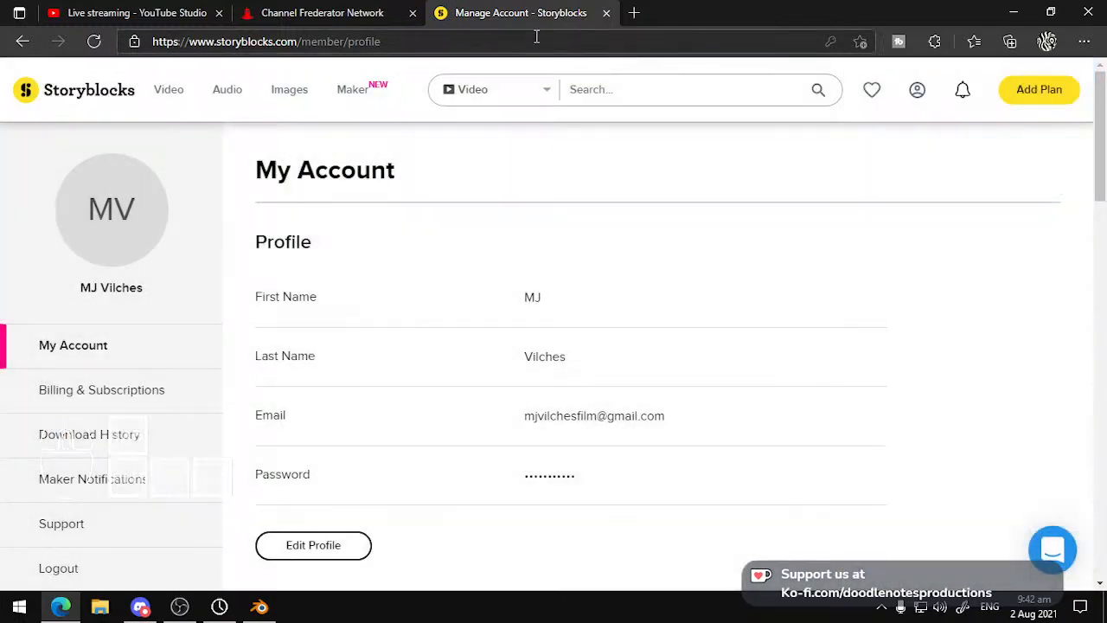
{"action": "left_click", "coordinate": [536, 40]}
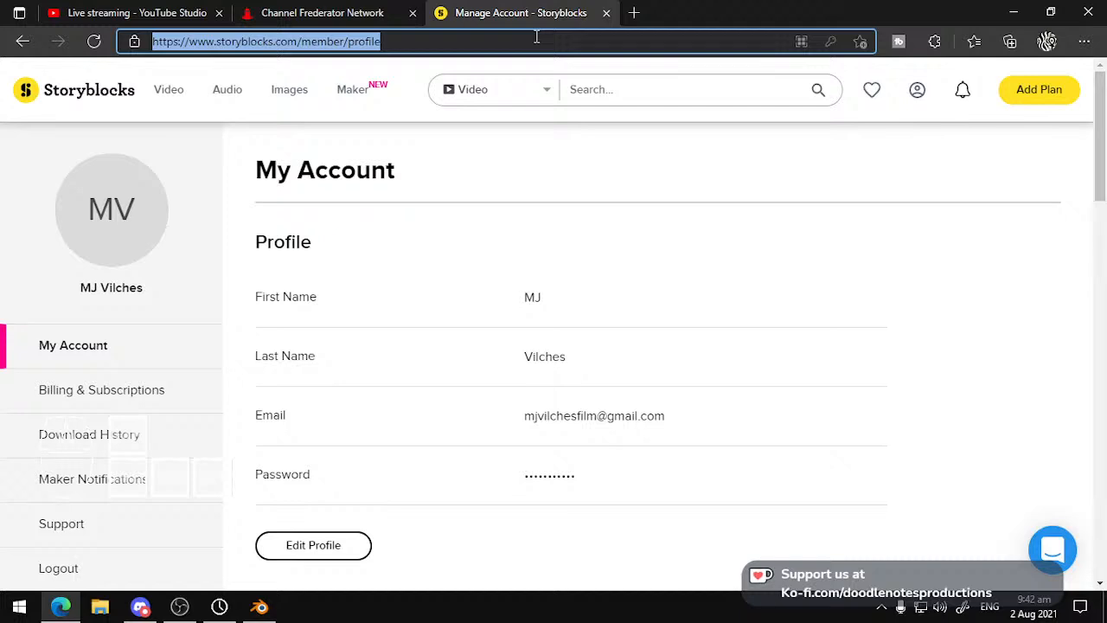
{"action": "type", "text": "cave "}
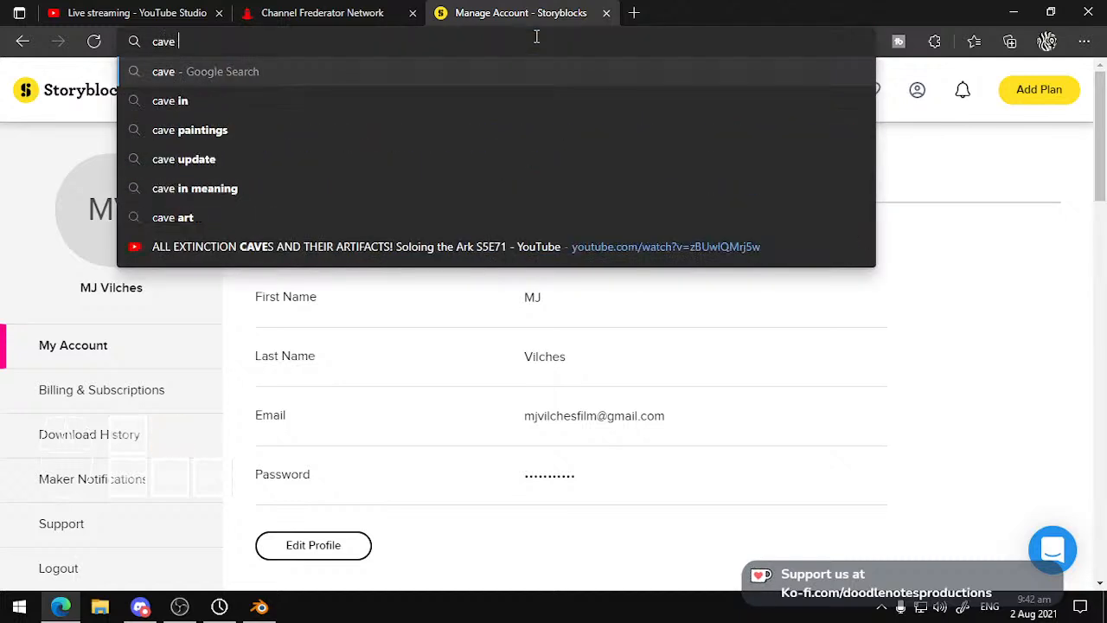
{"action": "type", "text": "background"}
{"action": "key", "text": "Return"}
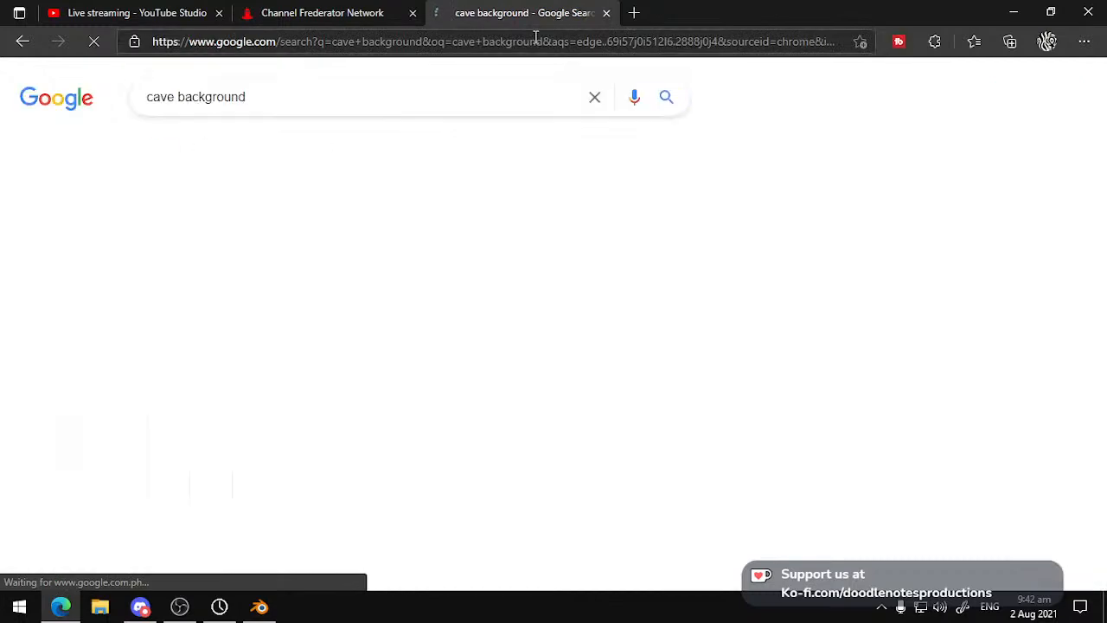
{"action": "left_click", "coordinate": [226, 146]}
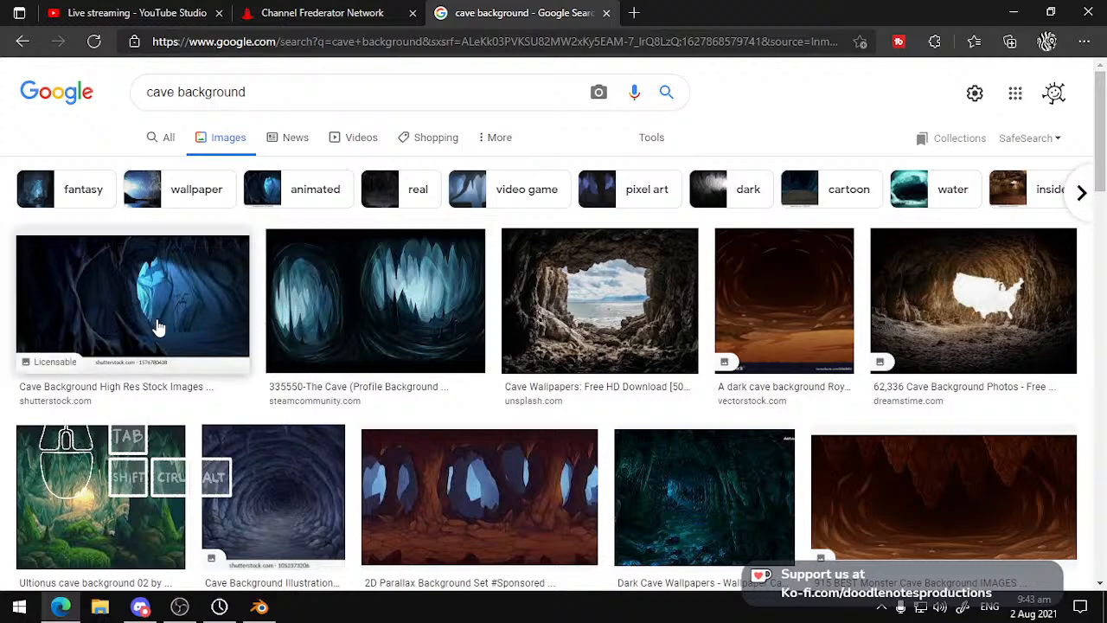
{"action": "scroll", "coordinate": [158, 327], "scroll_direction": "down", "scroll_amount": 3}
{"action": "scroll", "coordinate": [160, 325], "scroll_direction": "down", "scroll_amount": 4}
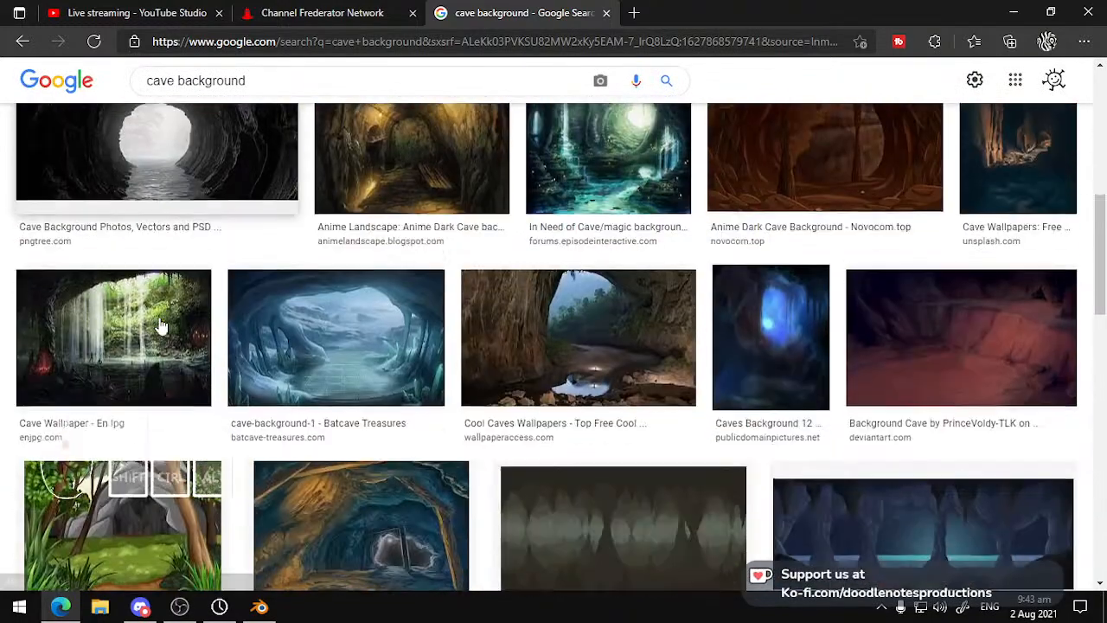
{"action": "scroll", "coordinate": [163, 325], "scroll_direction": "down", "scroll_amount": 2}
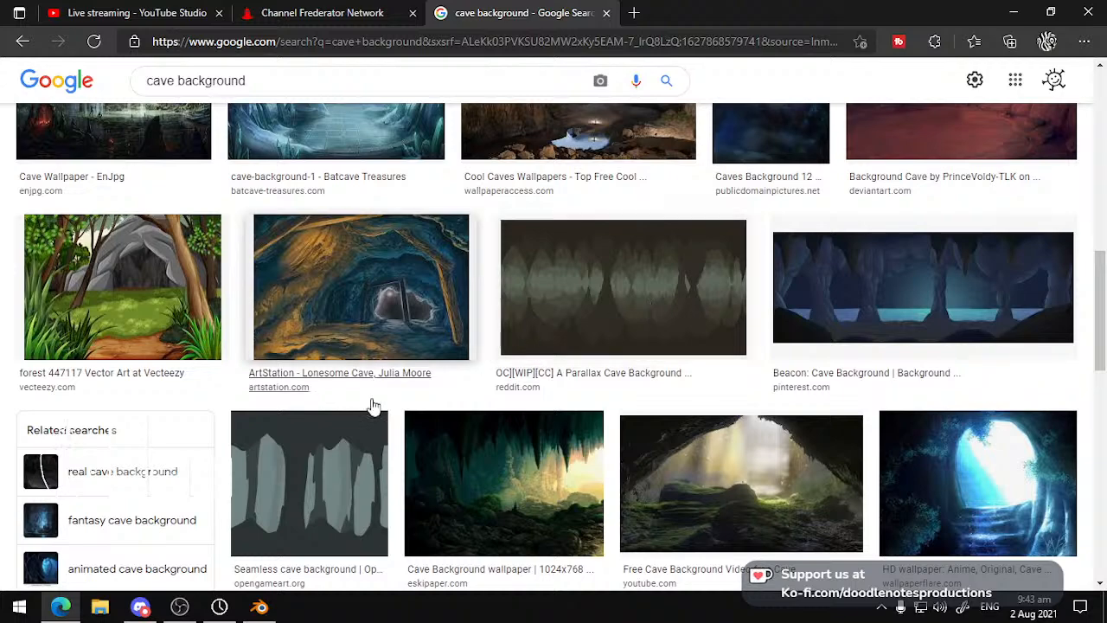
Close the Google and Channel Frederator tabs, return to Blender, and re-enable the SCREEN ALL capture in OBS
{"action": "left_click", "coordinate": [607, 13]}
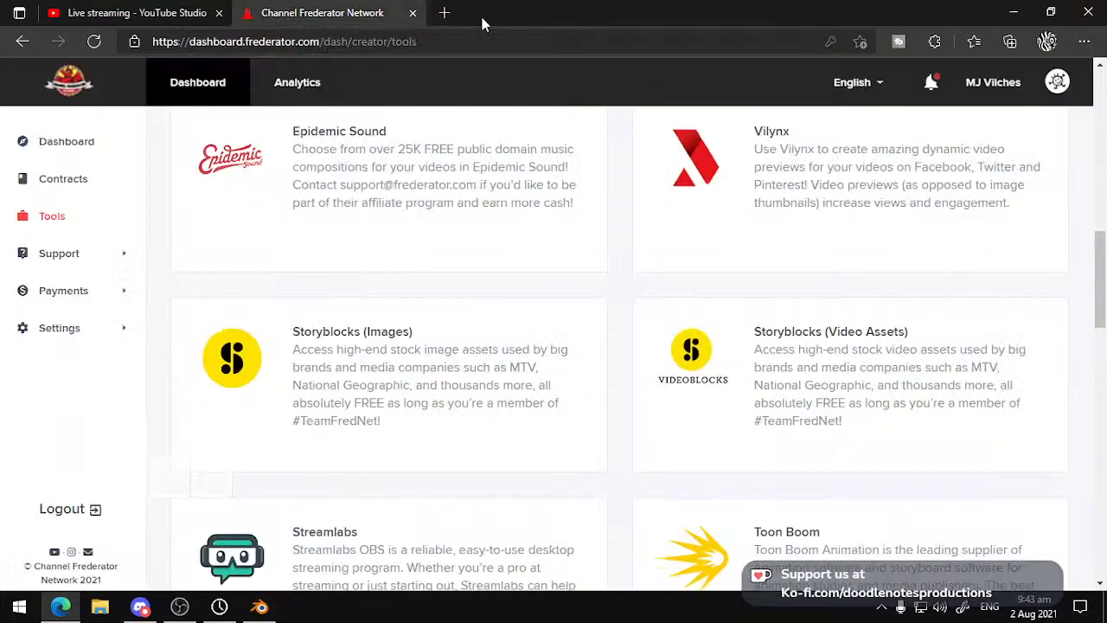
{"action": "left_click", "coordinate": [412, 13]}
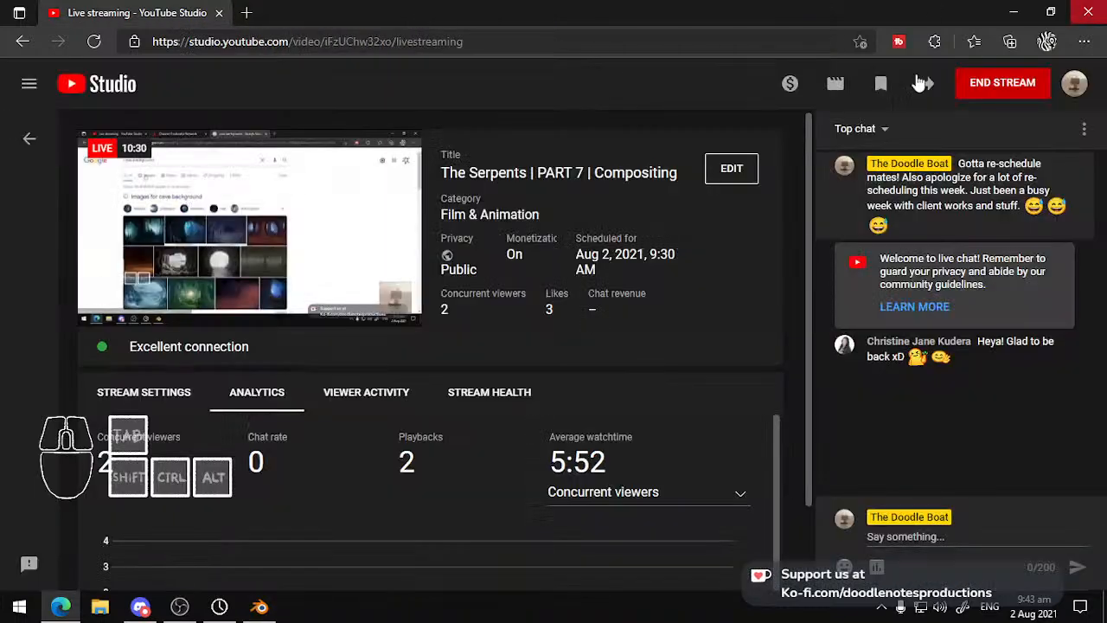
{"action": "left_click", "coordinate": [260, 606]}
{"action": "left_click", "coordinate": [141, 607]}
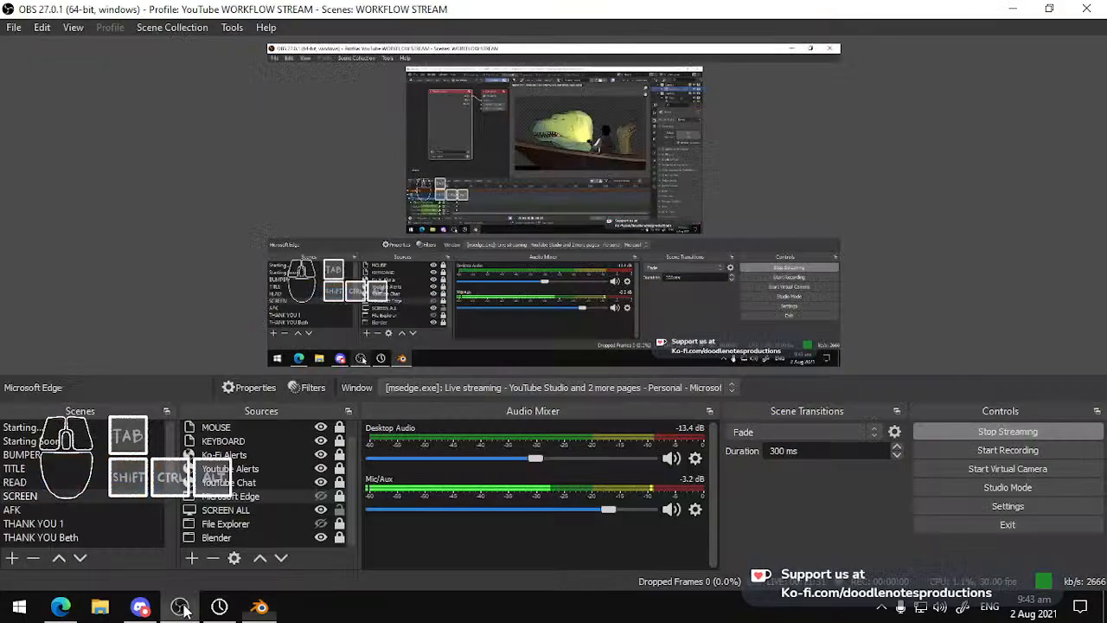
{"action": "left_click", "coordinate": [322, 510]}
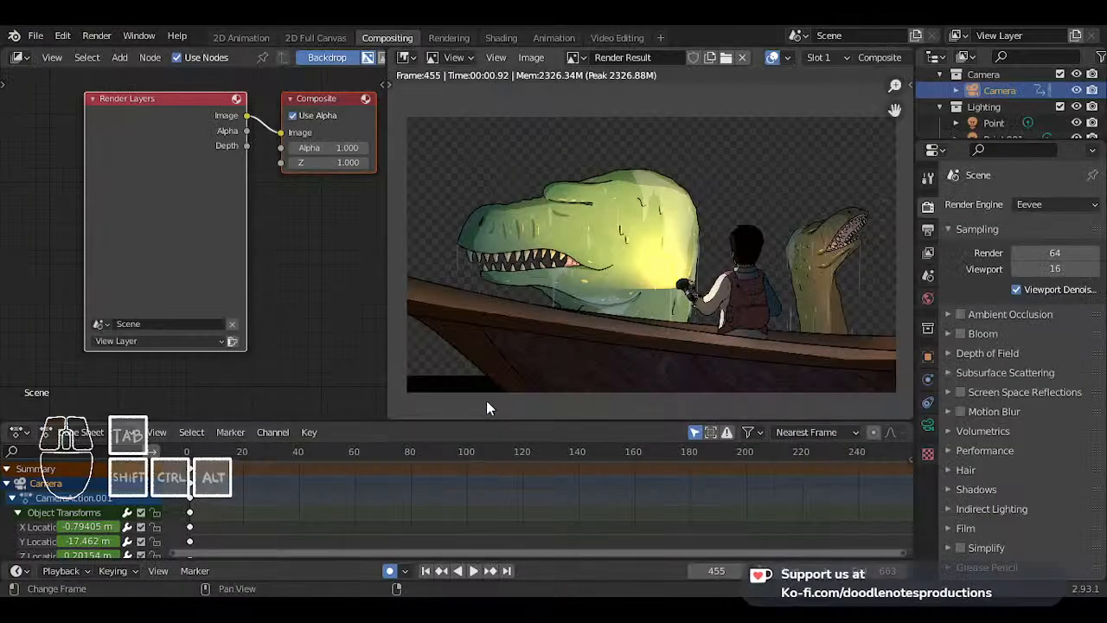
Switch Blender to the 2D Animation workspace
{"action": "left_click", "coordinate": [242, 37]}
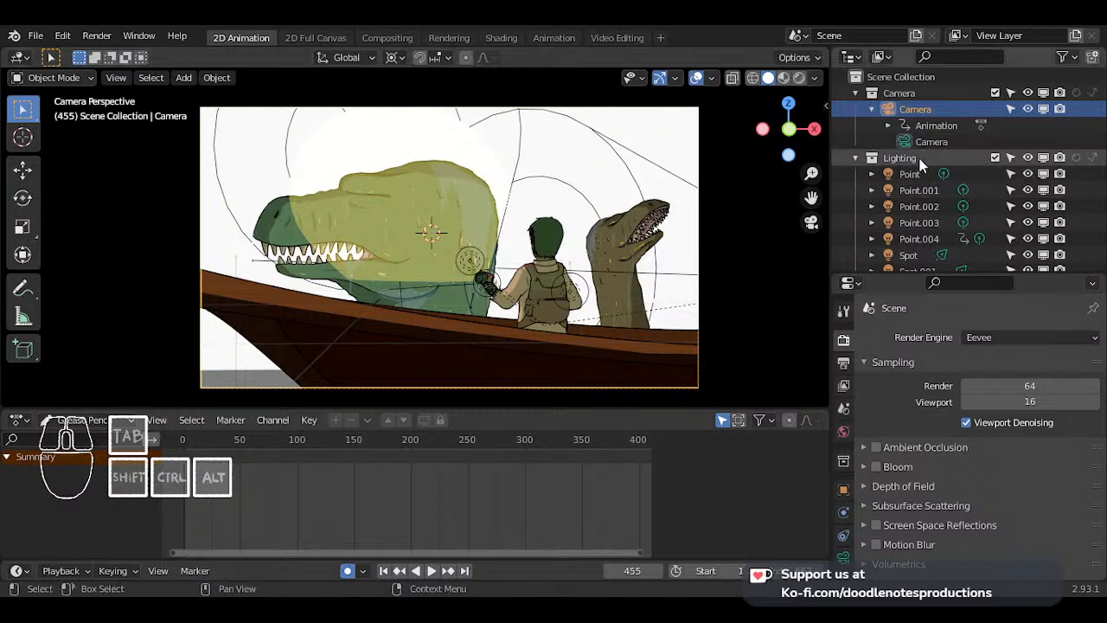
{"action": "scroll", "coordinate": [920, 164], "scroll_direction": "down", "scroll_amount": 3}
{"action": "scroll", "coordinate": [918, 168], "scroll_direction": "up", "scroll_amount": 4}
Collapse the Lighting collection, toggle Grease Pencil in the Outliner, then head back to Edge
{"action": "left_click", "coordinate": [855, 157]}
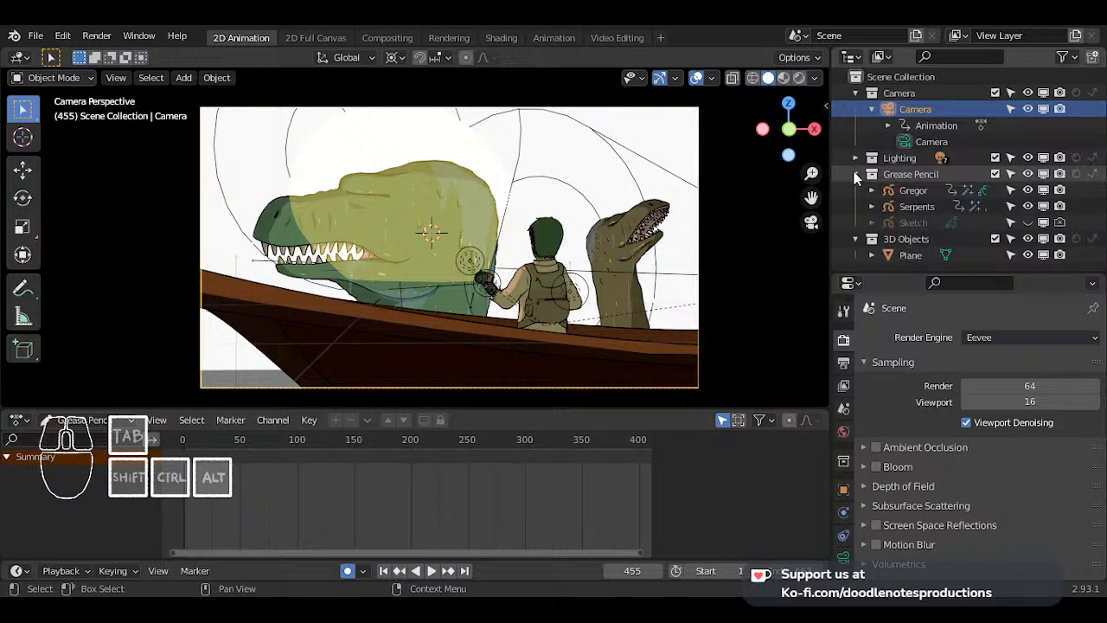
{"action": "left_click", "coordinate": [855, 174]}
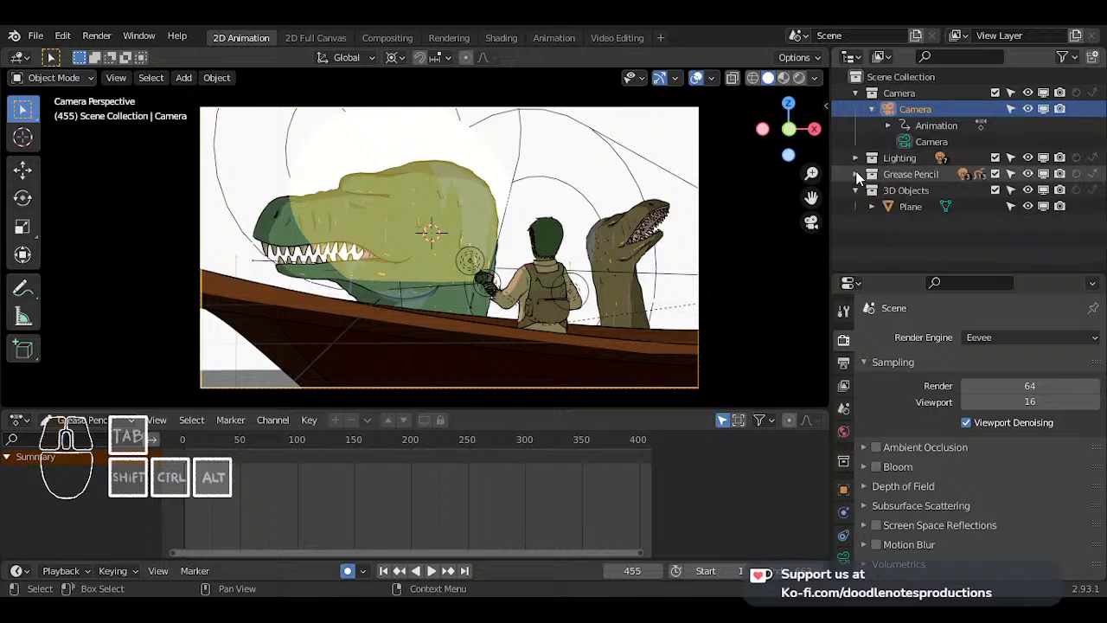
{"action": "left_click", "coordinate": [856, 173]}
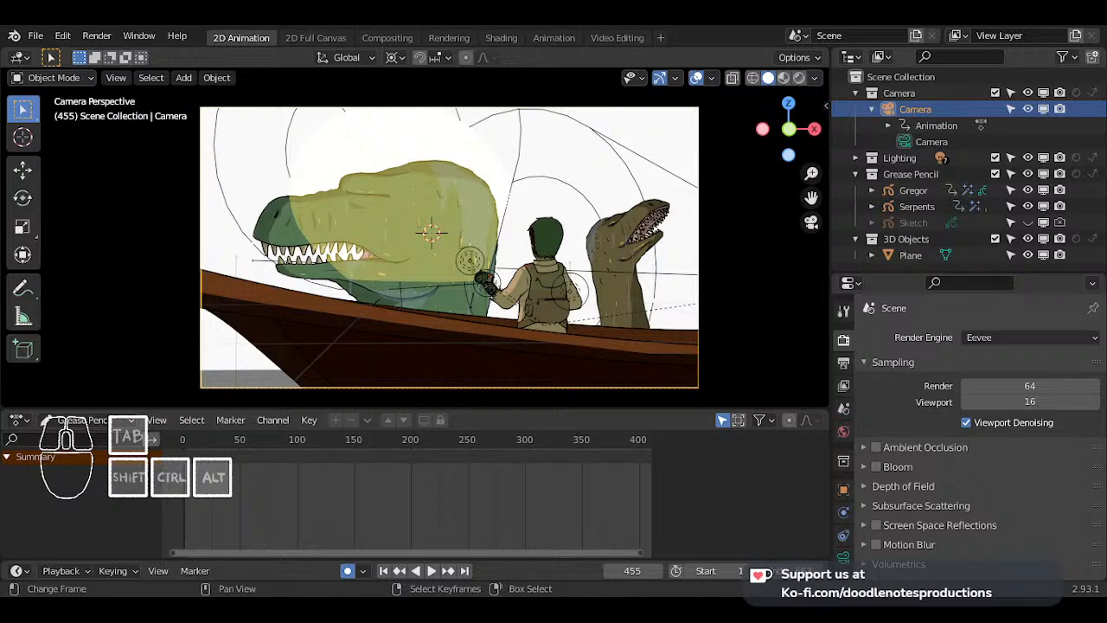
{"action": "left_click", "coordinate": [321, 510]}
In a new Edge tab, search Google for 'free cave background'
{"action": "left_click", "coordinate": [61, 605]}
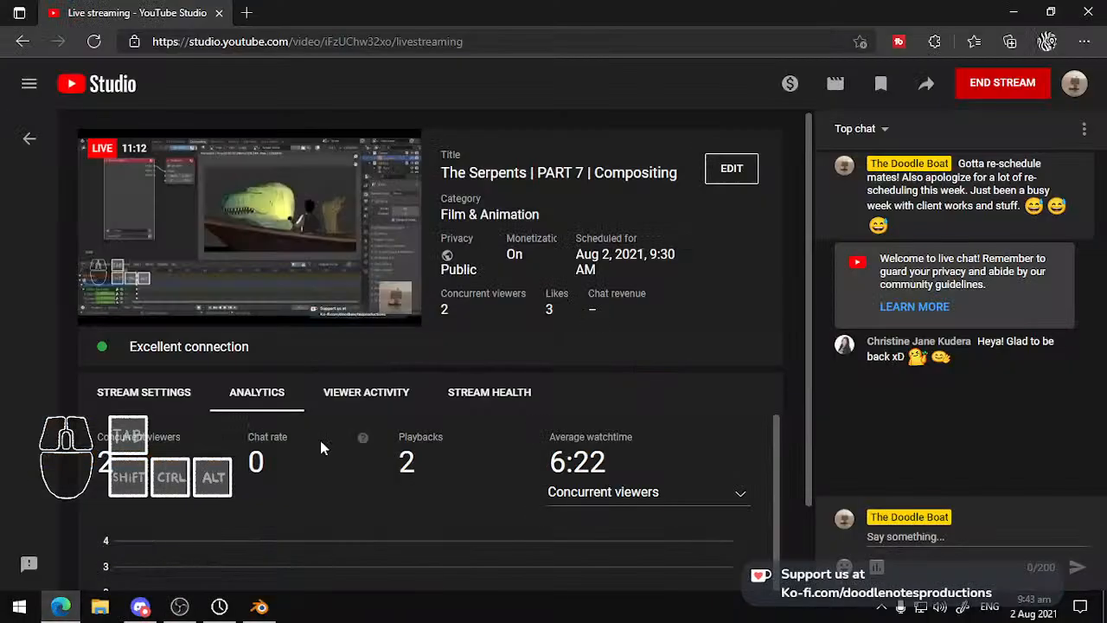
{"action": "left_click", "coordinate": [245, 12]}
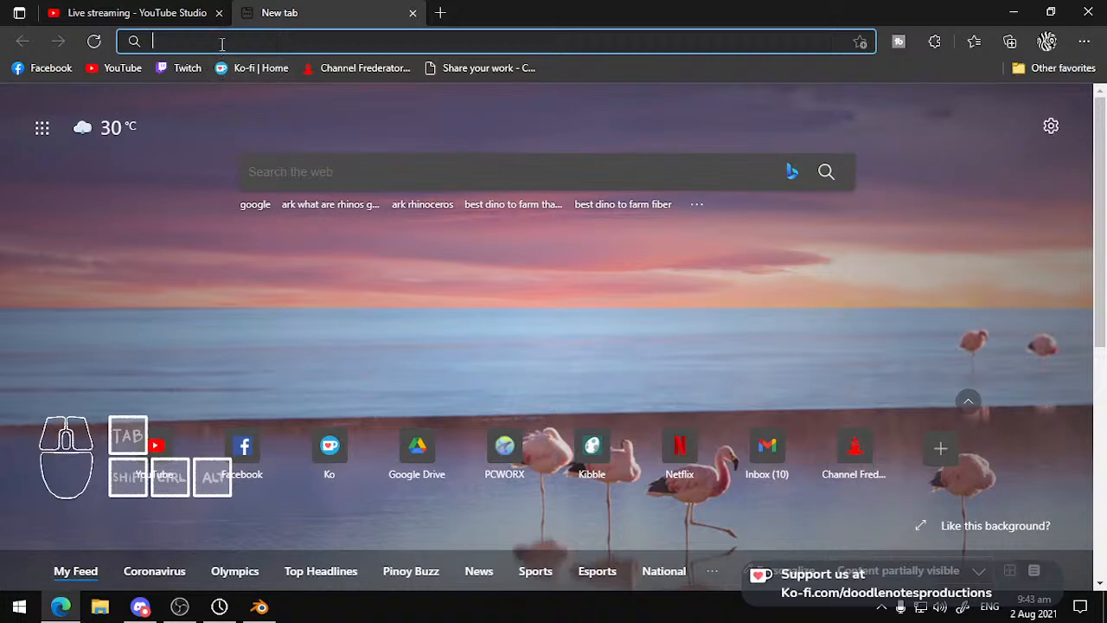
{"action": "type", "text": "e"}
{"action": "key", "text": "BackSpace"}
{"action": "key", "text": "BackSpace"}
{"action": "type", "text": "backgr"}
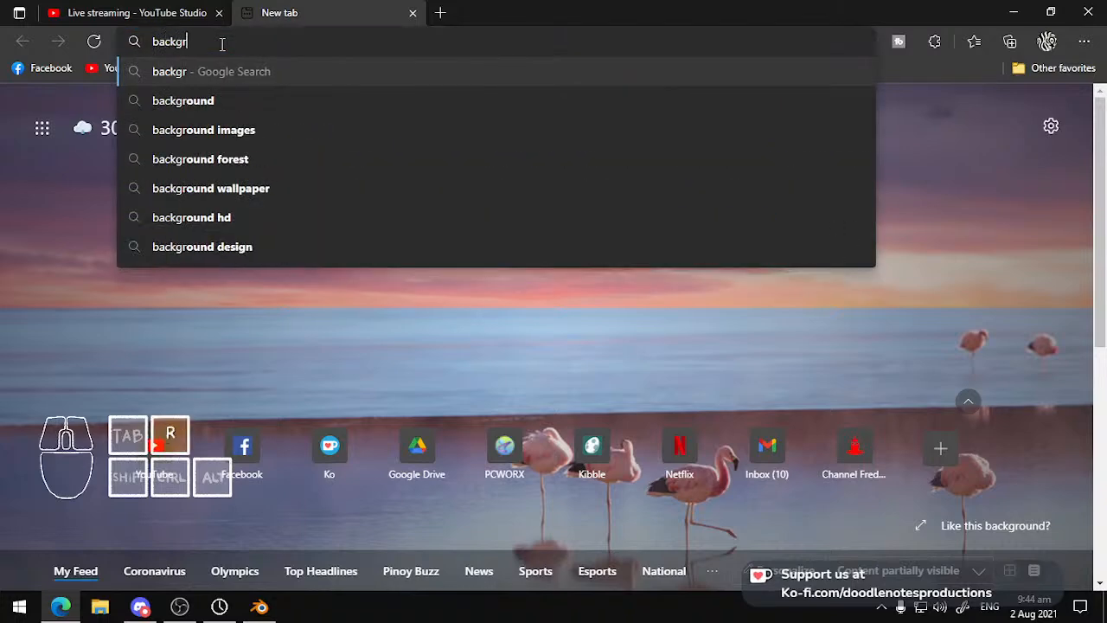
{"action": "type", "text": "ound"}
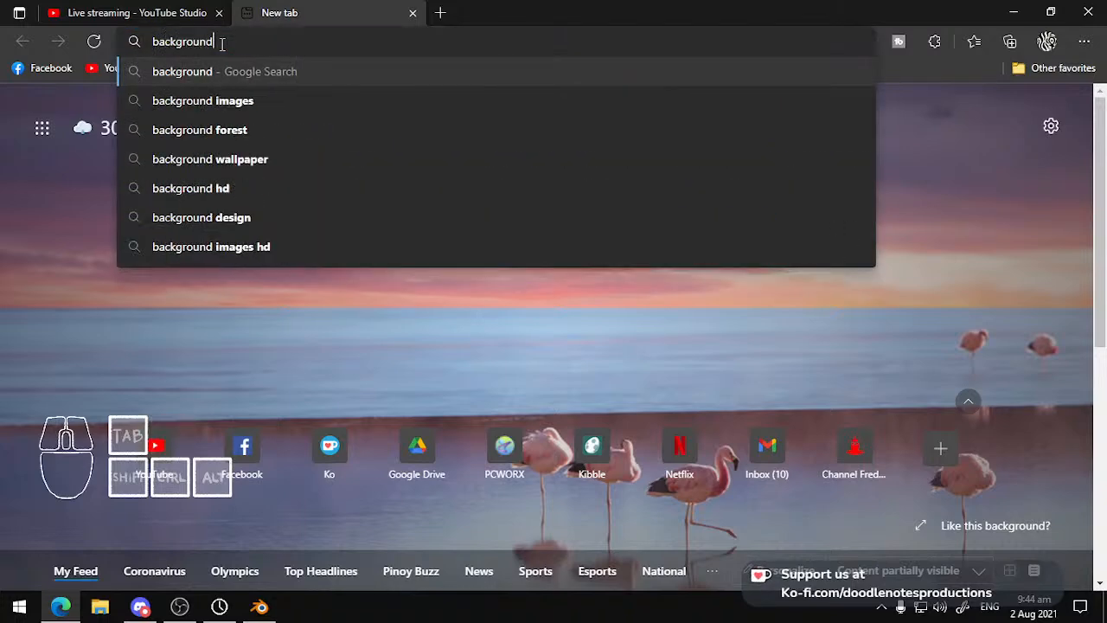
{"action": "key", "text": "Home"}
{"action": "type", "text": "cave"}
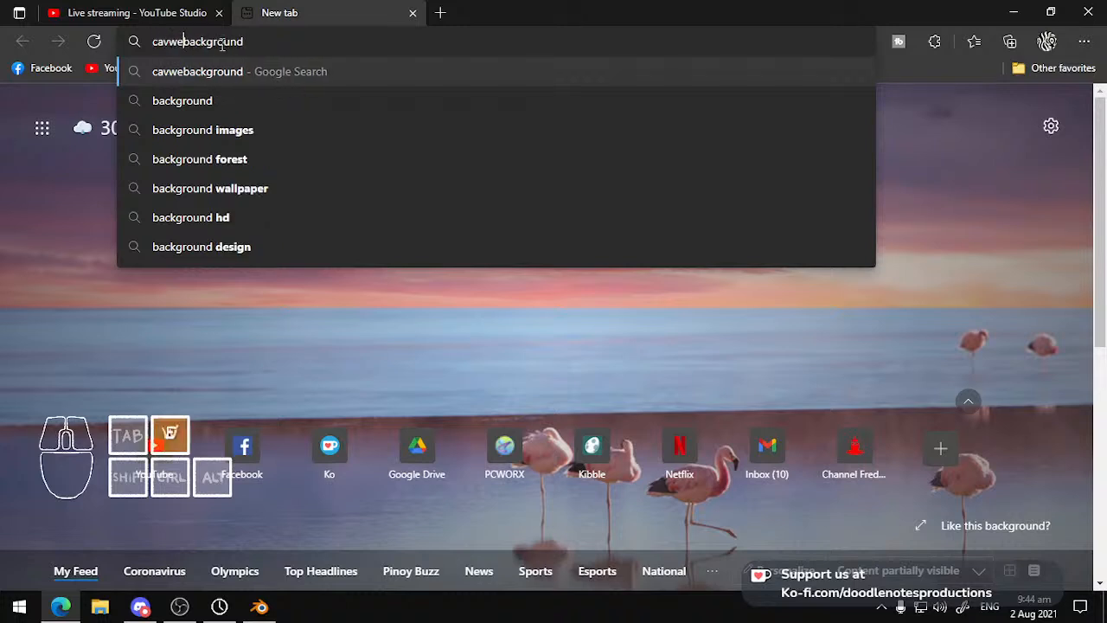
{"action": "key", "text": "BackSpace"}
{"action": "key", "text": "End"}
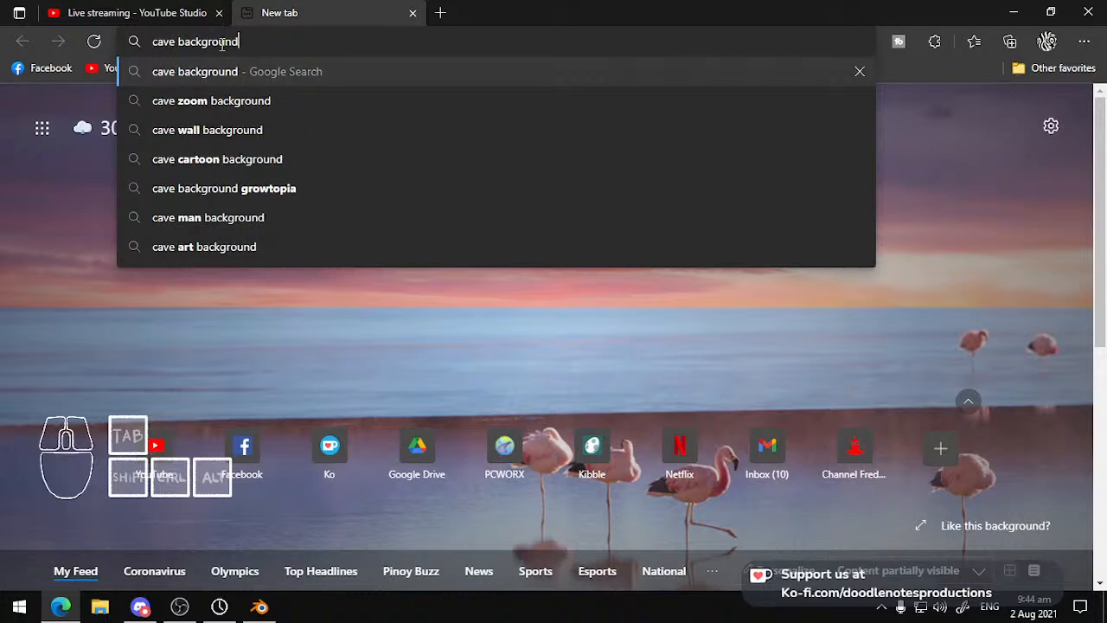
{"action": "type", "text": "free"}
{"action": "key", "text": "Return"}
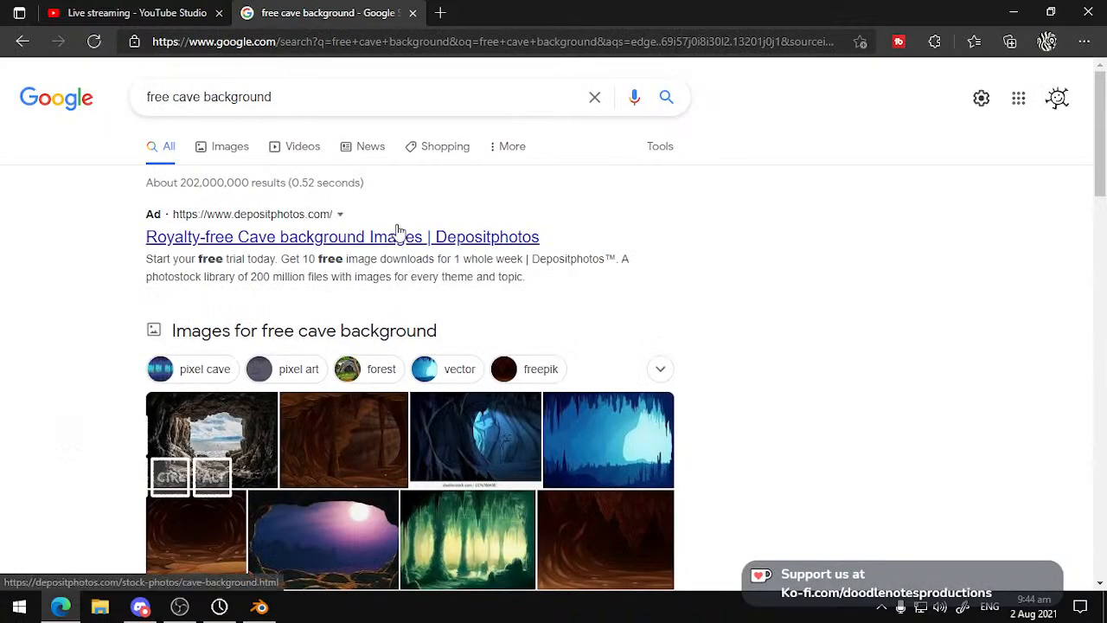
In image results, preview the blue cavern vector and open its Vecteezy page in a new tab
{"action": "left_click", "coordinate": [204, 149]}
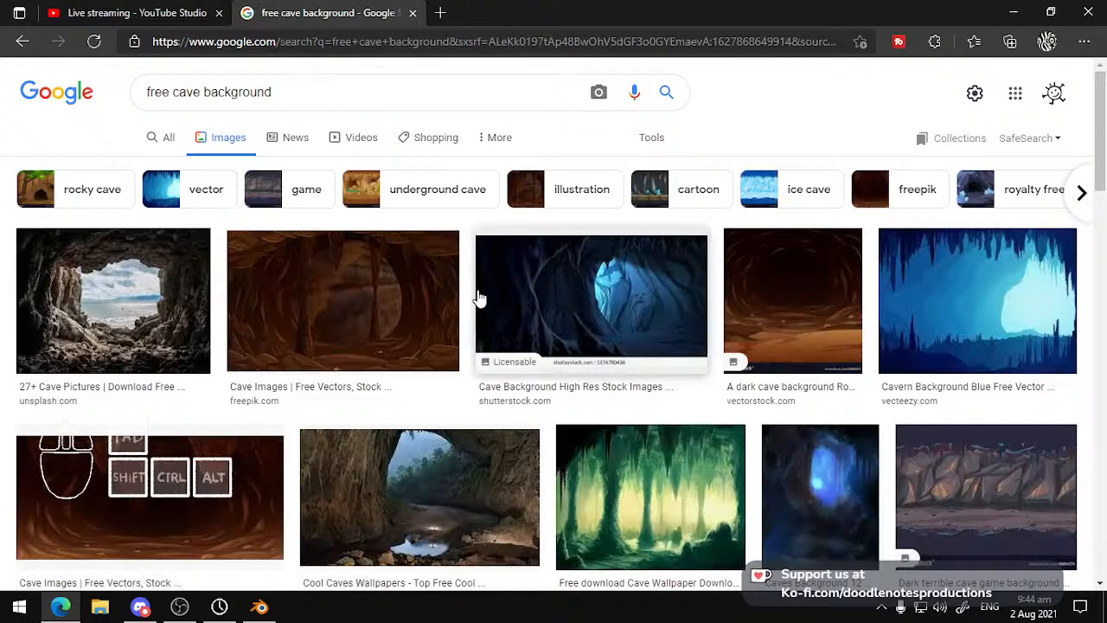
{"action": "left_click", "coordinate": [1008, 296]}
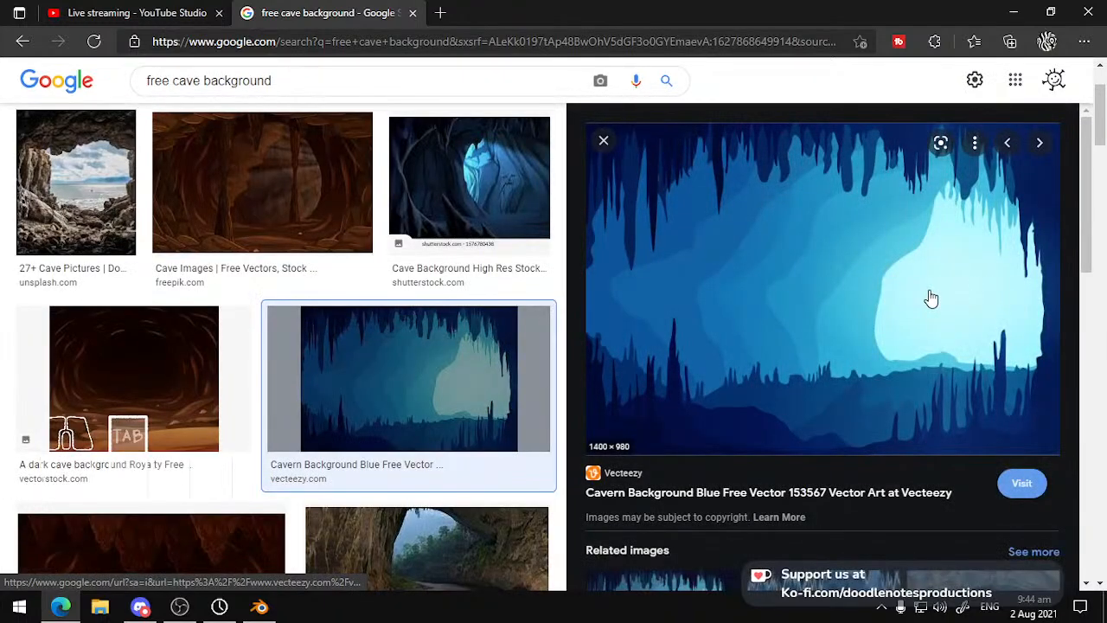
{"action": "right_click", "coordinate": [872, 290]}
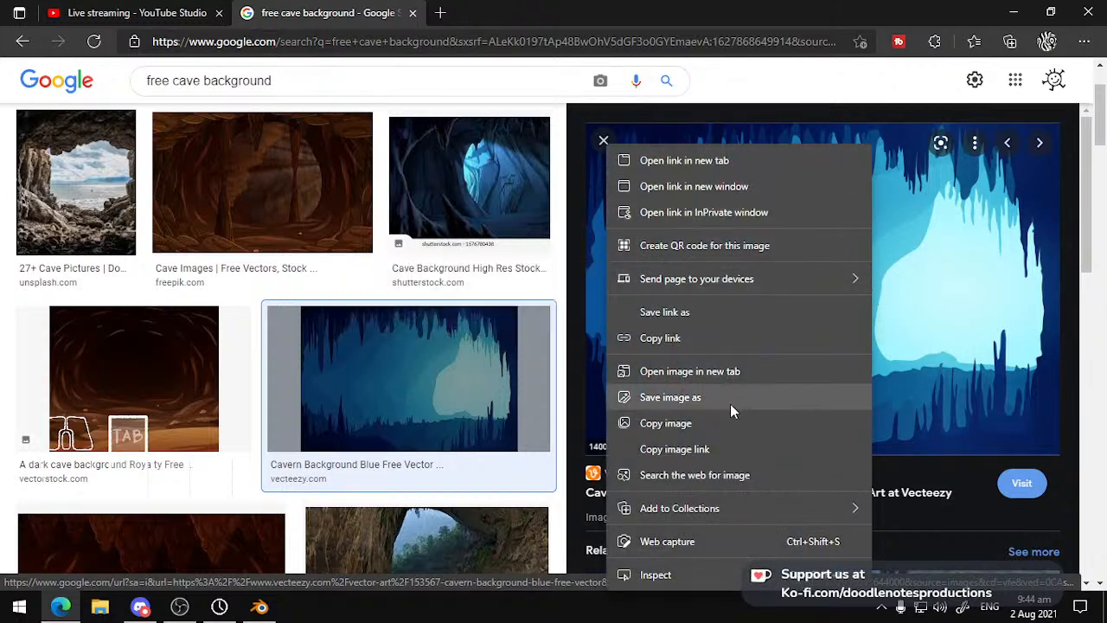
{"action": "left_click", "coordinate": [956, 342]}
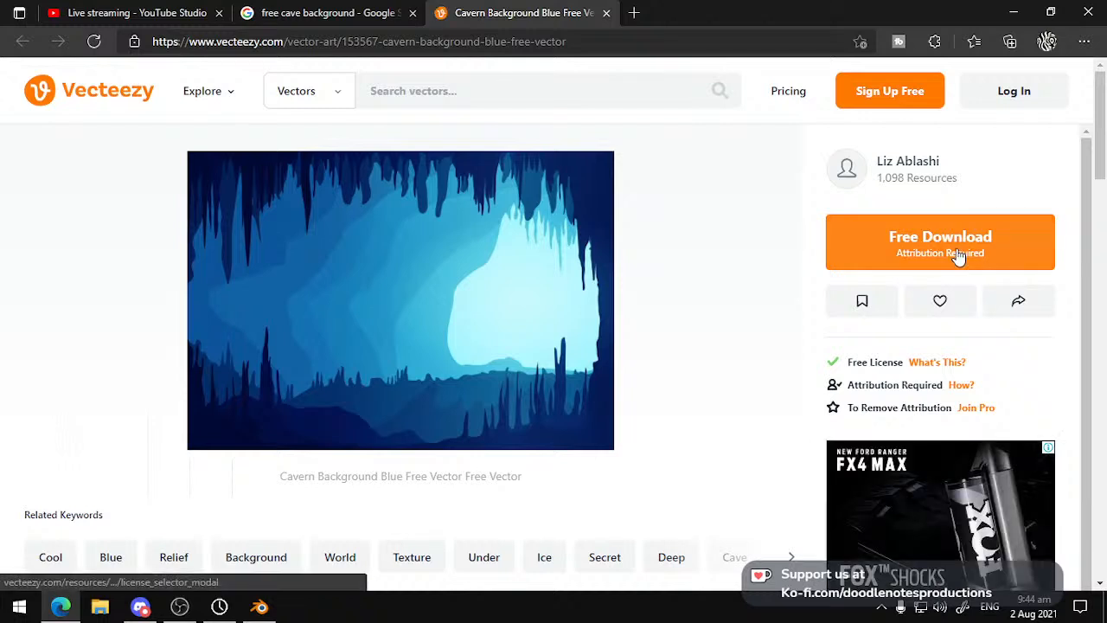
{"action": "left_click", "coordinate": [967, 387]}
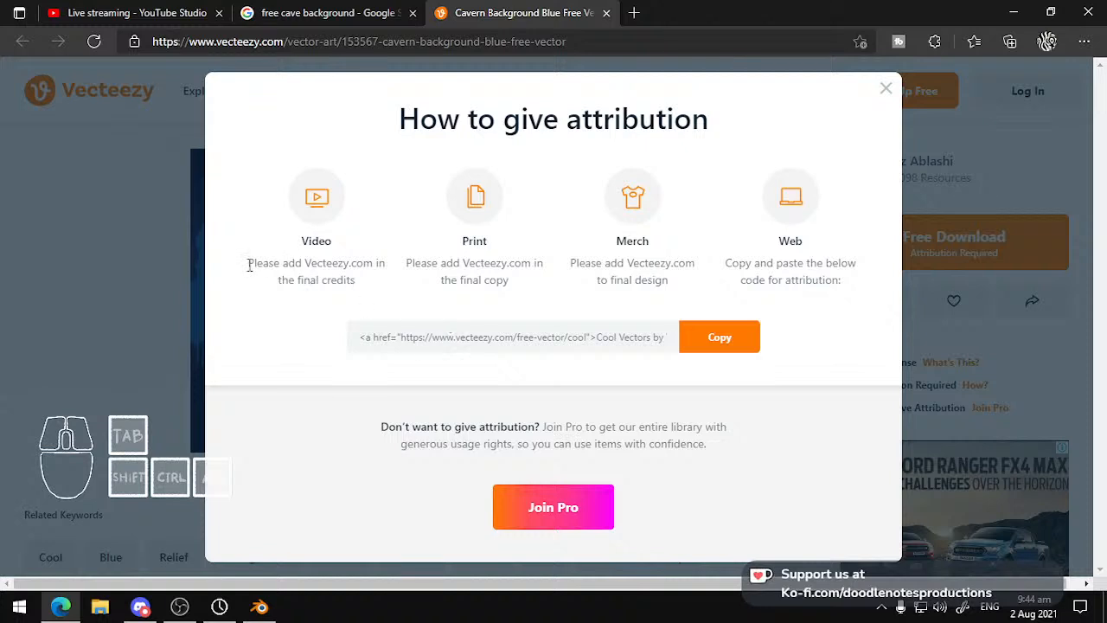
{"action": "left_click_drag", "start_coordinate": [246, 270], "coordinate": [381, 291]}
{"action": "left_click", "coordinate": [381, 292]}
{"action": "left_click", "coordinate": [886, 89]}
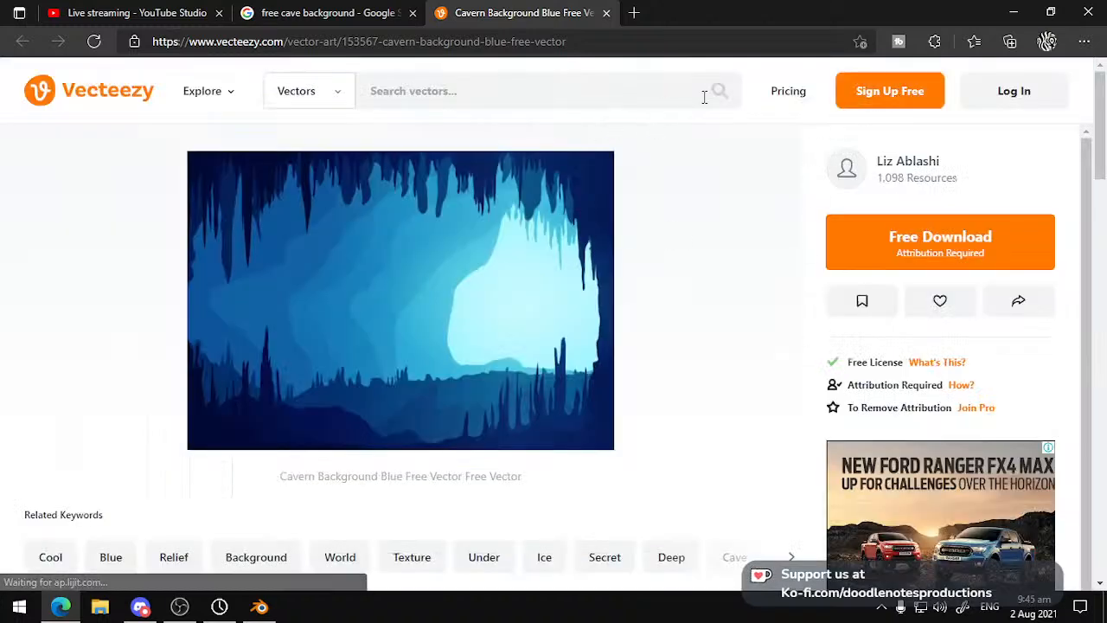
Start the Vecteezy cavern background download and return to the full image results
{"action": "left_click", "coordinate": [997, 245]}
{"action": "key", "text": "ctrl+shift+Tab"}
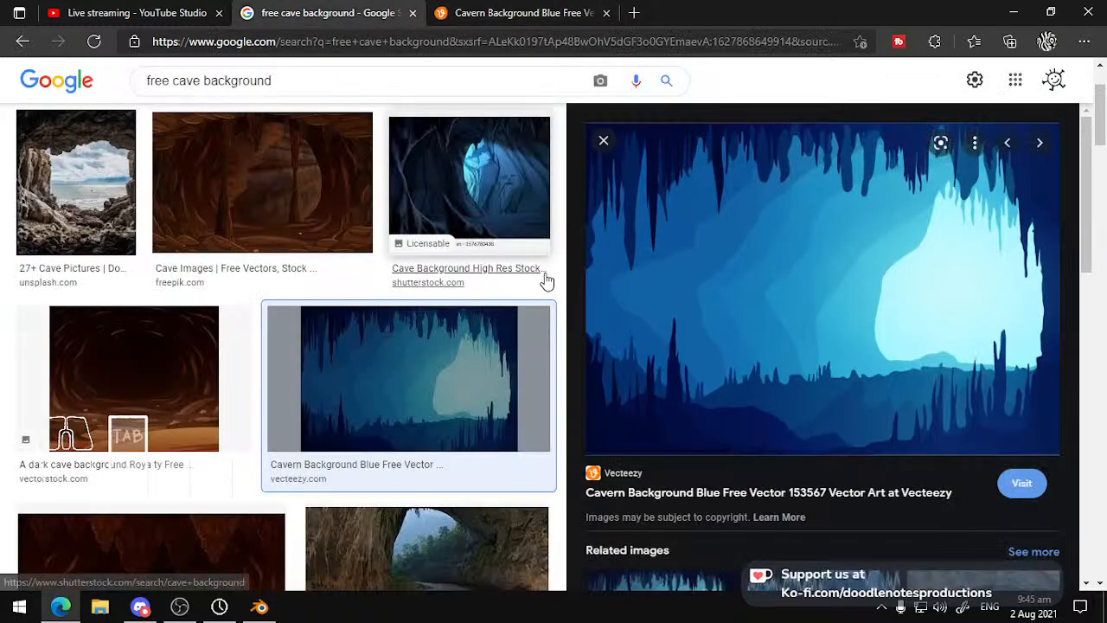
{"action": "left_click", "coordinate": [605, 142]}
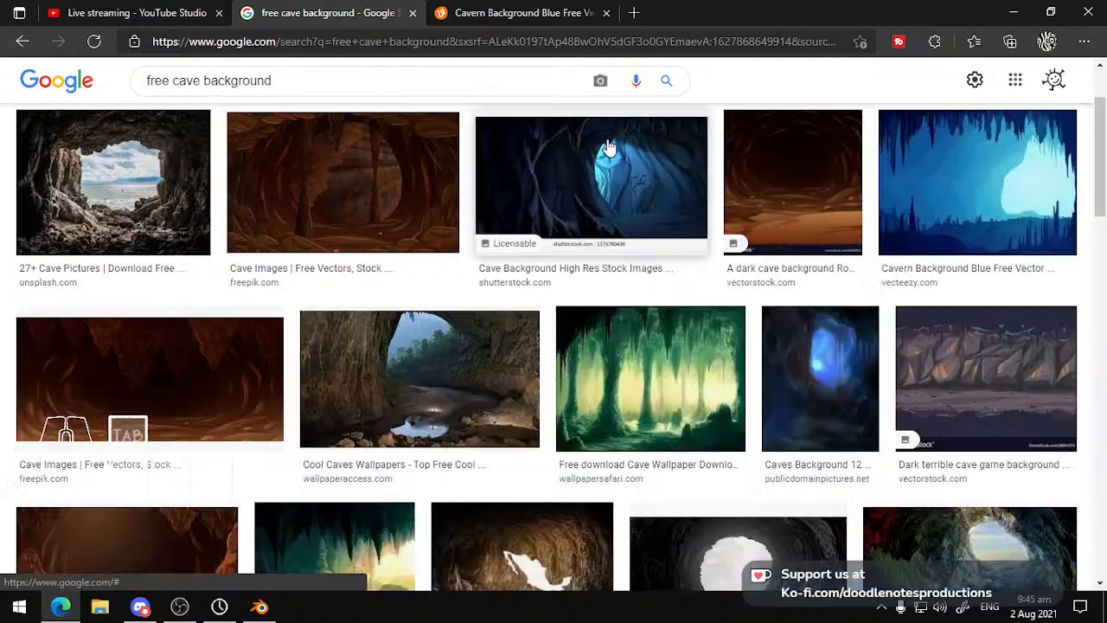
Find the Free Outland Cave background in the results and open its DeviantArt page
{"action": "scroll", "coordinate": [737, 295], "scroll_direction": "down", "scroll_amount": 4}
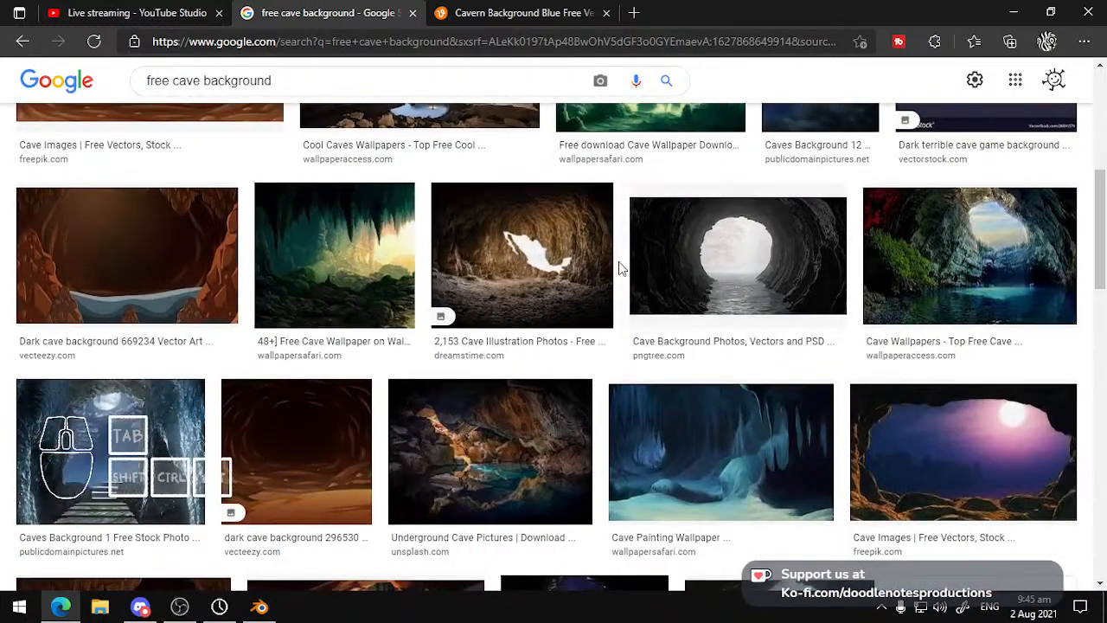
{"action": "scroll", "coordinate": [499, 284], "scroll_direction": "down", "scroll_amount": 3}
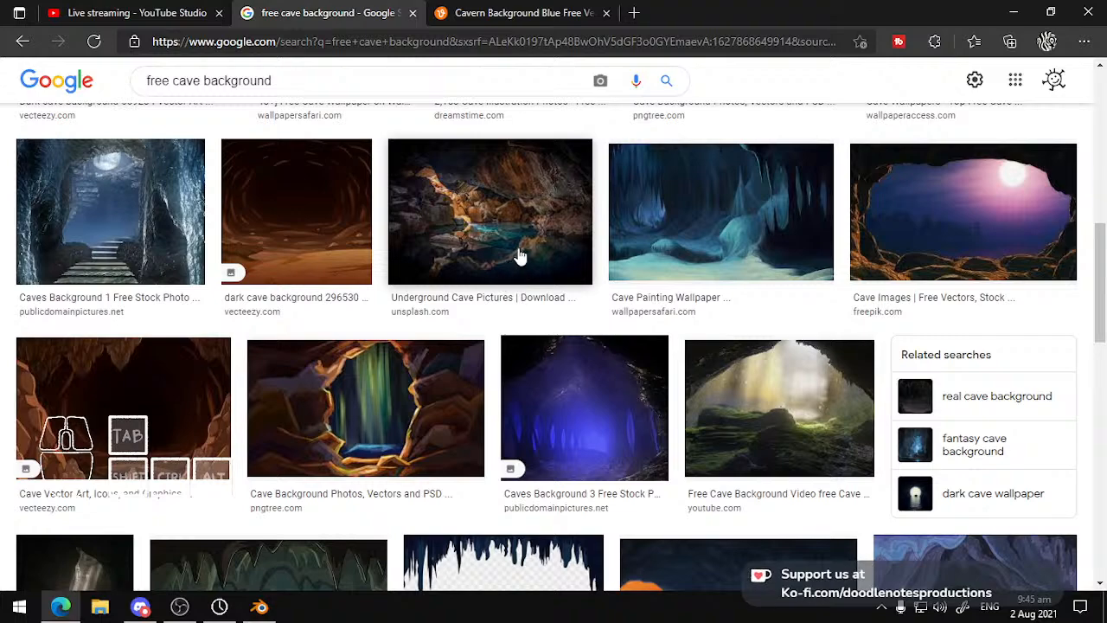
{"action": "scroll", "coordinate": [520, 257], "scroll_direction": "down", "scroll_amount": 1}
{"action": "scroll", "coordinate": [521, 252], "scroll_direction": "down", "scroll_amount": 4}
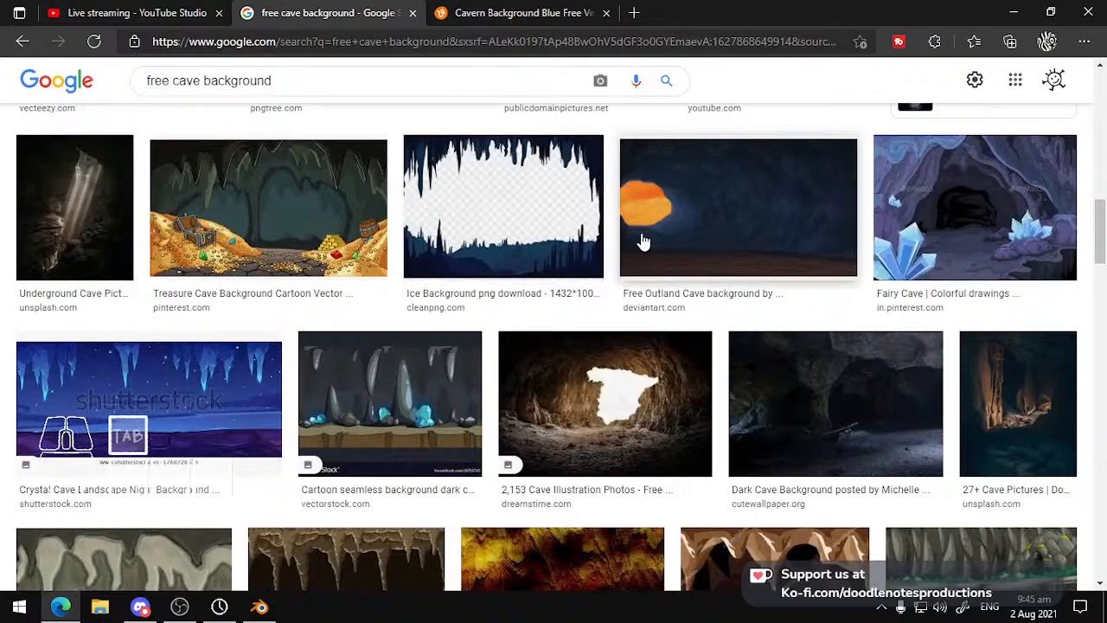
{"action": "scroll", "coordinate": [648, 242], "scroll_direction": "up", "scroll_amount": 1}
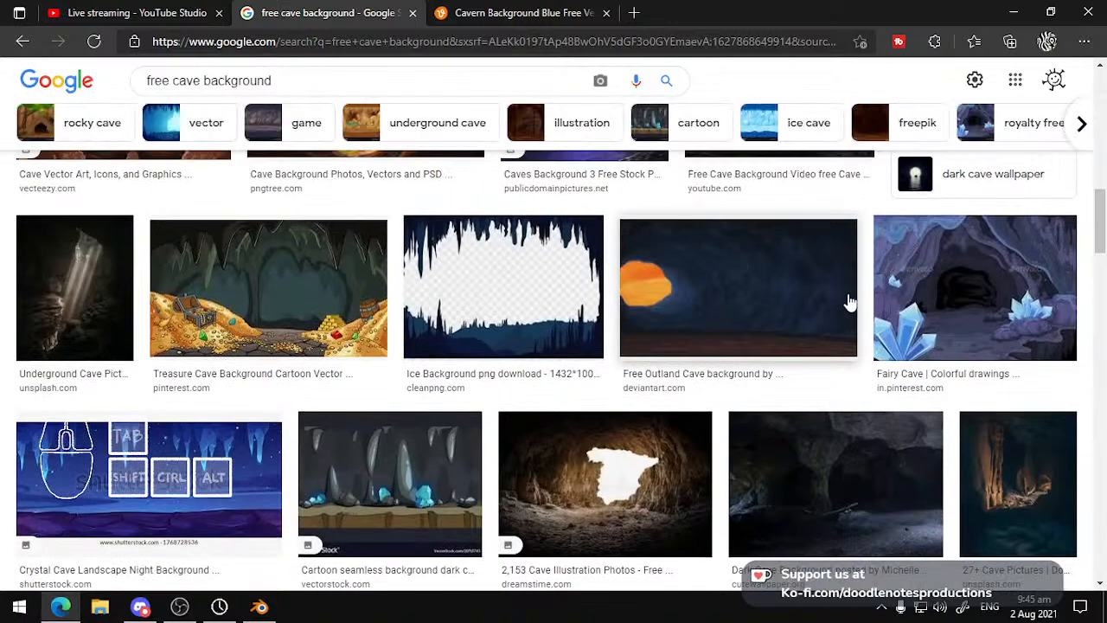
{"action": "scroll", "coordinate": [678, 275], "scroll_direction": "down", "scroll_amount": 2}
{"action": "scroll", "coordinate": [674, 225], "scroll_direction": "up", "scroll_amount": 2}
{"action": "left_click", "coordinate": [741, 282]}
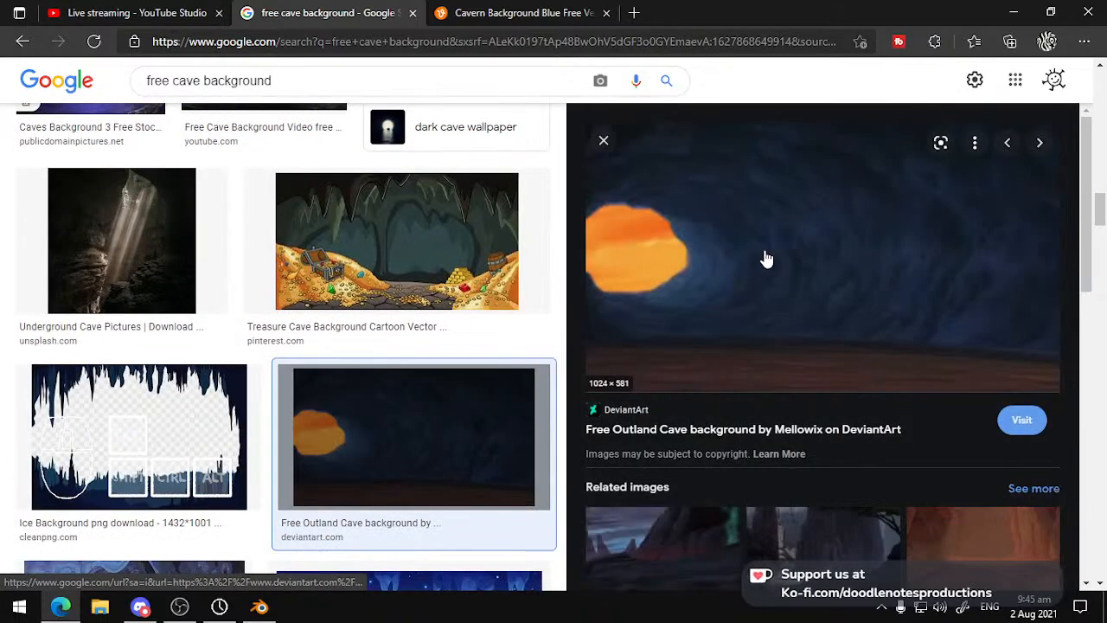
{"action": "left_click", "coordinate": [1021, 421]}
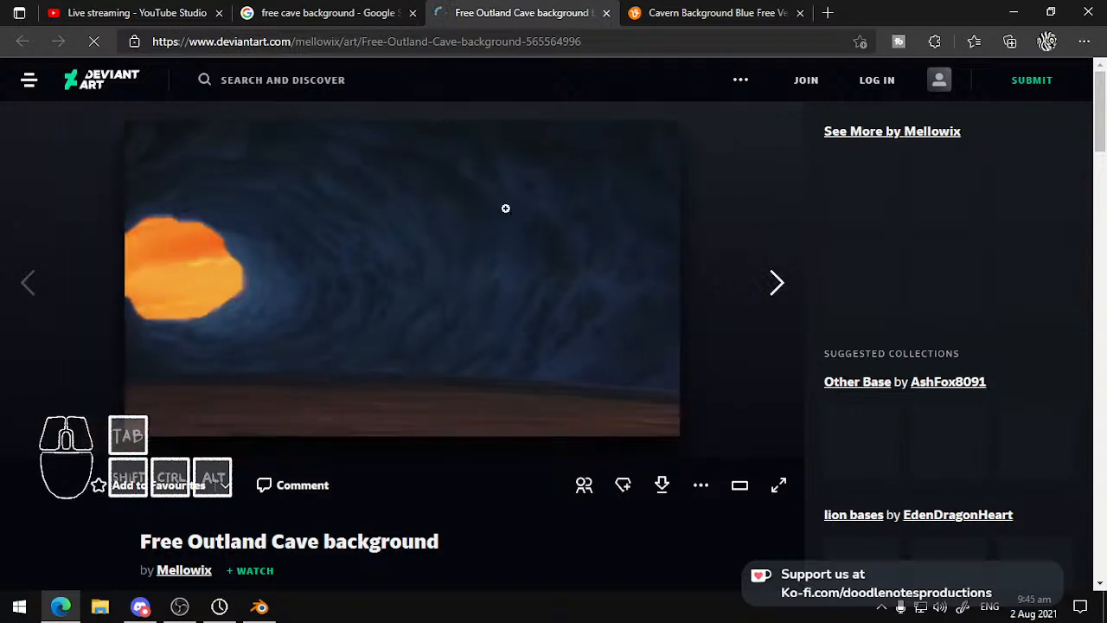
Look over the Free Outland Cave page and its full-size view, then request the download
{"action": "scroll", "coordinate": [475, 294], "scroll_direction": "down", "scroll_amount": 1}
{"action": "scroll", "coordinate": [472, 299], "scroll_direction": "down", "scroll_amount": 4}
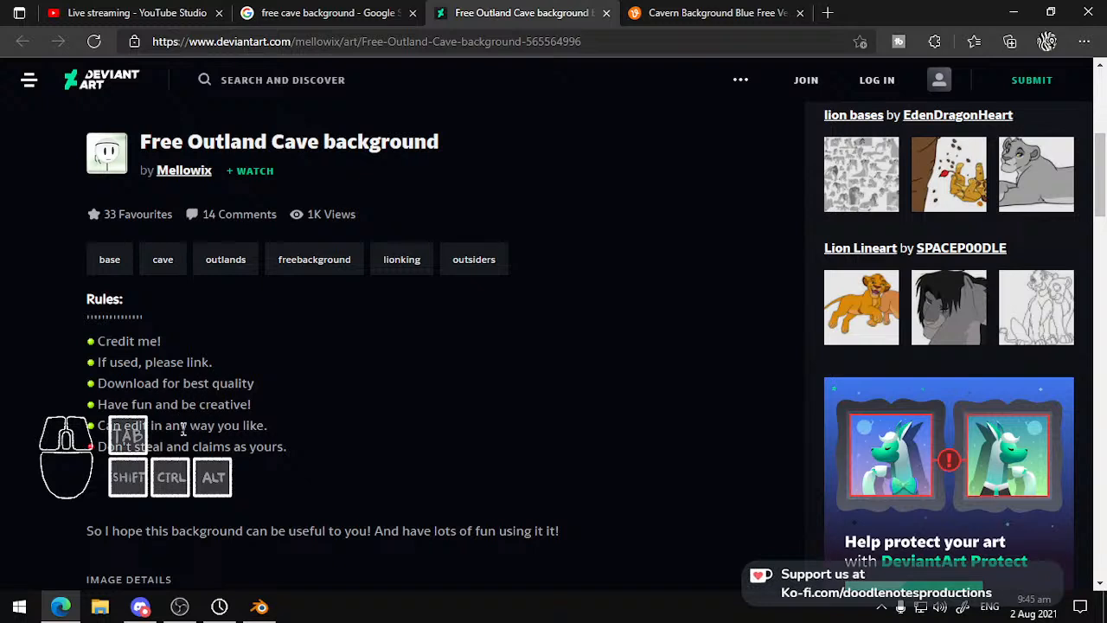
{"action": "scroll", "coordinate": [320, 443], "scroll_direction": "up", "scroll_amount": 5}
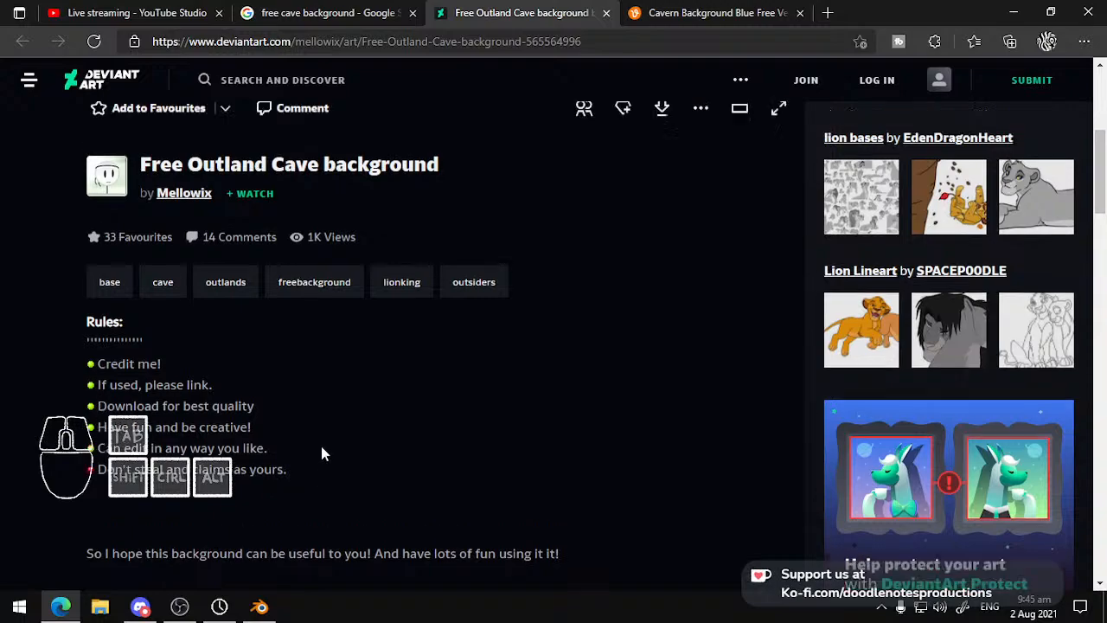
{"action": "scroll", "coordinate": [349, 424], "scroll_direction": "down", "scroll_amount": 3}
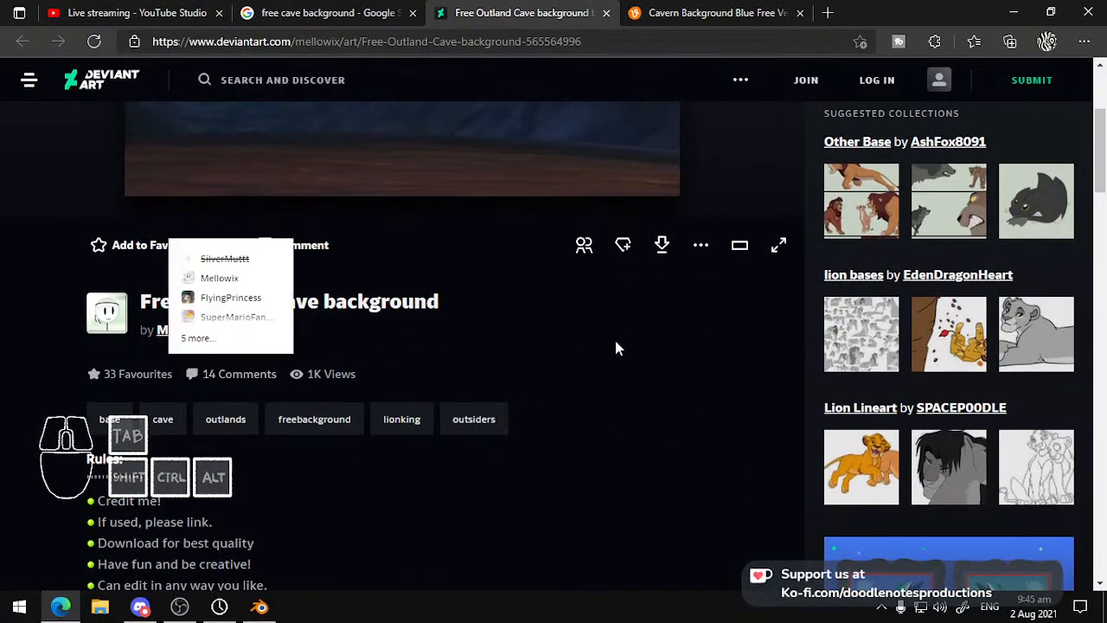
{"action": "scroll", "coordinate": [650, 343], "scroll_direction": "up", "scroll_amount": 3}
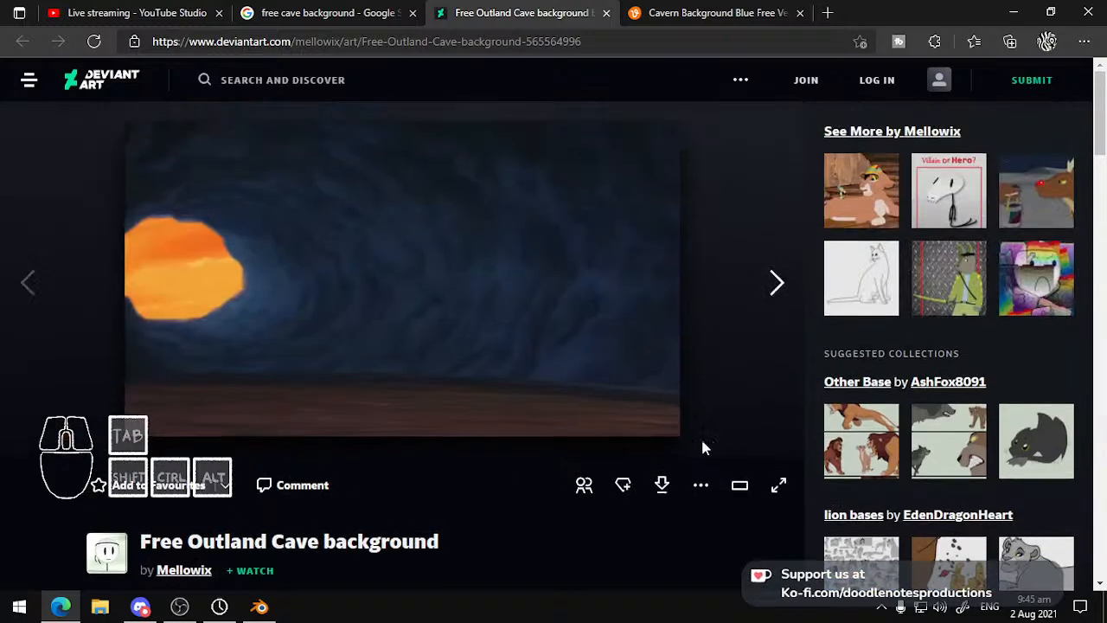
{"action": "left_click", "coordinate": [386, 256]}
{"action": "left_click", "coordinate": [541, 296]}
{"action": "left_click", "coordinate": [662, 484]}
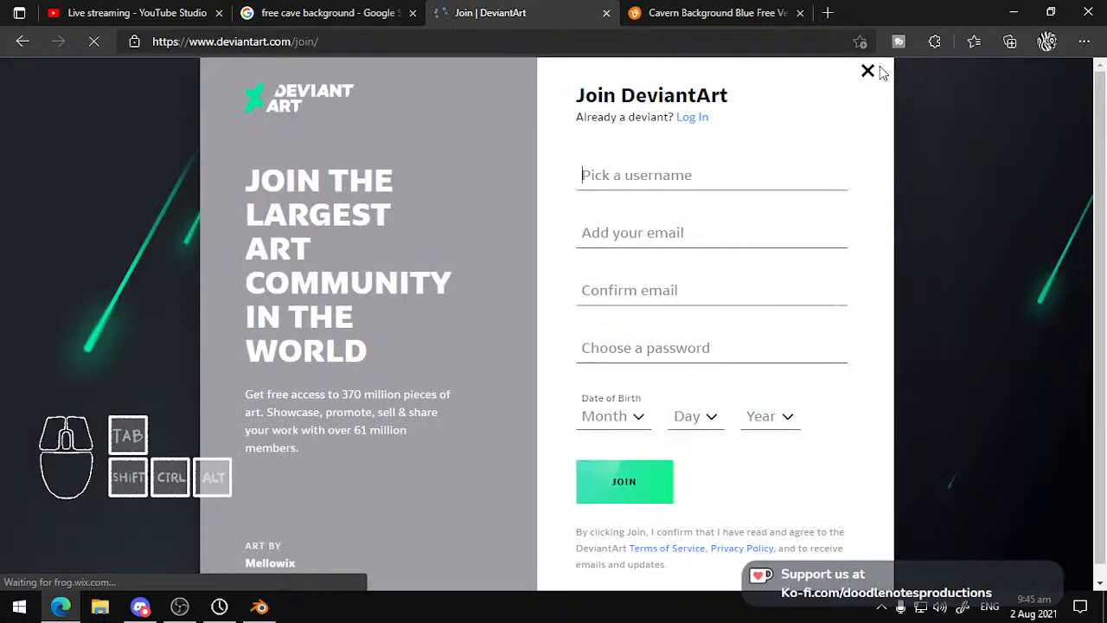
Close the Join DeviantArt form and reopen the cave image's full-size view
{"action": "left_click", "coordinate": [867, 72]}
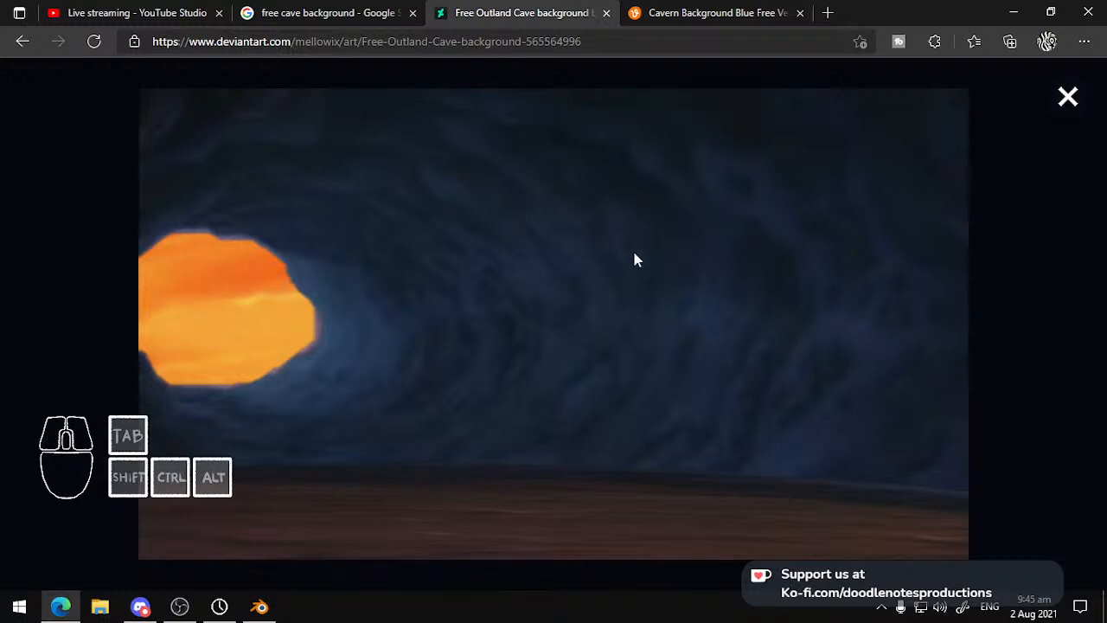
{"action": "right_click", "coordinate": [586, 261]}
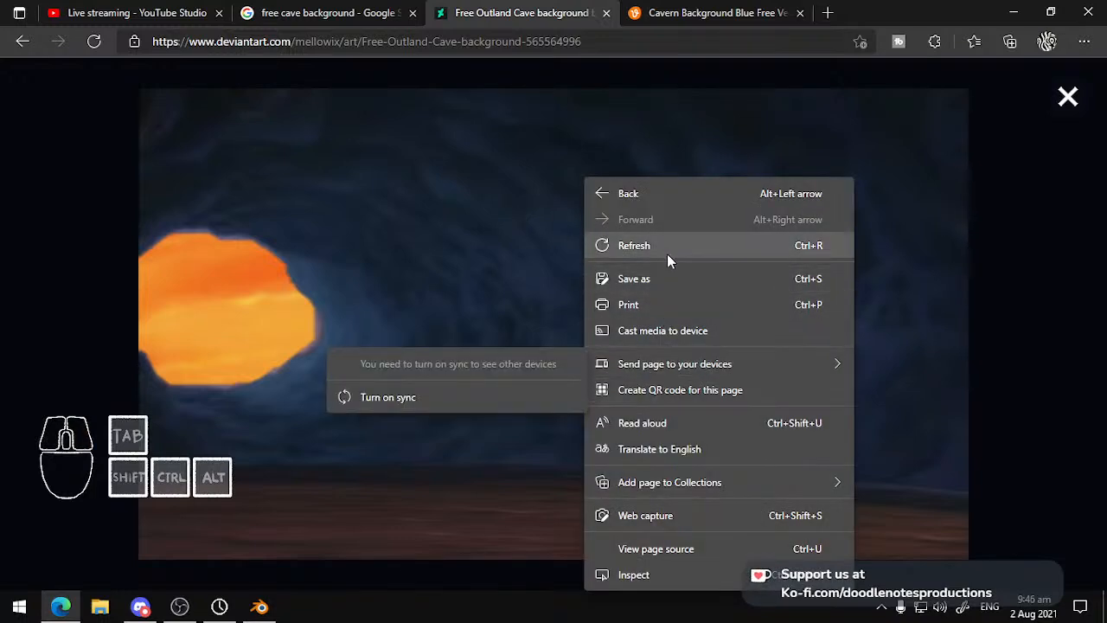
{"action": "left_click", "coordinate": [322, 263]}
{"action": "right_click", "coordinate": [507, 253]}
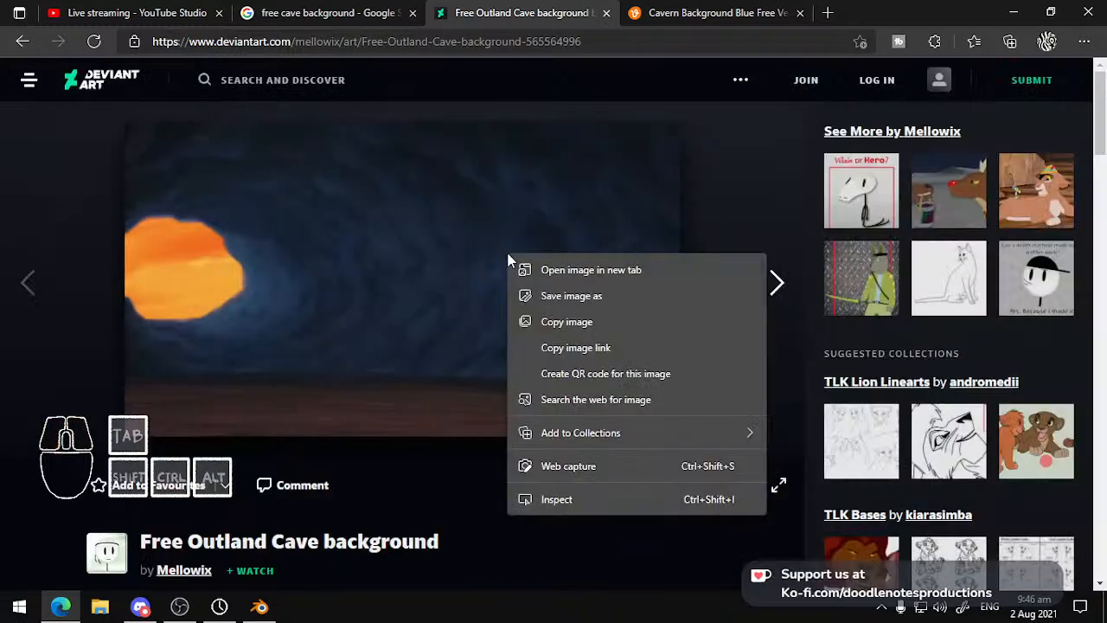
{"action": "left_click", "coordinate": [421, 223]}
{"action": "right_click", "coordinate": [484, 178]}
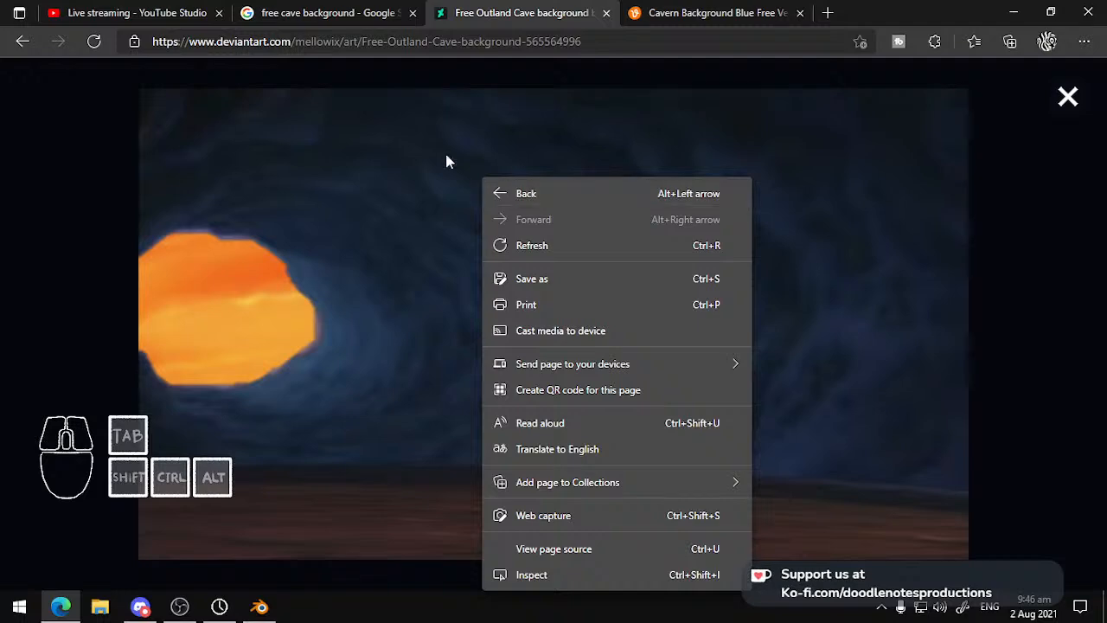
{"action": "left_click", "coordinate": [415, 149]}
{"action": "right_click", "coordinate": [416, 125]}
{"action": "left_click", "coordinate": [365, 178]}
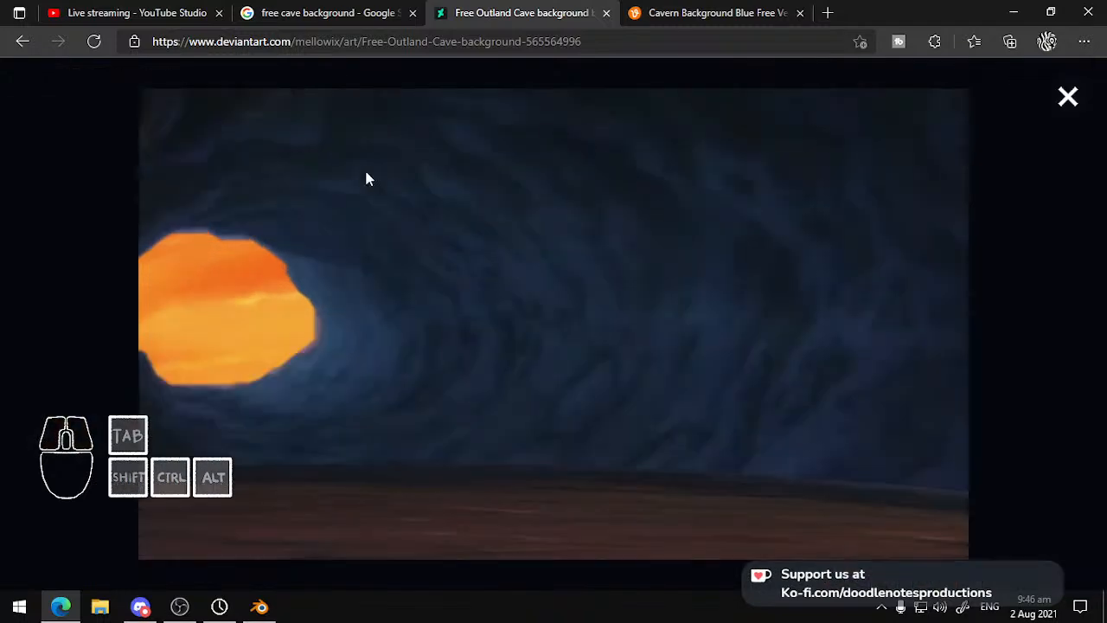
{"action": "left_click", "coordinate": [378, 179]}
{"action": "left_click", "coordinate": [381, 181]}
Cancel the Save As dialog for the page and bring up the cave image's context menu
{"action": "right_click", "coordinate": [381, 179]}
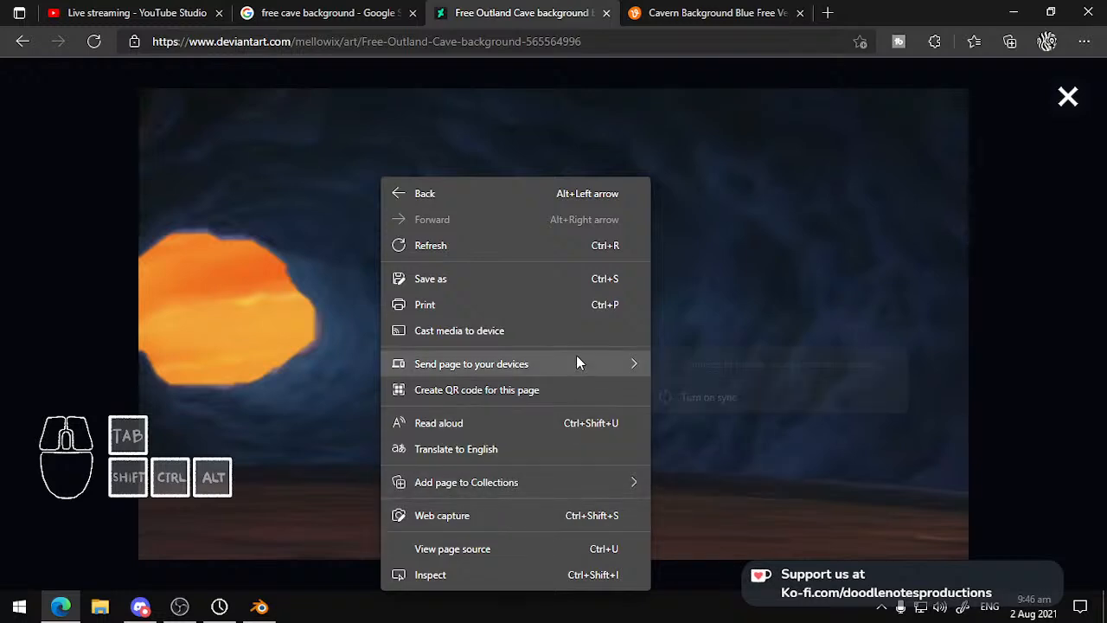
{"action": "left_click", "coordinate": [590, 282]}
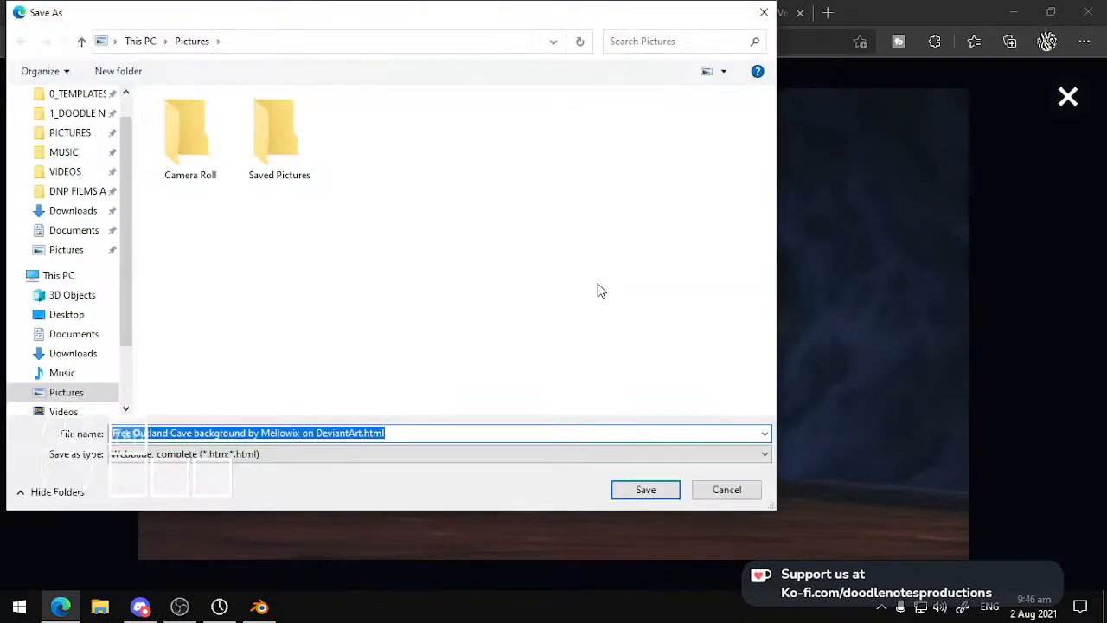
{"action": "left_click", "coordinate": [728, 492]}
{"action": "left_click", "coordinate": [580, 208]}
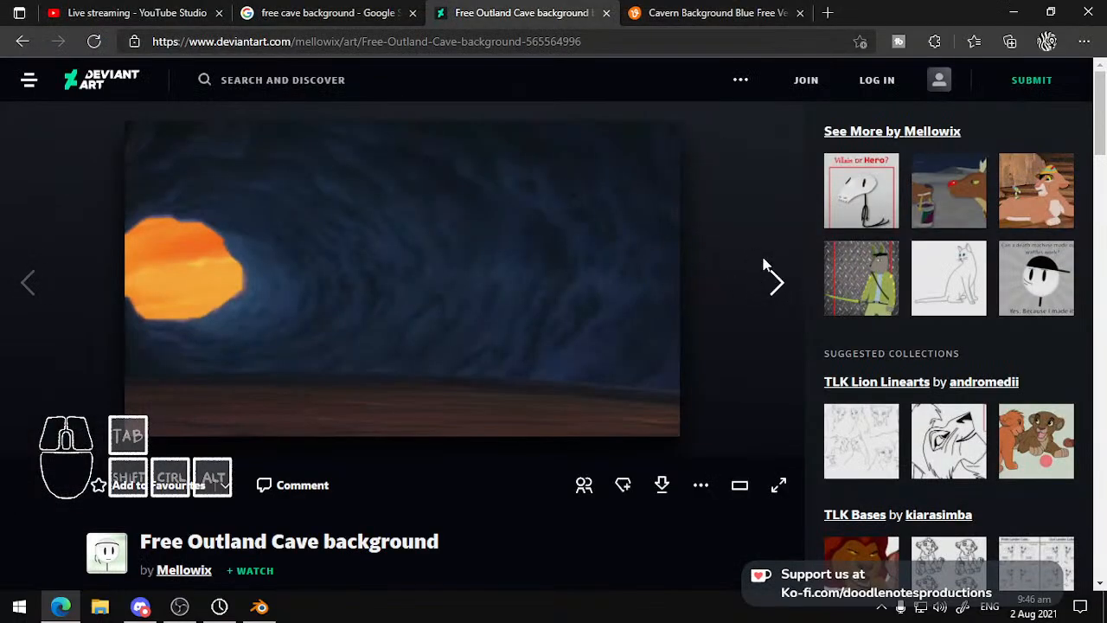
{"action": "left_click", "coordinate": [562, 264]}
{"action": "left_click", "coordinate": [644, 263]}
{"action": "right_click", "coordinate": [643, 265]}
Open the cave image alone in a new tab, view it, then close that tab
{"action": "left_click", "coordinate": [691, 281]}
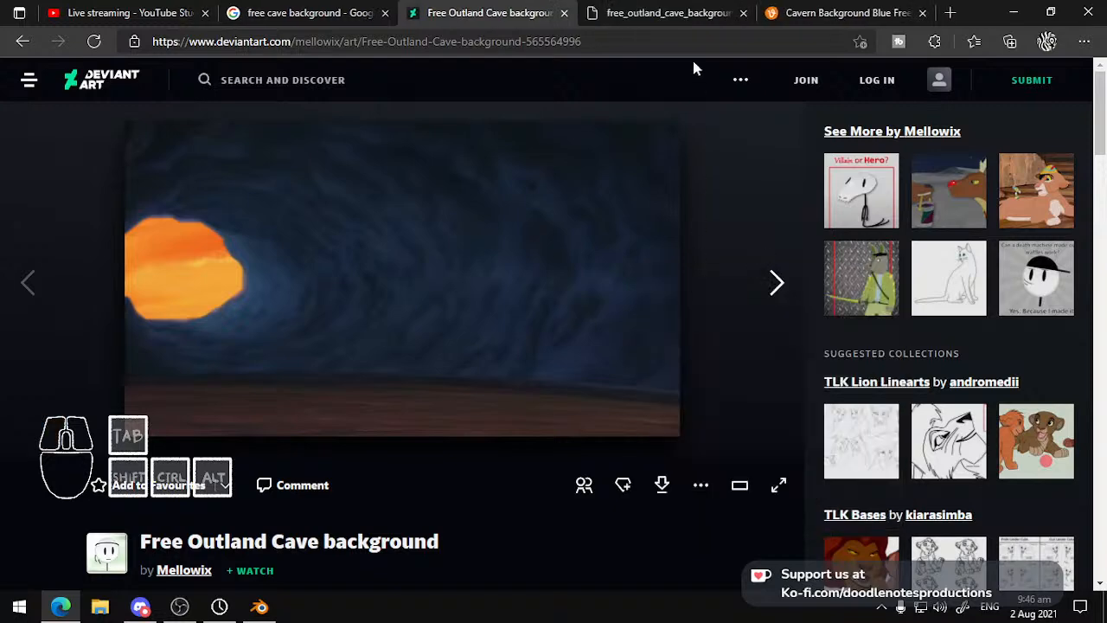
{"action": "left_click", "coordinate": [675, 12]}
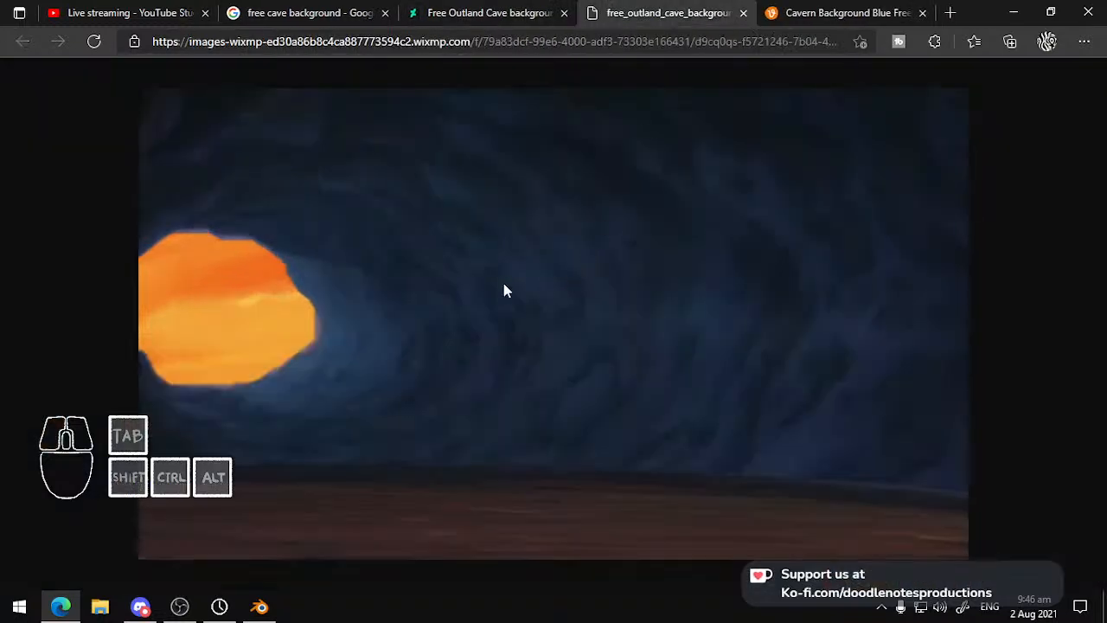
{"action": "right_click", "coordinate": [509, 276]}
{"action": "left_click", "coordinate": [535, 209]}
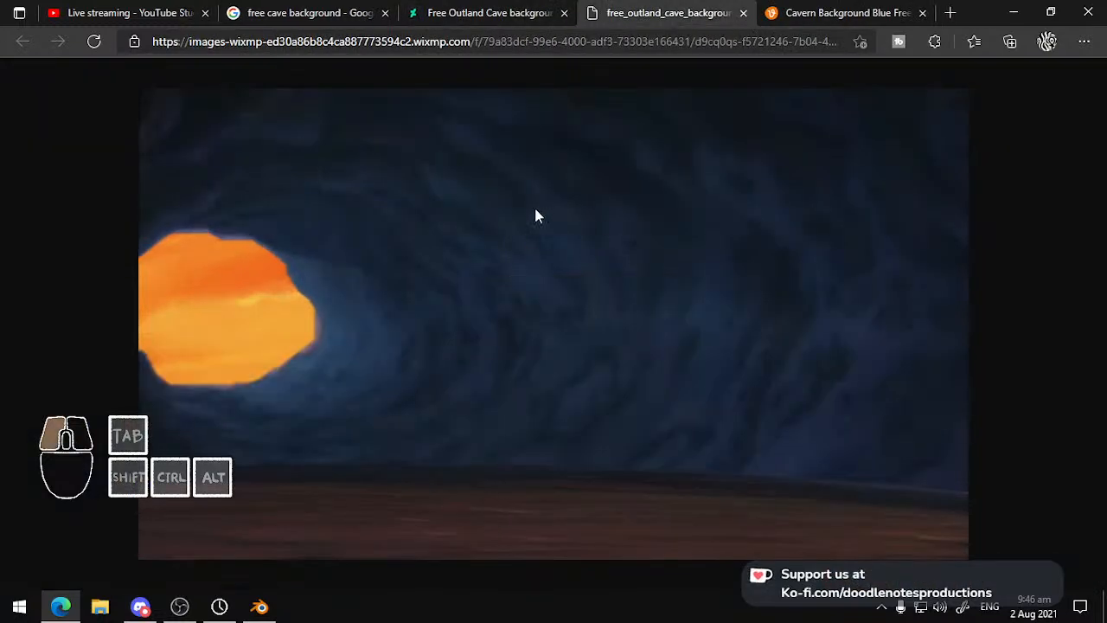
{"action": "left_click", "coordinate": [746, 13]}
Enter the account username on DeviantArt's sign-in page, then switch OBS to show Blender
{"action": "mouse_move", "coordinate": [1049, 83]}
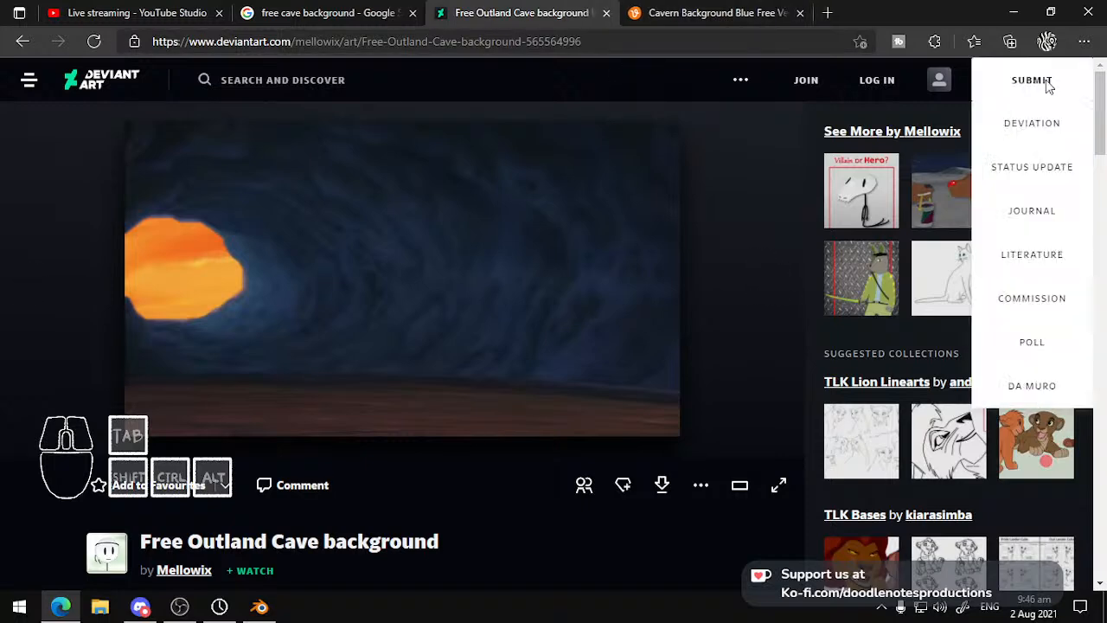
{"action": "left_click", "coordinate": [879, 86]}
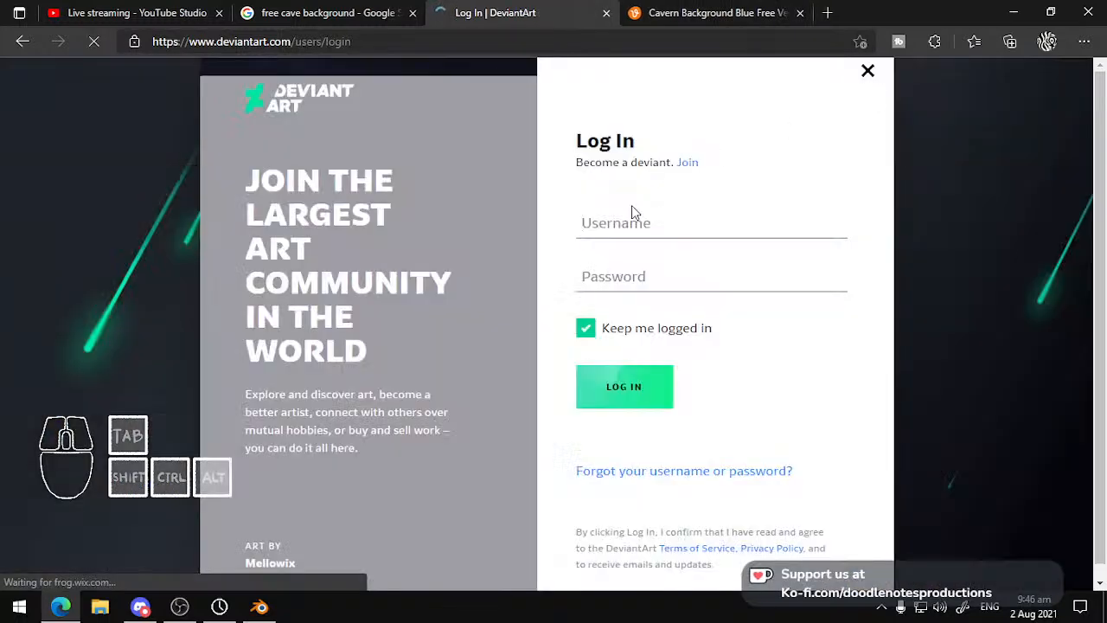
{"action": "left_click", "coordinate": [631, 218]}
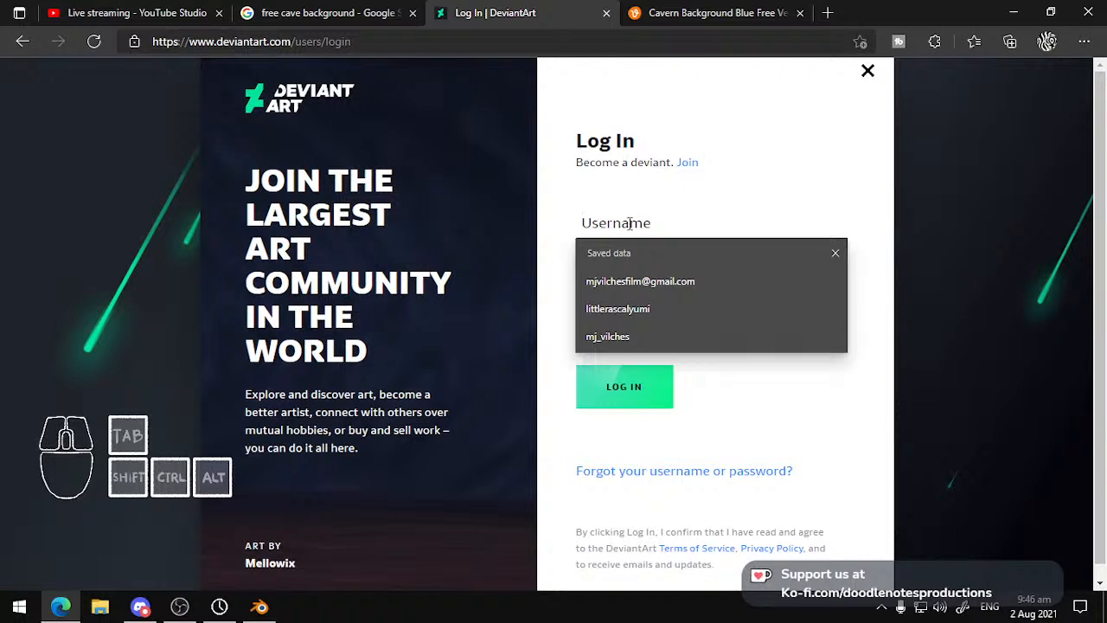
{"action": "type", "text": "doodle"}
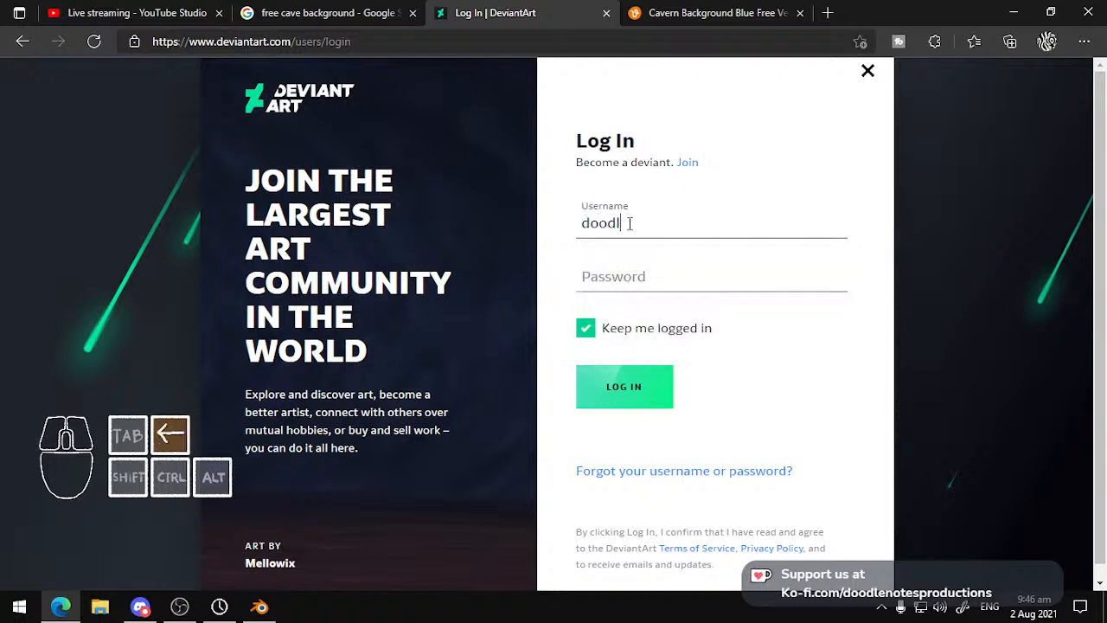
{"action": "key", "text": "BackSpace"}
{"action": "key", "text": "BackSpace"}
{"action": "key", "text": "BackSpace"}
{"action": "key", "text": "BackSpace"}
{"action": "key", "text": "BackSpace"}
{"action": "type", "text": "Doodle"}
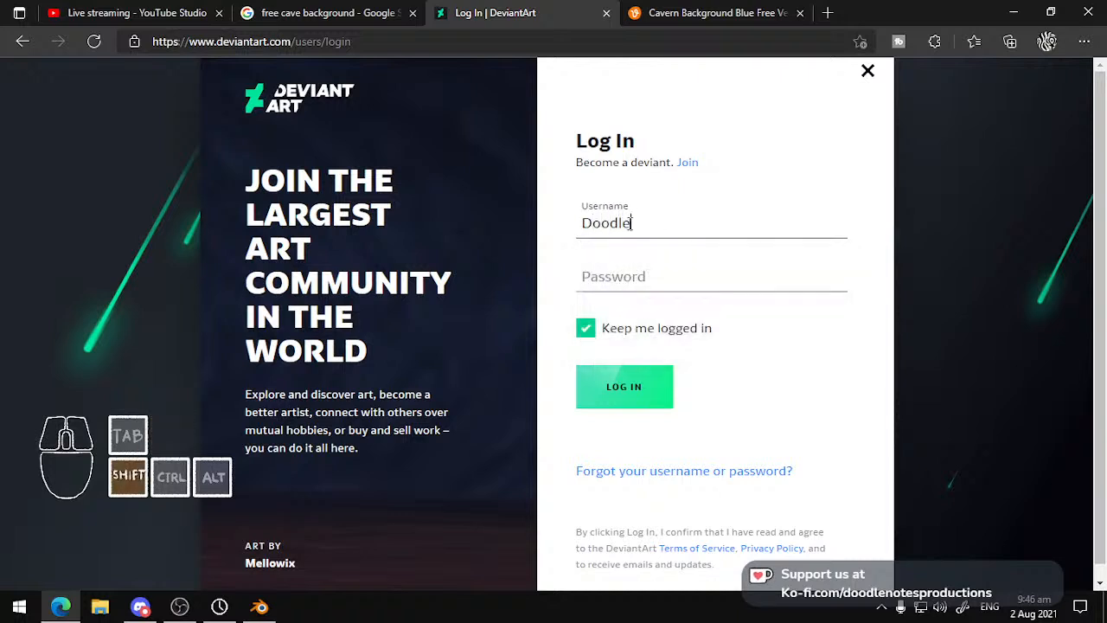
{"action": "type", "text": "Notes"}
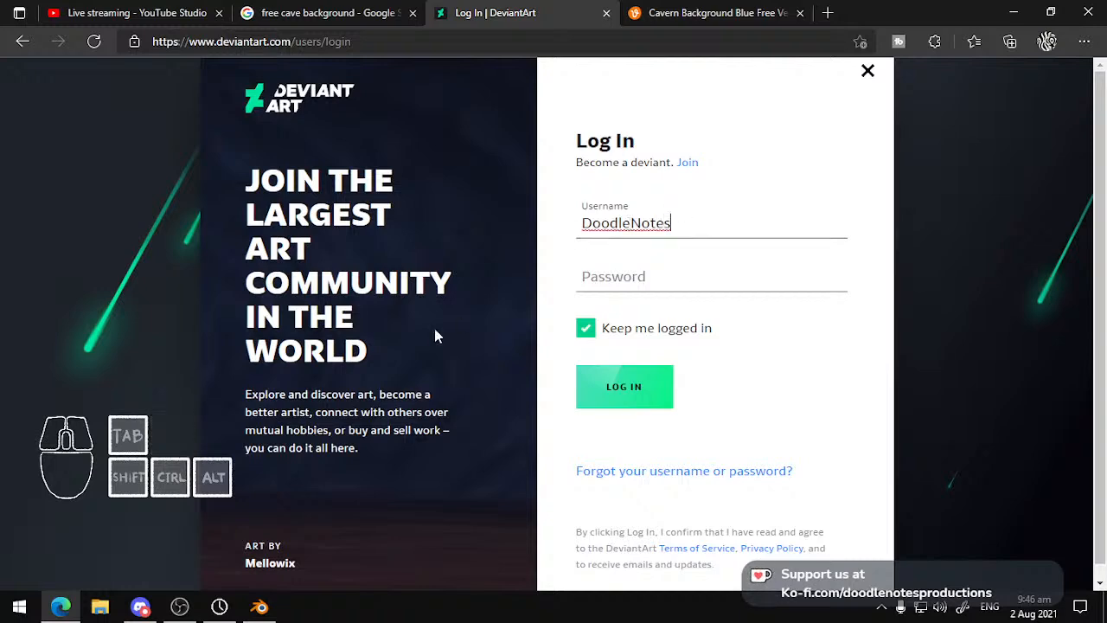
{"action": "left_click", "coordinate": [180, 606]}
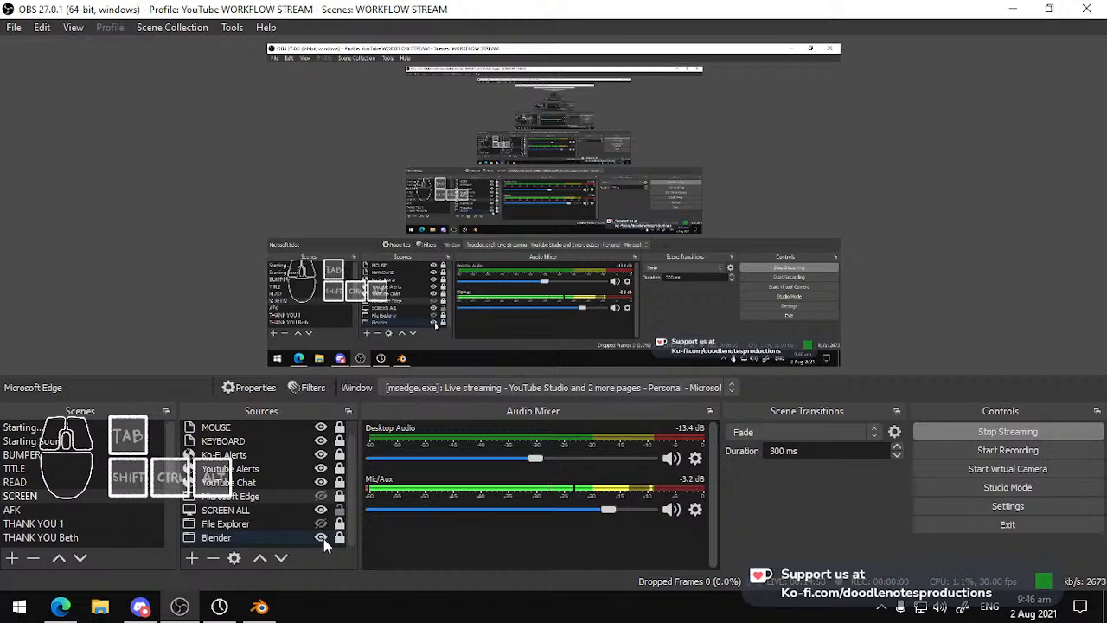
{"action": "left_click", "coordinate": [318, 509]}
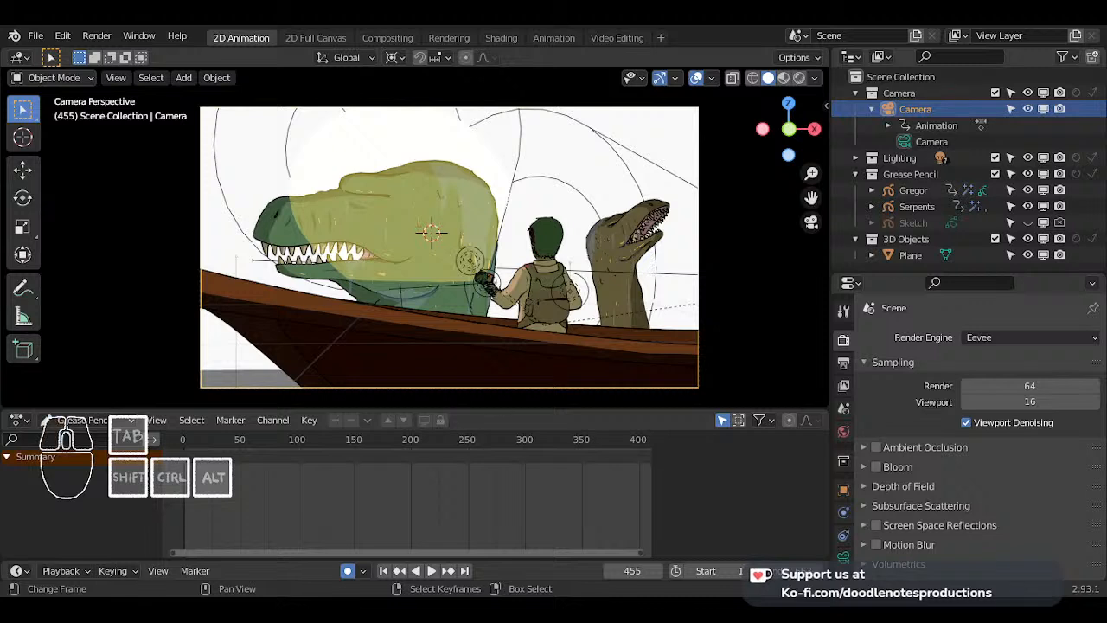
{"action": "key", "text": "shift"}
{"action": "key", "text": "shift"}
{"action": "left_click", "coordinate": [448, 247]}
{"action": "left_click", "coordinate": [449, 247]}
{"action": "left_click", "coordinate": [449, 247]}
{"action": "left_click", "coordinate": [449, 248]}
{"action": "left_click", "coordinate": [449, 247]}
{"action": "left_click", "coordinate": [449, 247]}
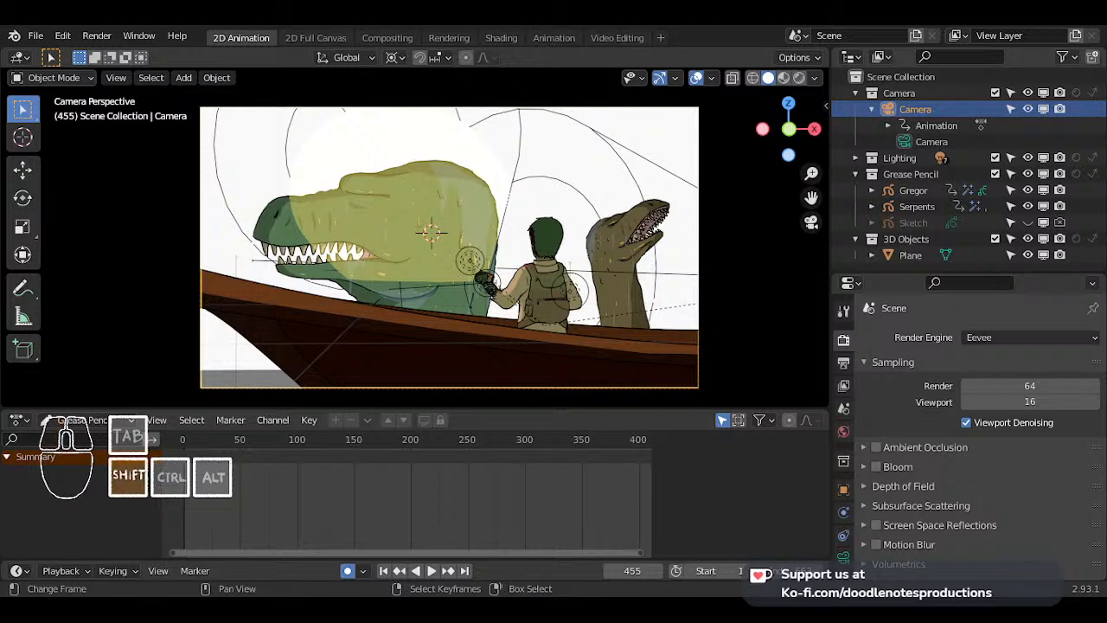
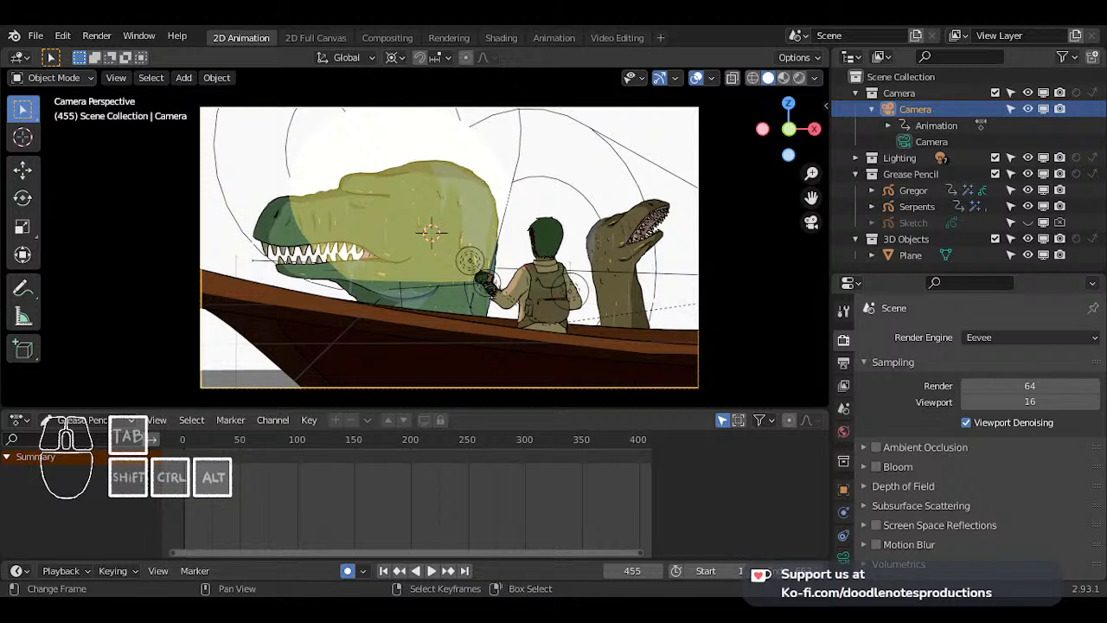
{"action": "key", "text": "ctrl"}
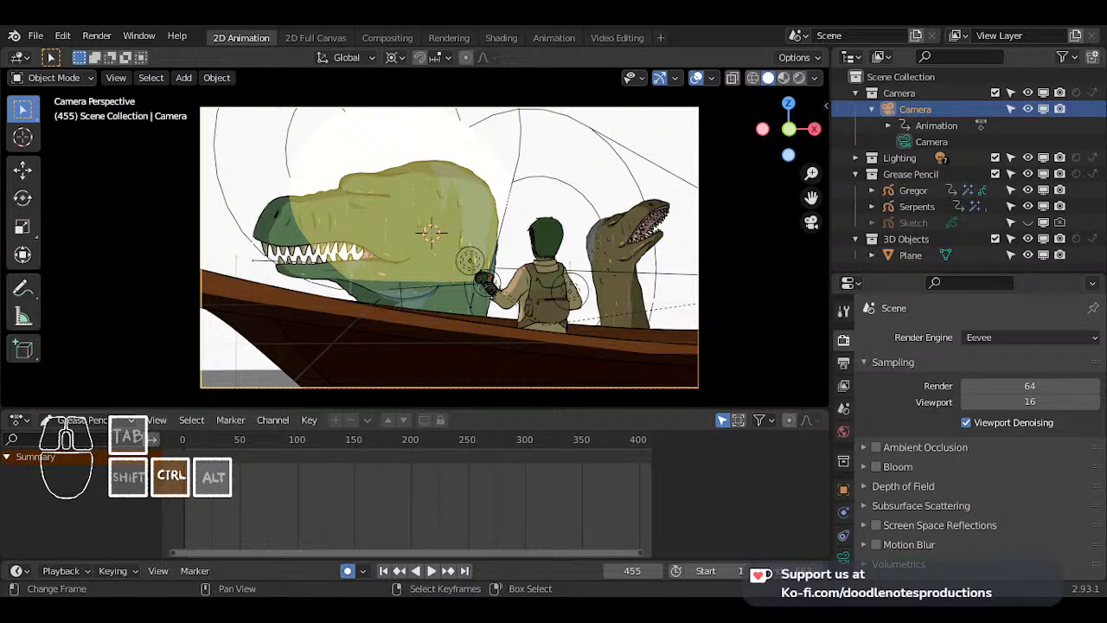
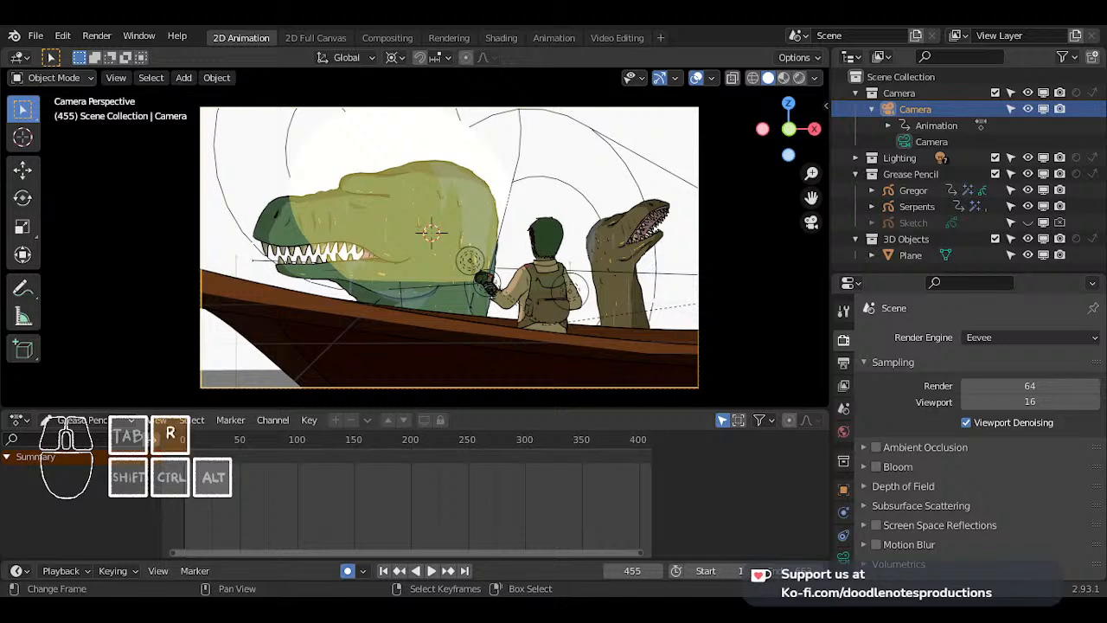
{"action": "key", "text": "Tab"}
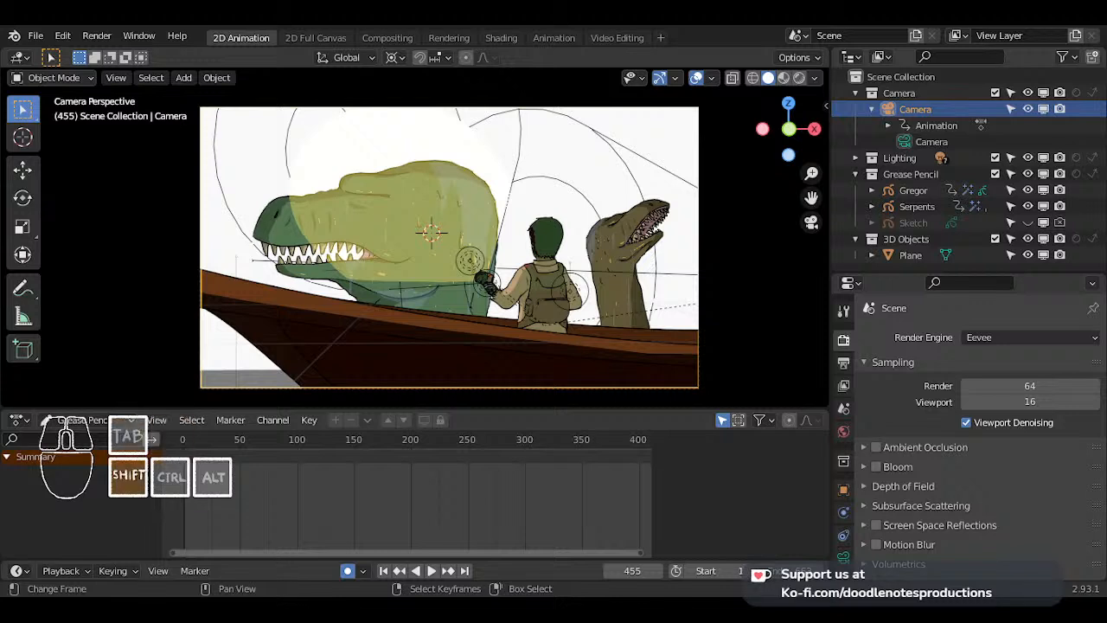
{"action": "key", "text": "Return"}
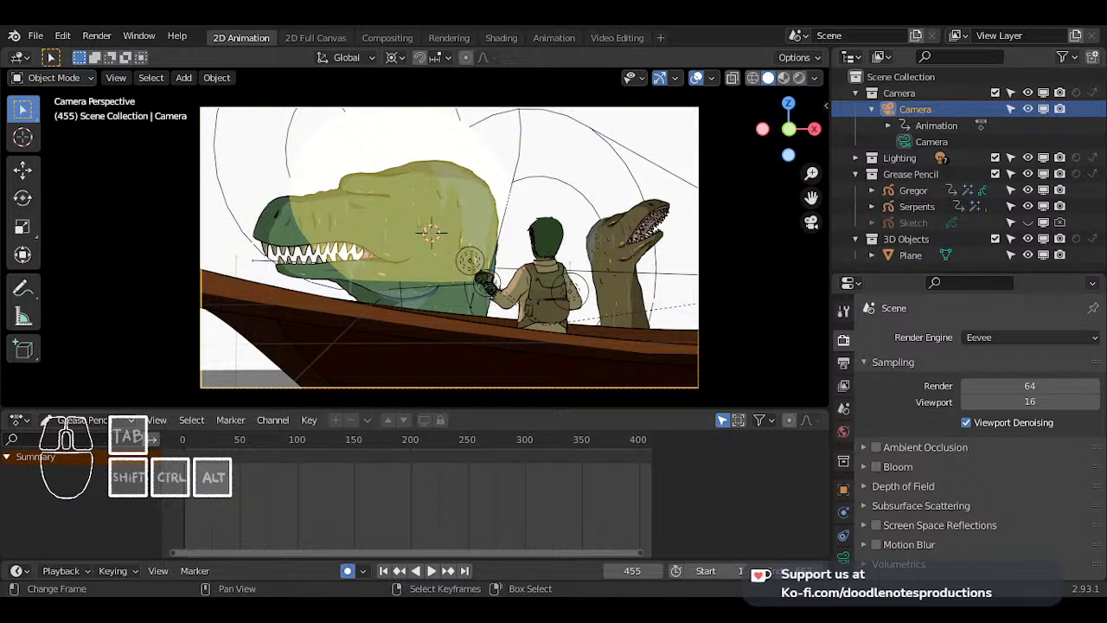
Decline saving the password, download the Free Outland Cave image, and open its folder
{"action": "left_click", "coordinate": [196, 608]}
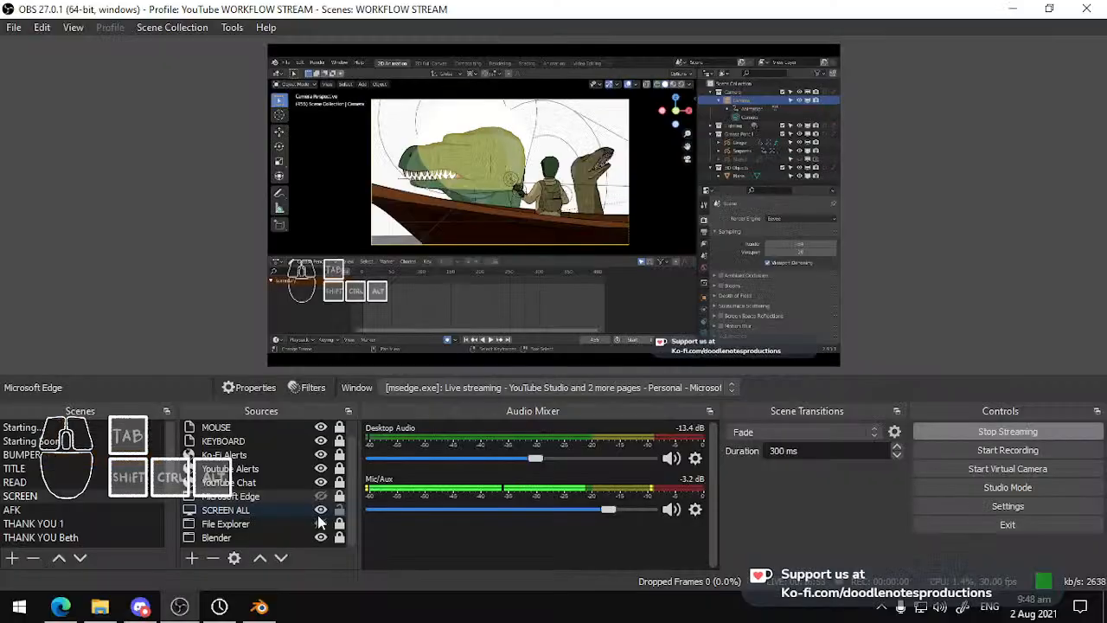
{"action": "left_click", "coordinate": [60, 608]}
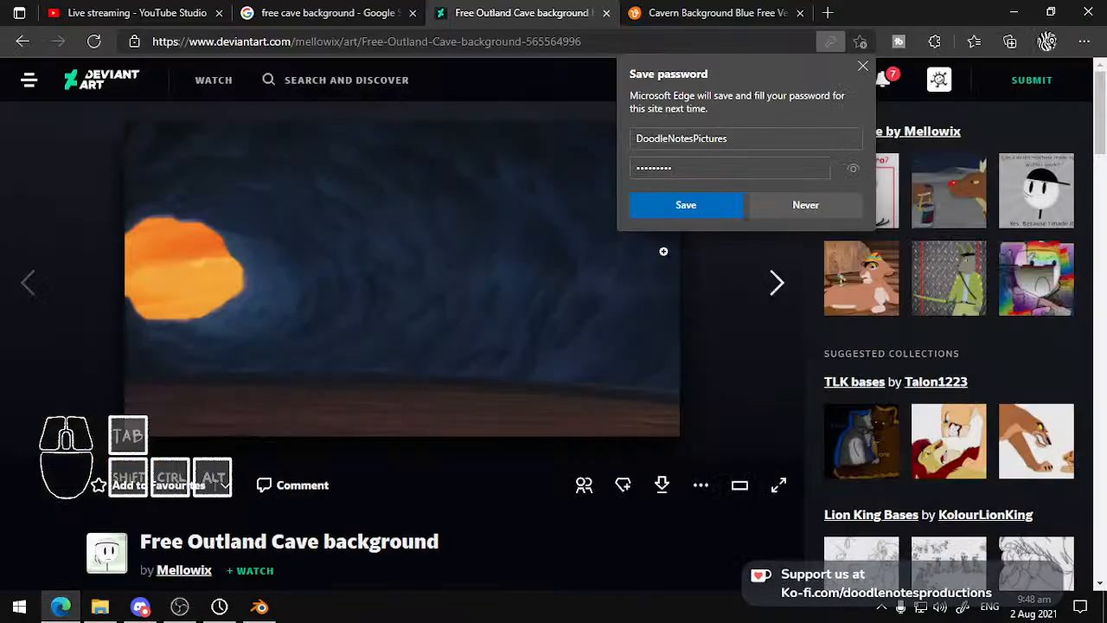
{"action": "left_click", "coordinate": [803, 204]}
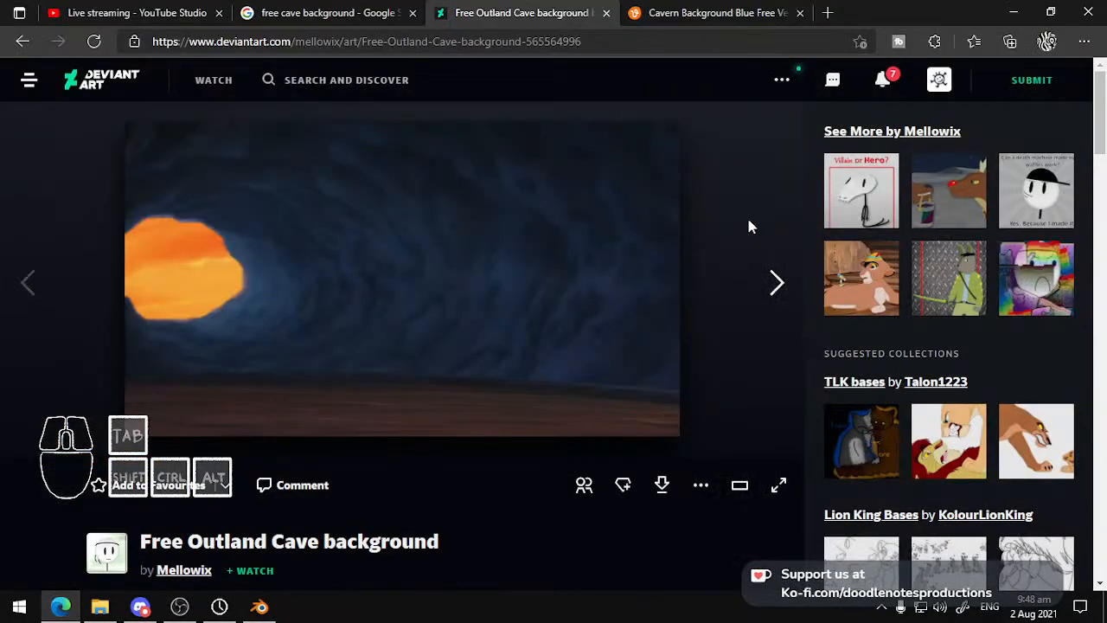
{"action": "left_click", "coordinate": [662, 484]}
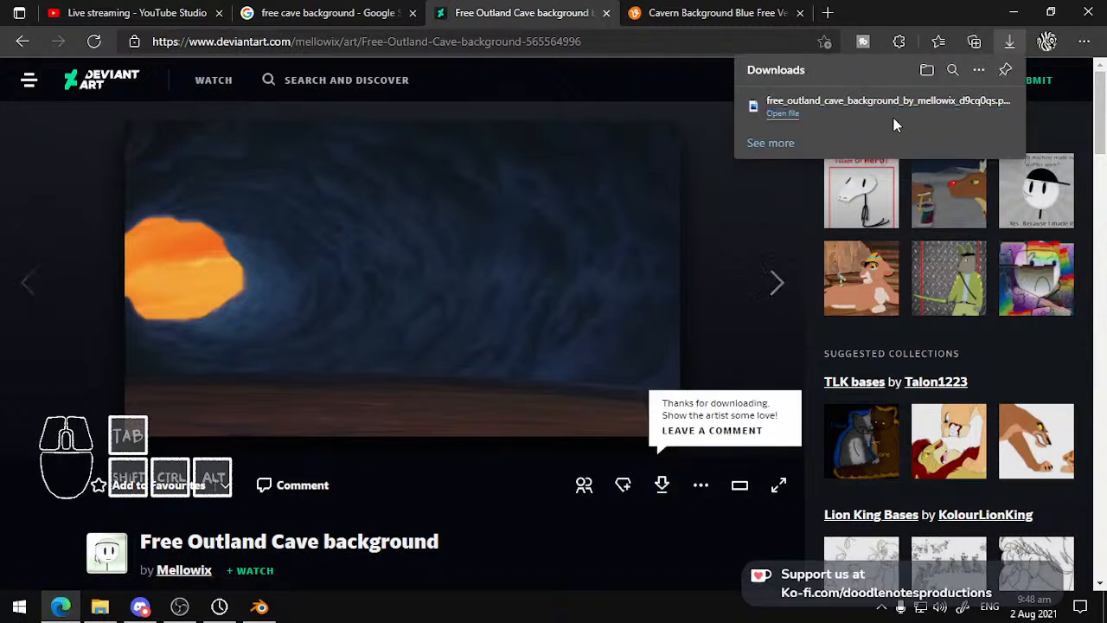
{"action": "left_click", "coordinate": [955, 105]}
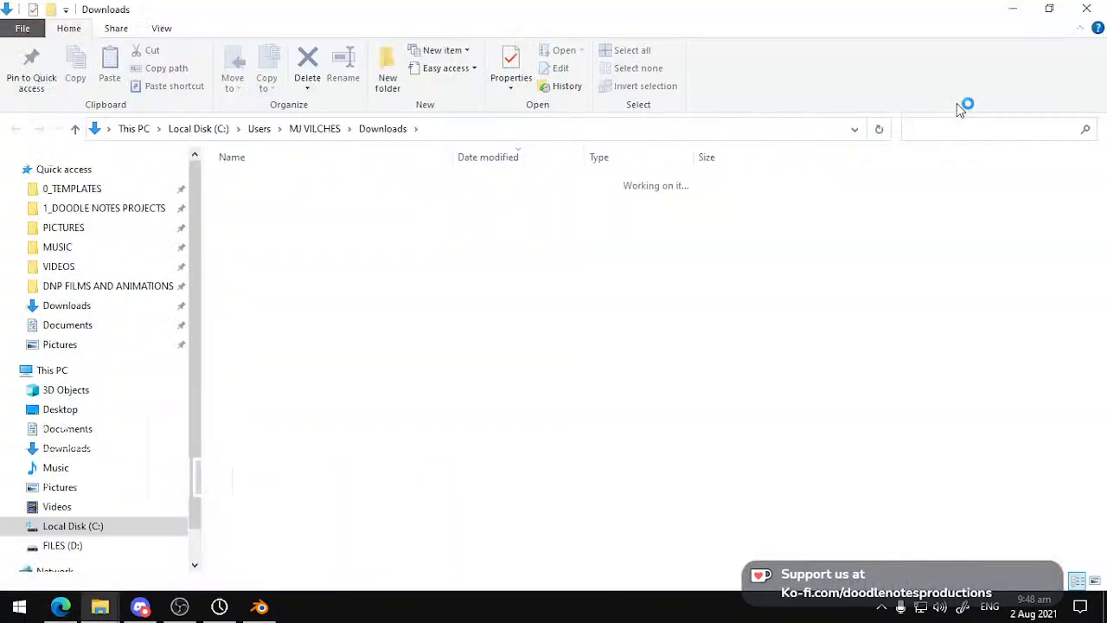
Cut the downloaded cave background PNG from the Downloads folder
{"action": "left_click", "coordinate": [1001, 11]}
{"action": "scroll", "coordinate": [207, 437], "scroll_direction": "down", "scroll_amount": 5}
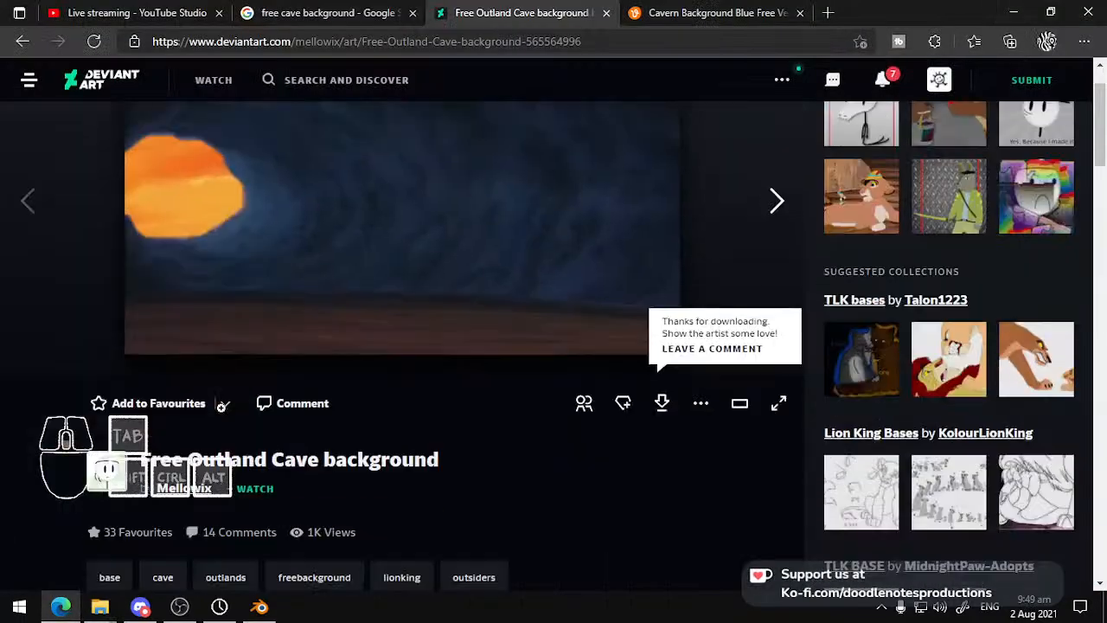
{"action": "scroll", "coordinate": [215, 437], "scroll_direction": "up", "scroll_amount": 5}
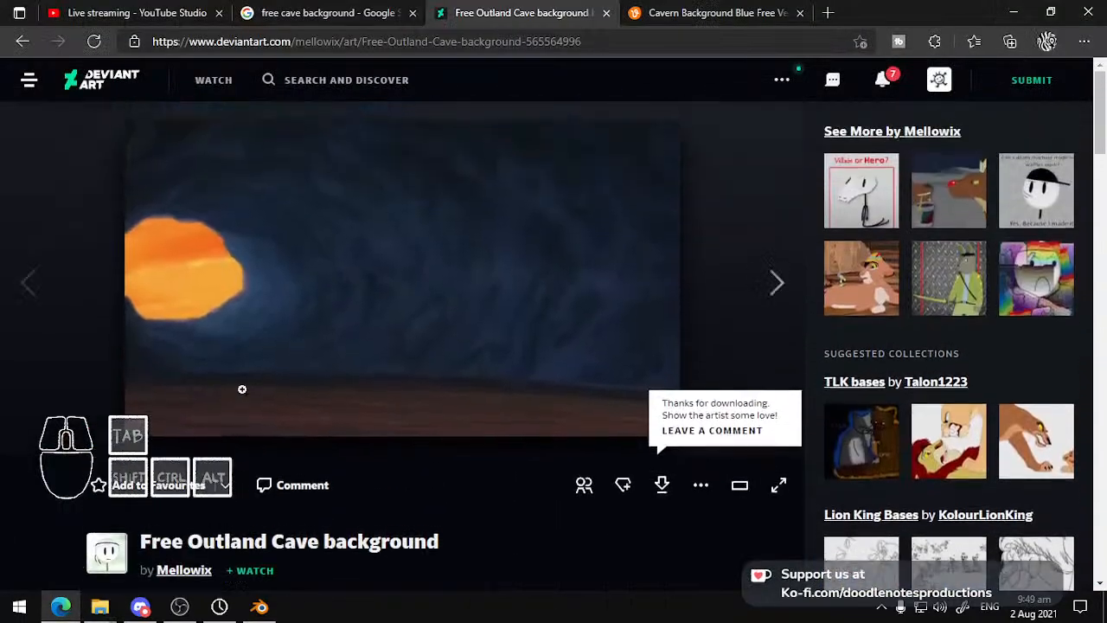
{"action": "scroll", "coordinate": [363, 424], "scroll_direction": "down", "scroll_amount": 1}
{"action": "scroll", "coordinate": [363, 424], "scroll_direction": "up", "scroll_amount": 1}
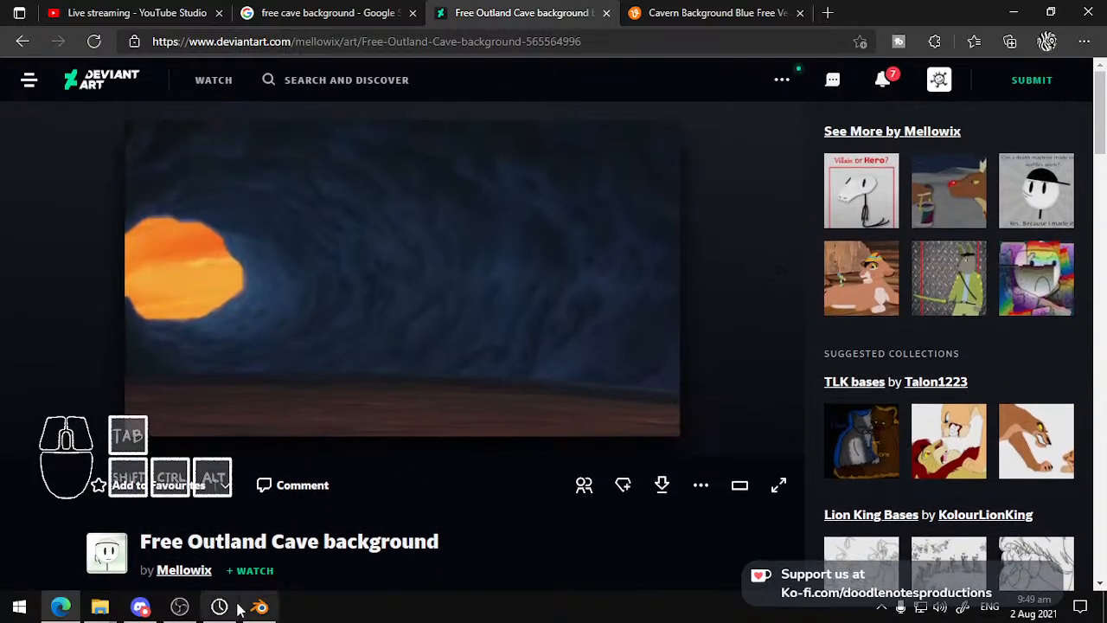
{"action": "mouse_move", "coordinate": [115, 608]}
{"action": "left_click", "coordinate": [251, 553]}
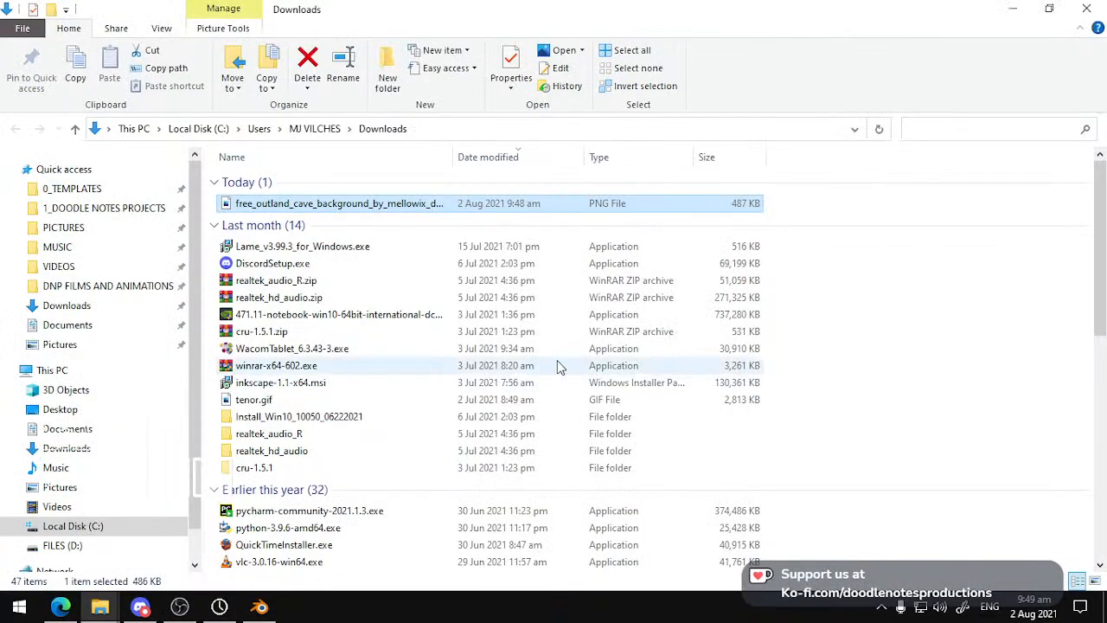
{"action": "right_click", "coordinate": [346, 212]}
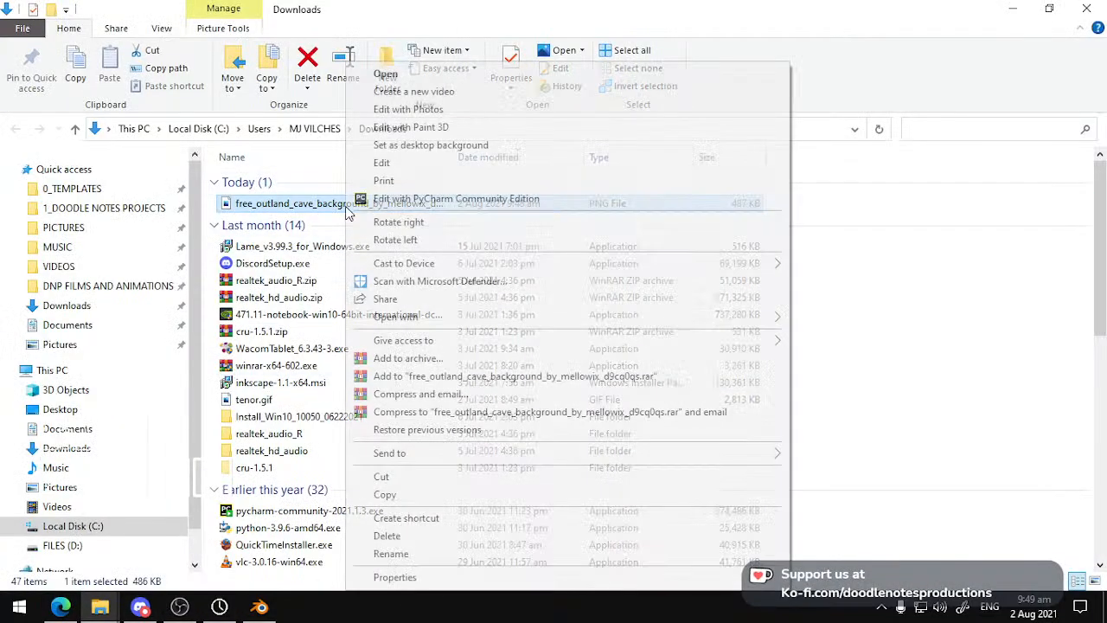
{"action": "left_click", "coordinate": [432, 479]}
Paste it into 1_THE UNDERLAND PROJECT > PICTURES > CURRENT > RAW, then return to Blender
{"action": "left_click", "coordinate": [102, 207]}
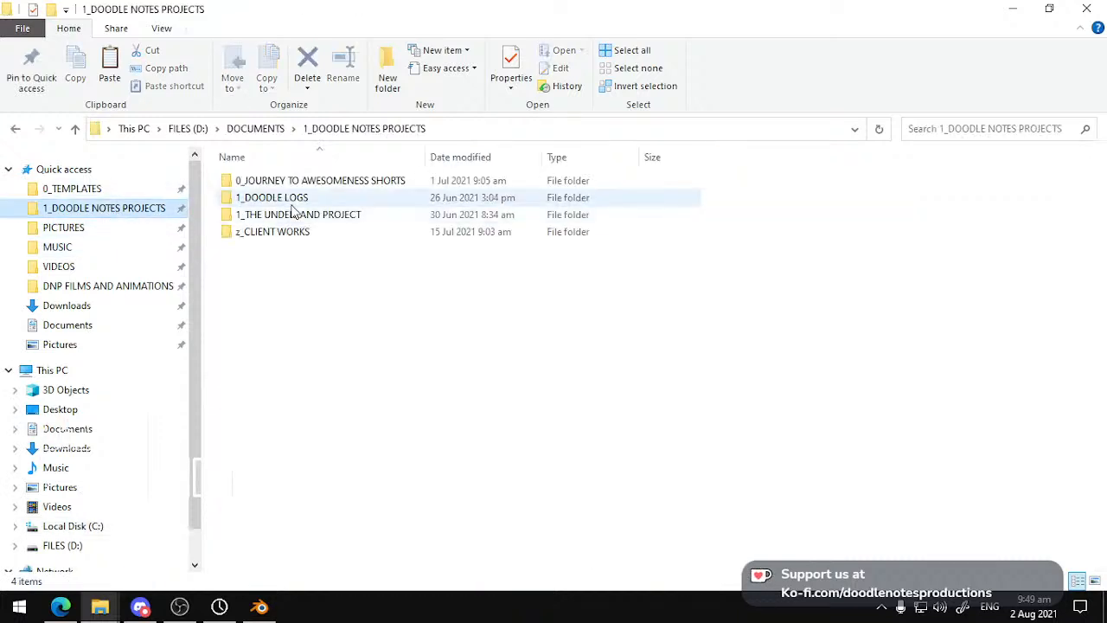
{"action": "double_click", "coordinate": [307, 214]}
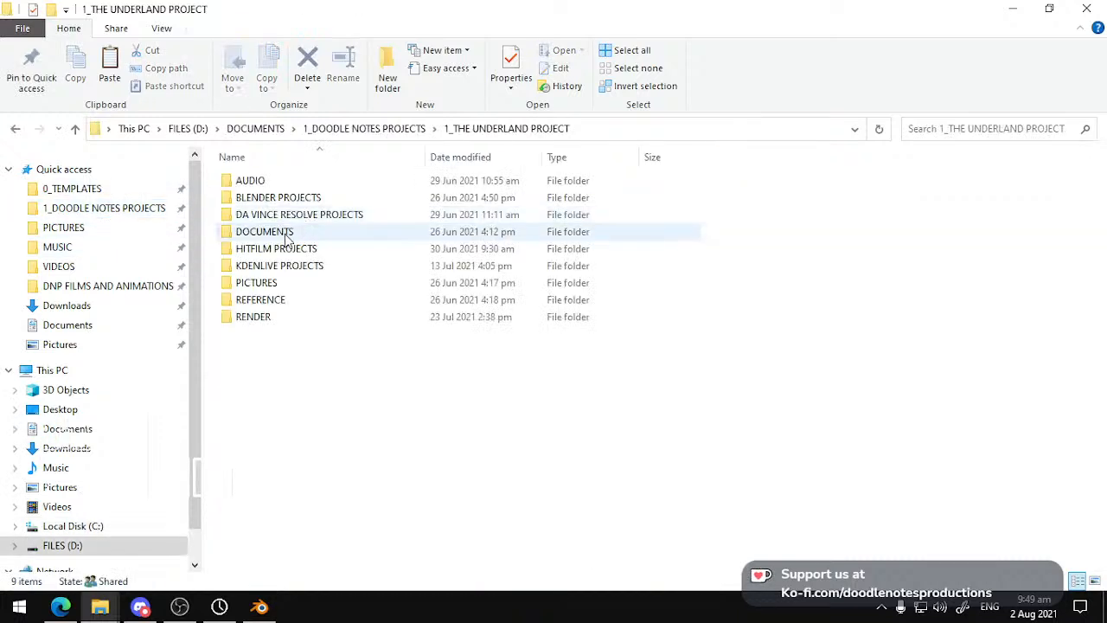
{"action": "double_click", "coordinate": [264, 283]}
{"action": "double_click", "coordinate": [275, 188]}
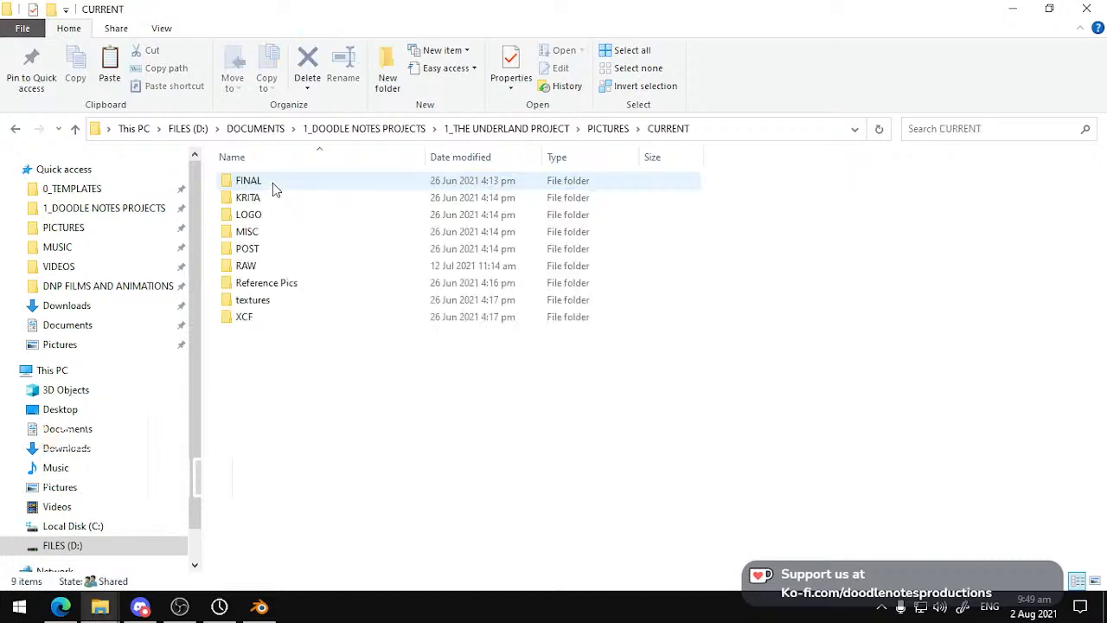
{"action": "double_click", "coordinate": [262, 269]}
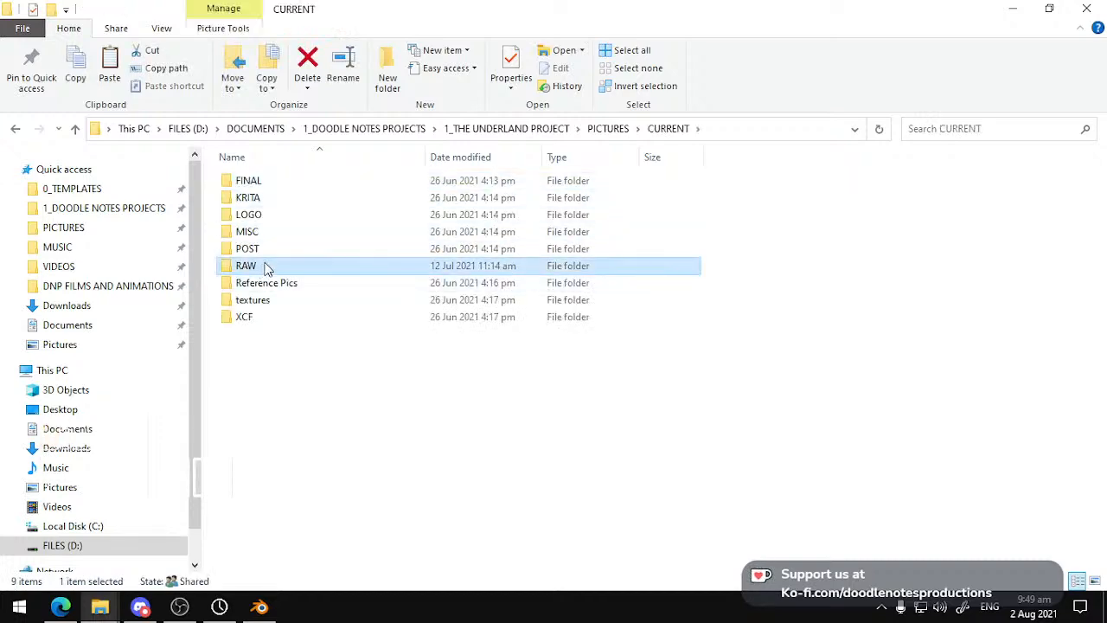
{"action": "right_click", "coordinate": [208, 286]}
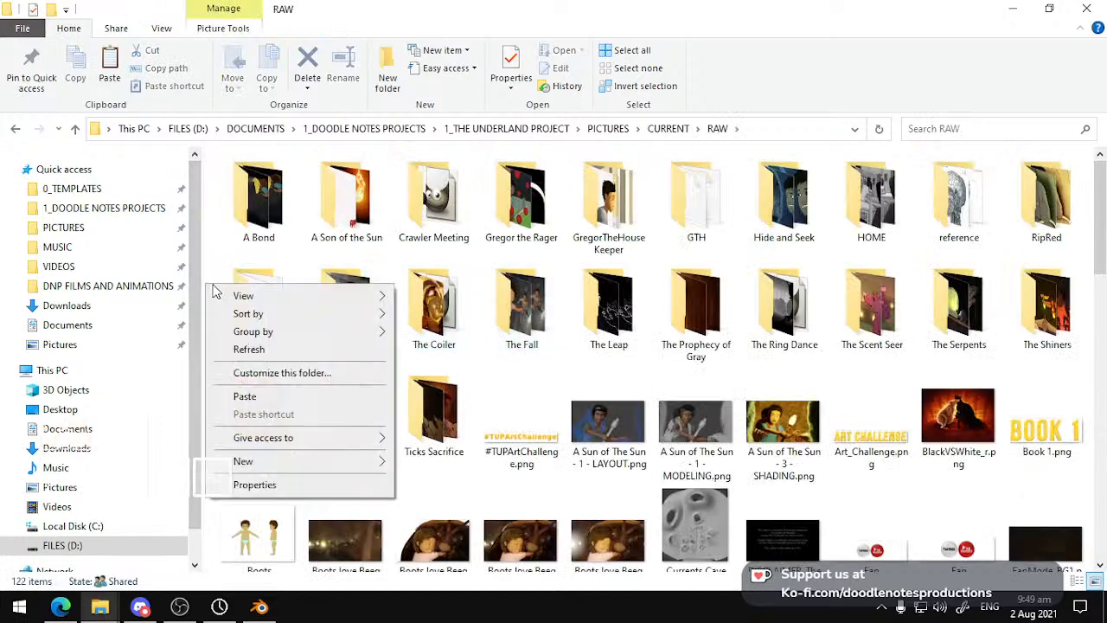
{"action": "left_click", "coordinate": [247, 397]}
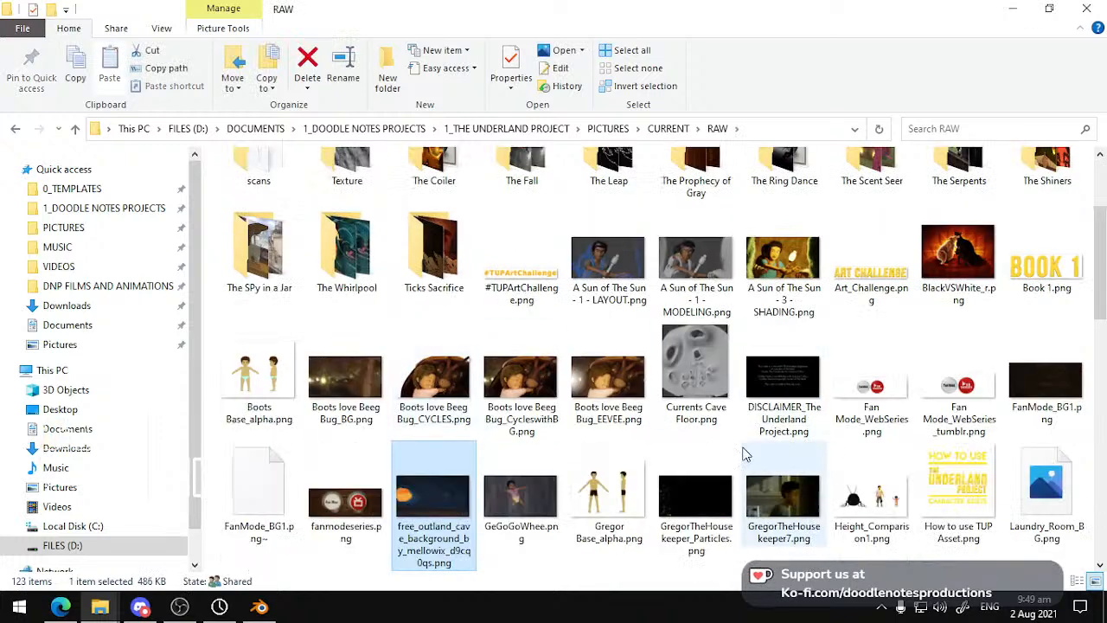
{"action": "left_click", "coordinate": [259, 606]}
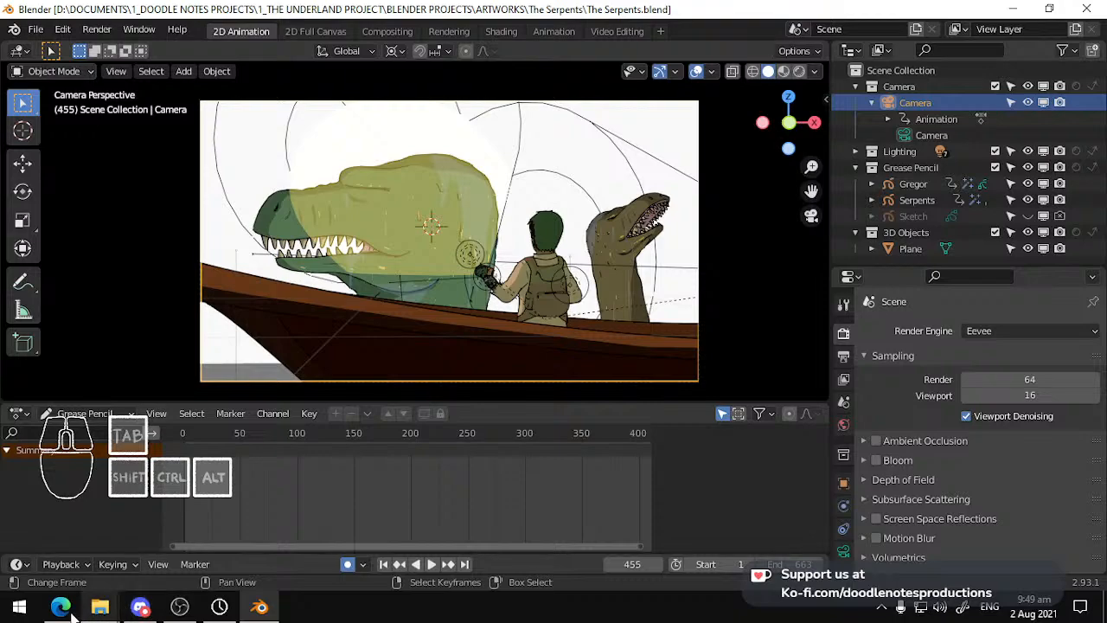
Open Blender's Compositing workspace with the Render Layers and Composite nodes
{"action": "left_click", "coordinate": [145, 609]}
{"action": "left_click", "coordinate": [179, 607]}
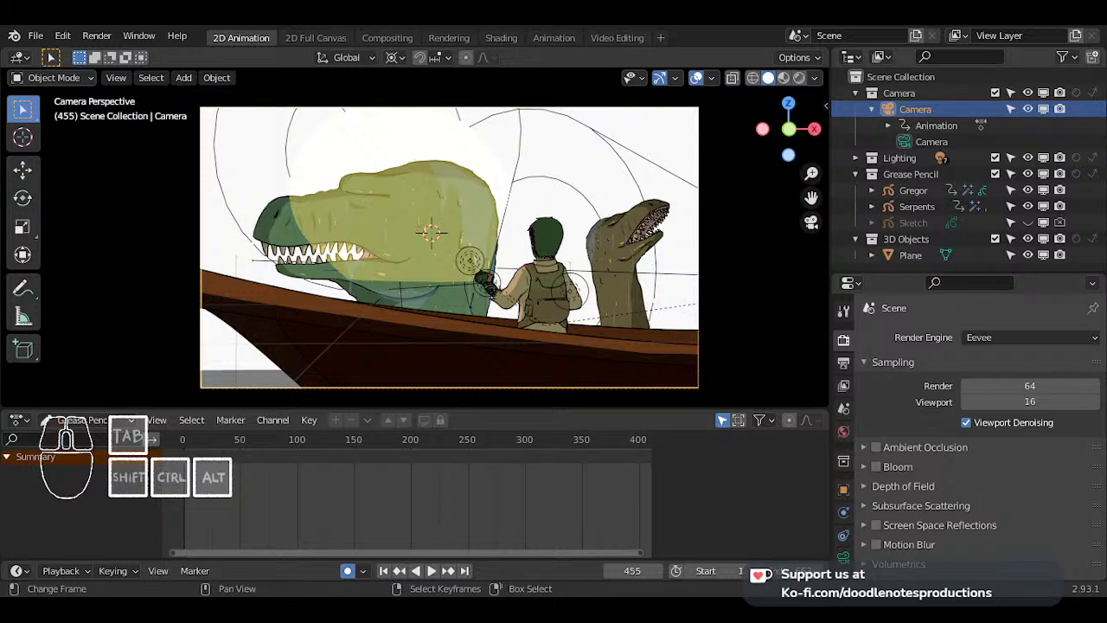
{"action": "left_click", "coordinate": [387, 37]}
Move Render Layers aside, add an Input > Image node, and start opening a picture for it
{"action": "scroll", "coordinate": [234, 217], "scroll_direction": "down", "scroll_amount": 4}
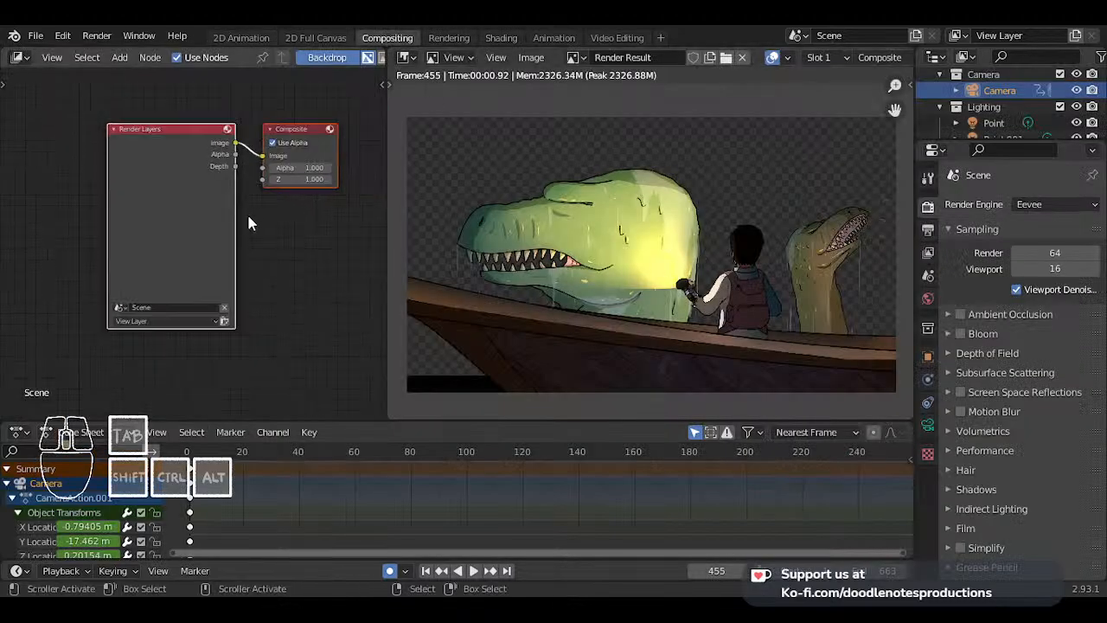
{"action": "left_click_drag", "start_coordinate": [150, 182], "coordinate": [81, 170]}
{"action": "key", "text": "shift+a"}
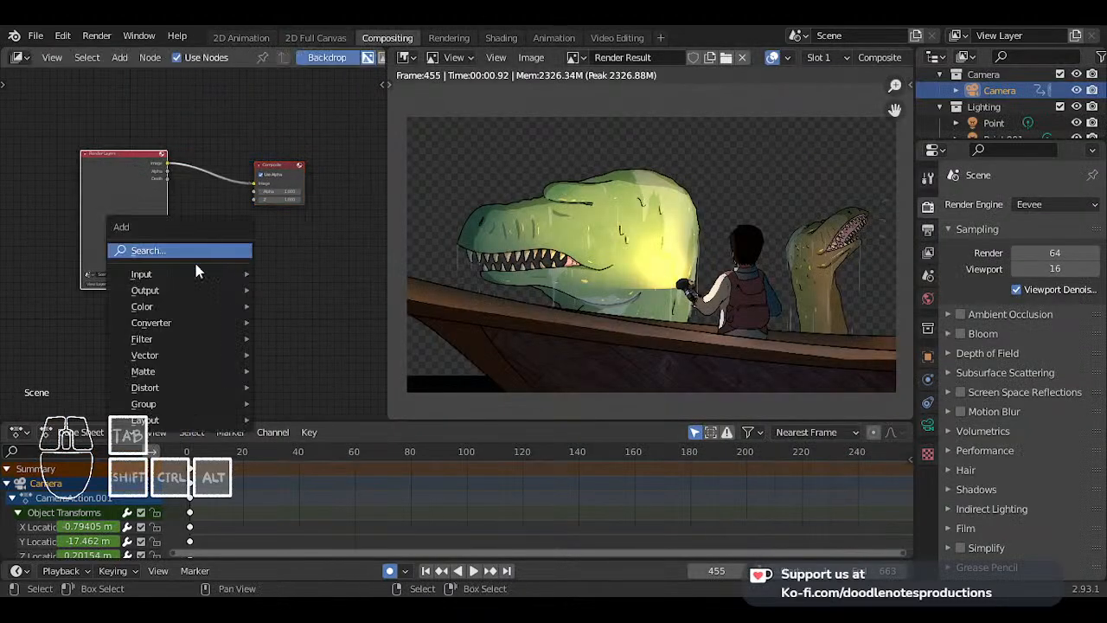
{"action": "mouse_move", "coordinate": [199, 274]}
{"action": "left_click", "coordinate": [289, 292]}
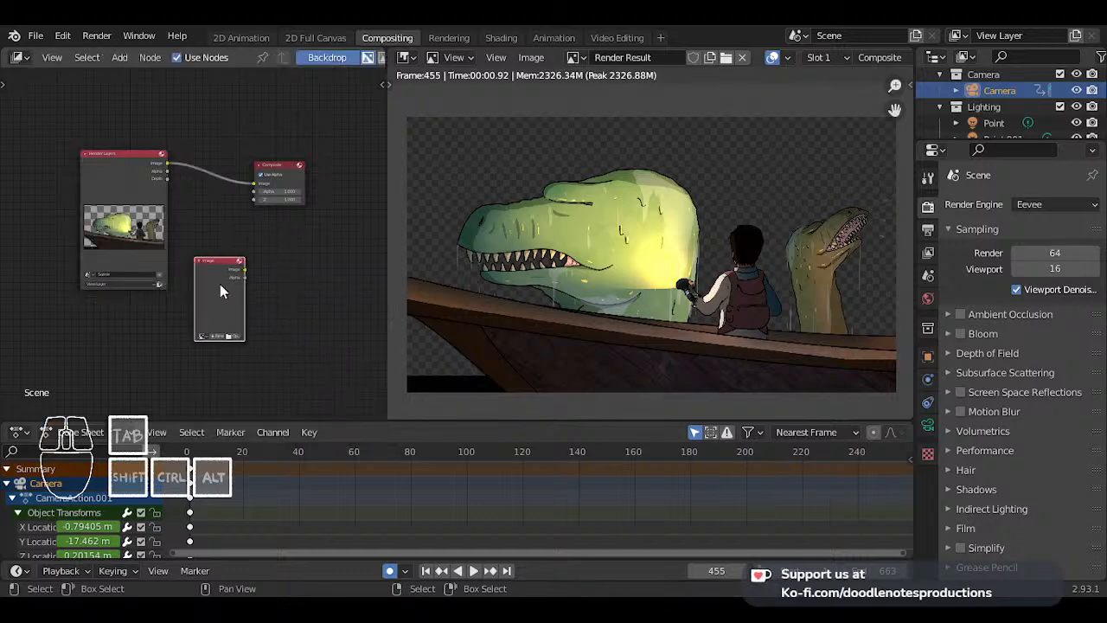
{"action": "left_click", "coordinate": [231, 336]}
Load the Free Outland cave picture from 1_THE UNDERLAND PROJECT > PICTURES > CURRENT > POST
{"action": "left_click", "coordinate": [116, 375]}
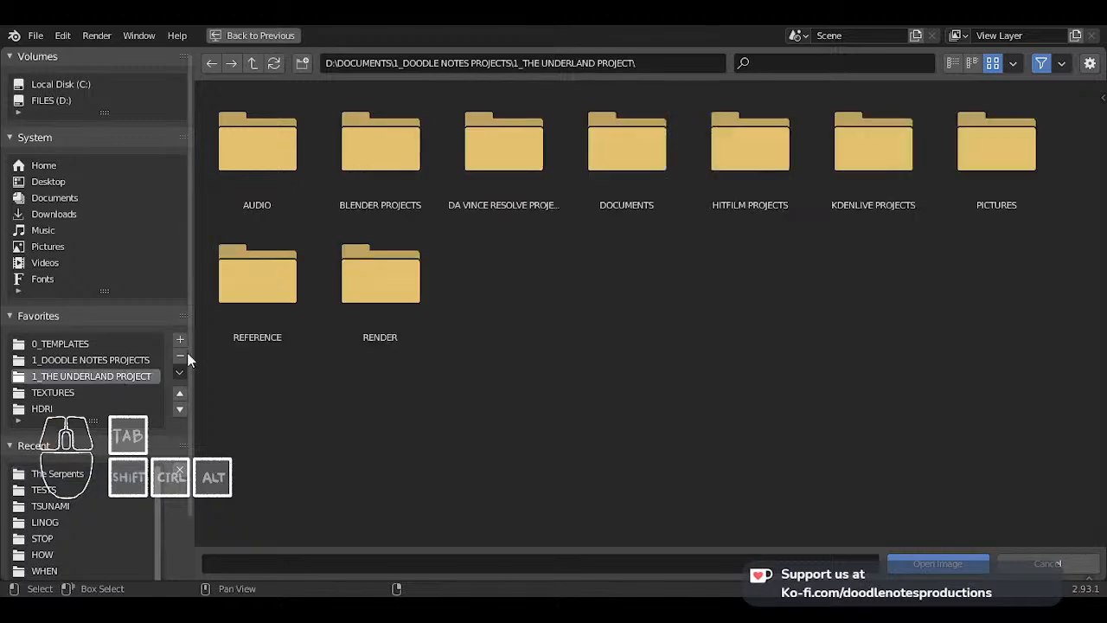
{"action": "double_click", "coordinate": [1014, 161]}
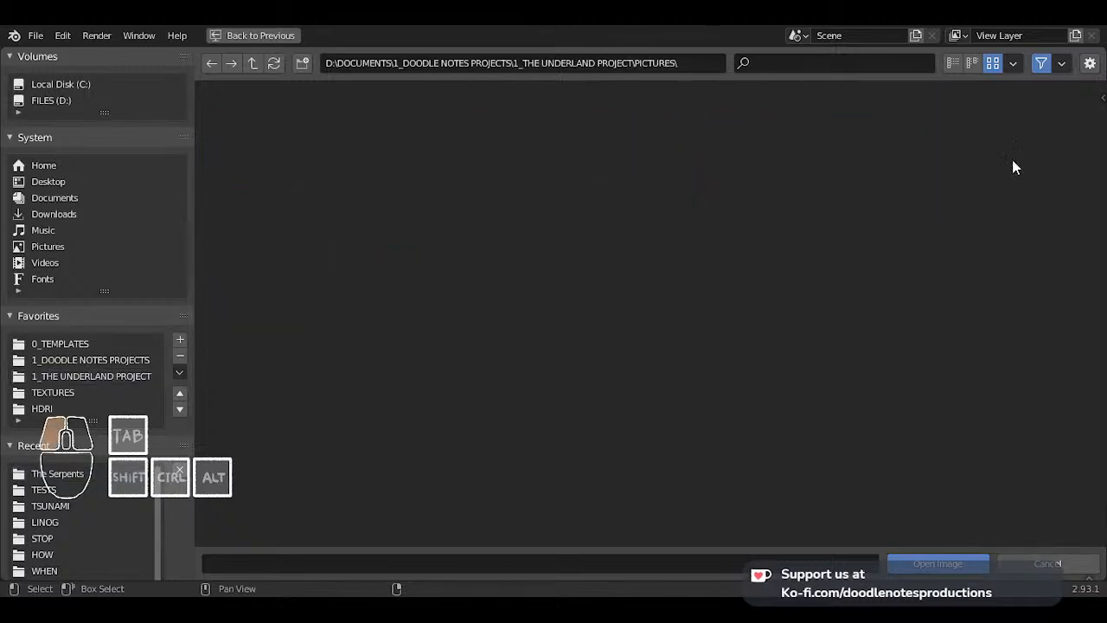
{"action": "left_click", "coordinate": [256, 157]}
{"action": "double_click", "coordinate": [256, 157]}
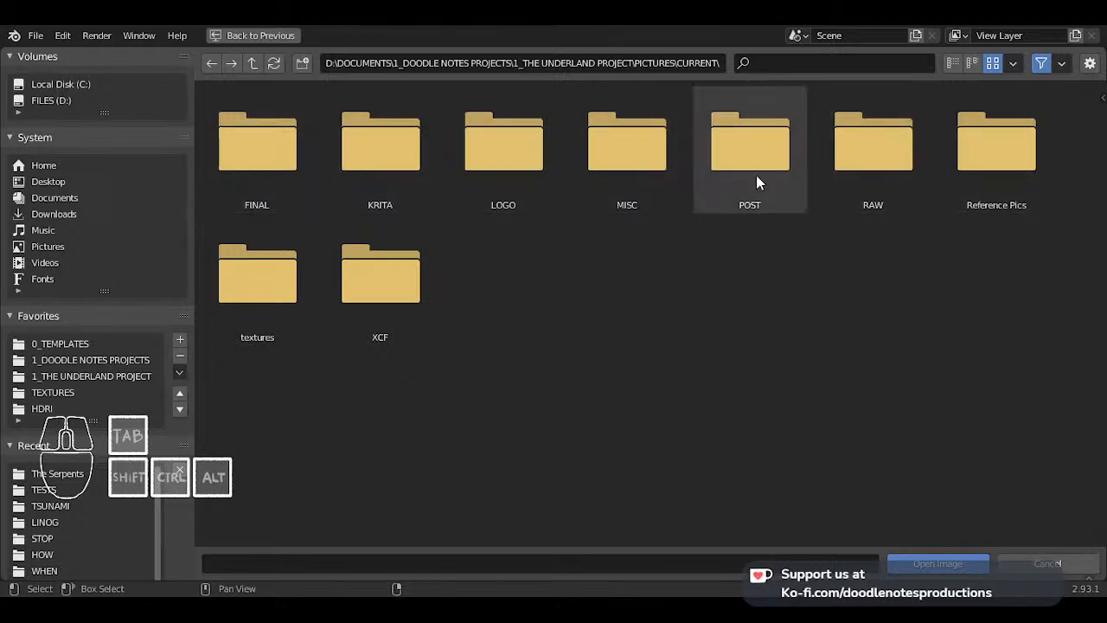
{"action": "double_click", "coordinate": [789, 157]}
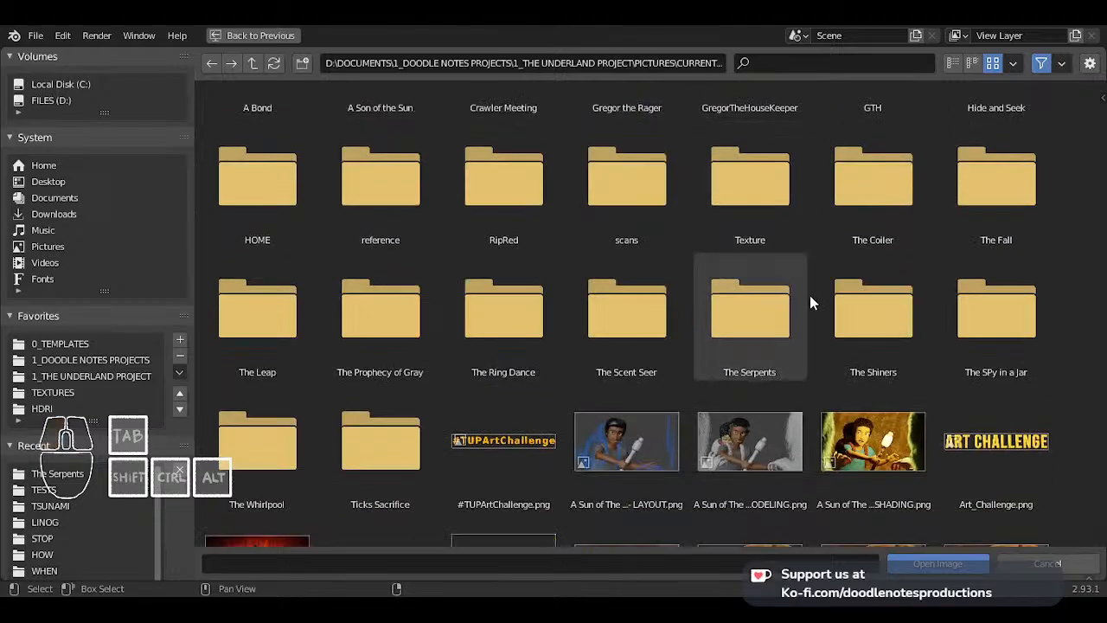
{"action": "scroll", "coordinate": [809, 298], "scroll_direction": "down", "scroll_amount": 5}
{"action": "scroll", "coordinate": [807, 299], "scroll_direction": "down", "scroll_amount": 10}
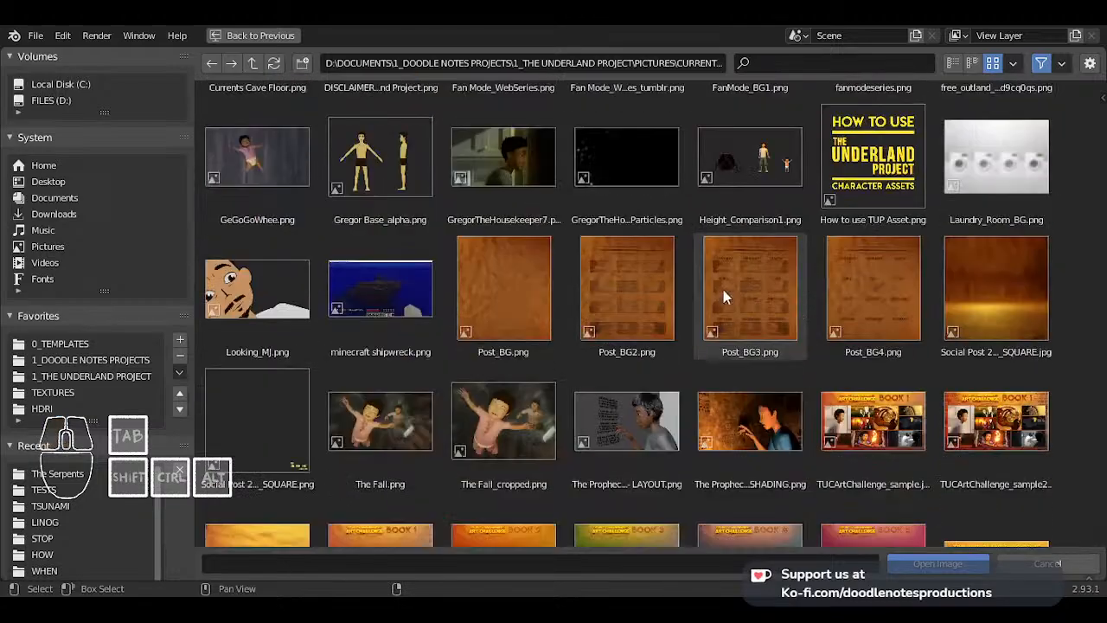
{"action": "scroll", "coordinate": [830, 273], "scroll_direction": "up", "scroll_amount": 5}
{"action": "scroll", "coordinate": [830, 274], "scroll_direction": "up", "scroll_amount": 2}
{"action": "double_click", "coordinate": [977, 283]}
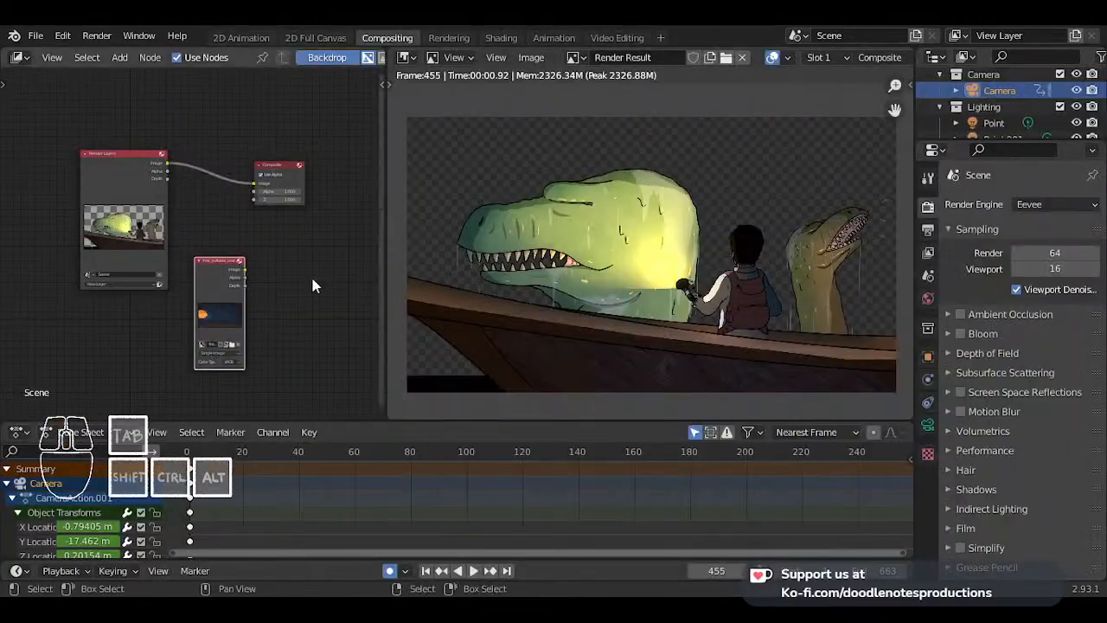
Drop an Alpha Over node on the render-to-Composite link, with the cave image beneath
{"action": "left_click_drag", "start_coordinate": [288, 176], "coordinate": [366, 191]}
{"action": "key", "text": "shift+a"}
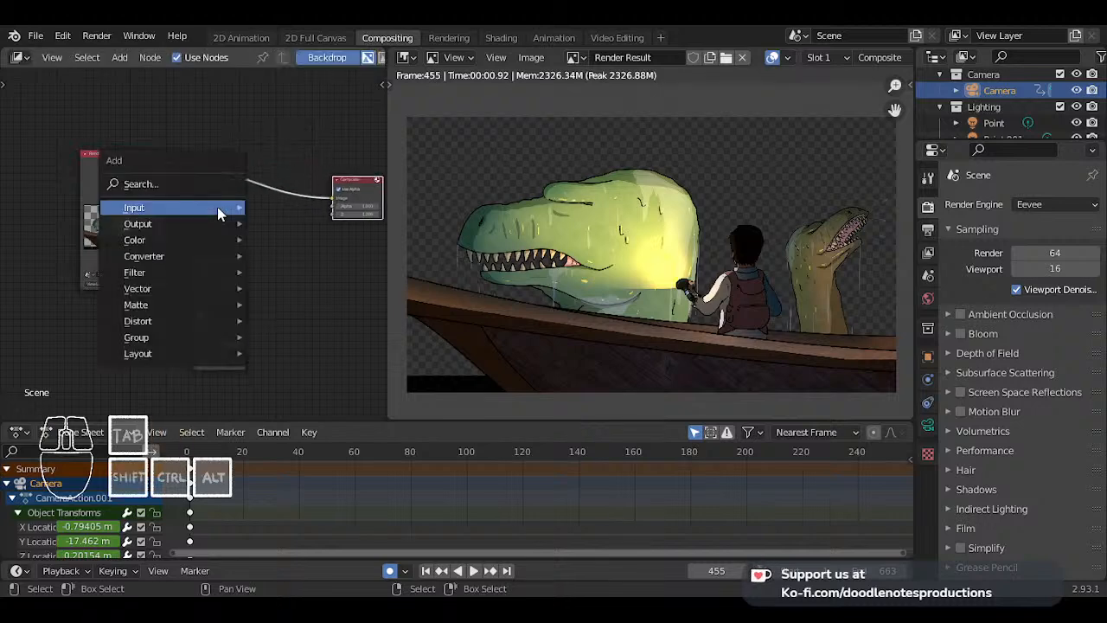
{"action": "mouse_move", "coordinate": [218, 241]}
{"action": "left_click", "coordinate": [290, 238]}
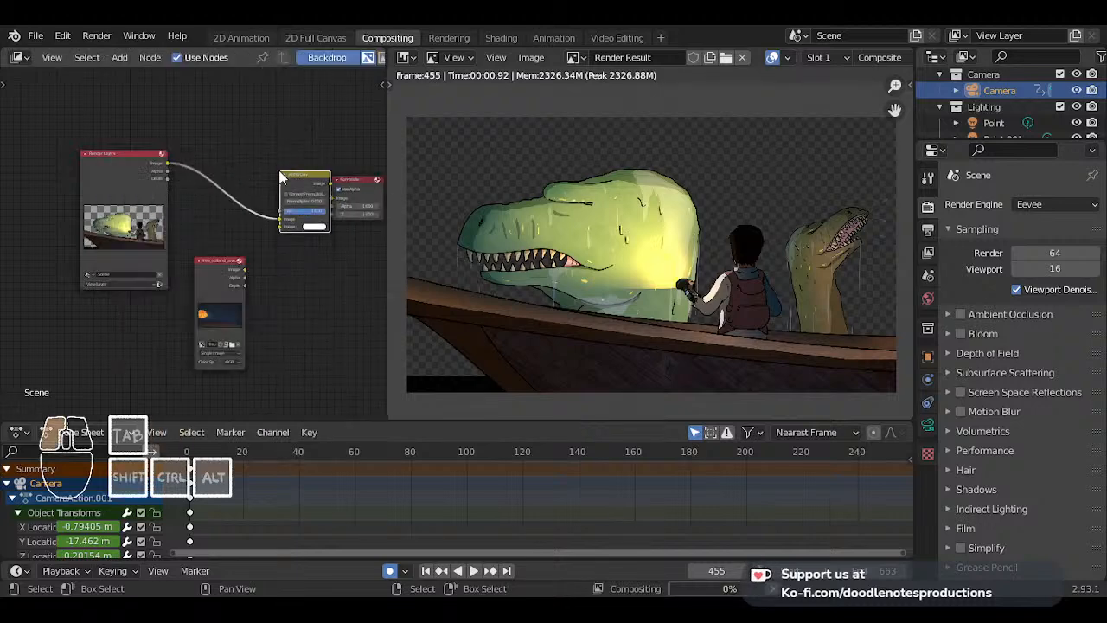
{"action": "left_click", "coordinate": [278, 170]}
{"action": "left_click", "coordinate": [208, 264]}
{"action": "left_click_drag", "start_coordinate": [208, 264], "coordinate": [262, 228]}
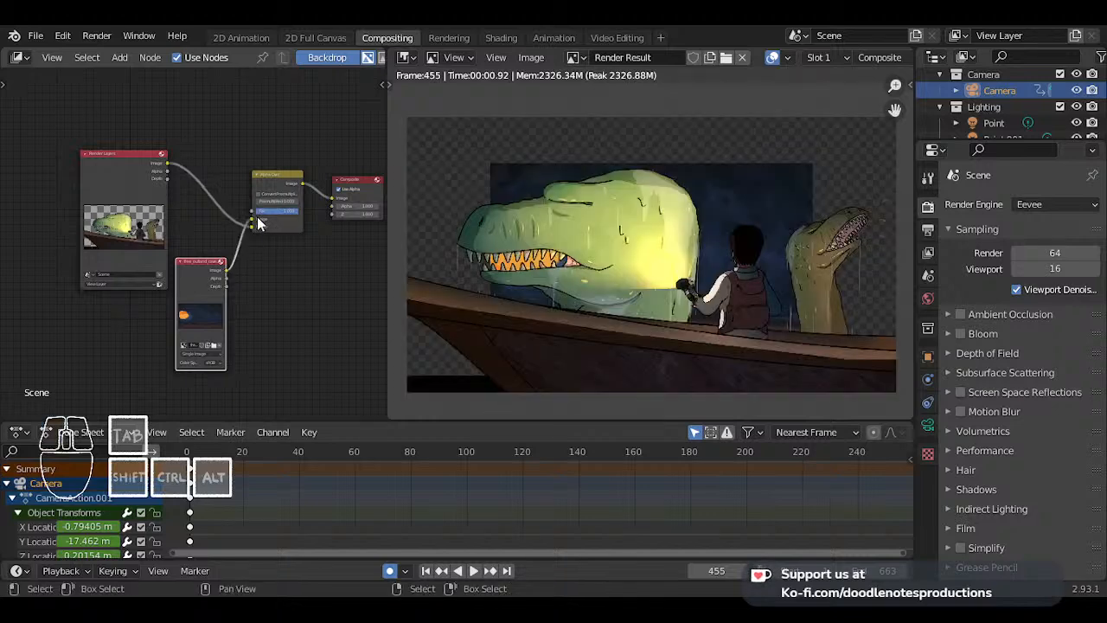
{"action": "scroll", "coordinate": [732, 279], "scroll_direction": "up", "scroll_amount": 3}
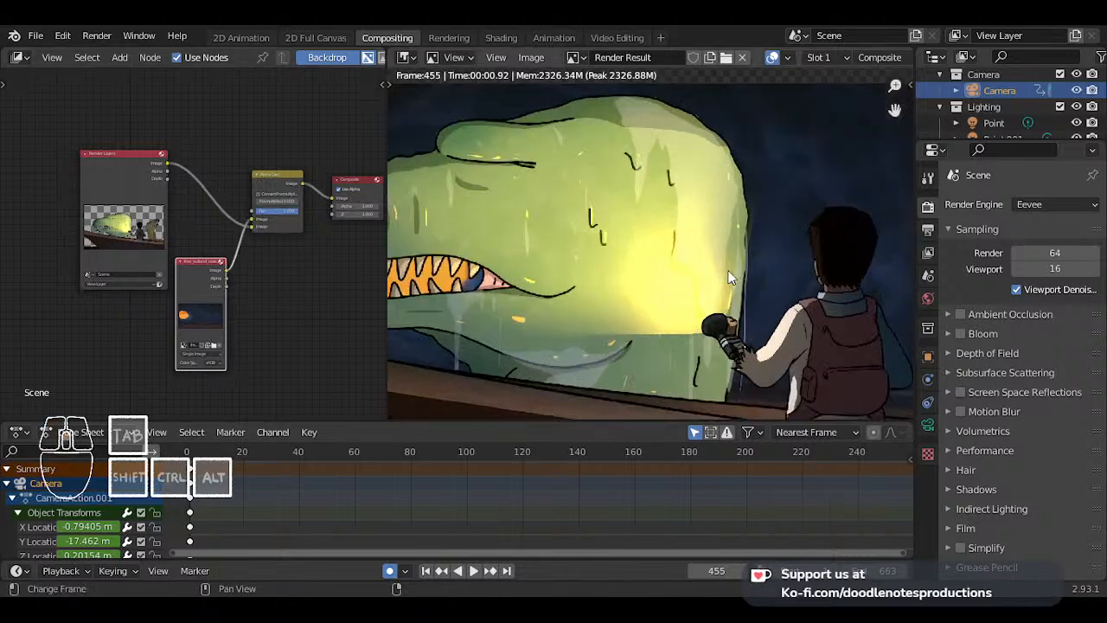
{"action": "scroll", "coordinate": [732, 279], "scroll_direction": "down", "scroll_amount": 3}
Insert a Distort > Transform node on the link from the cave Image to Alpha Over
{"action": "key", "text": "shift+a"}
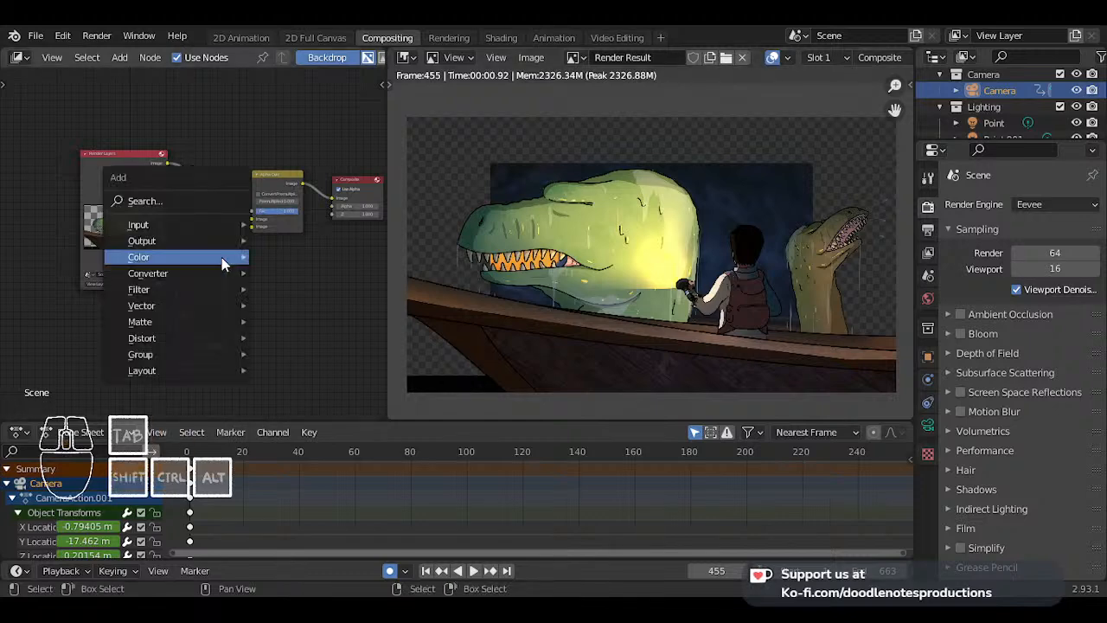
{"action": "mouse_move", "coordinate": [160, 341]}
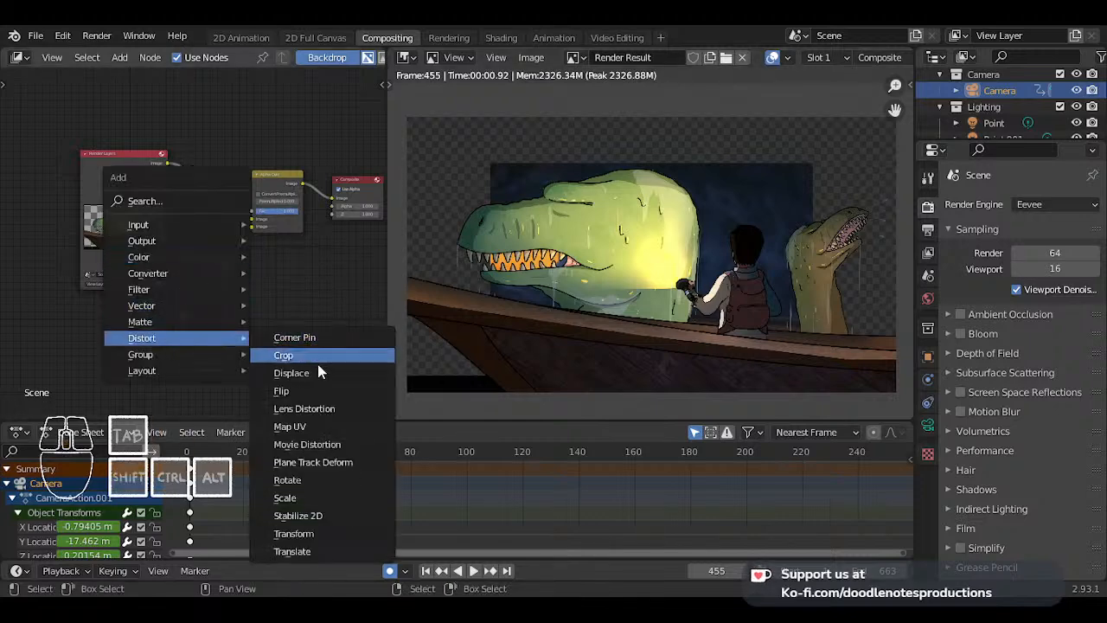
{"action": "left_click", "coordinate": [294, 534]}
{"action": "left_click", "coordinate": [246, 258]}
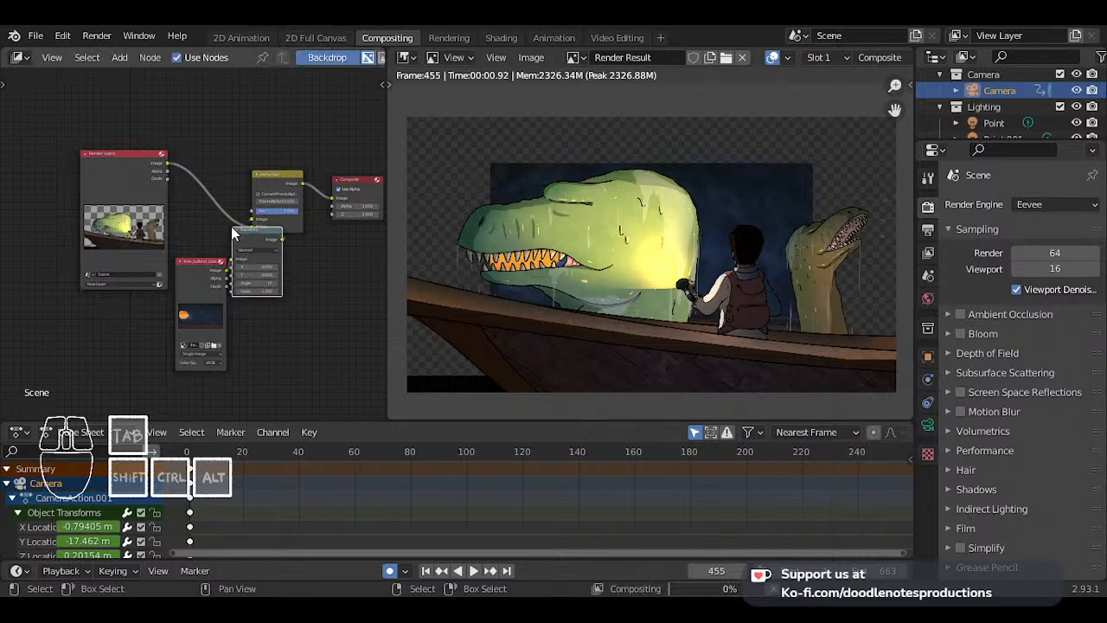
{"action": "scroll", "coordinate": [144, 223], "scroll_direction": "up", "scroll_amount": 3}
{"action": "scroll", "coordinate": [171, 249], "scroll_direction": "up", "scroll_amount": 1}
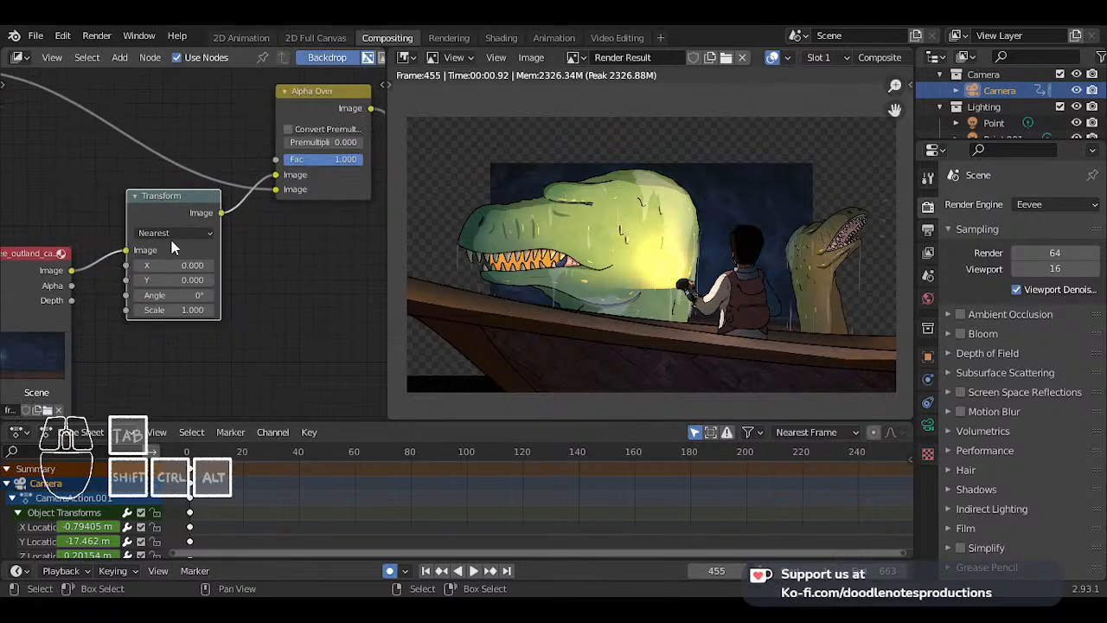
{"action": "key", "text": "shift+a"}
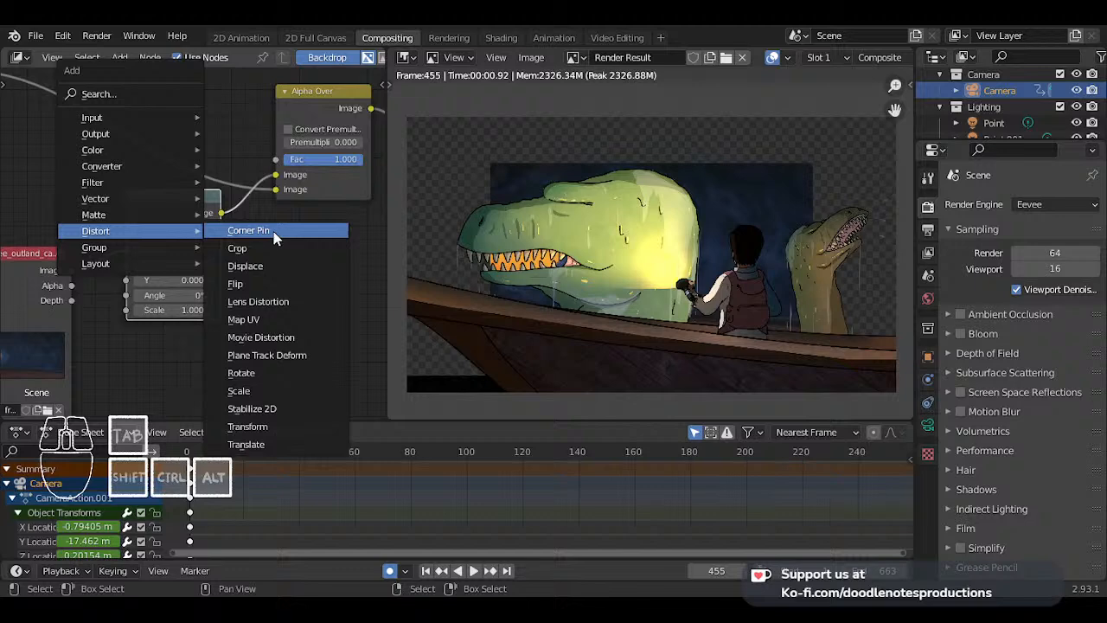
Add a Scale node before Transform, set to Render Size with Fit
{"action": "left_click", "coordinate": [238, 391]}
{"action": "left_click", "coordinate": [126, 232]}
{"action": "left_click", "coordinate": [181, 275]}
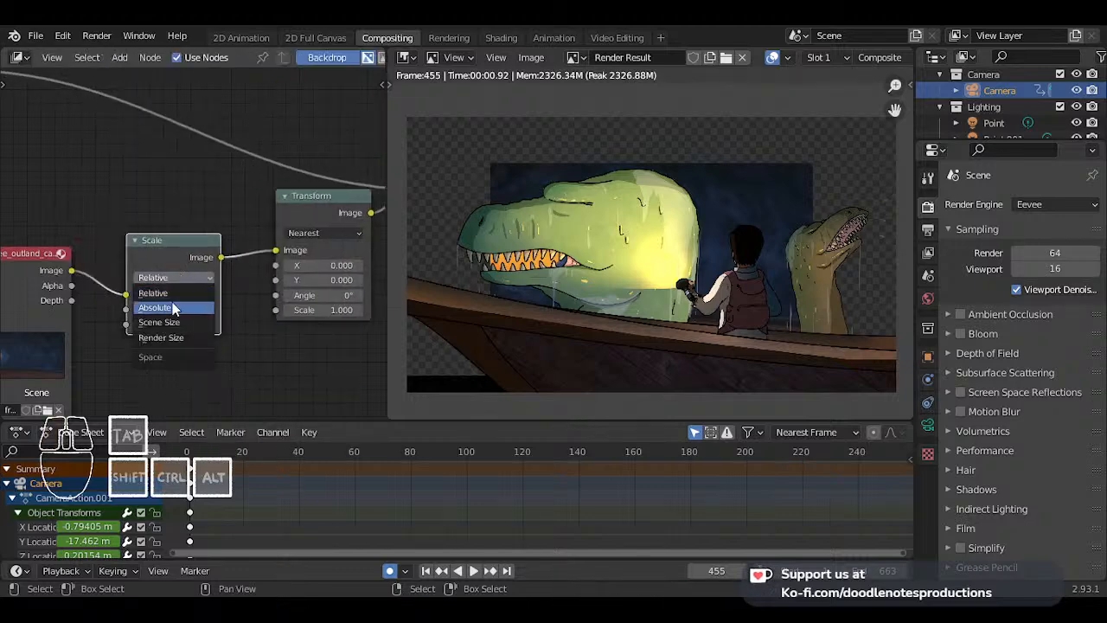
{"action": "left_click", "coordinate": [172, 337]}
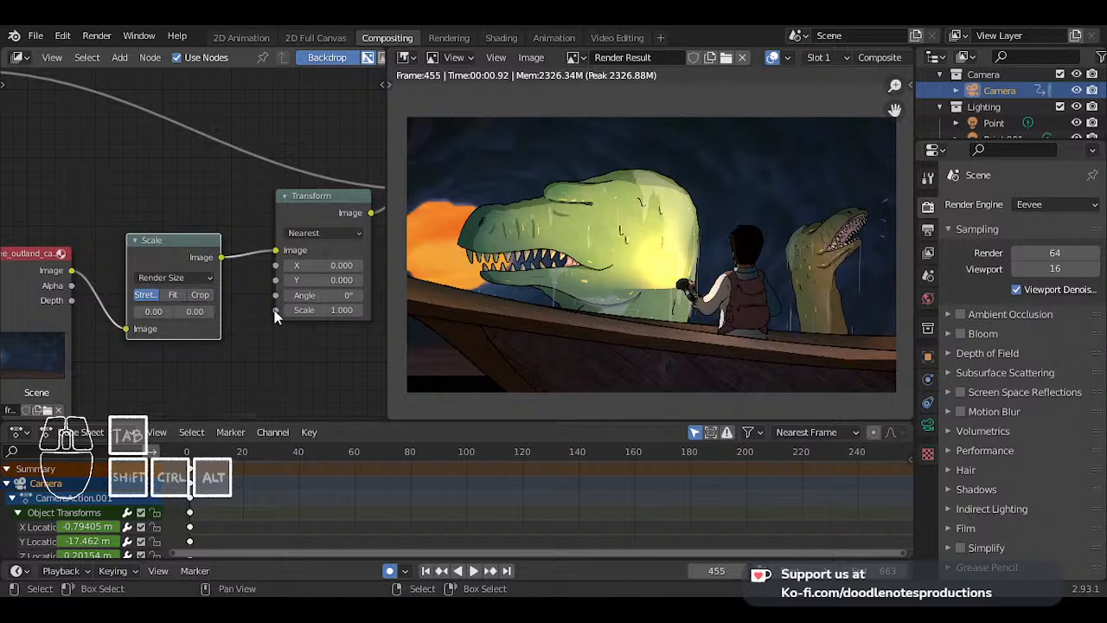
{"action": "left_click", "coordinate": [176, 296]}
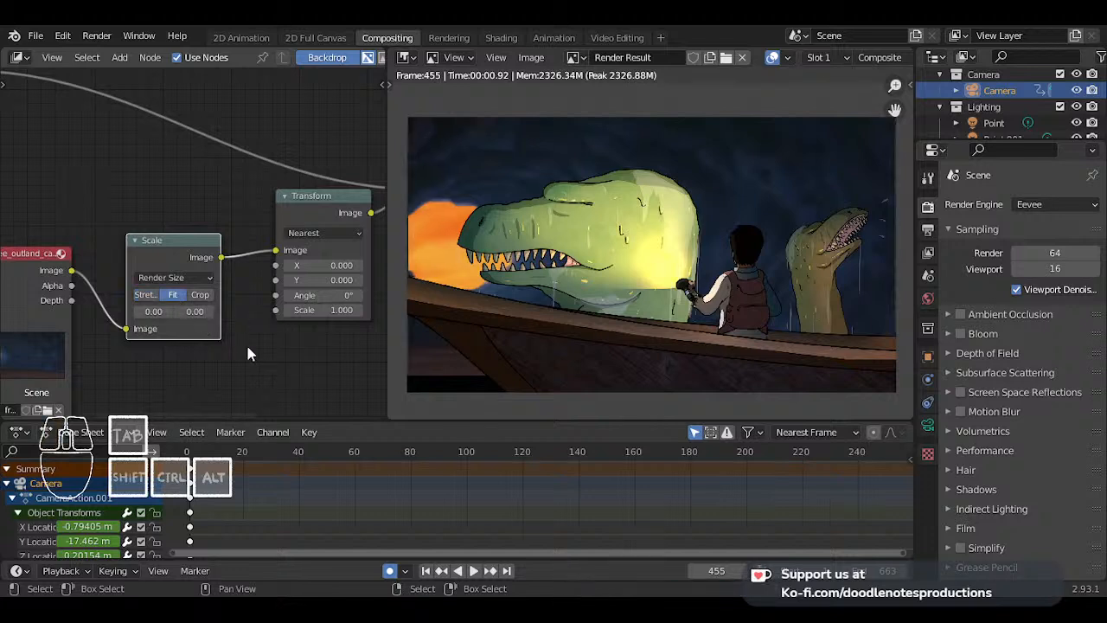
Enlarge the cave background in Transform and set its Y offset to 0.0
{"action": "mouse_move", "coordinate": [323, 310]}
{"action": "left_mouse_down"}
{"action": "mouse_move", "coordinate": [363, 311]}
{"action": "mouse_move", "coordinate": [329, 310]}
{"action": "mouse_move", "coordinate": [345, 310]}
{"action": "left_mouse_up"}
{"action": "left_click", "coordinate": [323, 281]}
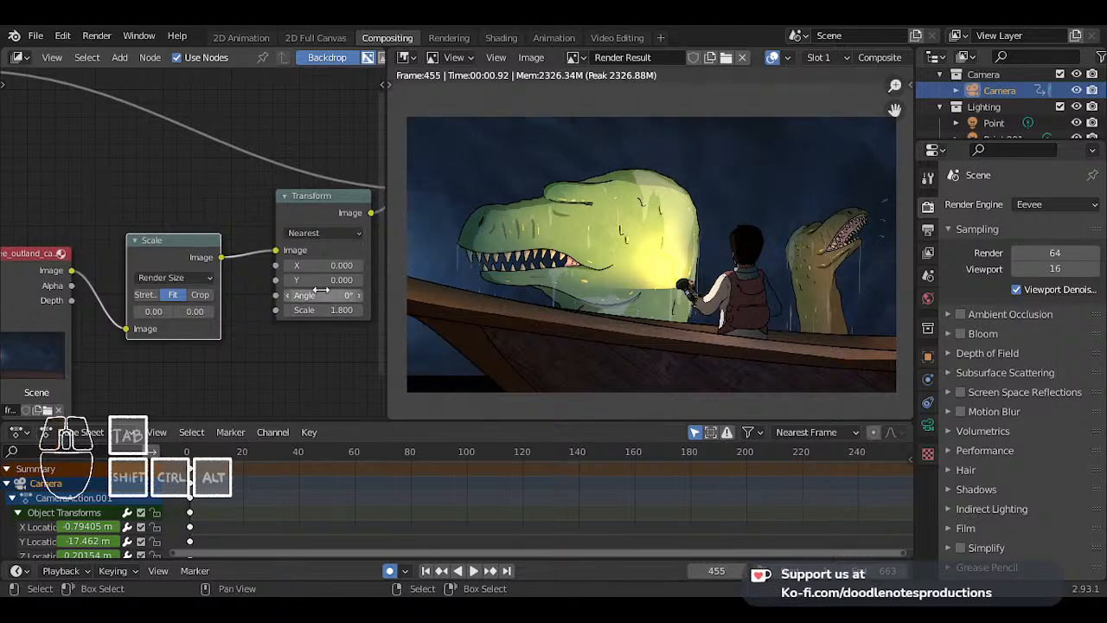
{"action": "type", "text": "0.0"}
{"action": "key", "text": "Return"}
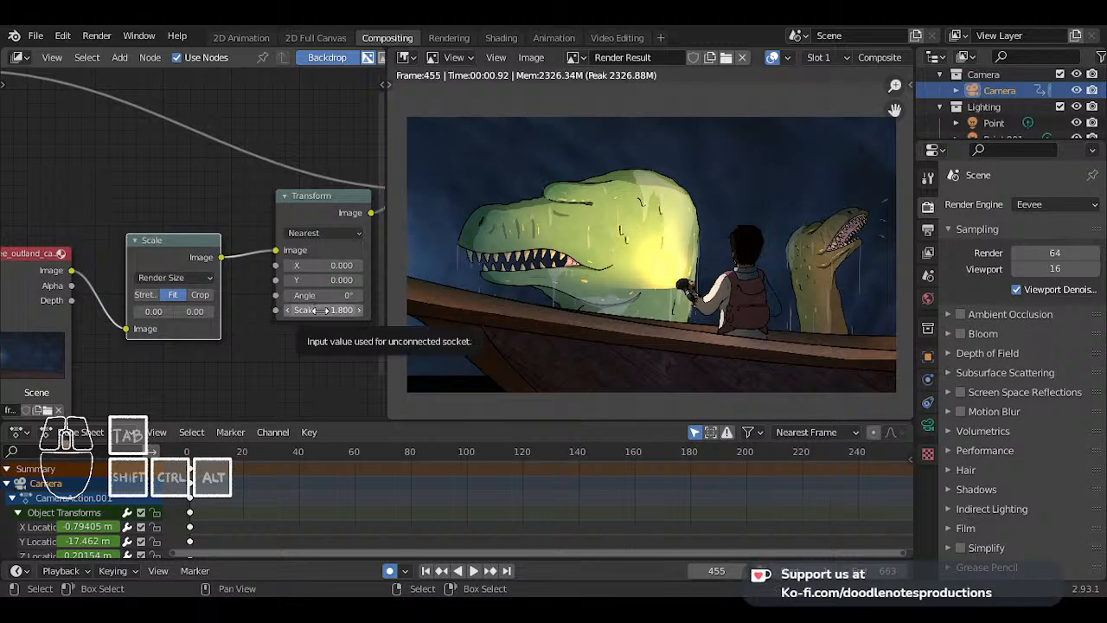
{"action": "scroll", "coordinate": [320, 309], "scroll_direction": "down", "scroll_amount": 1}
{"action": "middle_click_drag", "start_coordinate": [329, 317], "coordinate": [272, 333]}
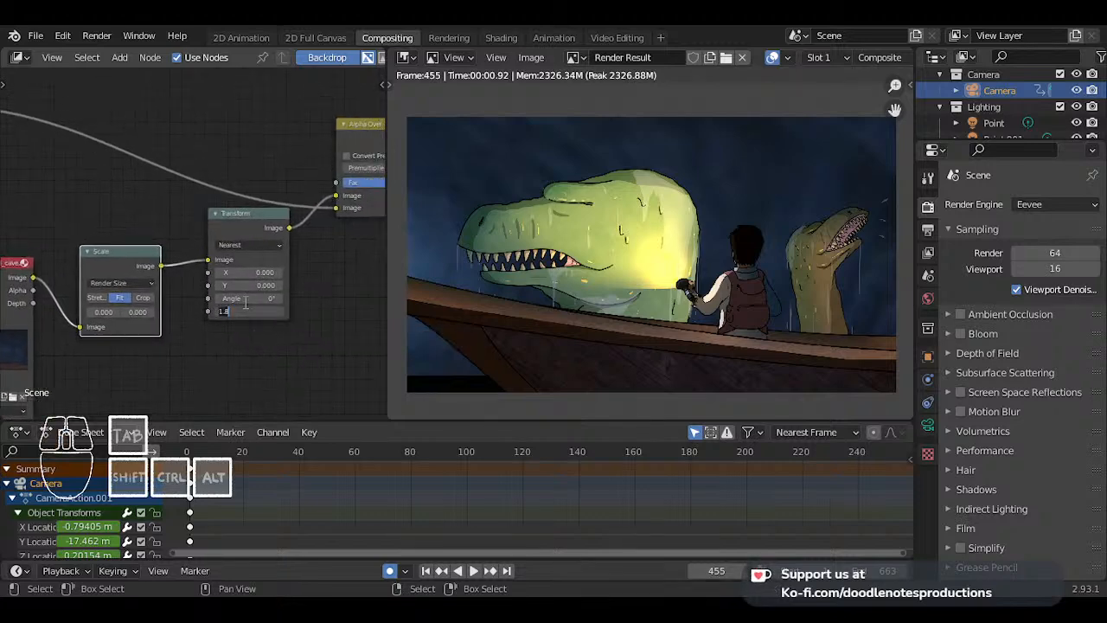
{"action": "key", "text": "Return"}
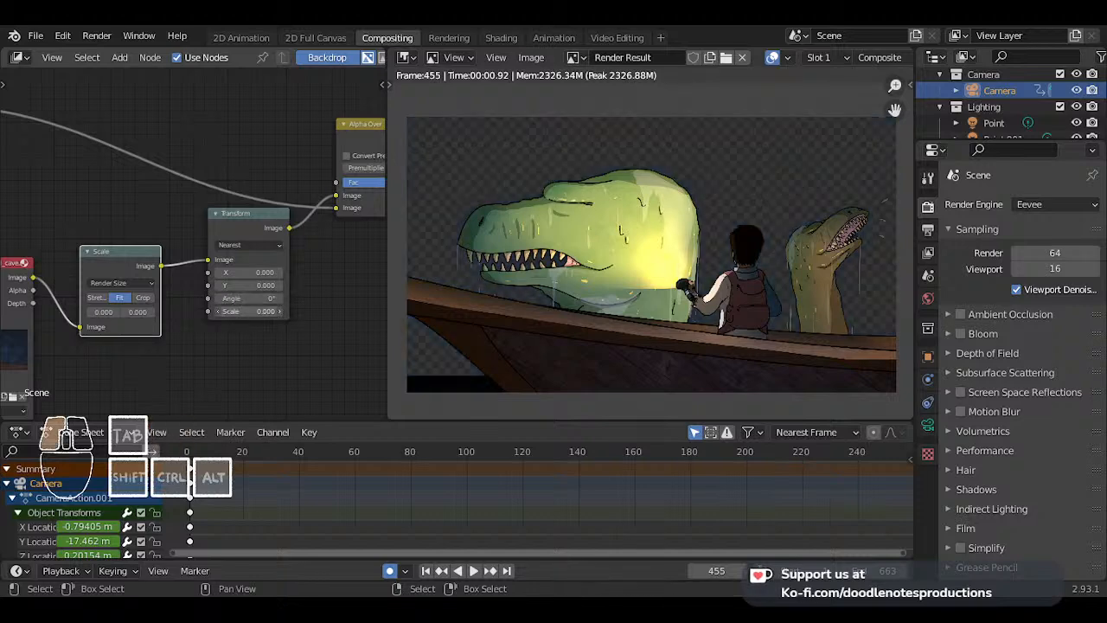
Try different X and Y values on the Scale node, undoing the unwanted changes
{"action": "key", "text": "shift+a"}
{"action": "mouse_move", "coordinate": [321, 286]}
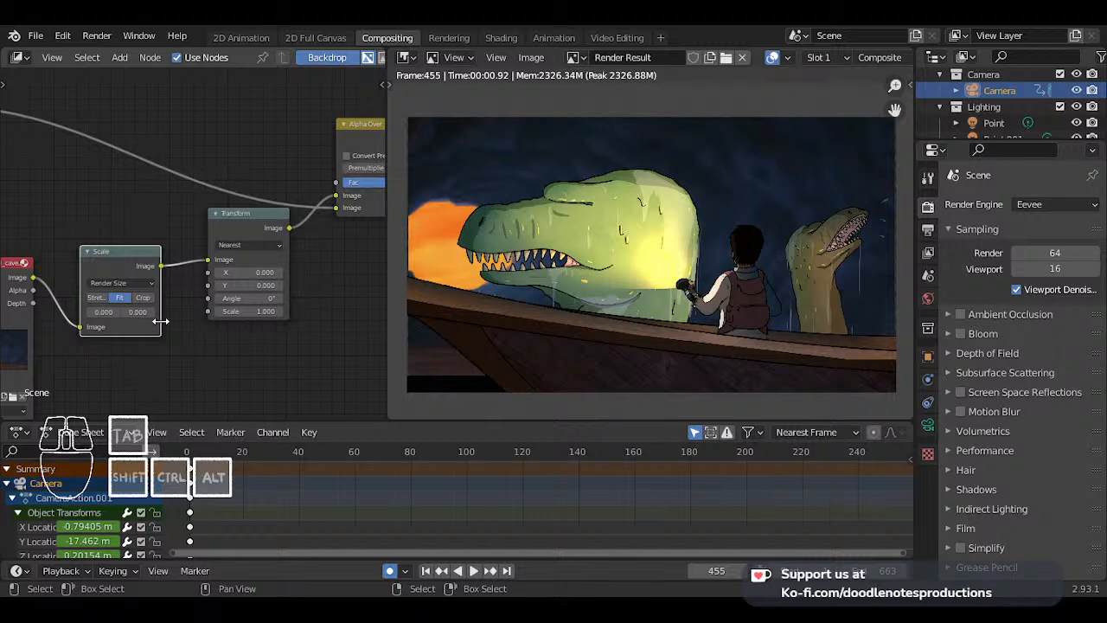
{"action": "left_click_drag", "start_coordinate": [160, 322], "coordinate": [186, 322]}
{"action": "left_click", "coordinate": [108, 312]}
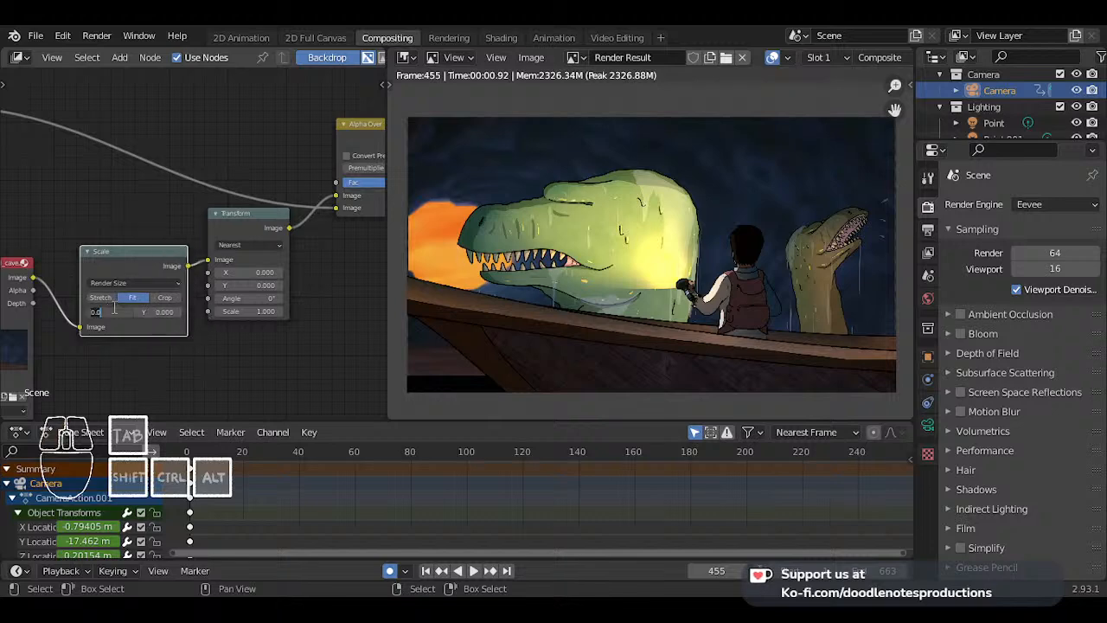
{"action": "key", "text": "Return"}
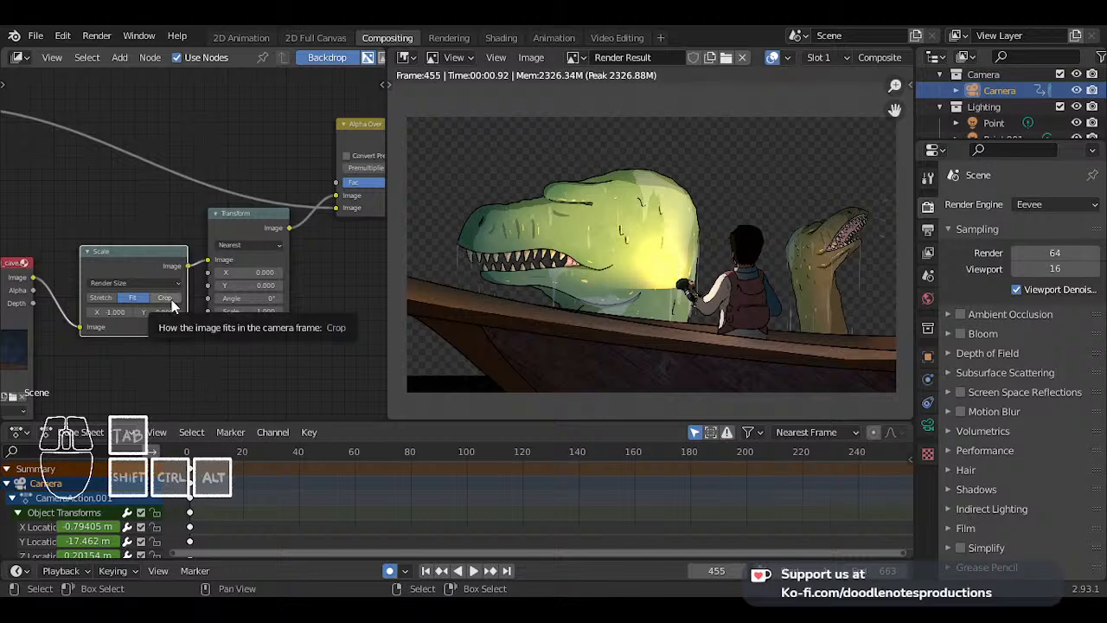
{"action": "key", "text": "ctrl+z"}
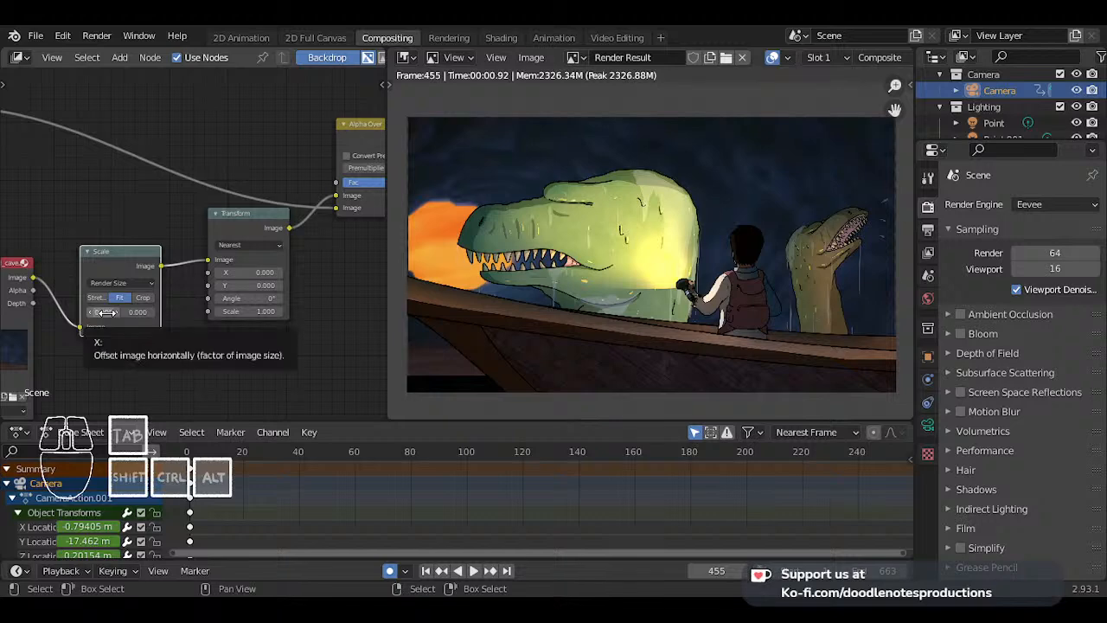
{"action": "left_click_drag", "start_coordinate": [97, 313], "coordinate": [56, 313]}
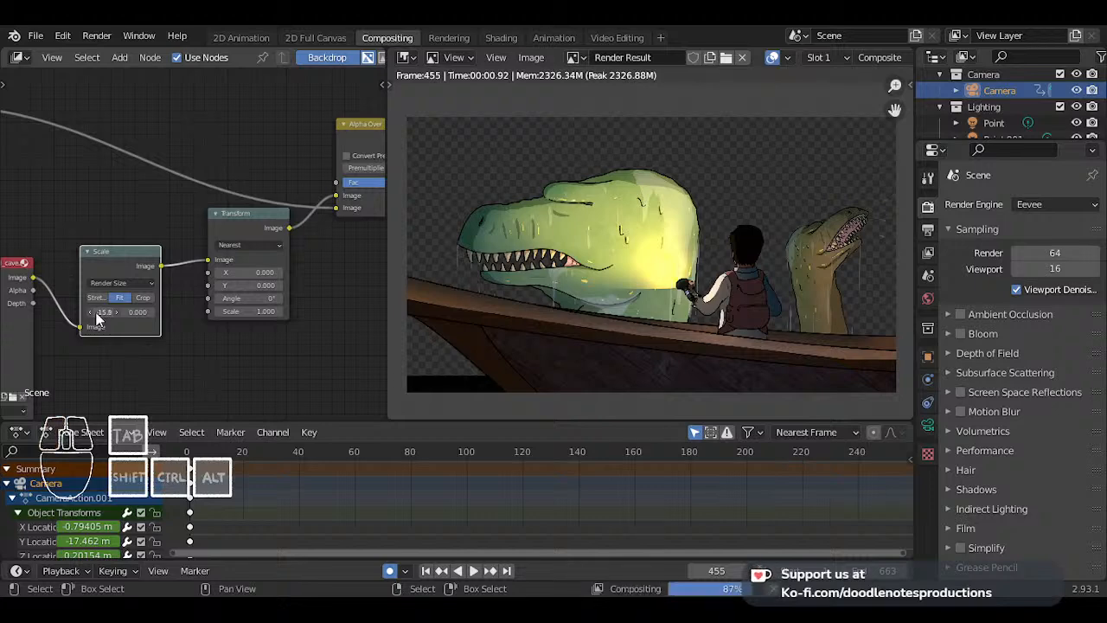
{"action": "key", "text": "ctrl+z"}
{"action": "key", "text": "ctrl+z"}
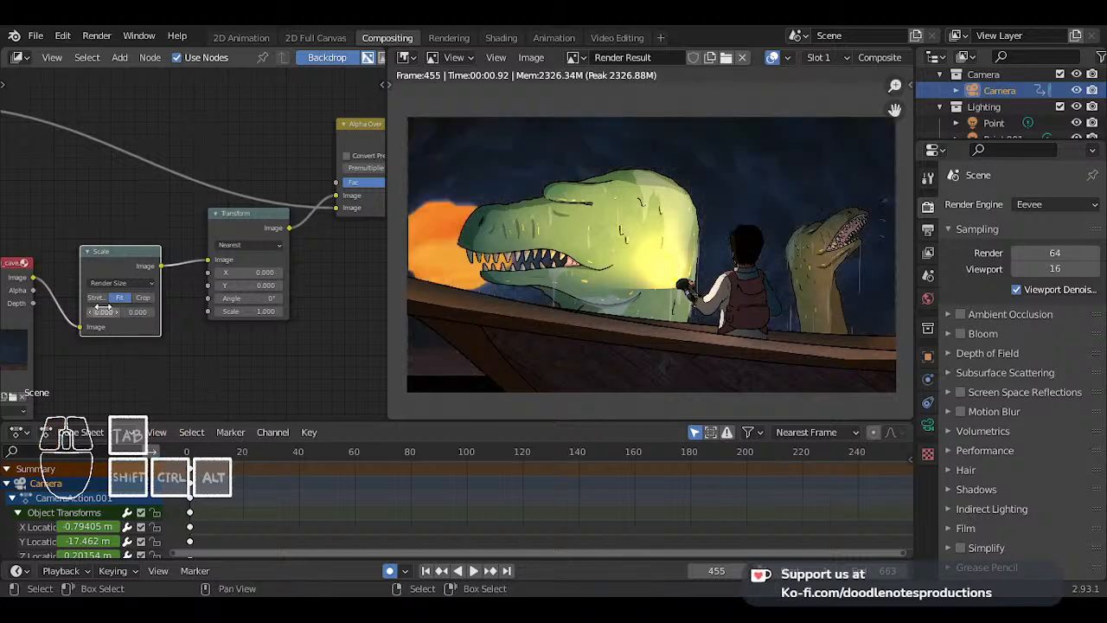
{"action": "left_click_drag", "start_coordinate": [152, 317], "coordinate": [152, 317]}
{"action": "type", "text": "-1"}
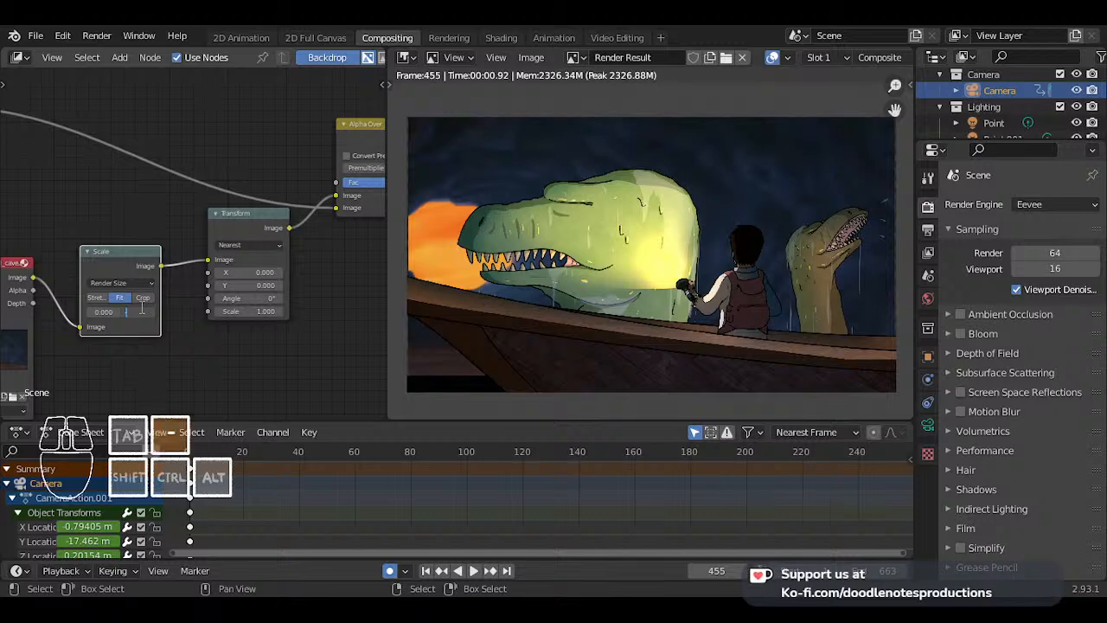
{"action": "key", "text": "Return"}
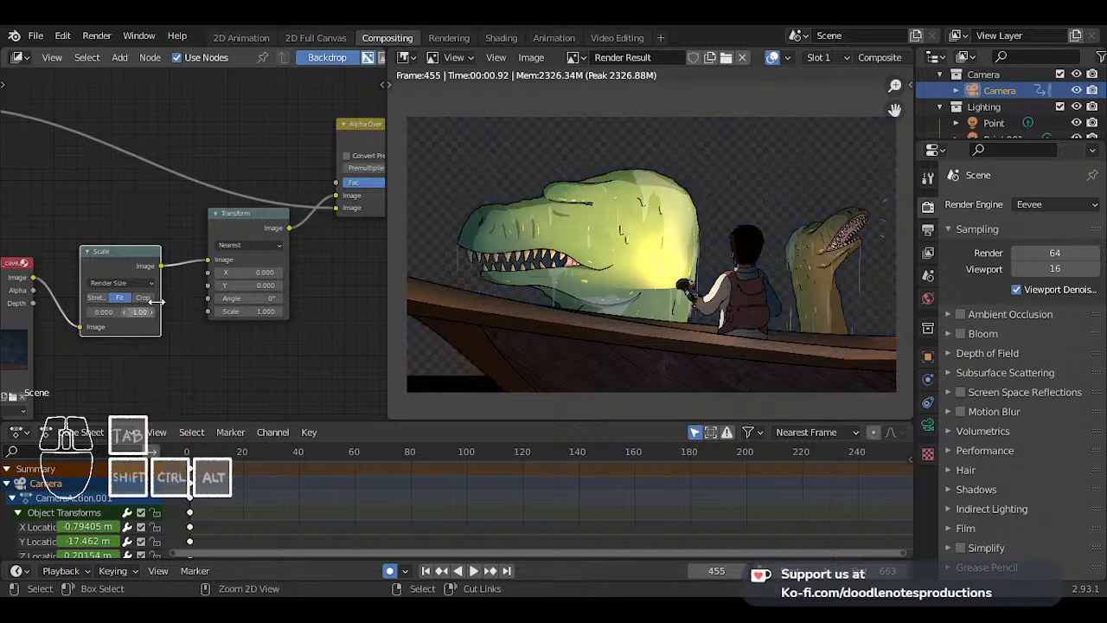
{"action": "key", "text": "shift+a"}
{"action": "mouse_move", "coordinate": [207, 253]}
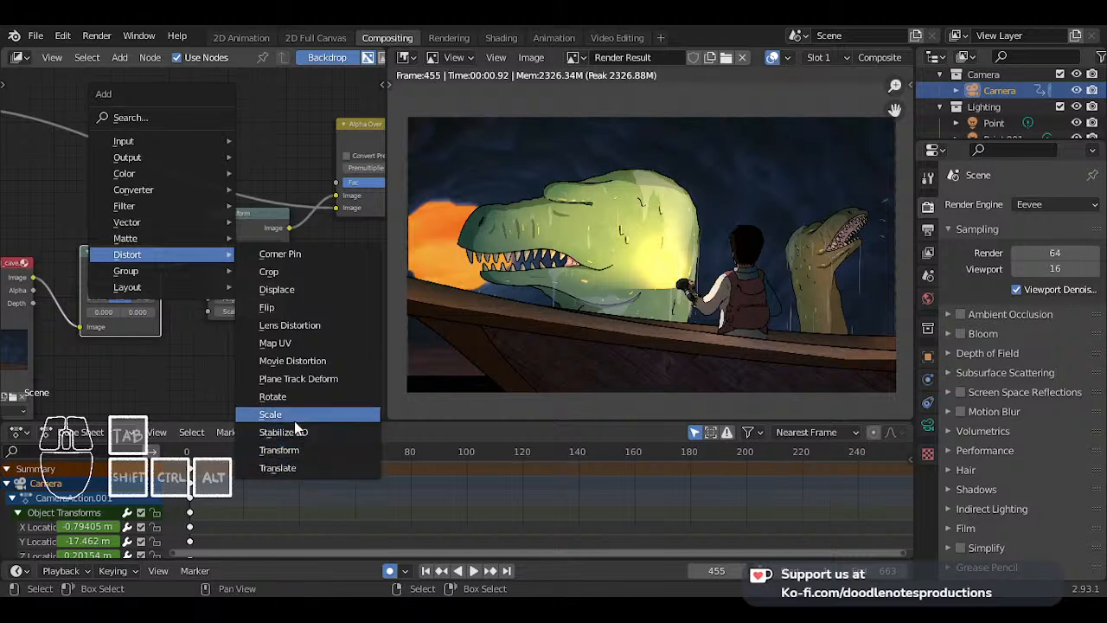
Insert a Flip X node between Scale and Transform; set Transform scale 1.2, X 231.5
{"action": "left_click", "coordinate": [275, 307]}
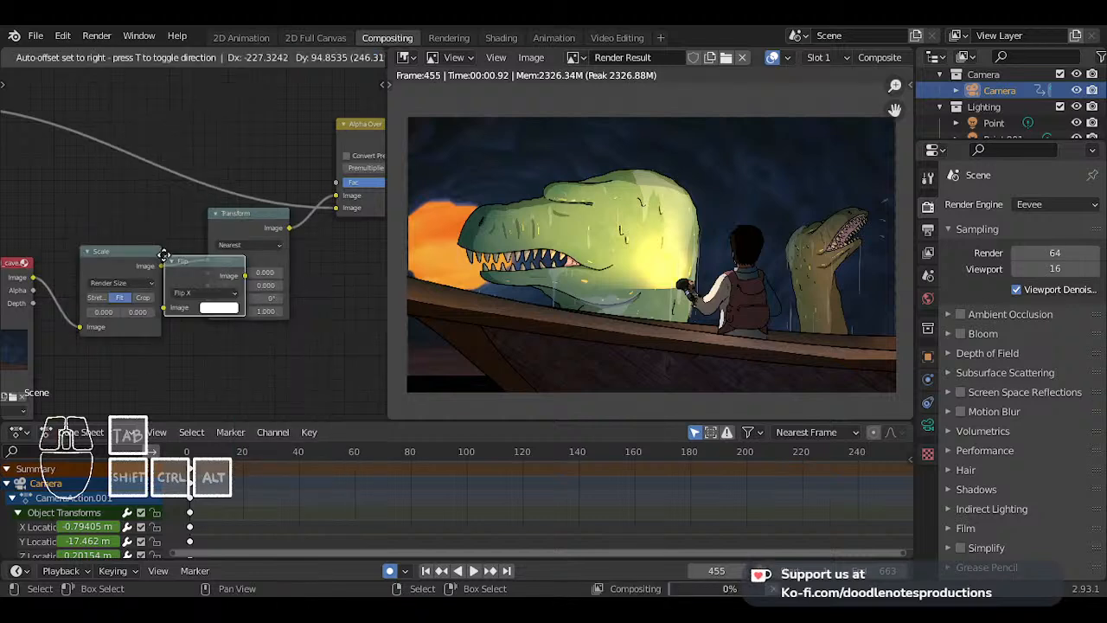
{"action": "left_click", "coordinate": [208, 244]}
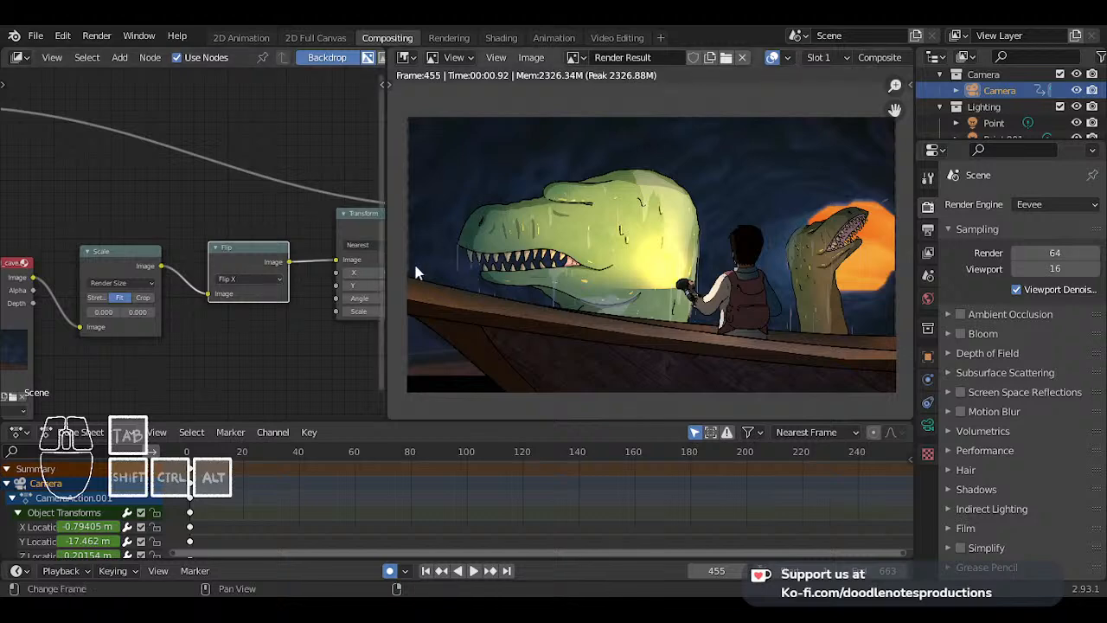
{"action": "middle_click_drag", "start_coordinate": [414, 261], "coordinate": [292, 276]}
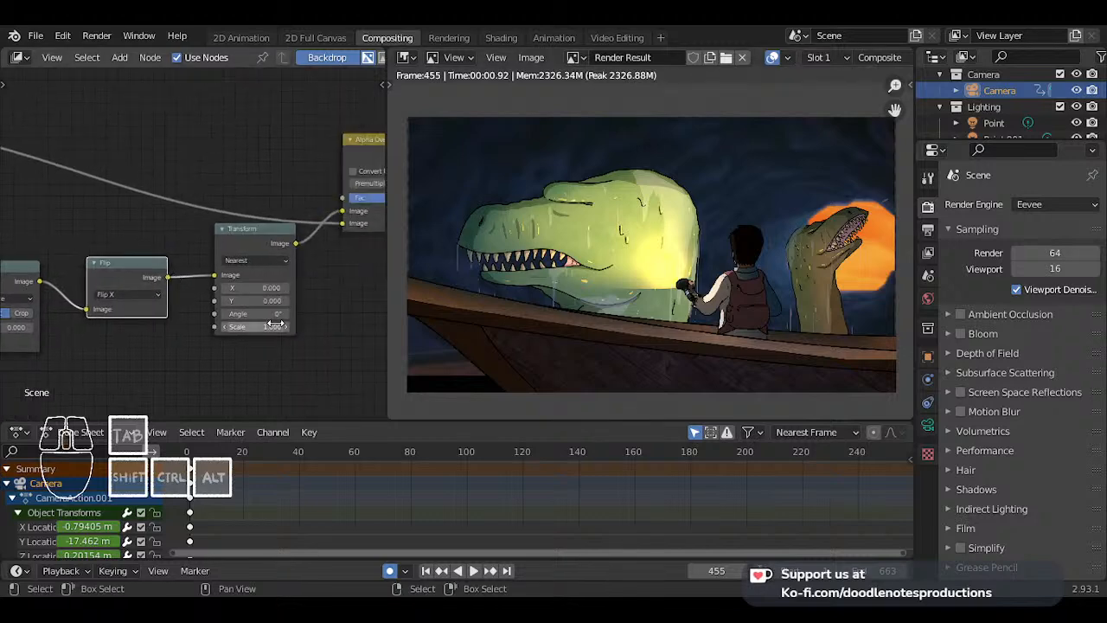
{"action": "mouse_move", "coordinate": [274, 327]}
{"action": "left_mouse_down"}
{"action": "mouse_move", "coordinate": [327, 327]}
{"action": "mouse_move", "coordinate": [275, 327]}
{"action": "mouse_move", "coordinate": [291, 327]}
{"action": "left_mouse_up"}
{"action": "mouse_move", "coordinate": [272, 287]}
{"action": "left_mouse_down"}
{"action": "mouse_move", "coordinate": [320, 288]}
{"action": "mouse_move", "coordinate": [265, 288]}
{"action": "left_mouse_up"}
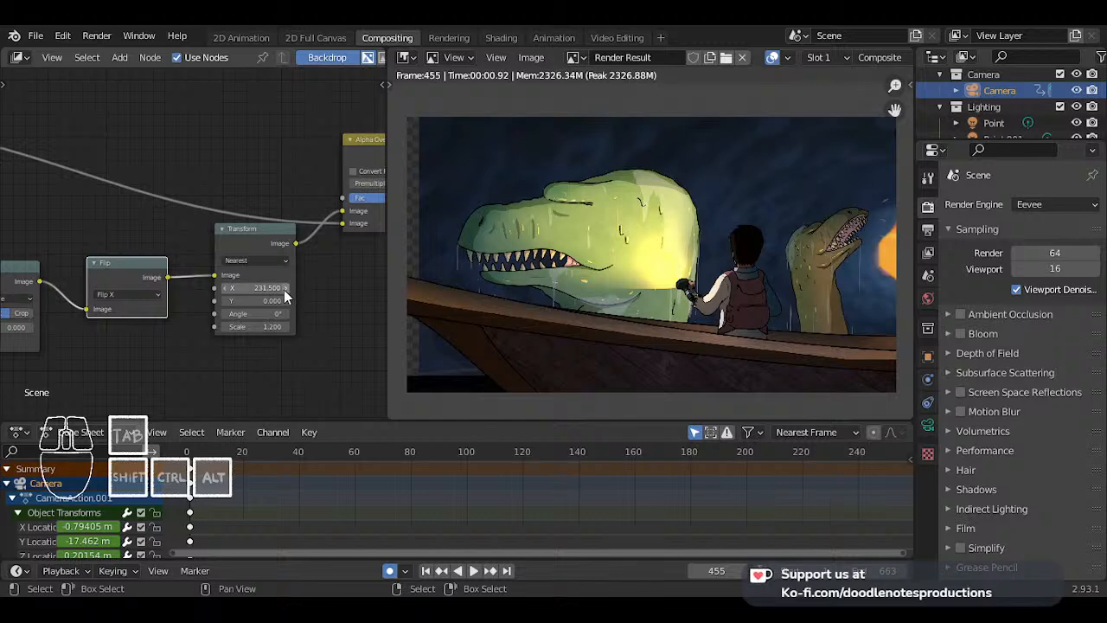
Keep Flip on X, mute it, and set Transform to X offset 0 and scale 2
{"action": "left_click", "coordinate": [126, 294]}
{"action": "left_click", "coordinate": [125, 296]}
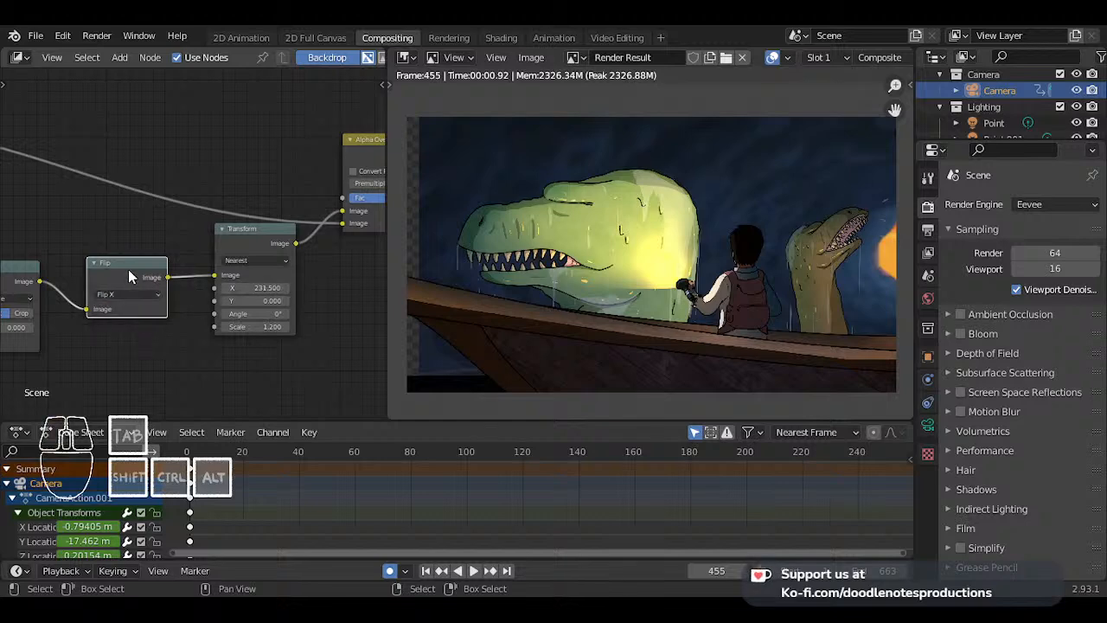
{"action": "key", "text": "m"}
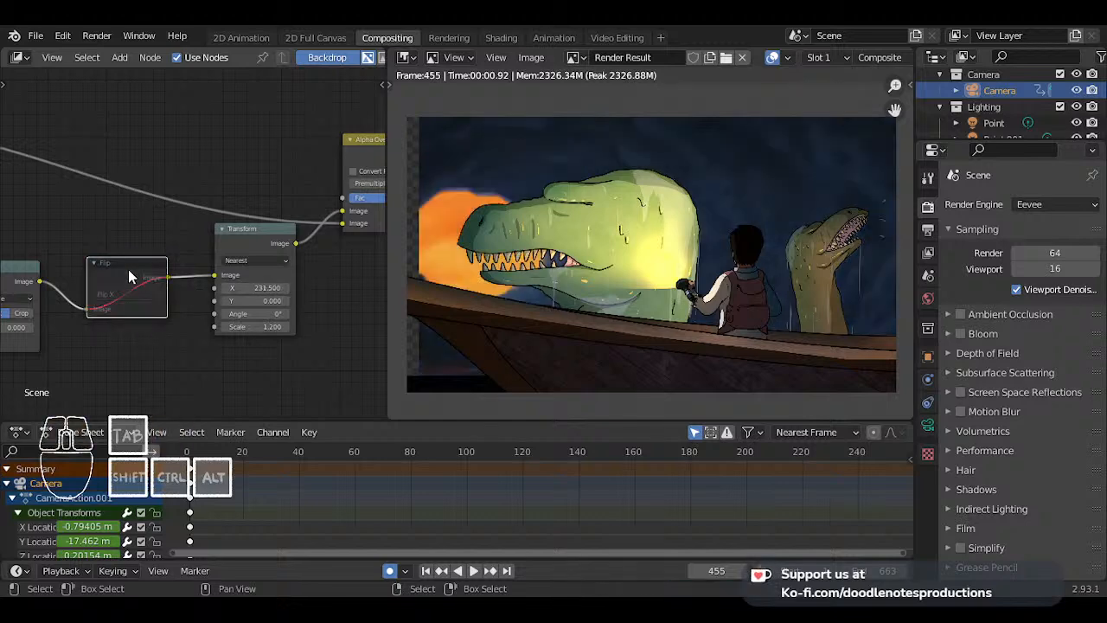
{"action": "left_click", "coordinate": [269, 285]}
{"action": "type", "text": "0"}
{"action": "key", "text": "Return"}
{"action": "left_click", "coordinate": [260, 326]}
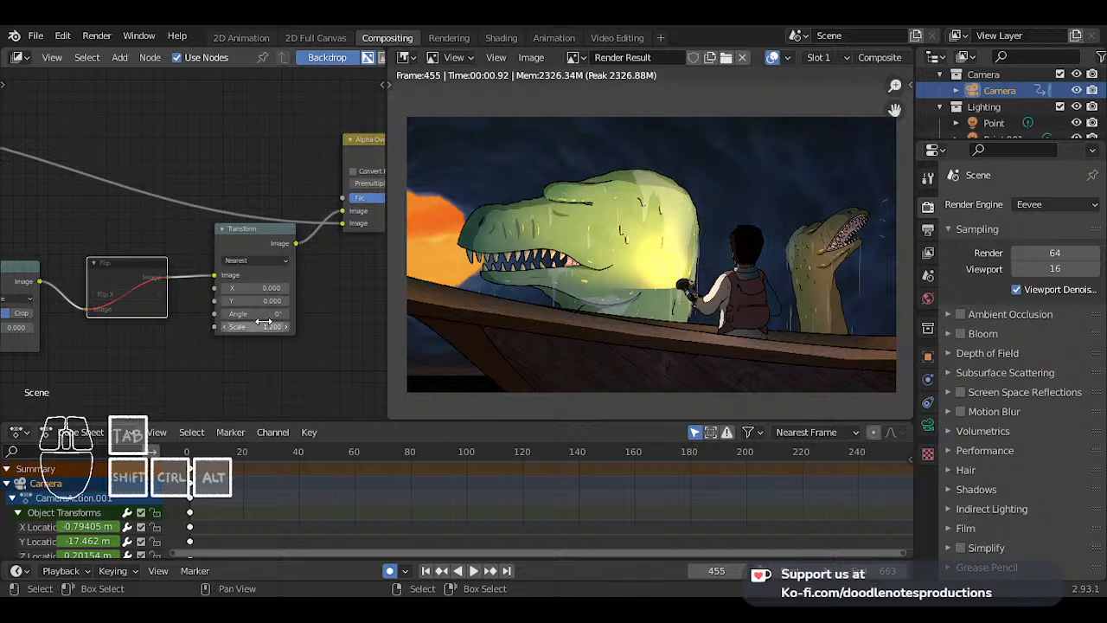
{"action": "type", "text": "2"}
{"action": "key", "text": "Return"}
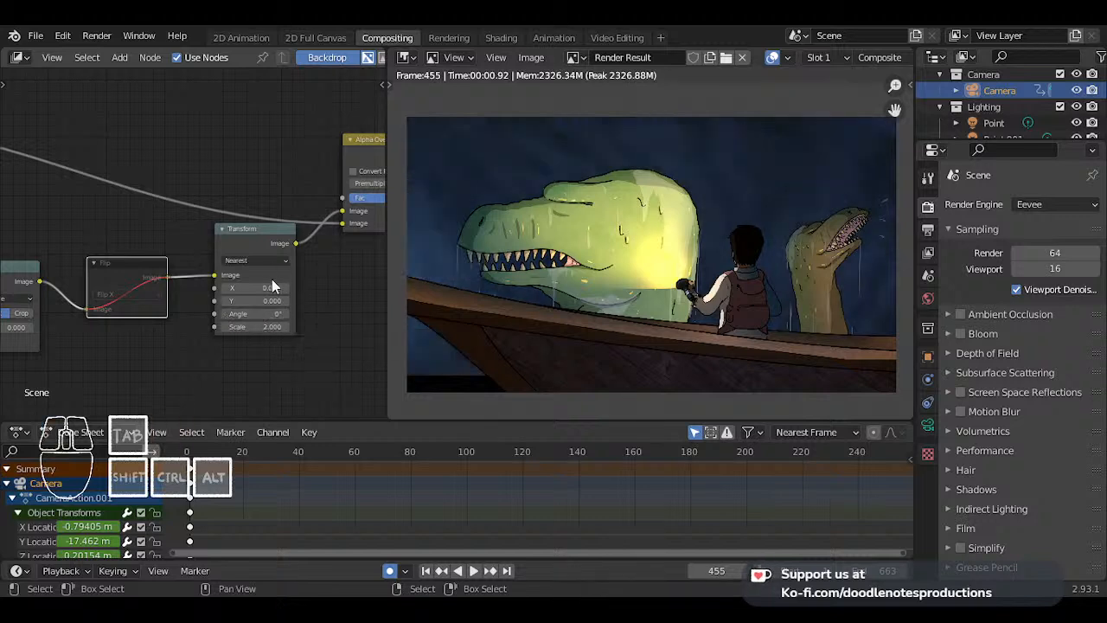
{"action": "mouse_move", "coordinate": [259, 287]}
{"action": "left_mouse_down"}
{"action": "mouse_move", "coordinate": [276, 287]}
{"action": "mouse_move", "coordinate": [229, 290]}
{"action": "mouse_move", "coordinate": [272, 288]}
{"action": "mouse_move", "coordinate": [256, 288]}
{"action": "left_mouse_up"}
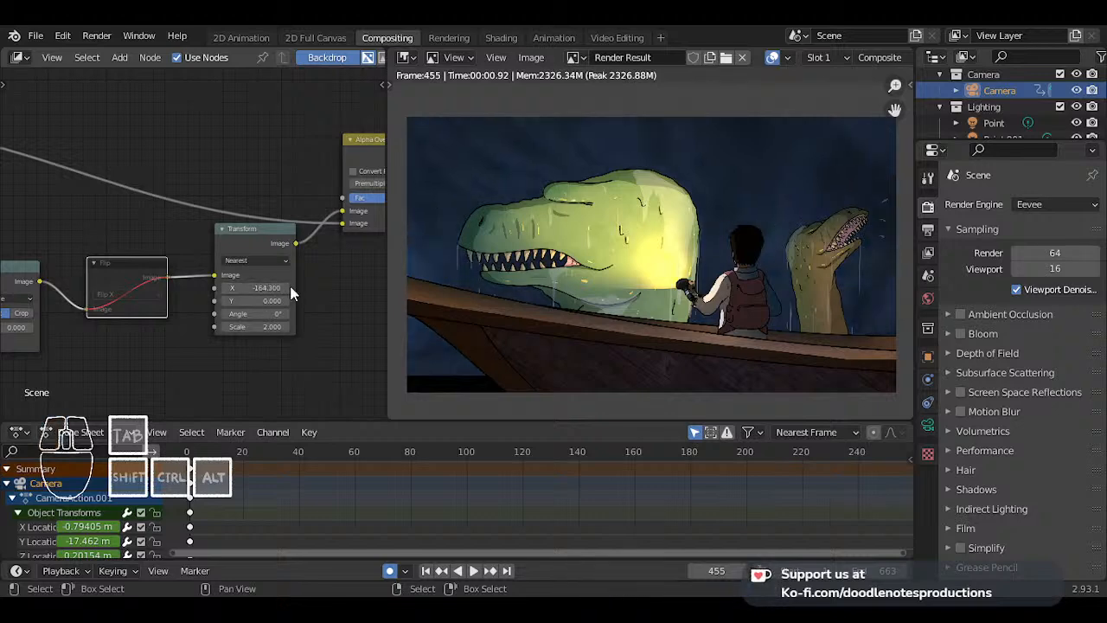
Re-enable the Flip and push the background's X offset to 230
{"action": "key", "text": "m"}
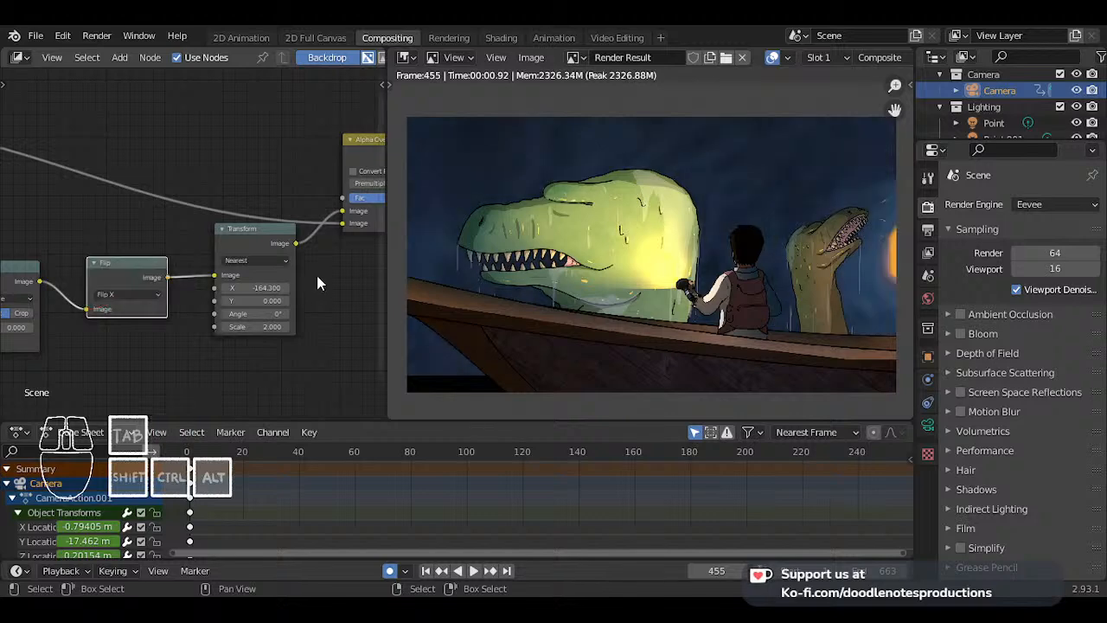
{"action": "left_click", "coordinate": [244, 288]}
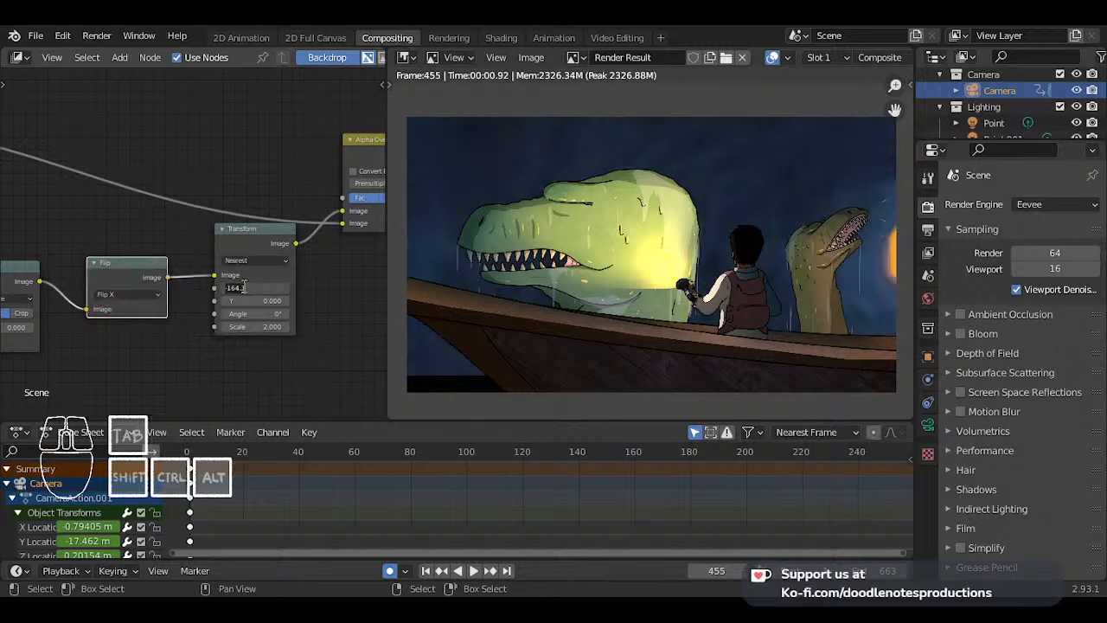
{"action": "type", "text": "2"}
{"action": "key", "text": "Return"}
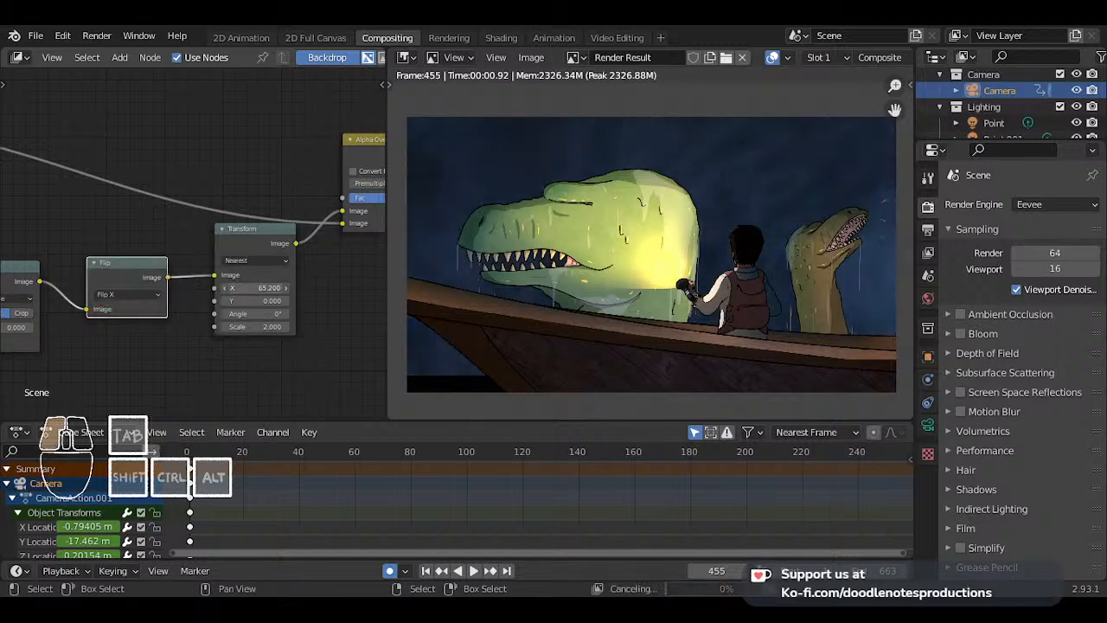
{"action": "left_click_drag", "start_coordinate": [251, 288], "coordinate": [277, 288]}
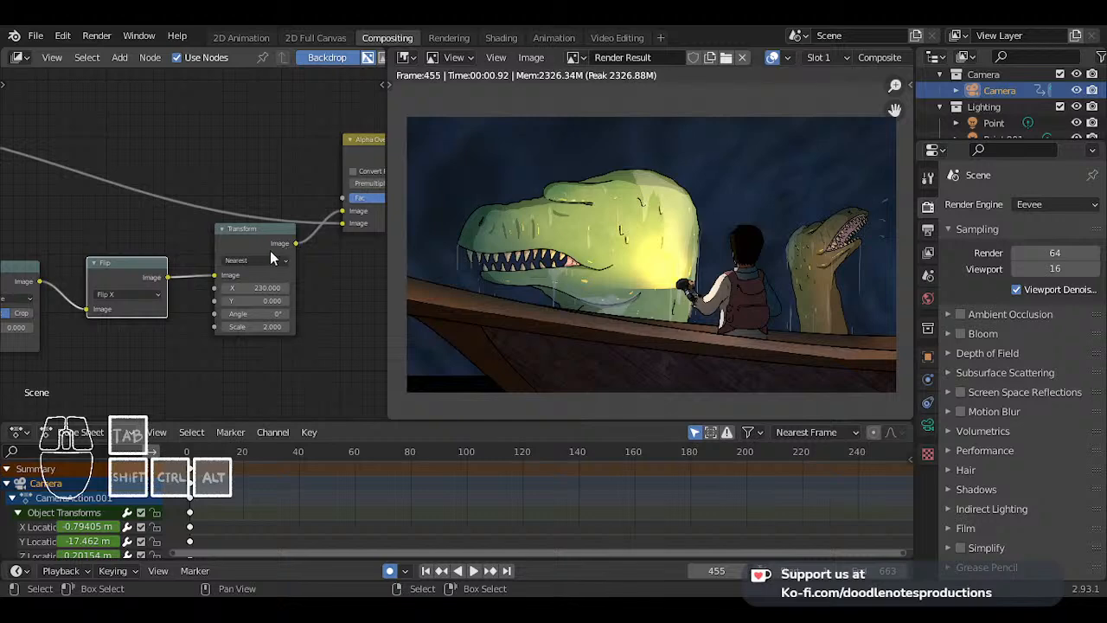
{"action": "left_click_drag", "start_coordinate": [264, 245], "coordinate": [234, 246]}
{"action": "key", "text": "shift+a"}
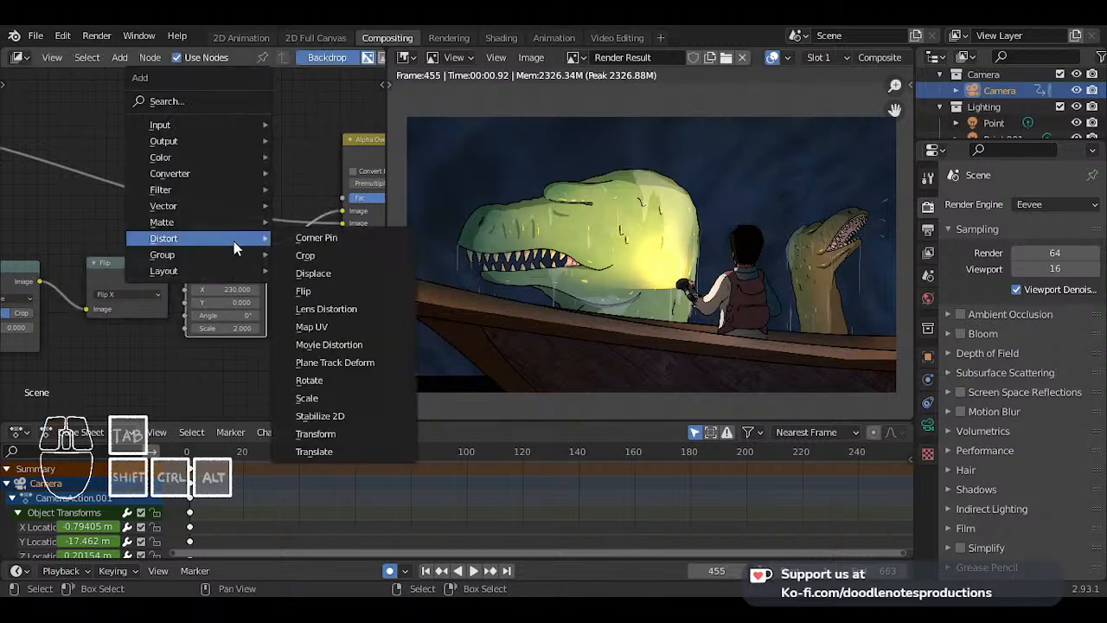
Insert an RGB Curves node after Transform and pull its curve down to darken the cave
{"action": "mouse_move", "coordinate": [235, 159]}
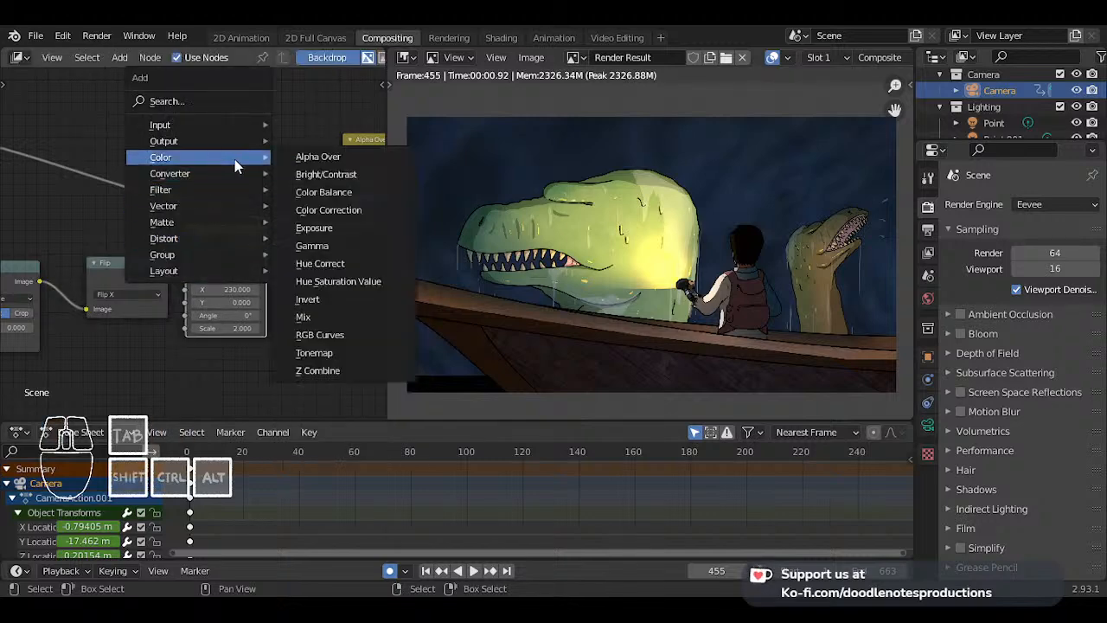
{"action": "left_click", "coordinate": [311, 335]}
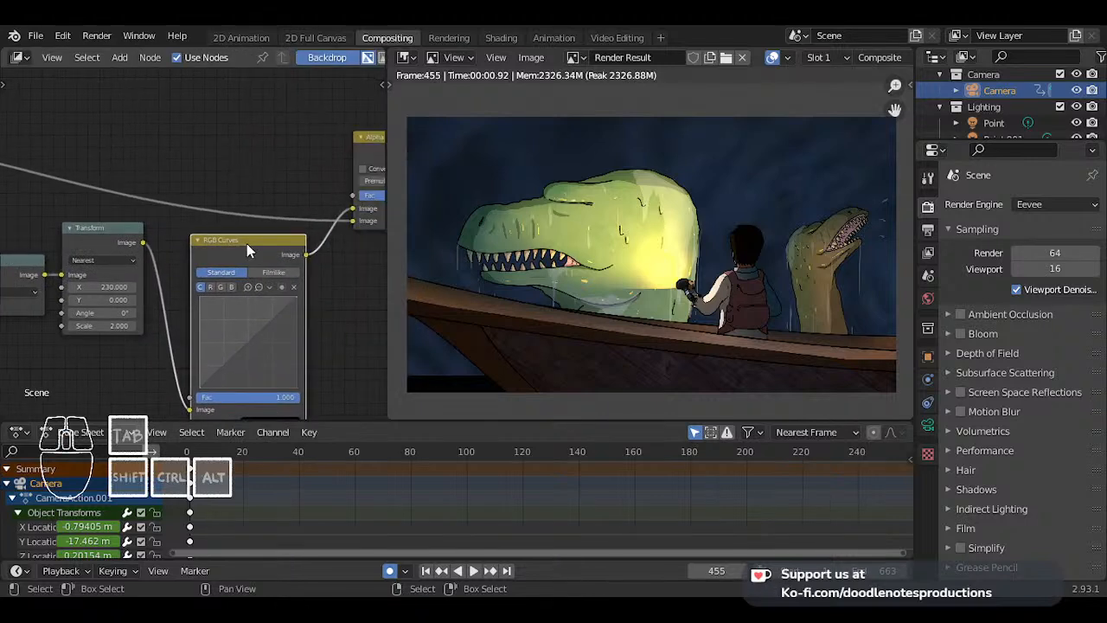
{"action": "left_click", "coordinate": [223, 277]}
{"action": "left_click_drag", "start_coordinate": [223, 334], "coordinate": [228, 344]}
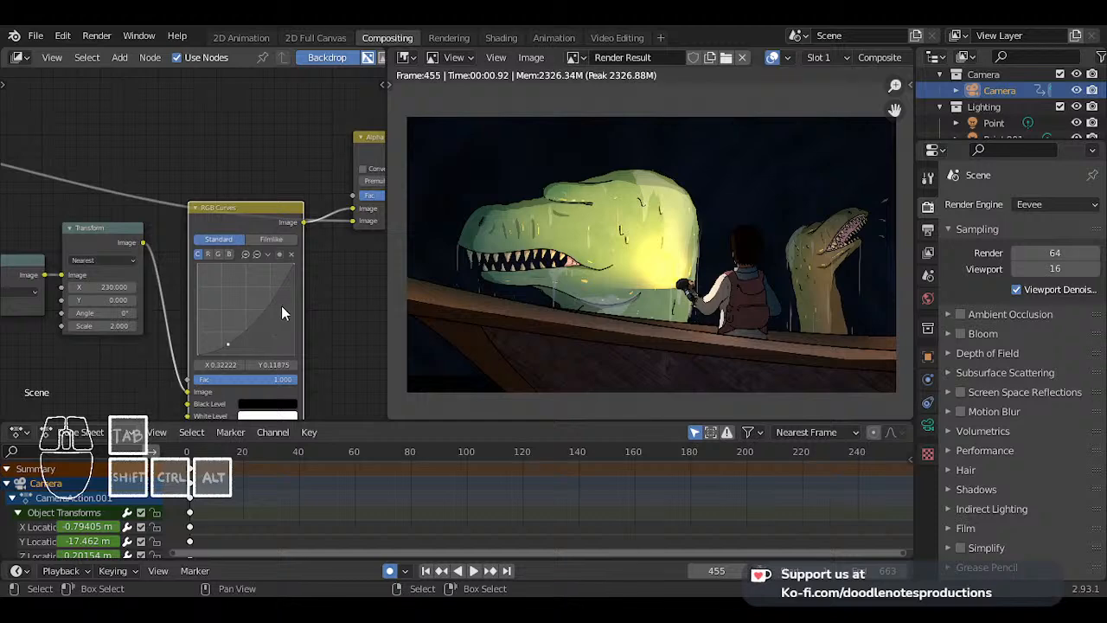
{"action": "left_click_drag", "start_coordinate": [264, 325], "coordinate": [277, 300]}
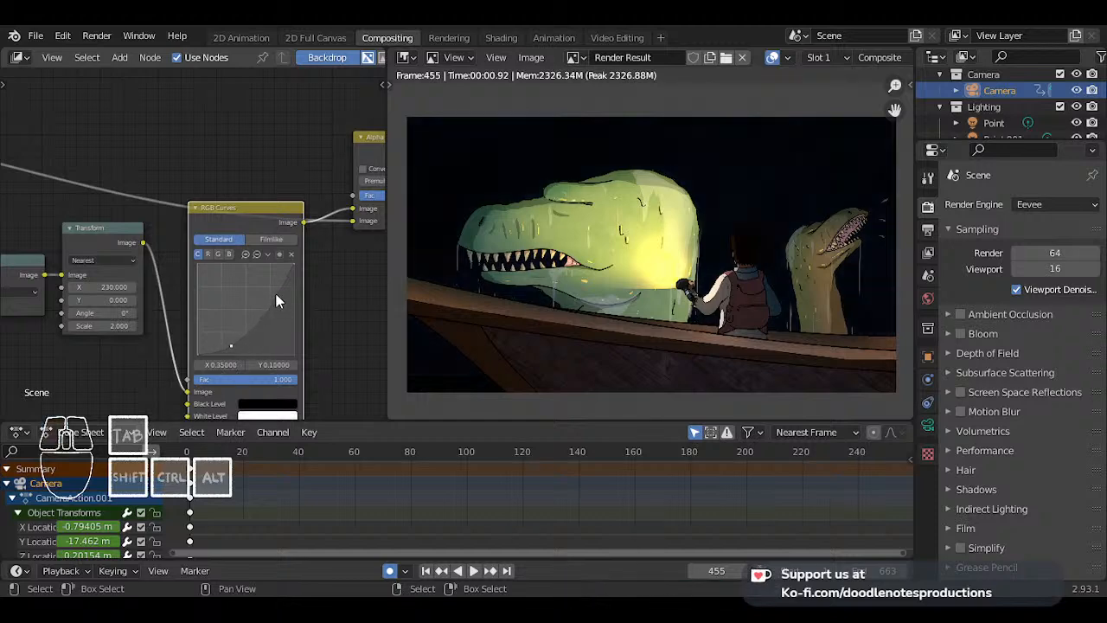
{"action": "mouse_move", "coordinate": [232, 344]}
{"action": "left_mouse_down"}
{"action": "mouse_move", "coordinate": [263, 327]}
{"action": "mouse_move", "coordinate": [228, 343]}
{"action": "left_mouse_up"}
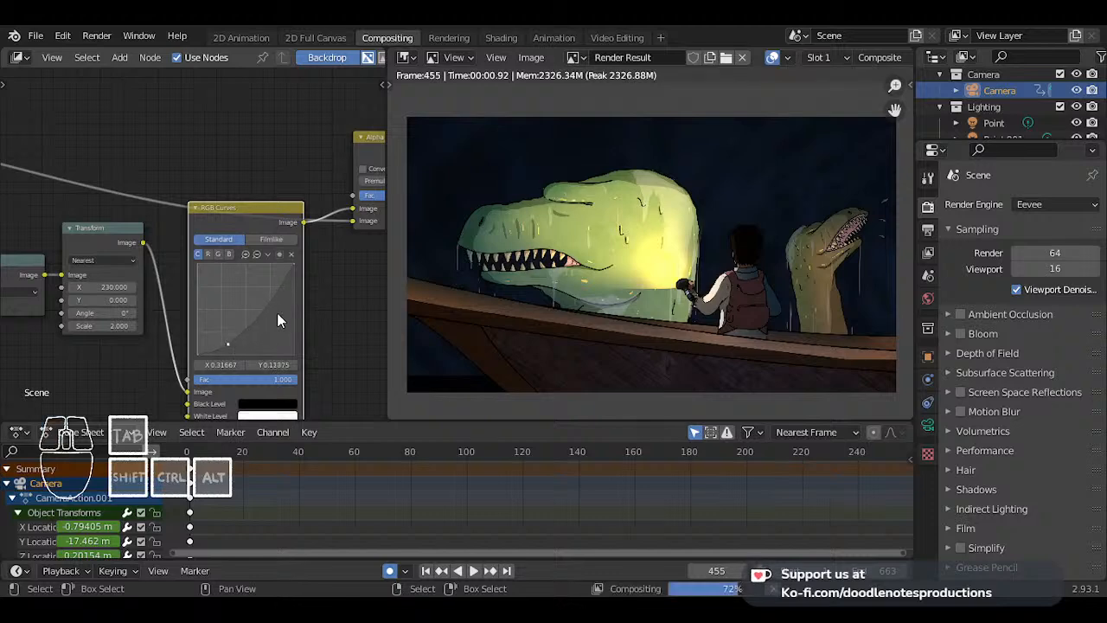
Move the Composite node further right and save The Serpents.blend
{"action": "scroll", "coordinate": [249, 210], "scroll_direction": "down", "scroll_amount": 4}
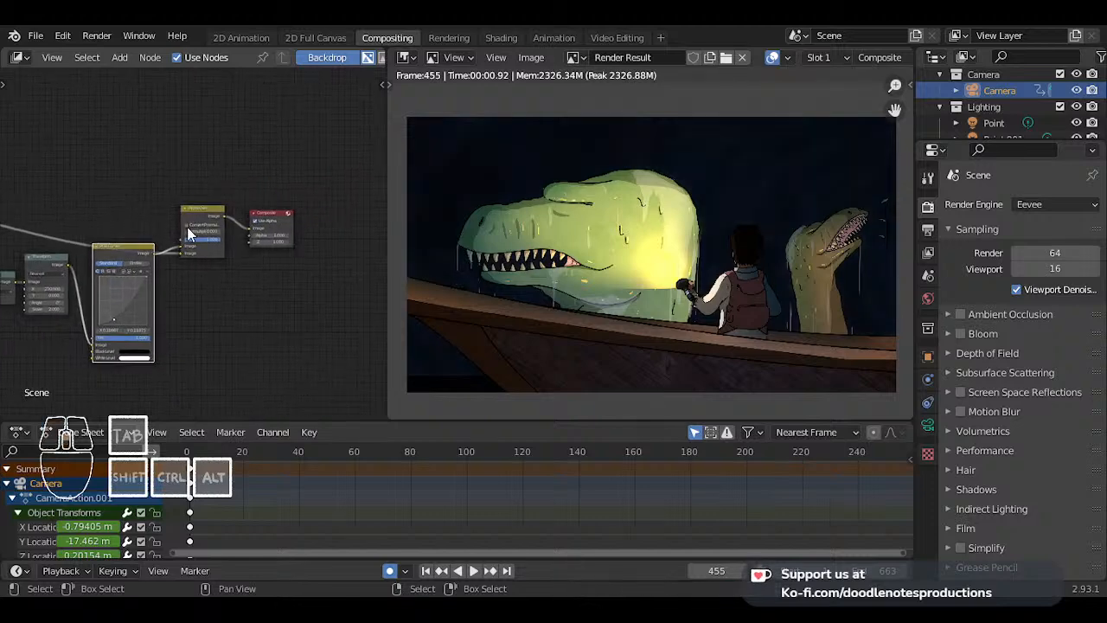
{"action": "middle_click_drag", "start_coordinate": [186, 227], "coordinate": [173, 230]}
{"action": "left_click_drag", "start_coordinate": [195, 215], "coordinate": [276, 219]}
{"action": "key", "text": "ctrl+s"}
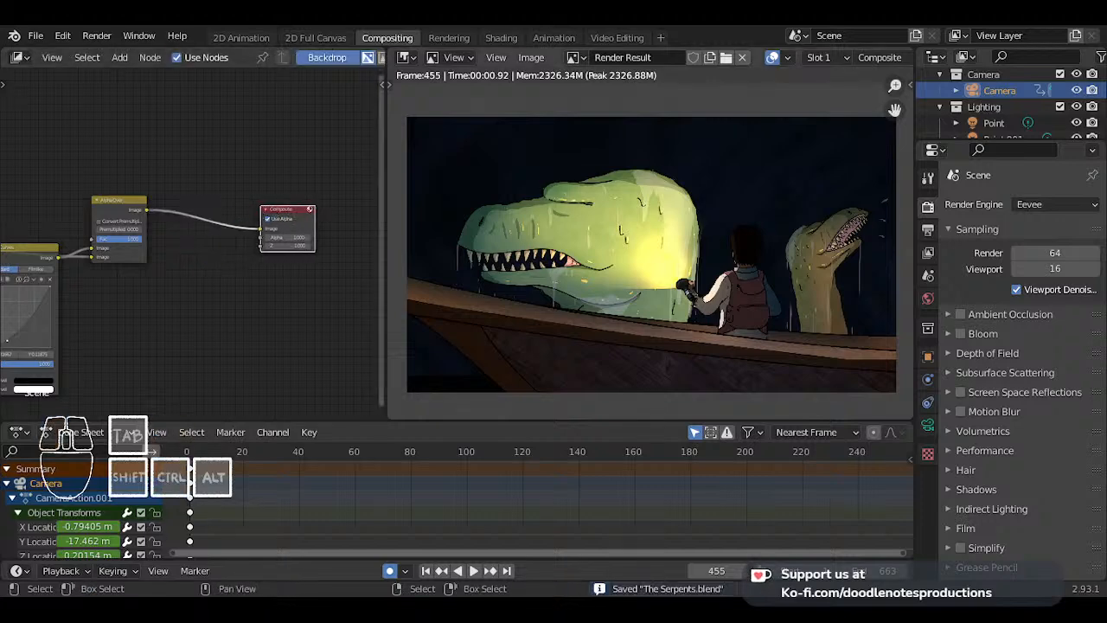
{"action": "scroll", "coordinate": [228, 218], "scroll_direction": "up", "scroll_amount": 1}
{"action": "key", "text": "shift+a"}
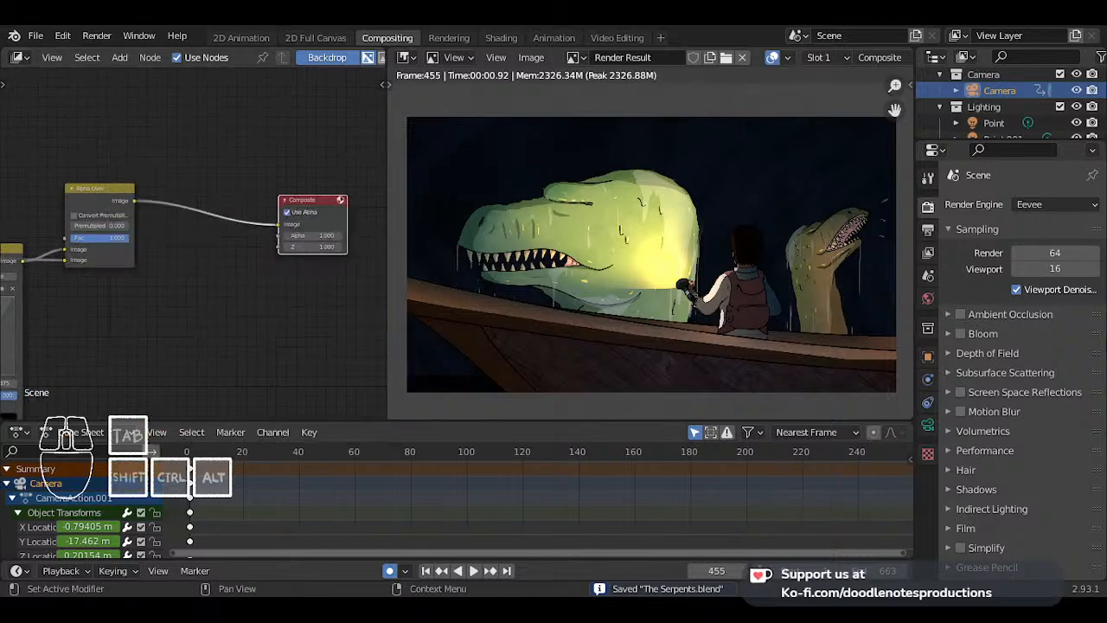
Save again, then open Render Properties' Color Management and keep the View Transform on Filmic
{"action": "scroll", "coordinate": [1015, 466], "scroll_direction": "down", "scroll_amount": 1}
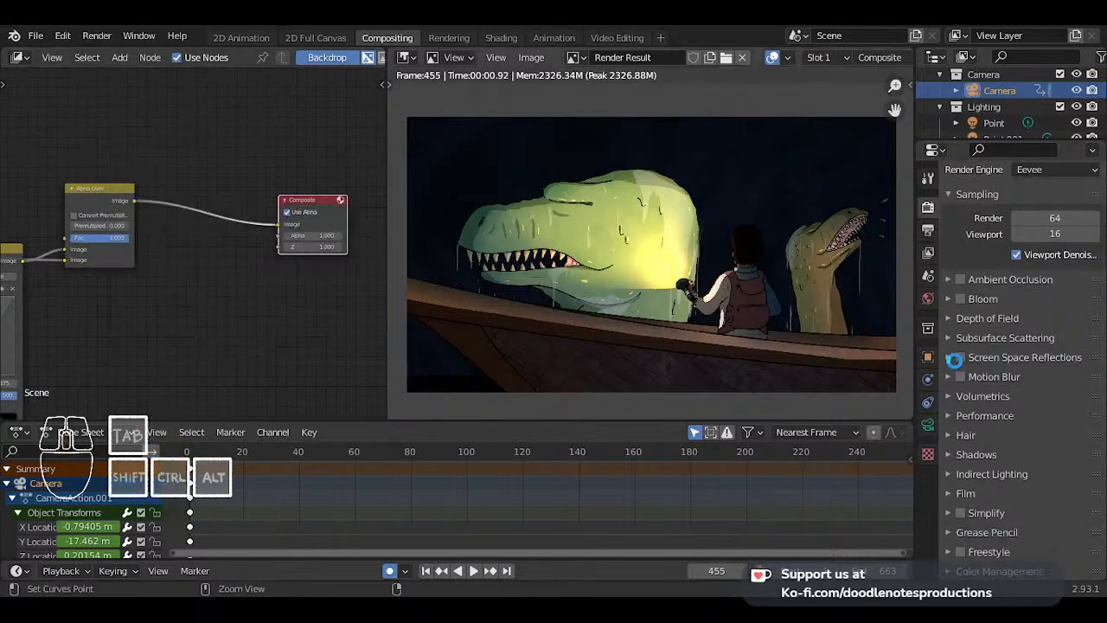
{"action": "left_click", "coordinate": [960, 280]}
{"action": "key", "text": "ctrl+s"}
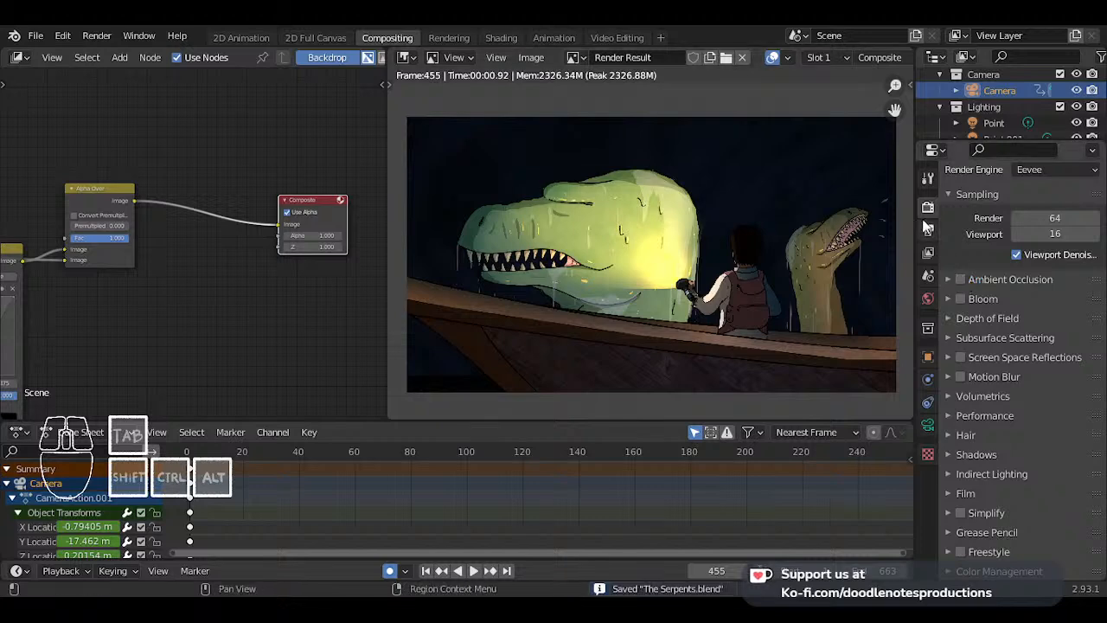
{"action": "left_click", "coordinate": [927, 178]}
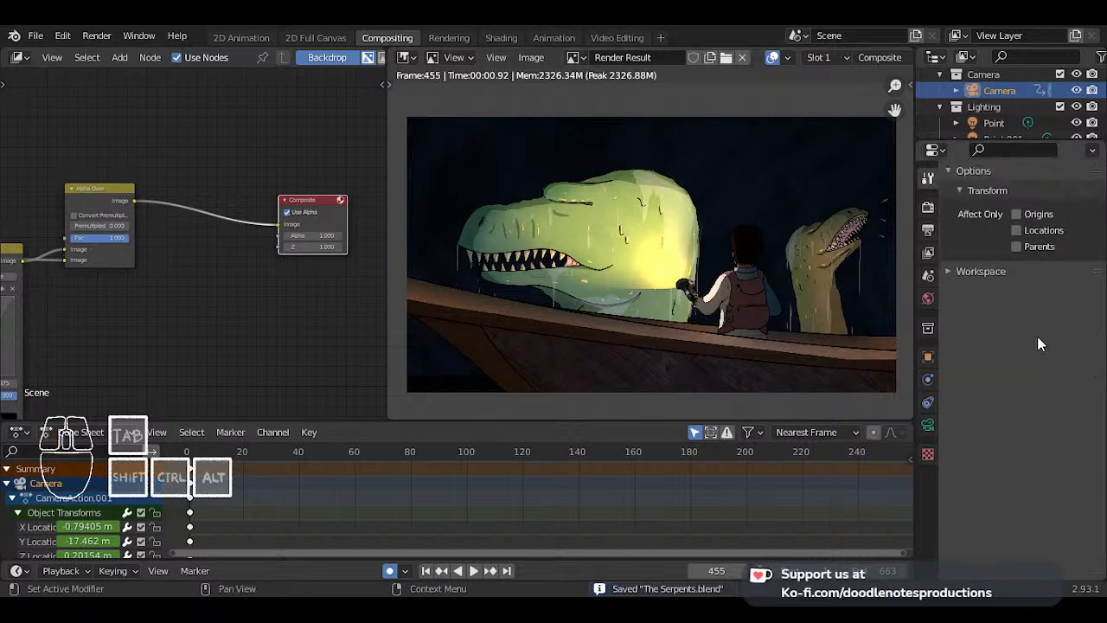
{"action": "left_click", "coordinate": [928, 207]}
{"action": "scroll", "coordinate": [1023, 451], "scroll_direction": "down", "scroll_amount": 1}
{"action": "scroll", "coordinate": [1012, 549], "scroll_direction": "down", "scroll_amount": 1}
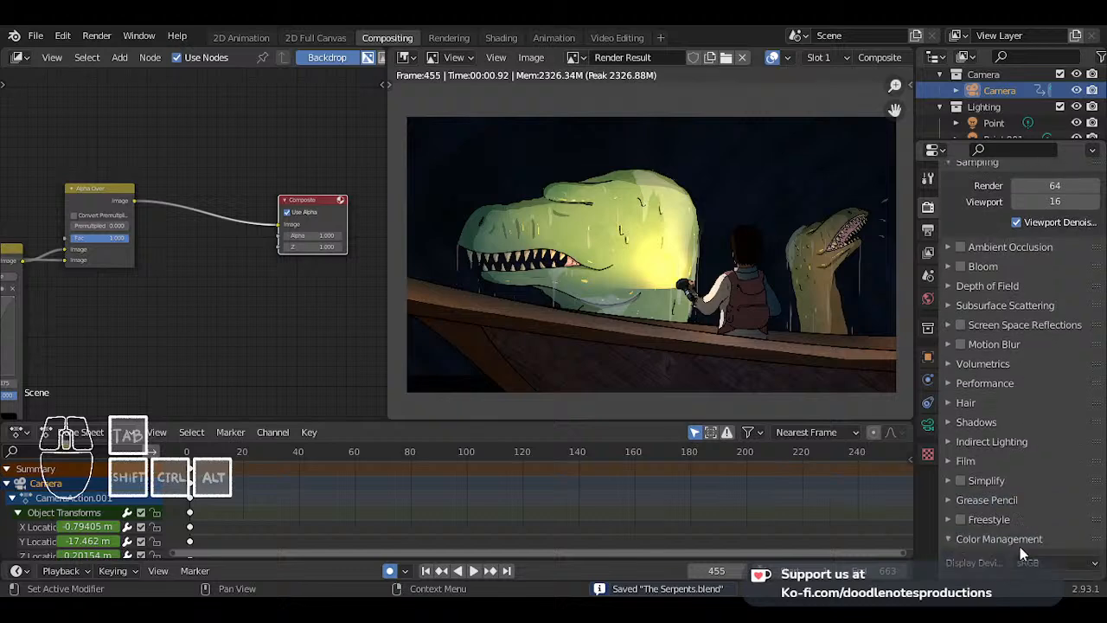
{"action": "left_click", "coordinate": [1020, 538]}
{"action": "scroll", "coordinate": [1038, 510], "scroll_direction": "down", "scroll_amount": 3}
{"action": "left_click", "coordinate": [1053, 472]}
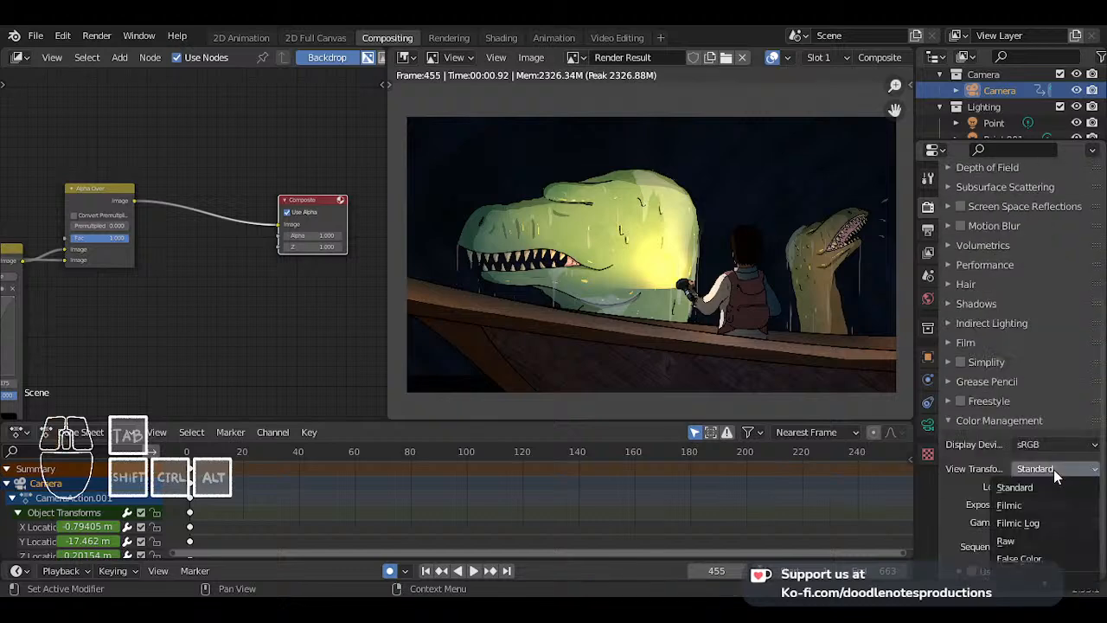
{"action": "left_click", "coordinate": [1027, 505]}
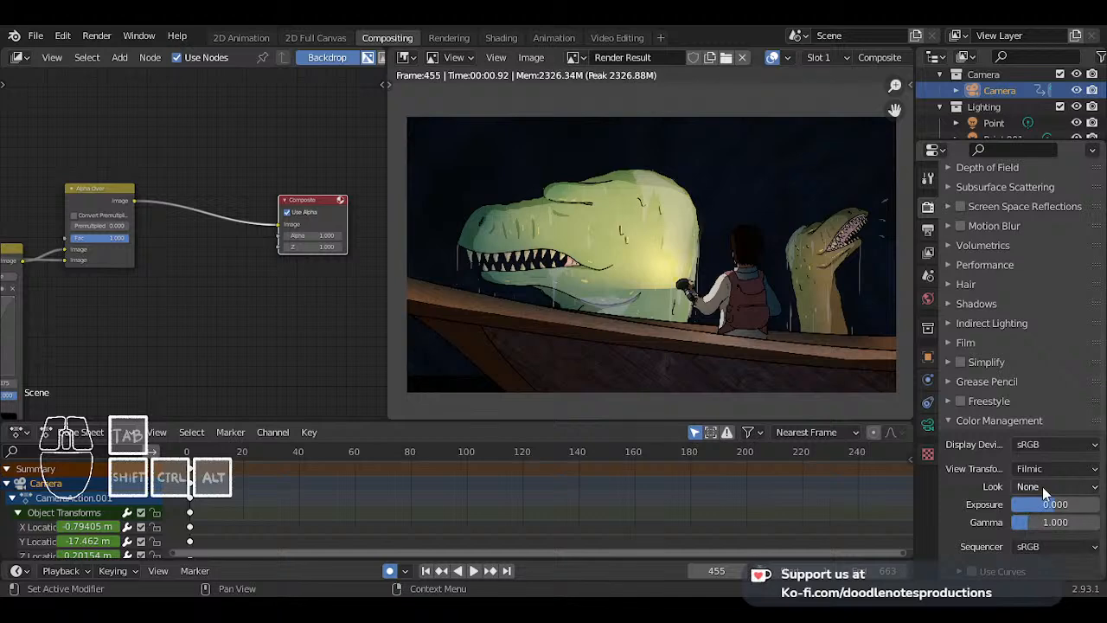
Compare Look presets and settle on Medium Contrast instead of Medium High Contrast
{"action": "left_click", "coordinate": [1043, 486]}
{"action": "left_click", "coordinate": [1030, 395]}
{"action": "left_click", "coordinate": [1030, 399]}
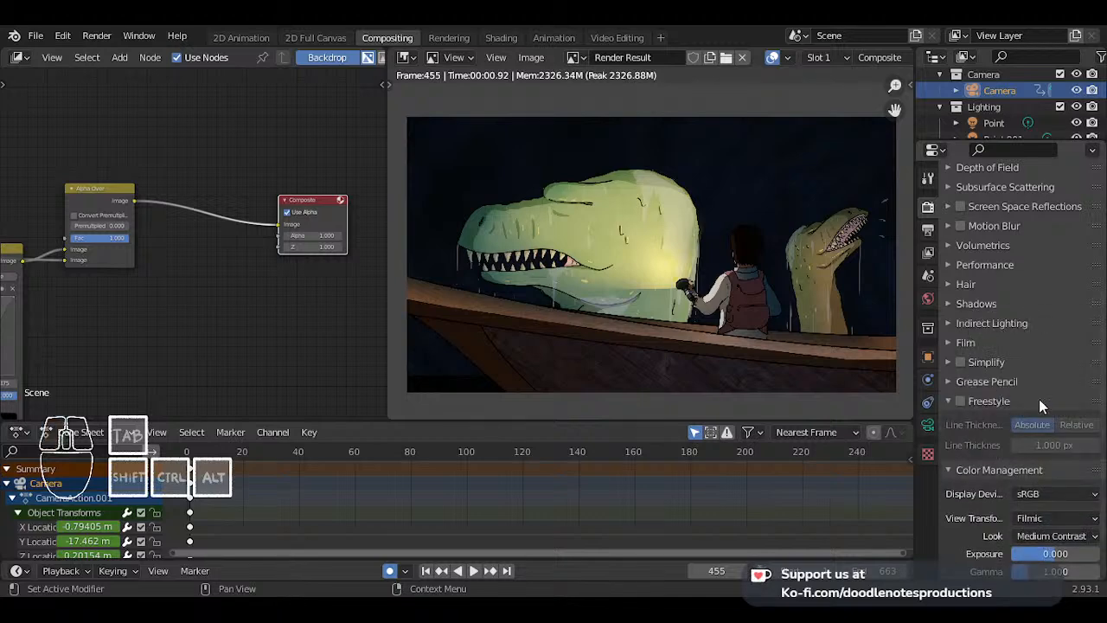
{"action": "left_click", "coordinate": [1051, 537]}
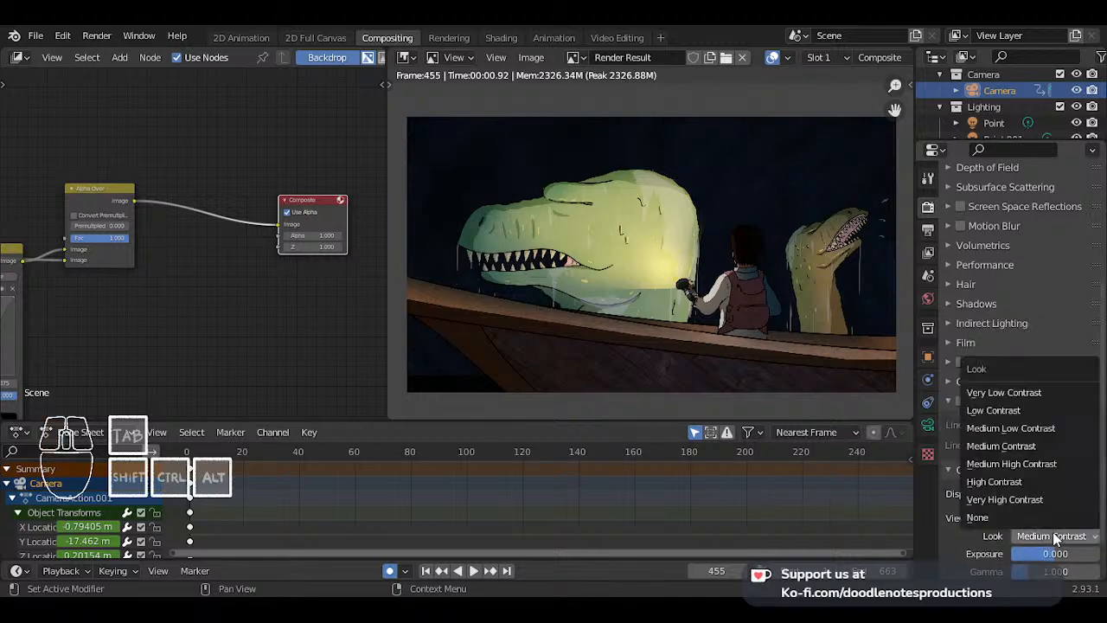
{"action": "left_click", "coordinate": [1039, 464]}
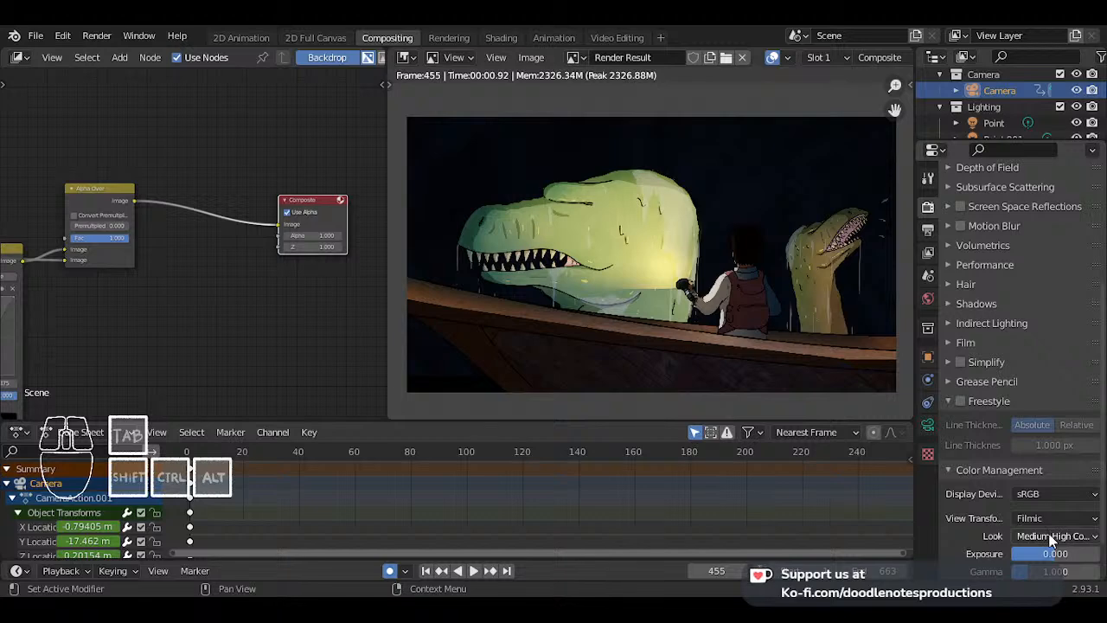
{"action": "scroll", "coordinate": [651, 236], "scroll_direction": "up", "scroll_amount": 3}
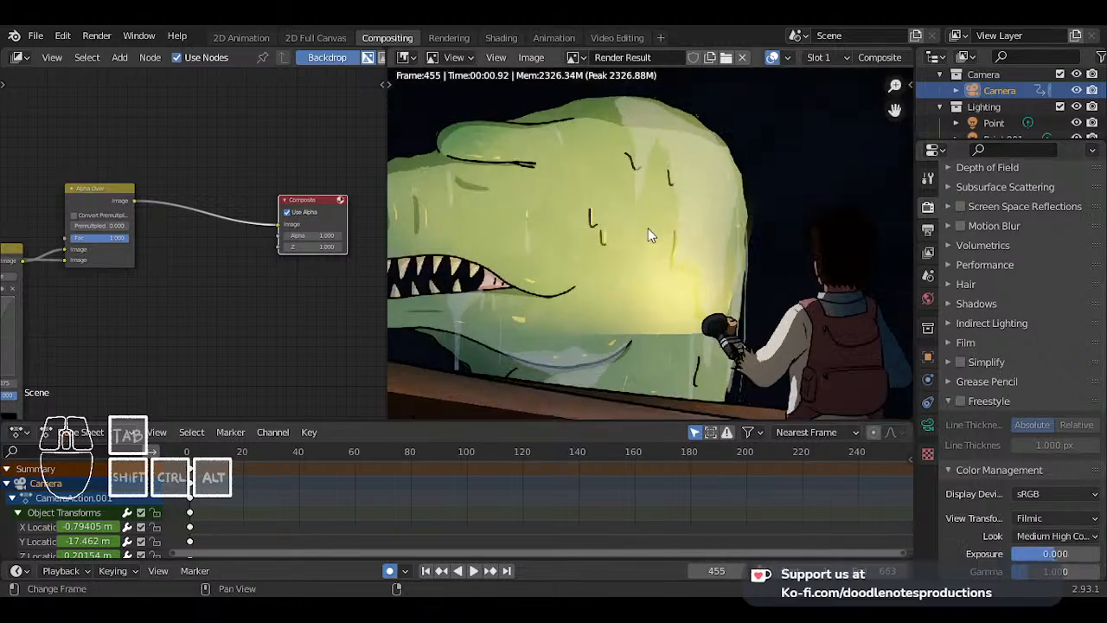
{"action": "scroll", "coordinate": [648, 230], "scroll_direction": "down", "scroll_amount": 3}
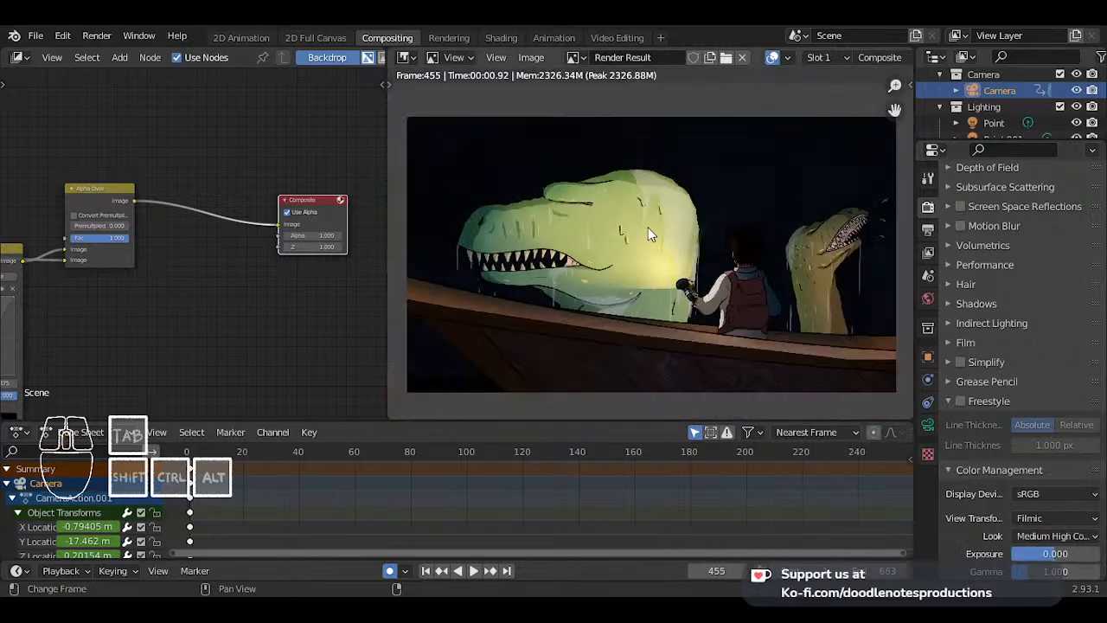
{"action": "scroll", "coordinate": [1029, 475], "scroll_direction": "down", "scroll_amount": 2}
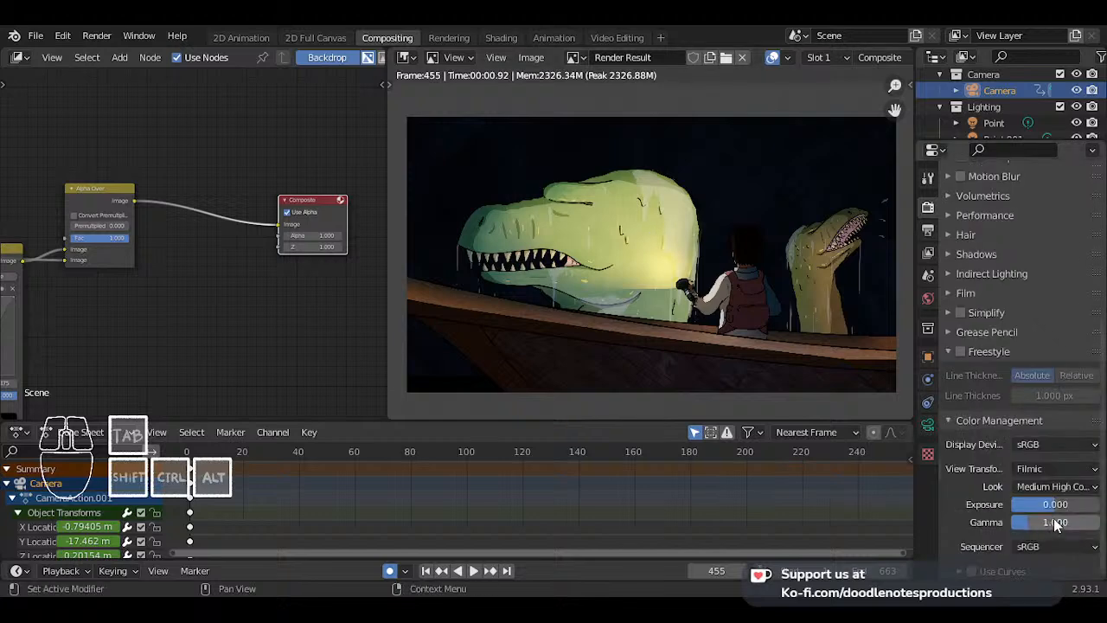
{"action": "left_click", "coordinate": [1060, 474]}
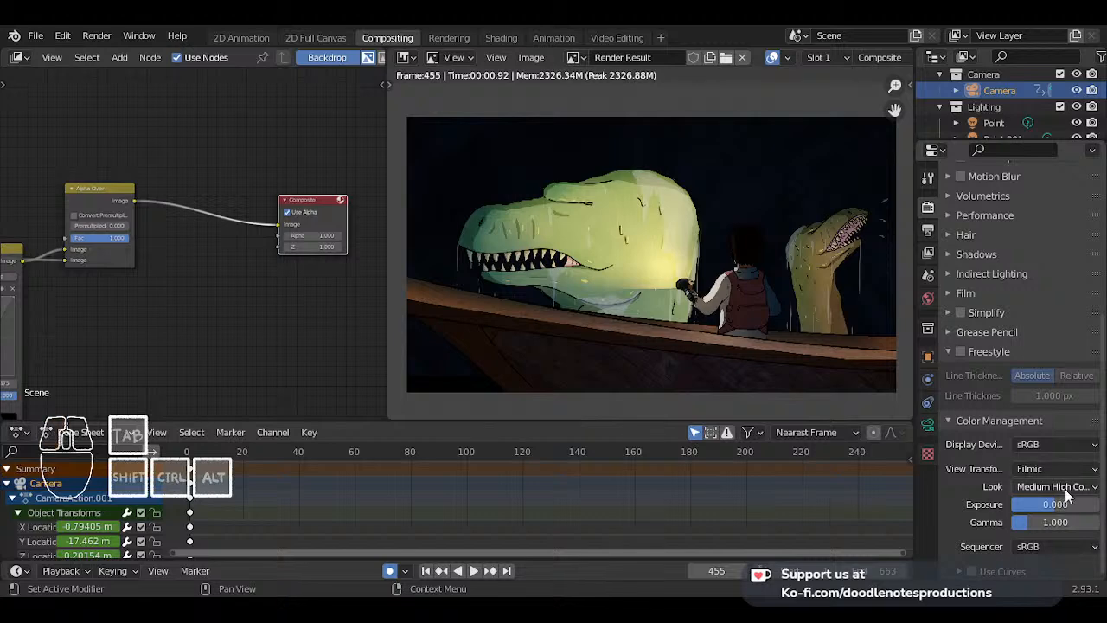
{"action": "left_click", "coordinate": [1064, 486]}
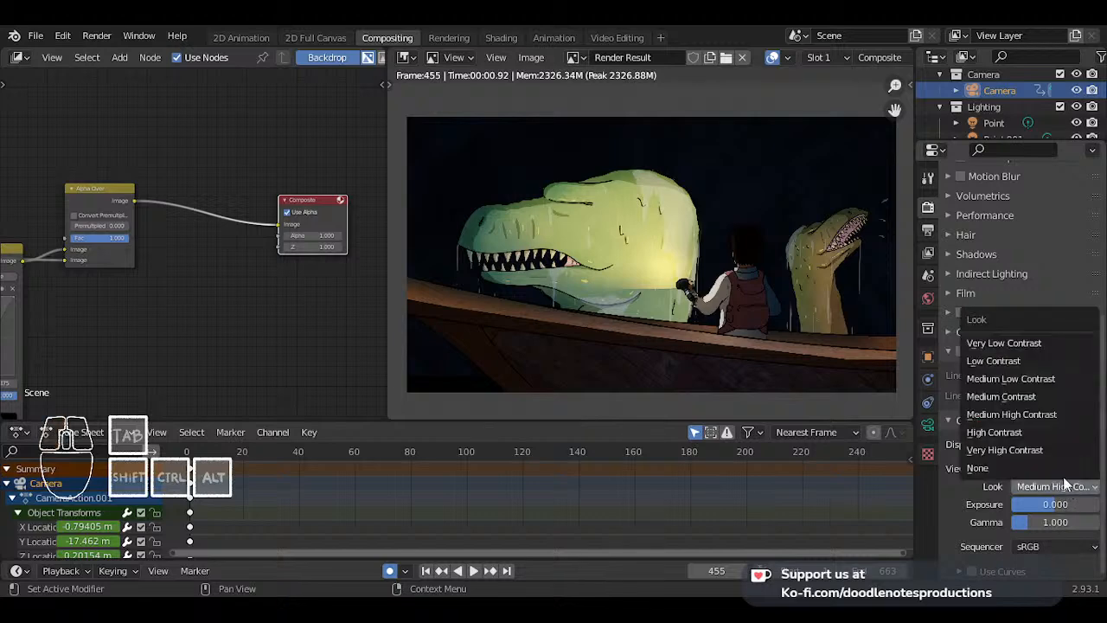
{"action": "left_click", "coordinate": [1032, 395]}
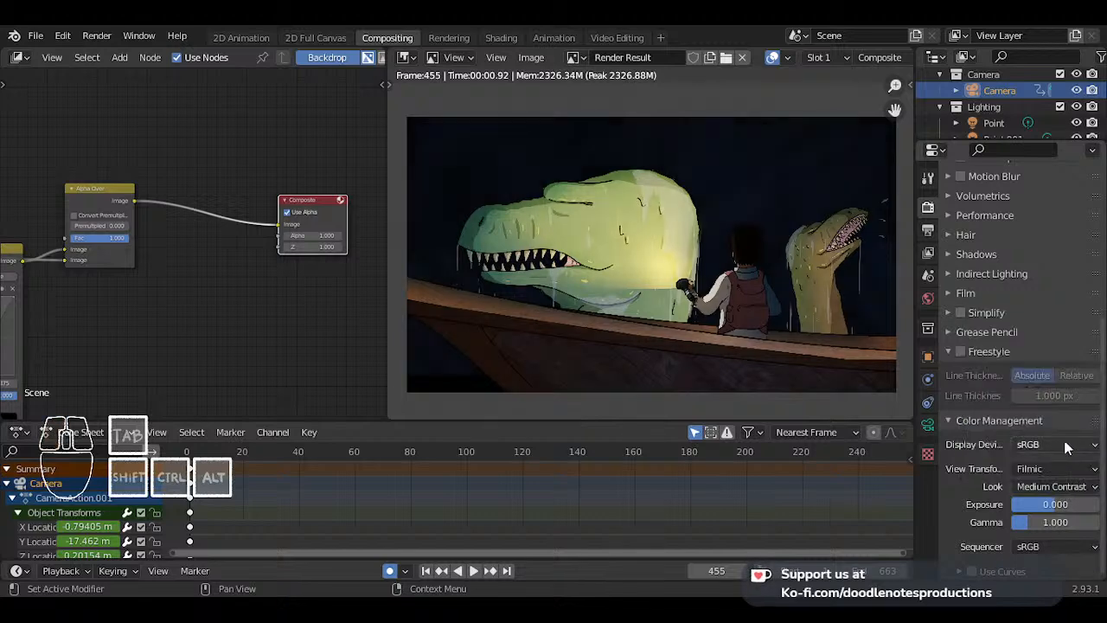
Insert RGB Curves between Alpha Over and Composite, adding shadow and highlight points on the combined curve
{"action": "scroll", "coordinate": [178, 247], "scroll_direction": "up", "scroll_amount": 1}
{"action": "key", "text": "shift+a"}
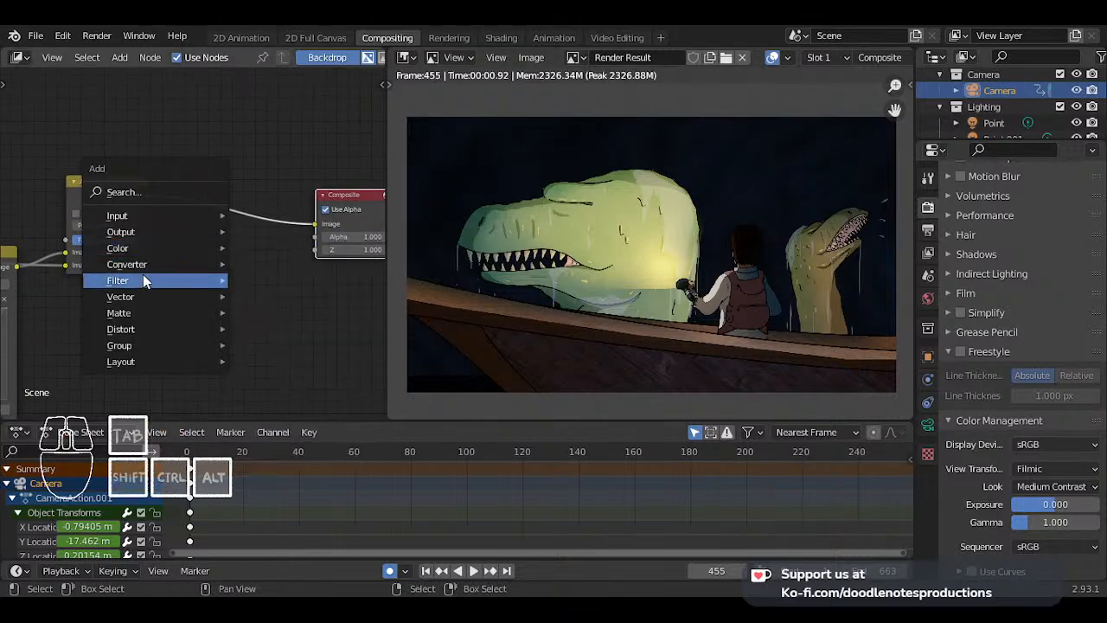
{"action": "mouse_move", "coordinate": [158, 251]}
{"action": "left_click", "coordinate": [277, 426]}
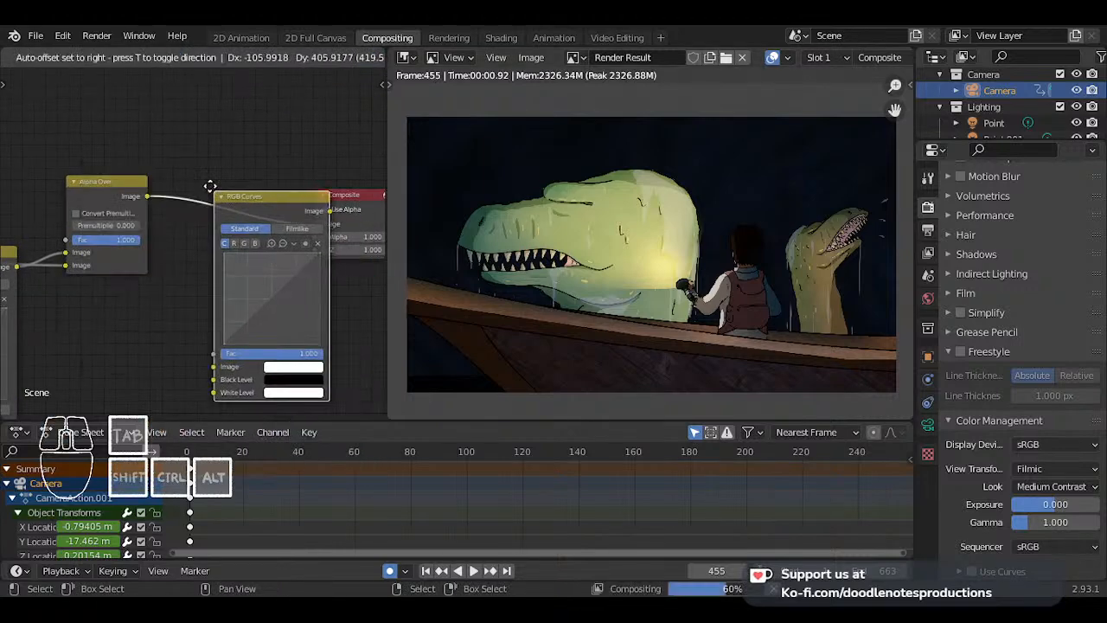
{"action": "left_click", "coordinate": [177, 94]}
{"action": "scroll", "coordinate": [216, 227], "scroll_direction": "up", "scroll_amount": 2}
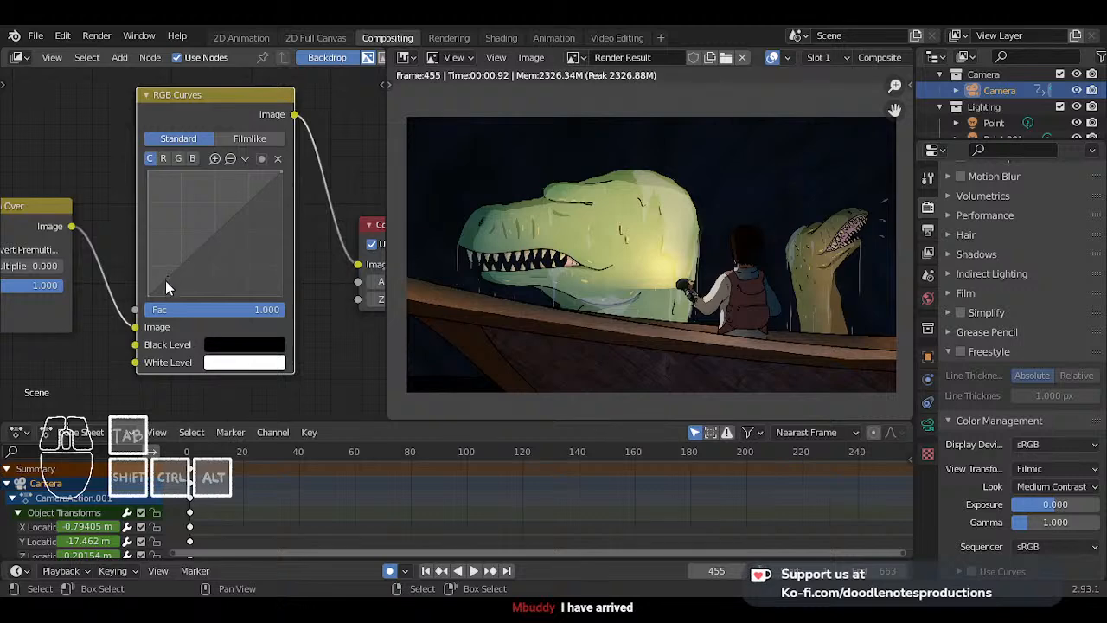
{"action": "left_click", "coordinate": [166, 282]}
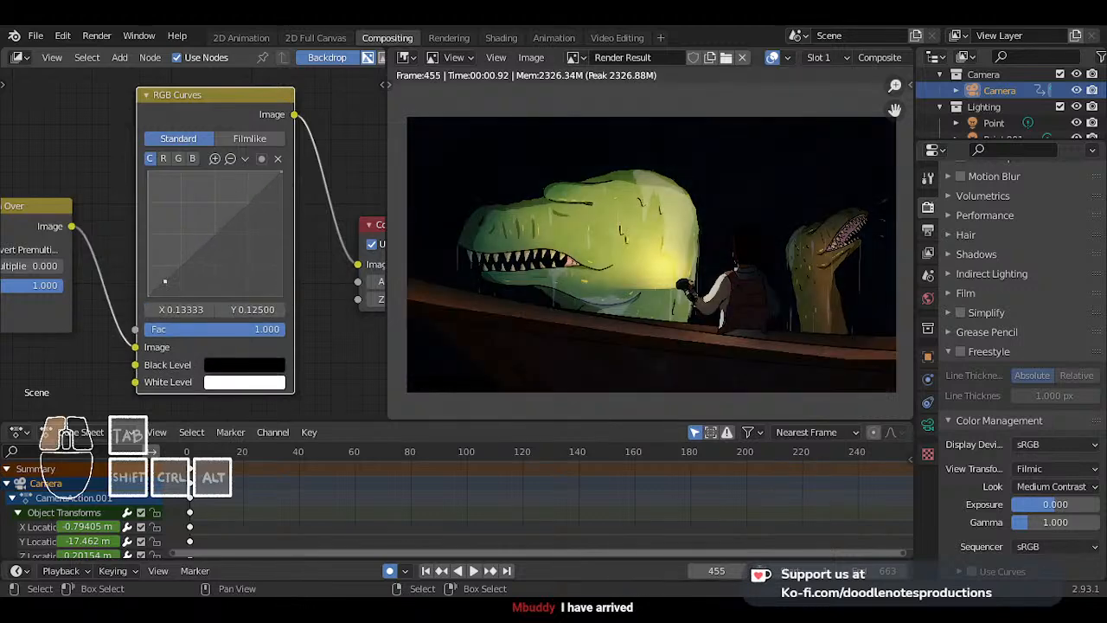
{"action": "left_click", "coordinate": [242, 196]}
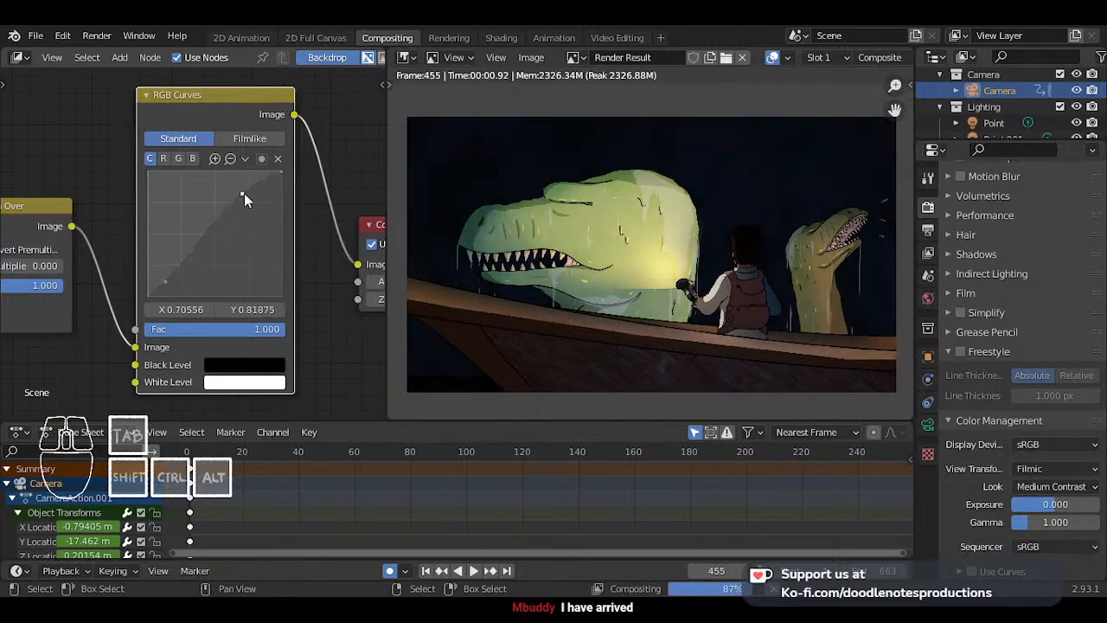
{"action": "left_click_drag", "start_coordinate": [243, 195], "coordinate": [245, 198]}
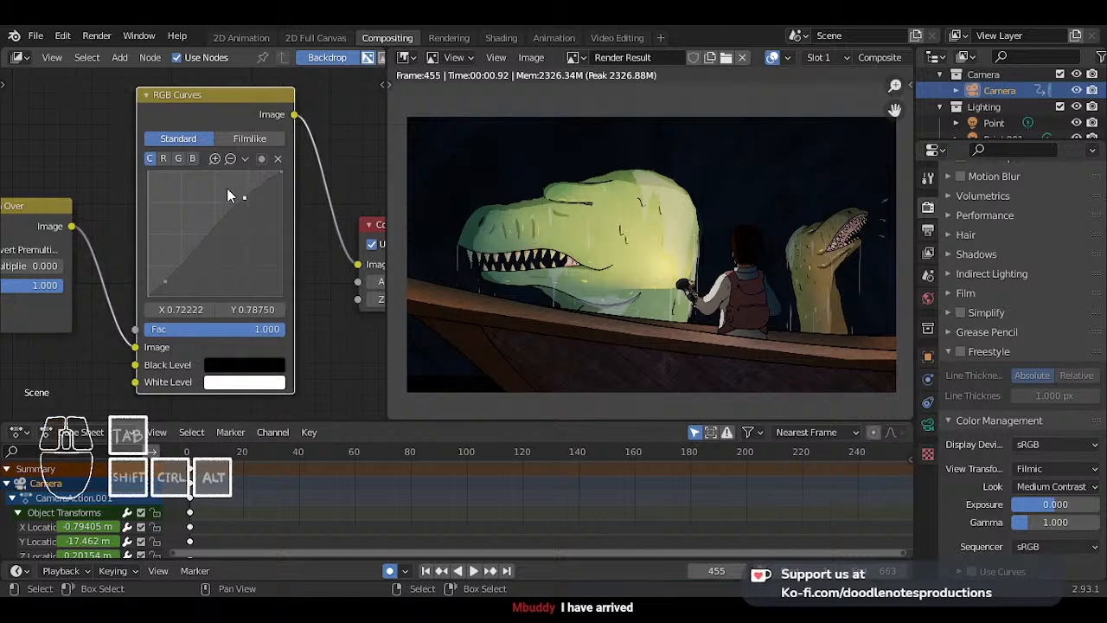
Lower red in shadows and highlights, then lift blue shadows and reduce blue highlights
{"action": "left_click", "coordinate": [164, 159]}
{"action": "left_click", "coordinate": [193, 255]}
{"action": "mouse_move", "coordinate": [192, 254]}
{"action": "left_mouse_down"}
{"action": "mouse_move", "coordinate": [199, 266]}
{"action": "mouse_move", "coordinate": [186, 263]}
{"action": "left_mouse_up"}
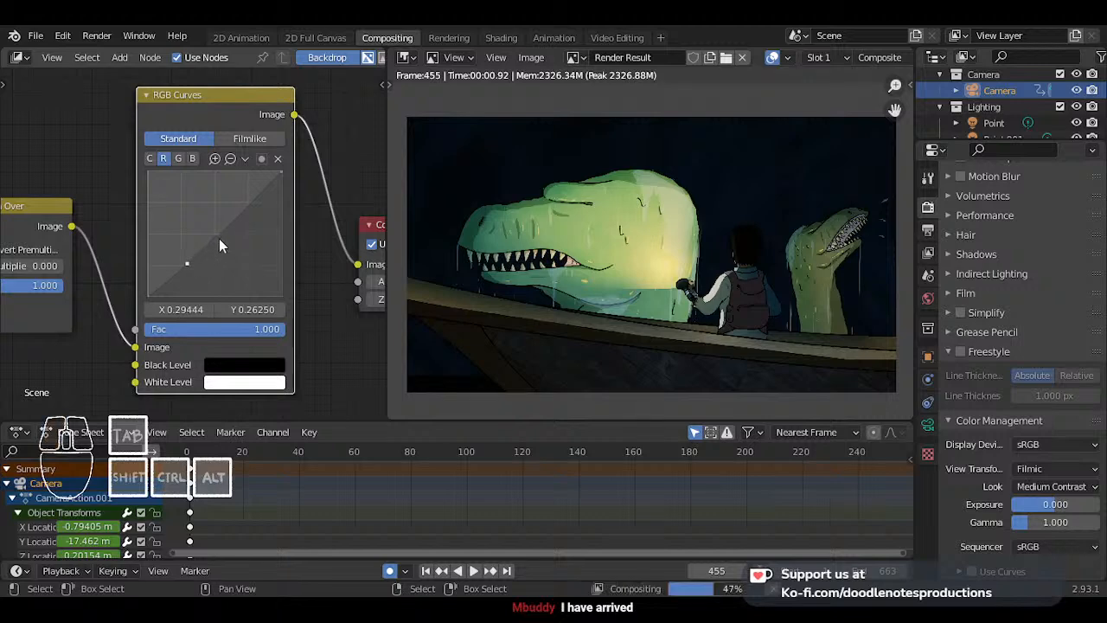
{"action": "left_click", "coordinate": [246, 180]}
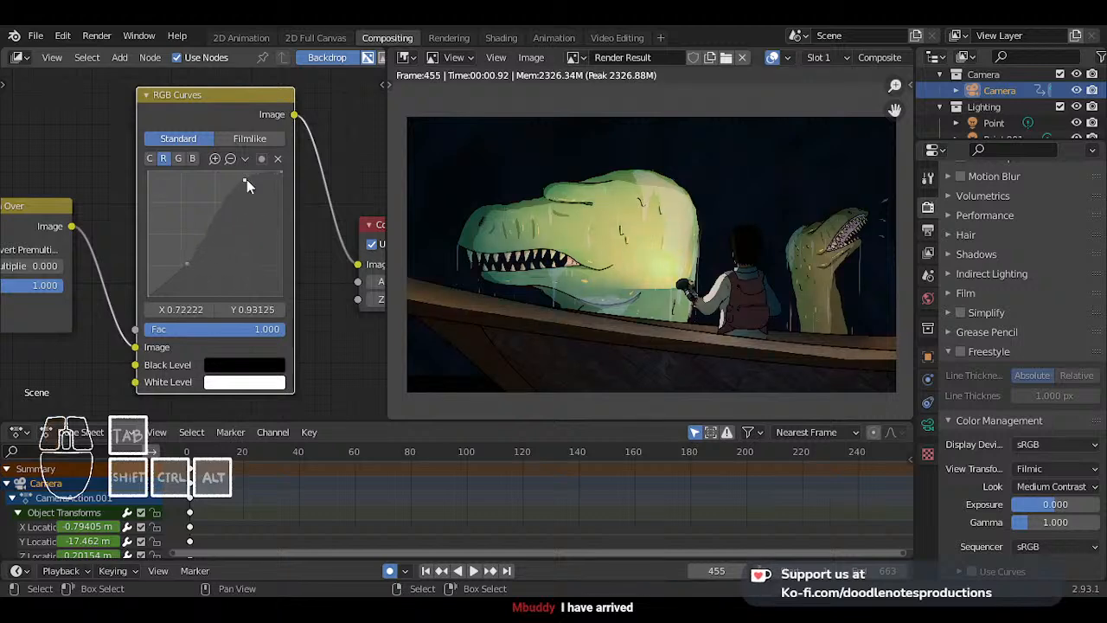
{"action": "left_click_drag", "start_coordinate": [246, 179], "coordinate": [248, 191]}
{"action": "left_click", "coordinate": [192, 160]}
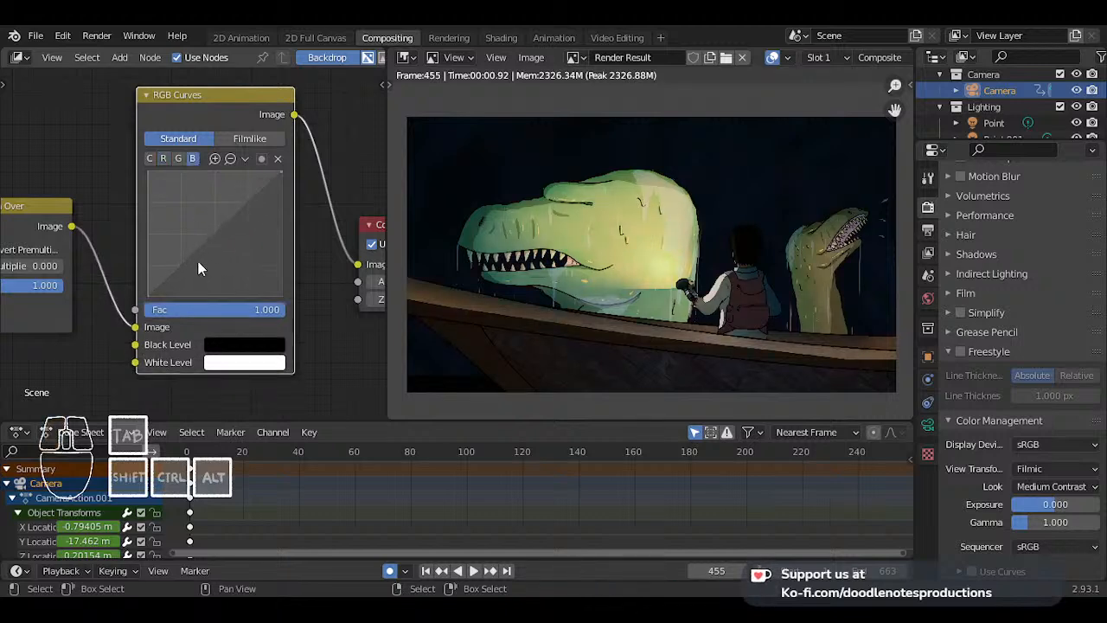
{"action": "left_click_drag", "start_coordinate": [168, 279], "coordinate": [162, 277]}
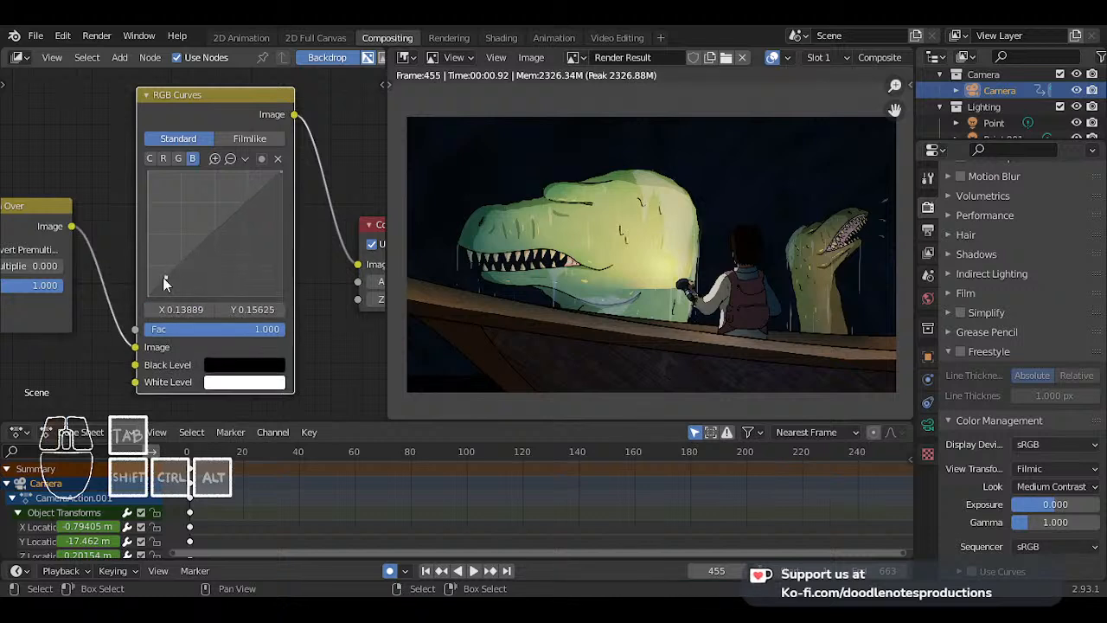
{"action": "mouse_move", "coordinate": [237, 211]}
{"action": "left_mouse_down"}
{"action": "mouse_move", "coordinate": [246, 224]}
{"action": "mouse_move", "coordinate": [242, 212]}
{"action": "left_mouse_up"}
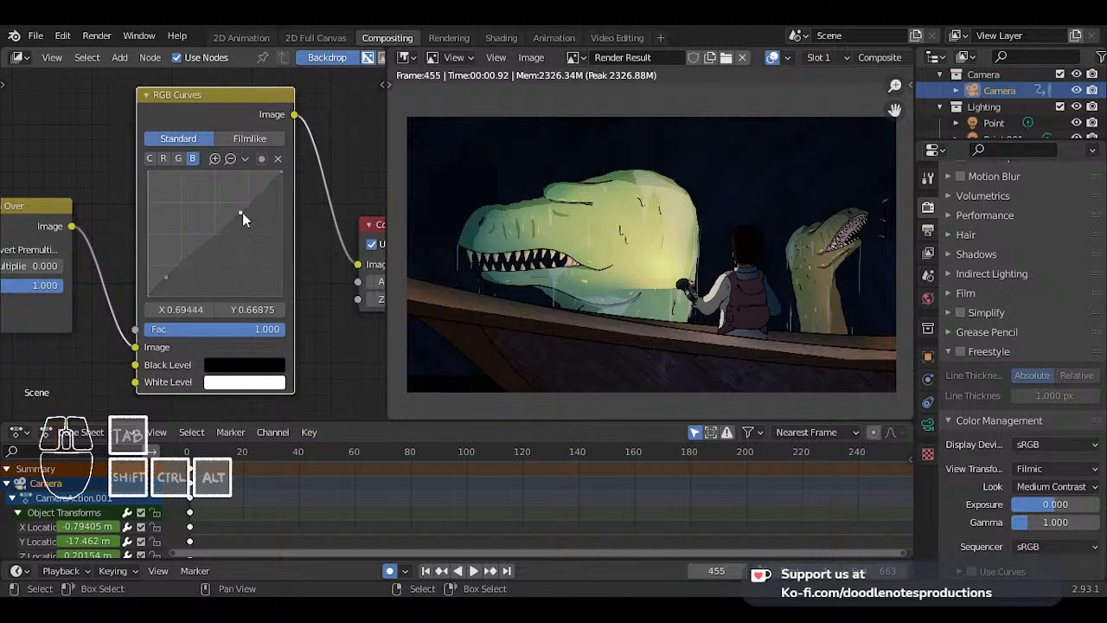
Shape the green channel curve into an S-curve with shadow and highlight points
{"action": "left_click", "coordinate": [179, 159]}
{"action": "left_click_drag", "start_coordinate": [194, 246], "coordinate": [224, 215]}
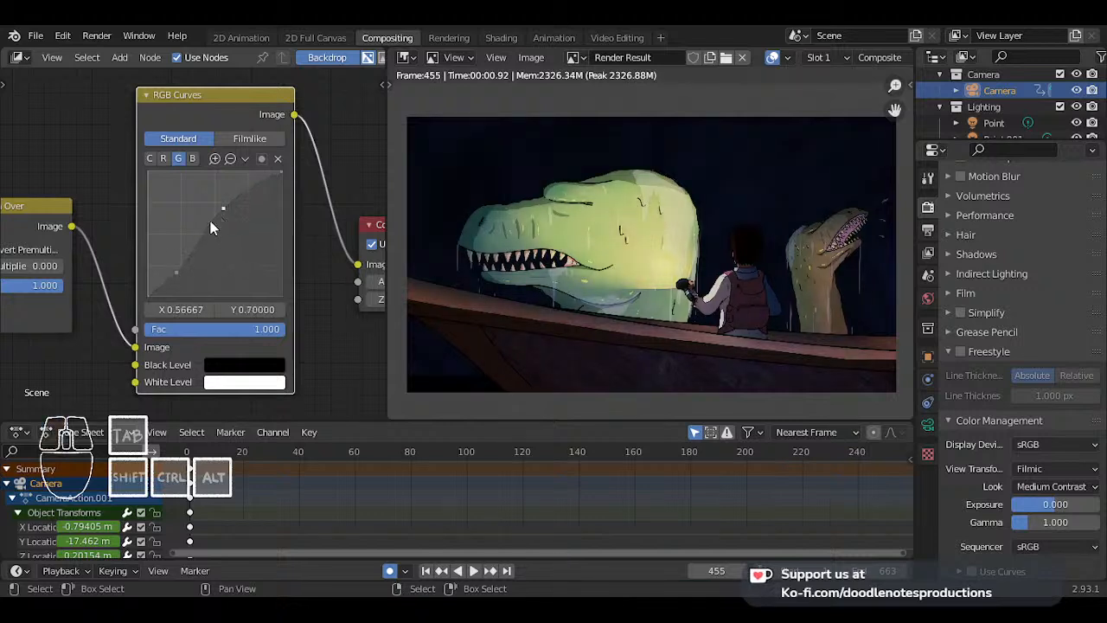
{"action": "mouse_move", "coordinate": [176, 272]}
{"action": "left_mouse_down"}
{"action": "mouse_move", "coordinate": [166, 269]}
{"action": "mouse_move", "coordinate": [175, 284]}
{"action": "left_mouse_up"}
{"action": "left_click_drag", "start_coordinate": [225, 208], "coordinate": [229, 190]}
{"action": "left_click_drag", "start_coordinate": [231, 189], "coordinate": [234, 197]}
{"action": "scroll", "coordinate": [240, 194], "scroll_direction": "down", "scroll_amount": 3}
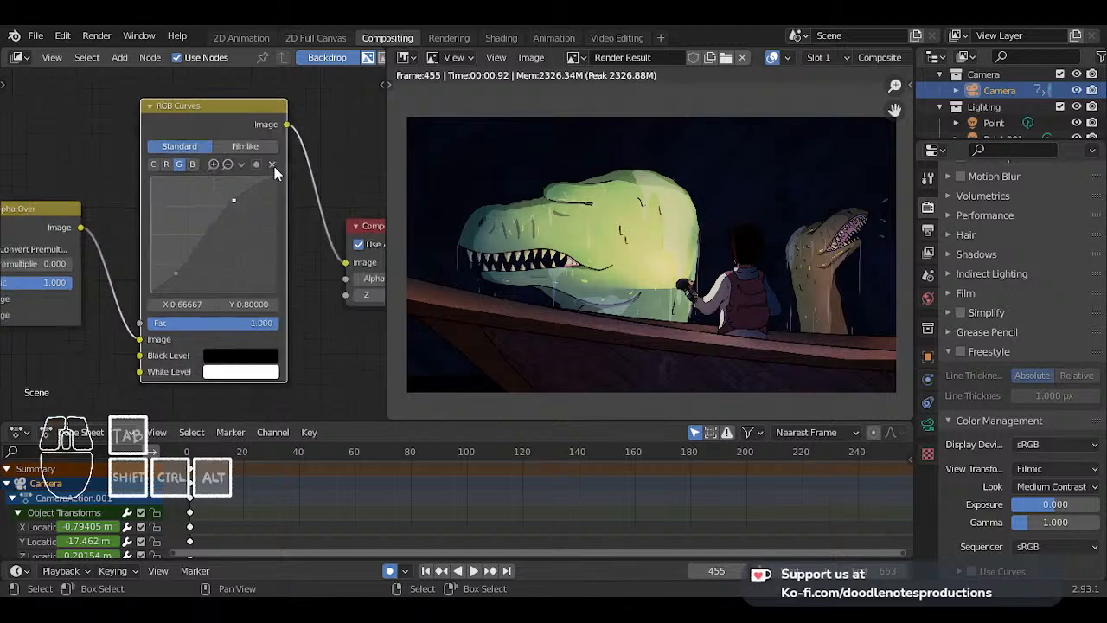
Add an empty Image input node to the compositor graph
{"action": "key", "text": "shift+a"}
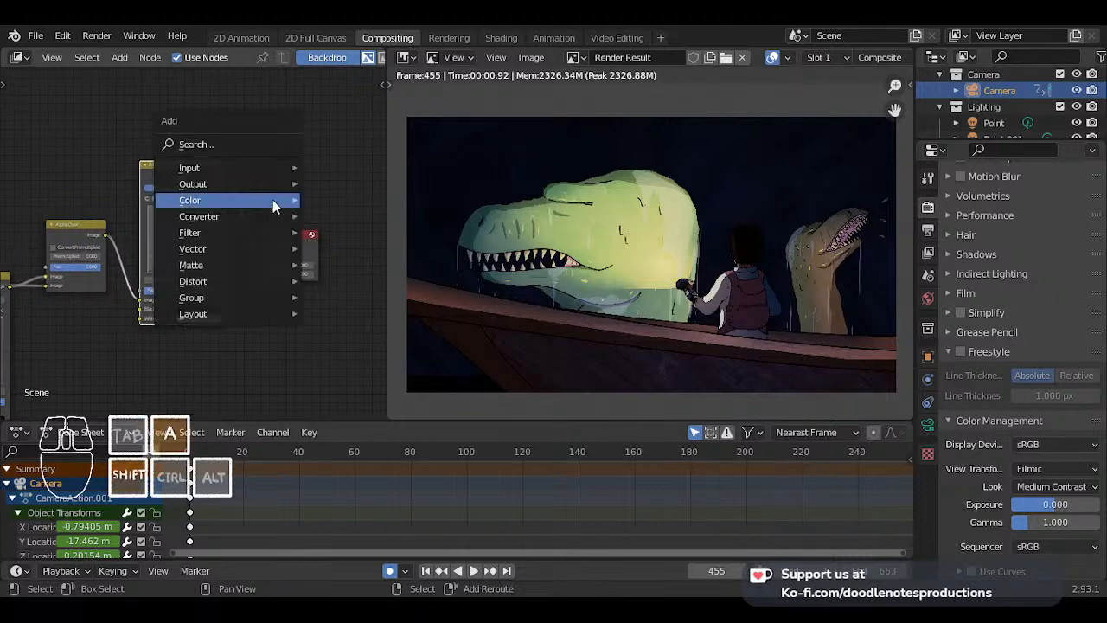
{"action": "mouse_move", "coordinate": [239, 170]}
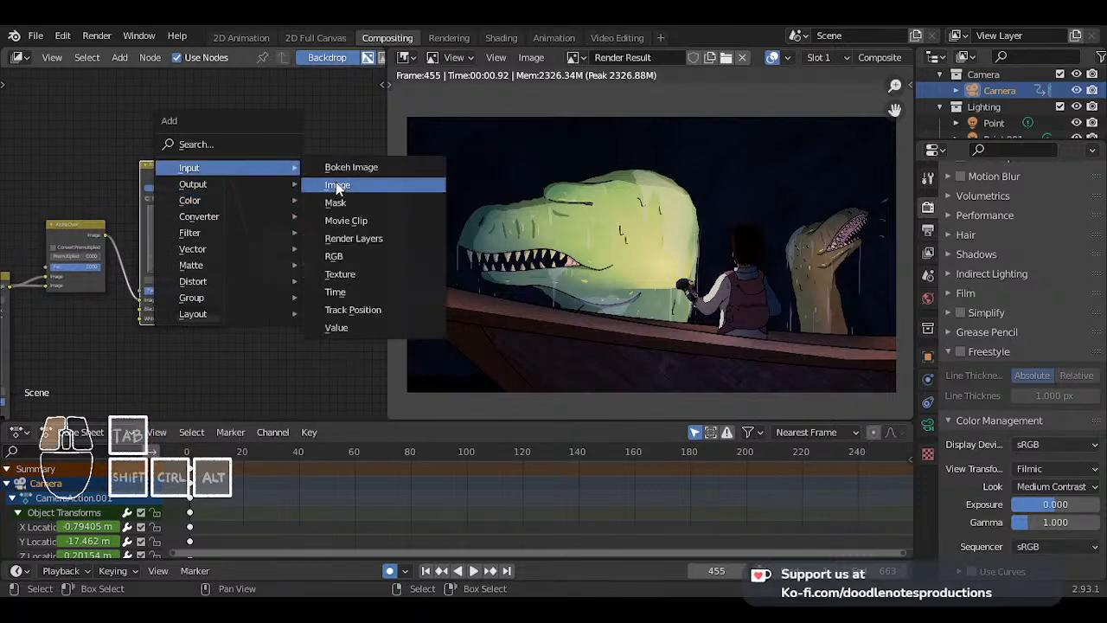
{"action": "left_click", "coordinate": [338, 185]}
{"action": "left_click", "coordinate": [159, 400]}
{"action": "scroll", "coordinate": [237, 280], "scroll_direction": "up", "scroll_amount": 1}
{"action": "middle_click_drag", "start_coordinate": [237, 279], "coordinate": [285, 384]}
Insert a Mix color node between the second RGB Curves node and Composite
{"action": "key", "text": "shift+a"}
{"action": "mouse_move", "coordinate": [284, 214]}
{"action": "mouse_move", "coordinate": [235, 270]}
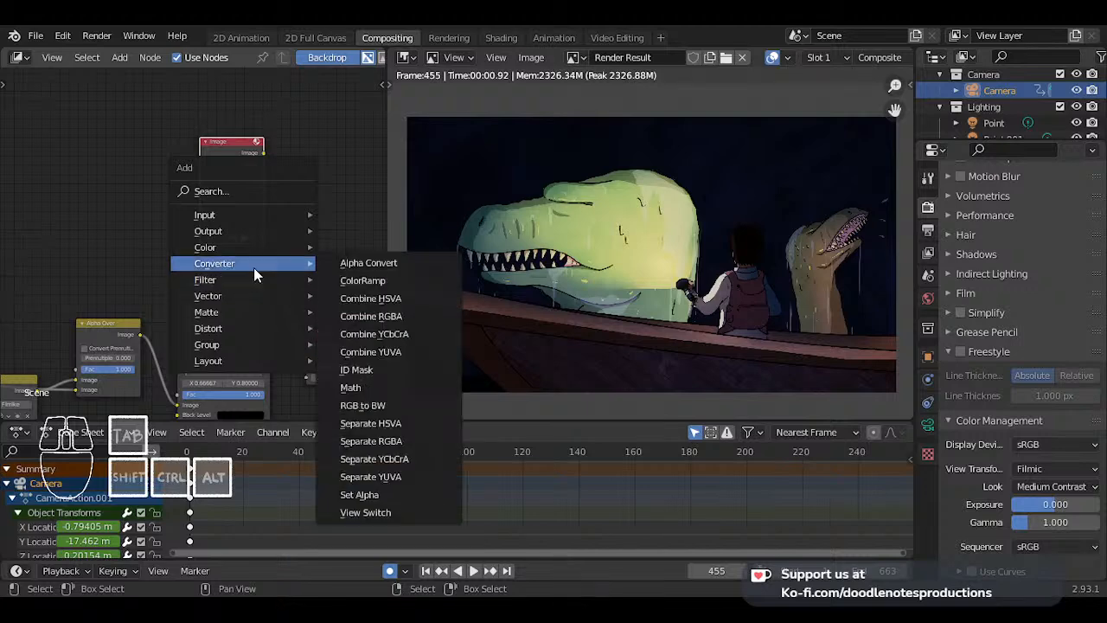
{"action": "mouse_move", "coordinate": [240, 248]}
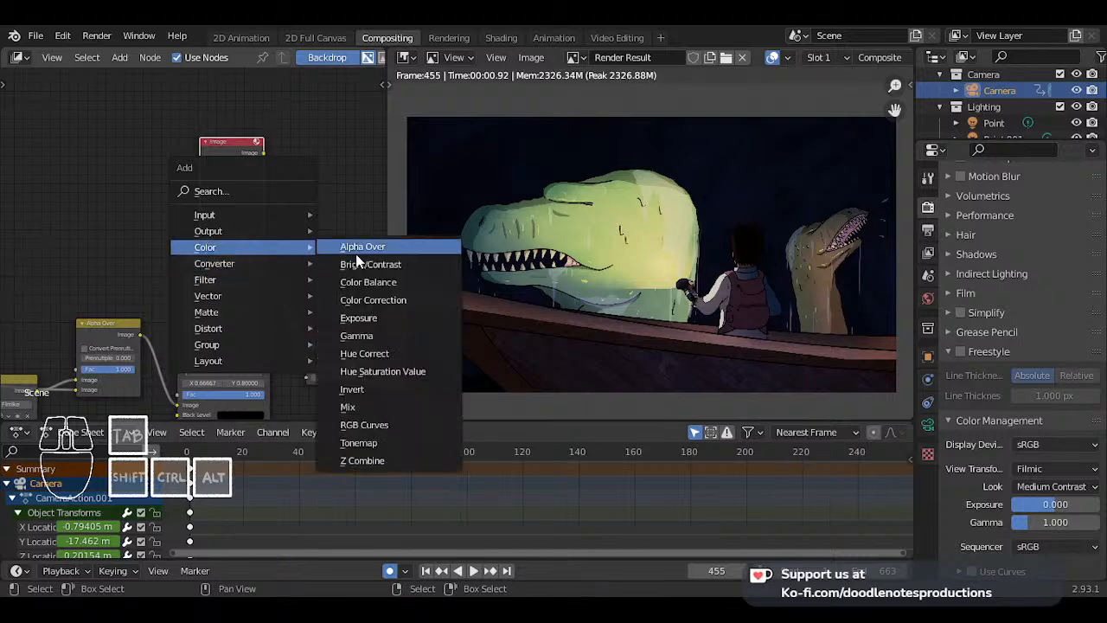
{"action": "left_click", "coordinate": [360, 250]}
{"action": "right_click", "coordinate": [350, 210]}
{"action": "key", "text": "shift+a"}
{"action": "mouse_move", "coordinate": [348, 212]}
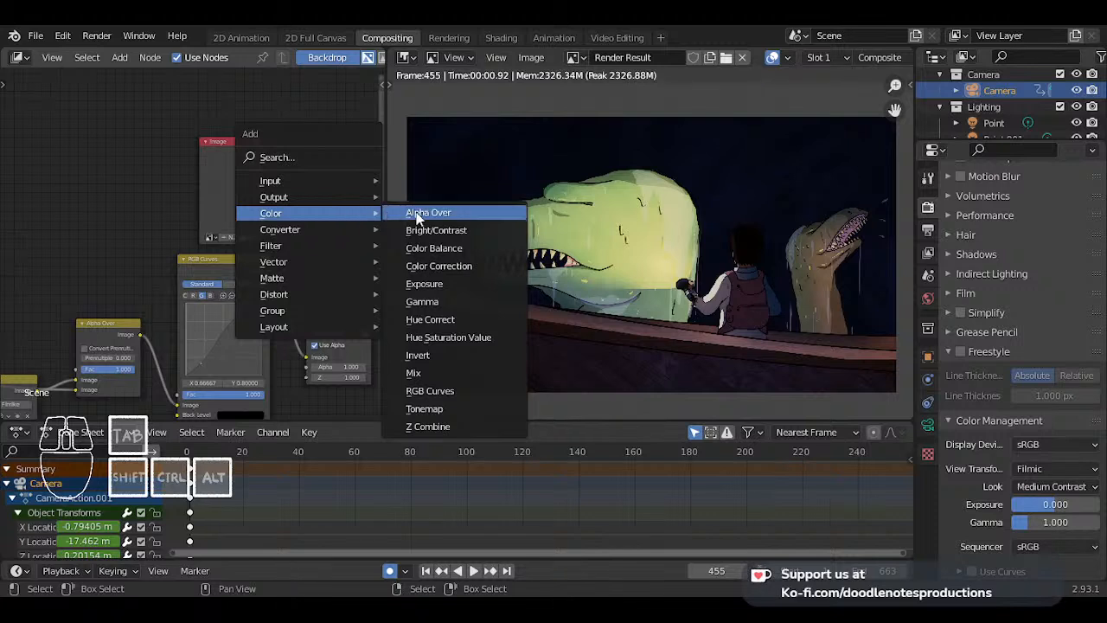
{"action": "left_click", "coordinate": [415, 373]}
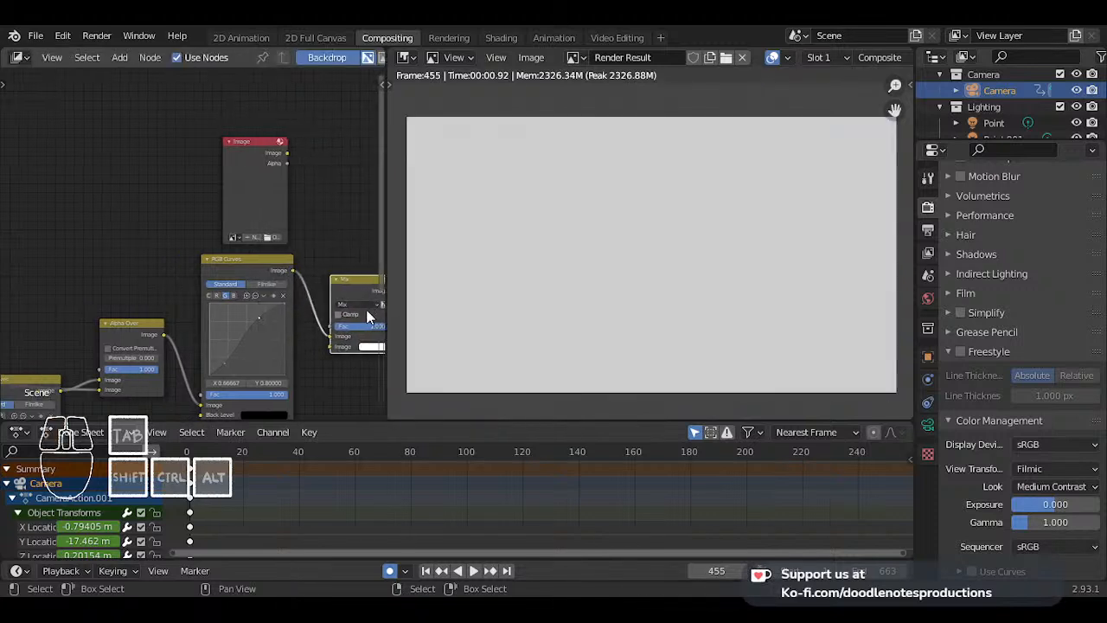
{"action": "left_click", "coordinate": [368, 317]}
Start loading an image file into the empty Image node
{"action": "middle_click_drag", "start_coordinate": [290, 237], "coordinate": [198, 227]}
{"action": "left_click", "coordinate": [157, 181]}
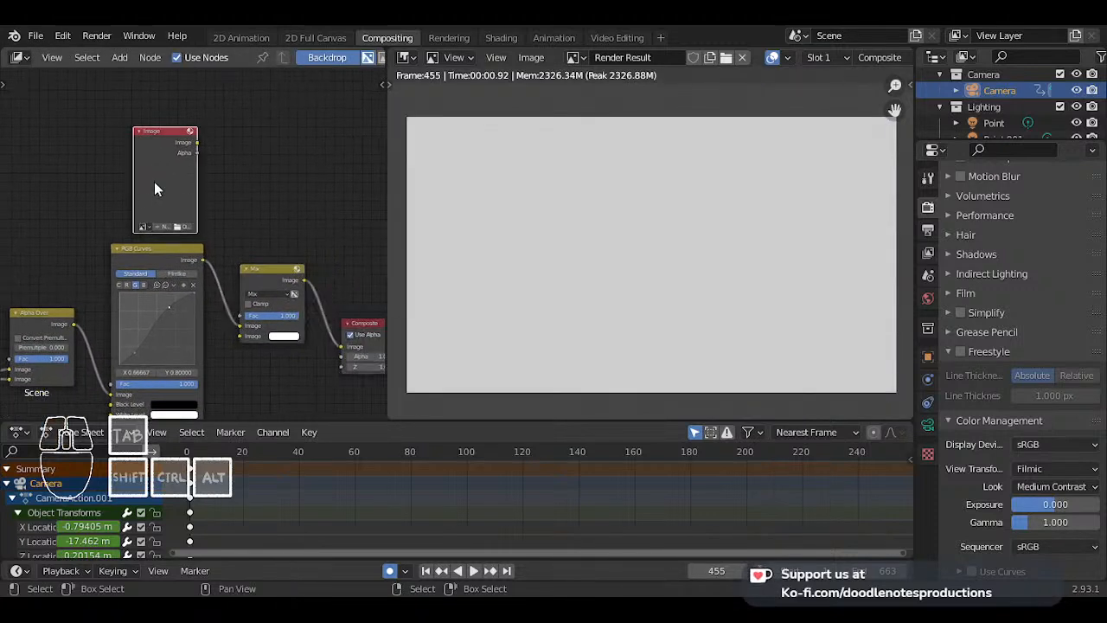
{"action": "left_click", "coordinate": [187, 226]}
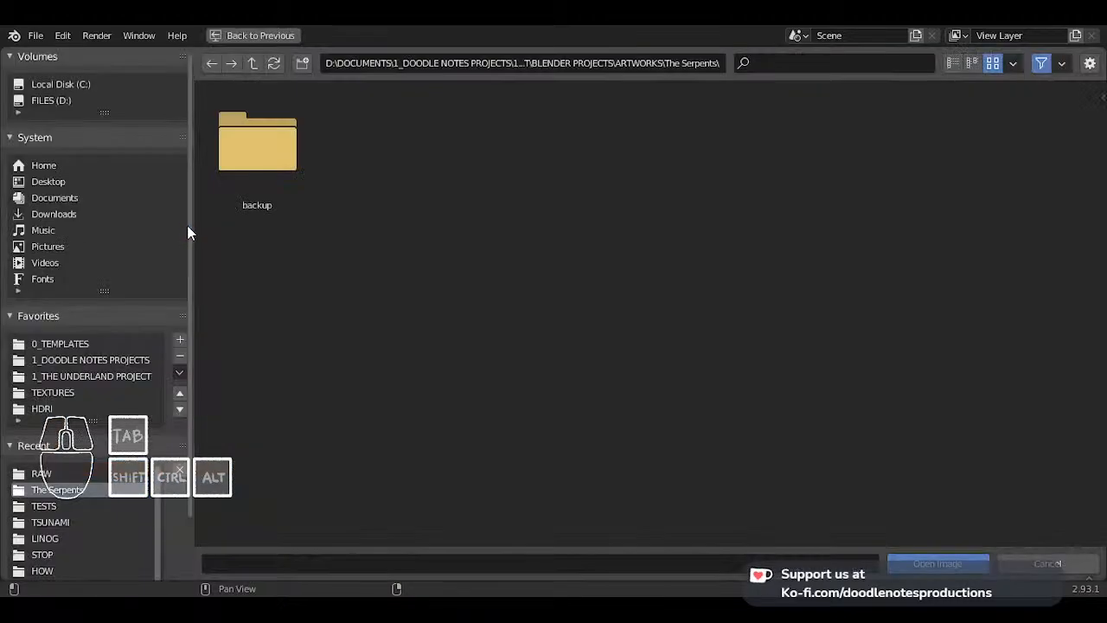
Browse via the recent RAW folder to the 0_TEMPLATES favorite folder
{"action": "left_click", "coordinate": [104, 473]}
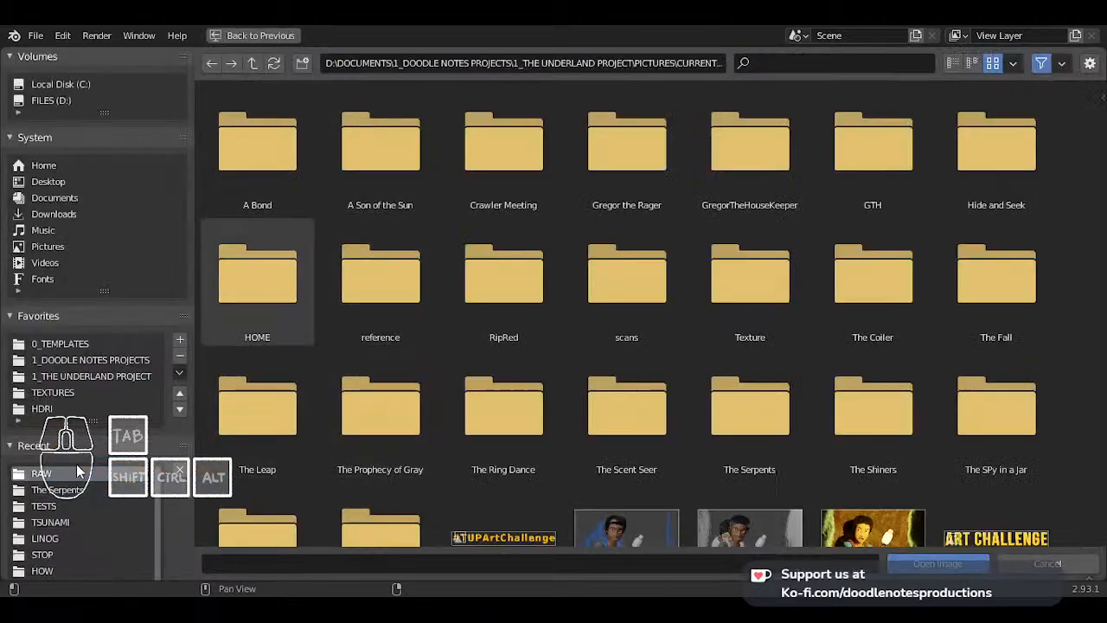
{"action": "left_click", "coordinate": [69, 344]}
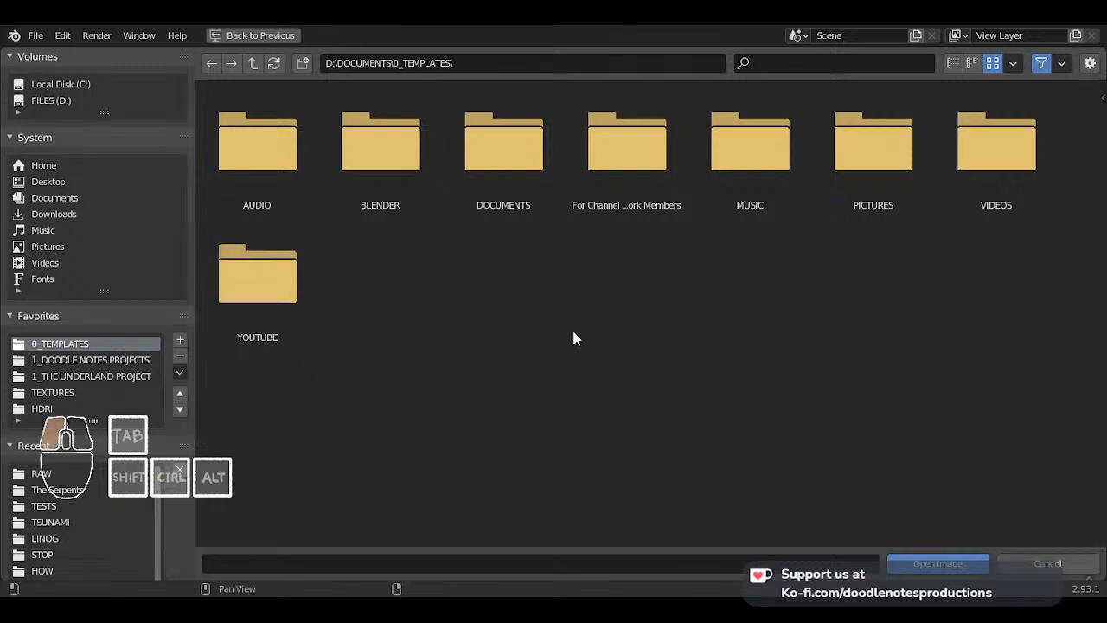
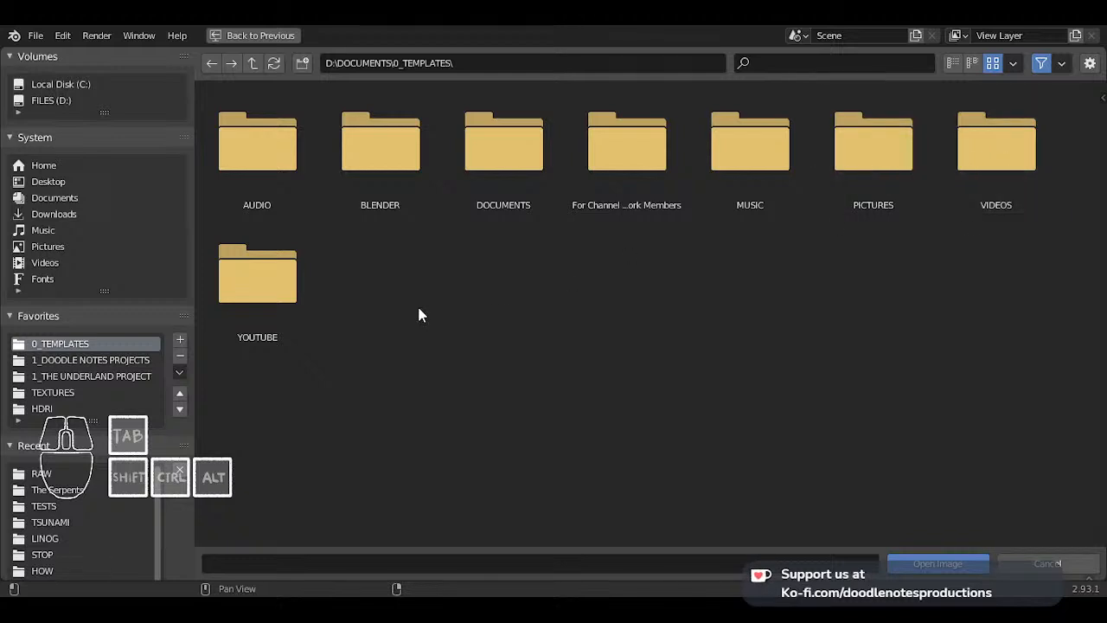
Load Vignette_Brown_LEFT.png from PICTURES > VIGNETTE into the Image node
{"action": "double_click", "coordinate": [845, 149]}
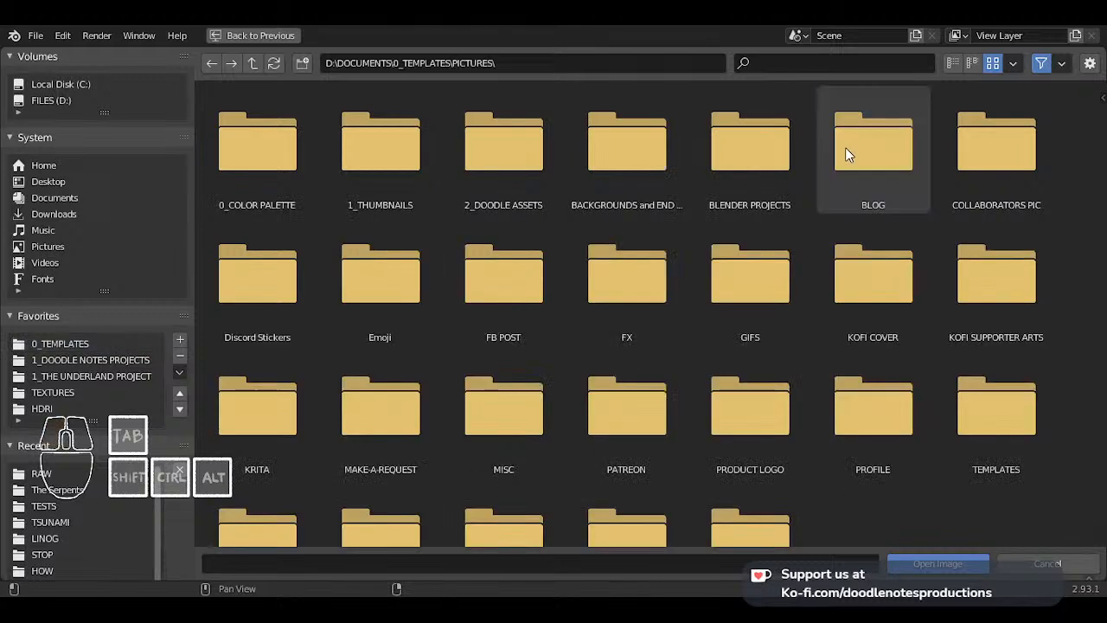
{"action": "scroll", "coordinate": [735, 319], "scroll_direction": "down", "scroll_amount": 2}
{"action": "scroll", "coordinate": [737, 319], "scroll_direction": "down", "scroll_amount": 1}
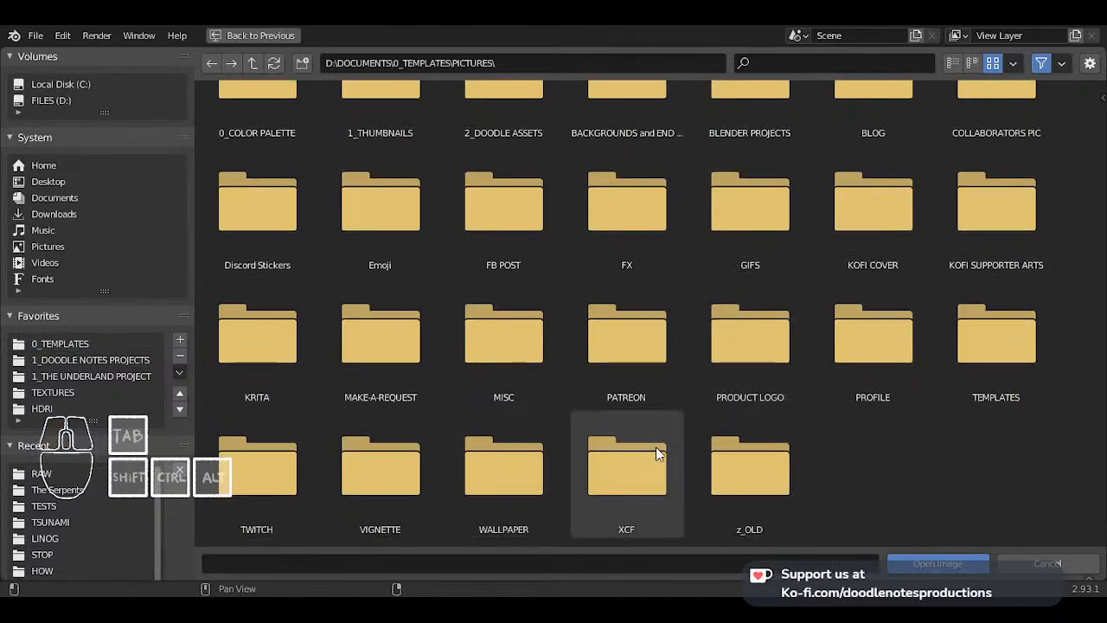
{"action": "double_click", "coordinate": [427, 467]}
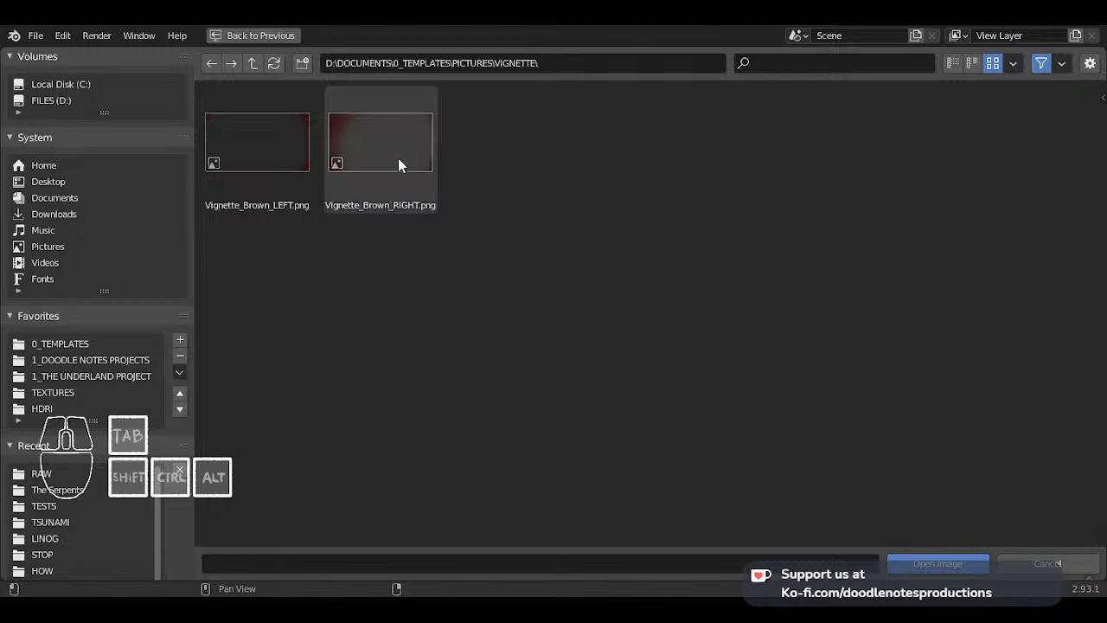
{"action": "left_click", "coordinate": [297, 155]}
{"action": "double_click", "coordinate": [284, 143]}
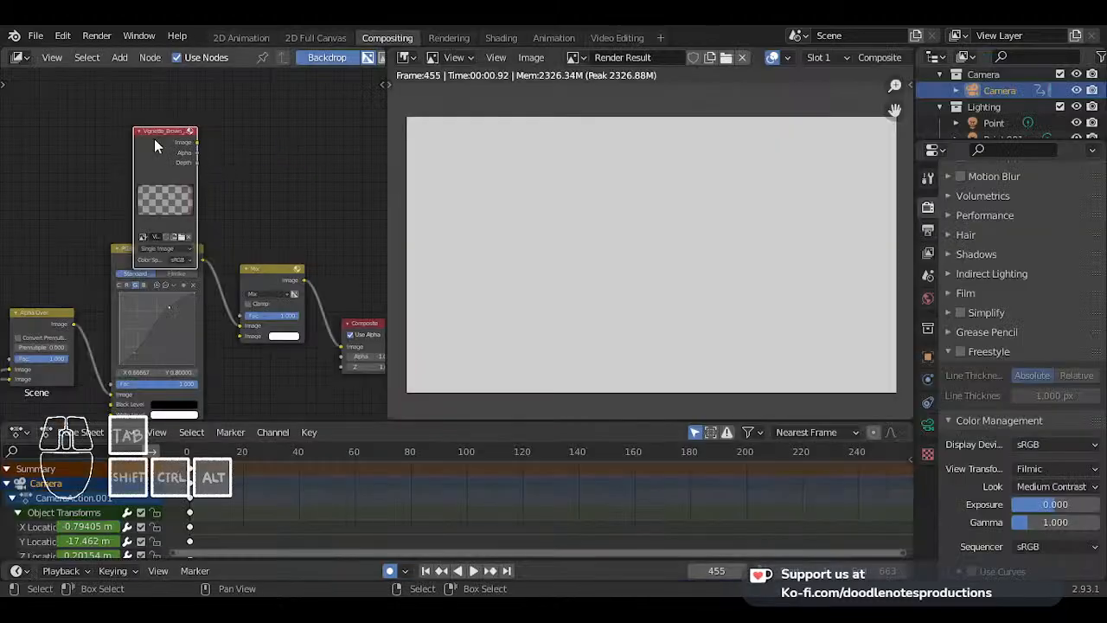
Move the vignette Image node aside and have the Mix node use its alpha
{"action": "left_click_drag", "start_coordinate": [154, 138], "coordinate": [246, 337]}
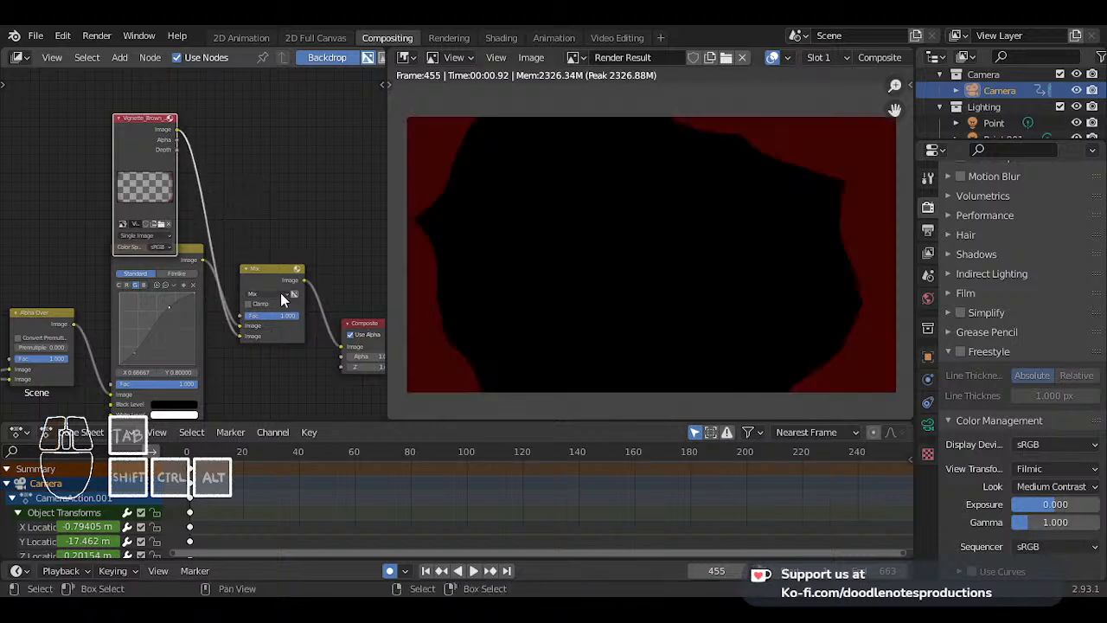
{"action": "left_click", "coordinate": [280, 293]}
{"action": "left_click", "coordinate": [280, 293]}
{"action": "left_click", "coordinate": [295, 294]}
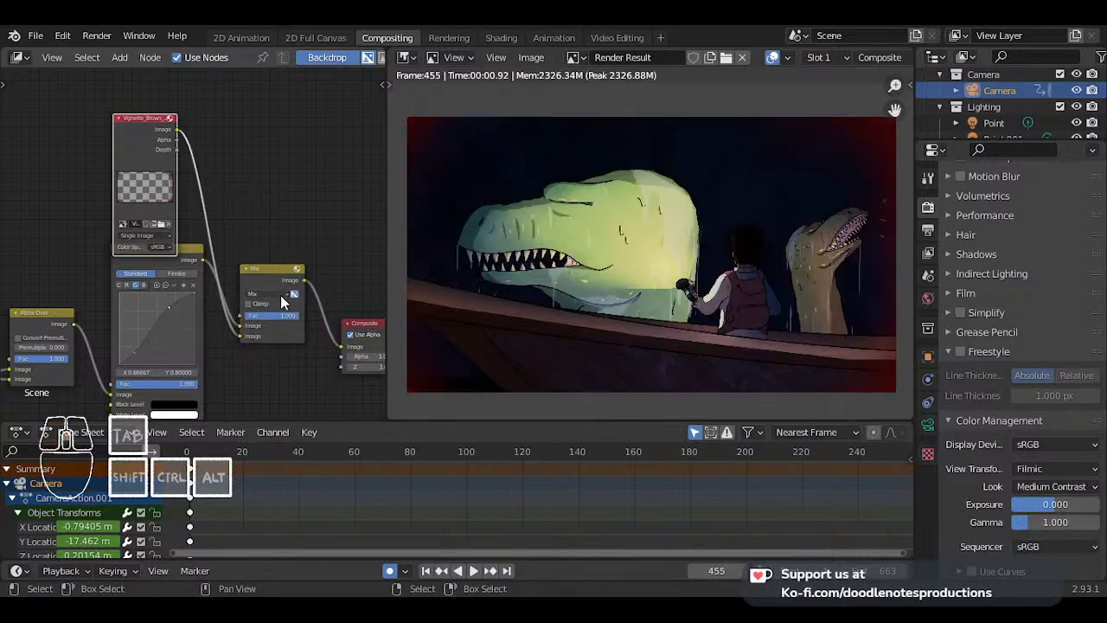
Switch the Mix node's blend type to Overlay and shift the vignette node further left
{"action": "scroll", "coordinate": [280, 295], "scroll_direction": "up", "scroll_amount": 2}
{"action": "middle_click_drag", "start_coordinate": [285, 341], "coordinate": [255, 320]}
{"action": "left_click", "coordinate": [260, 314]}
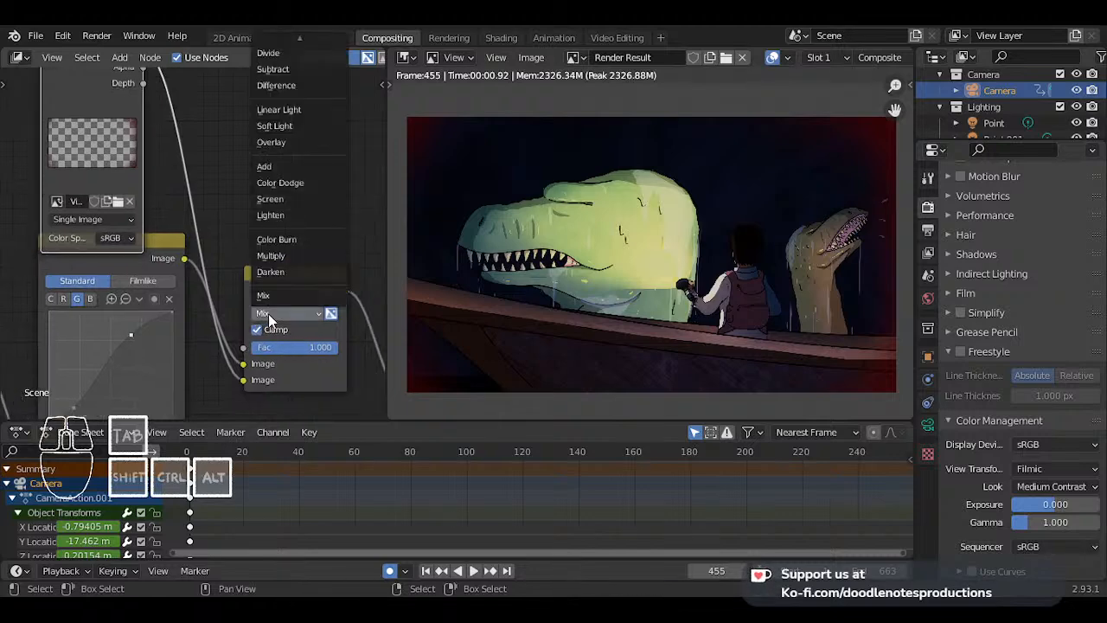
{"action": "left_click", "coordinate": [302, 142]}
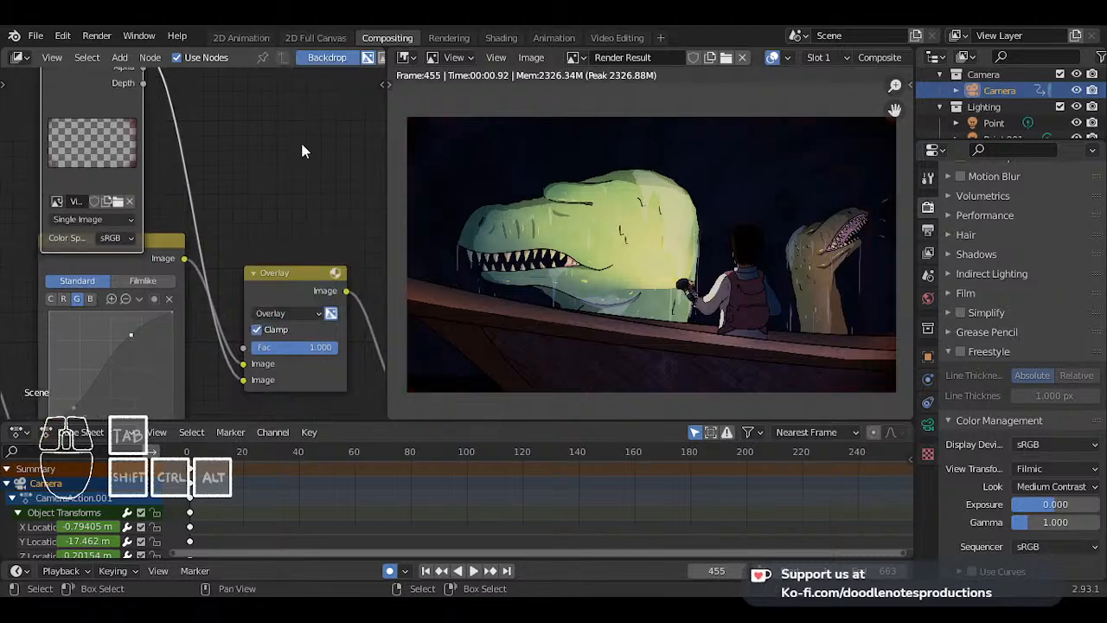
{"action": "scroll", "coordinate": [278, 215], "scroll_direction": "down", "scroll_amount": 3}
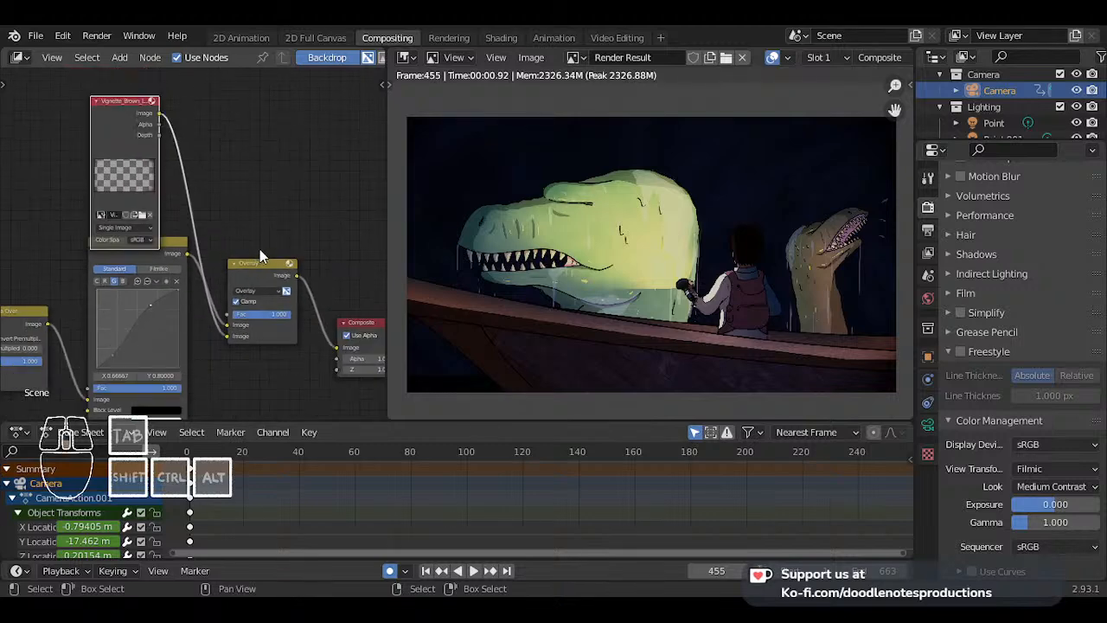
{"action": "left_click_drag", "start_coordinate": [124, 166], "coordinate": [69, 156]}
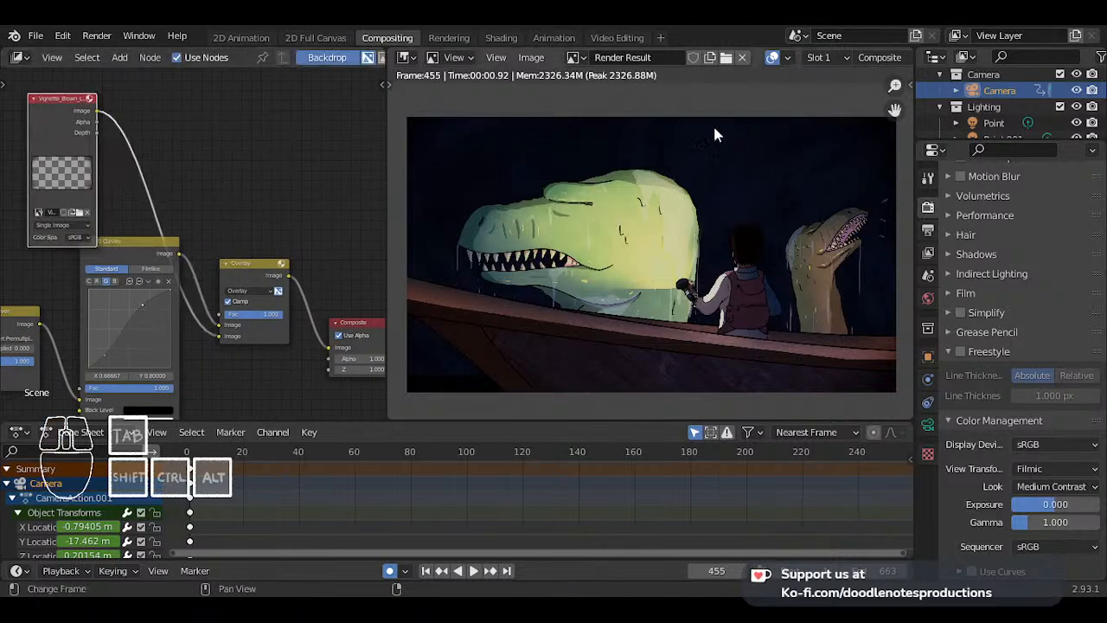
Replace the vignette image with Vignette.png from PICTURES > MISC
{"action": "left_click", "coordinate": [79, 212]}
{"action": "left_click", "coordinate": [253, 63]}
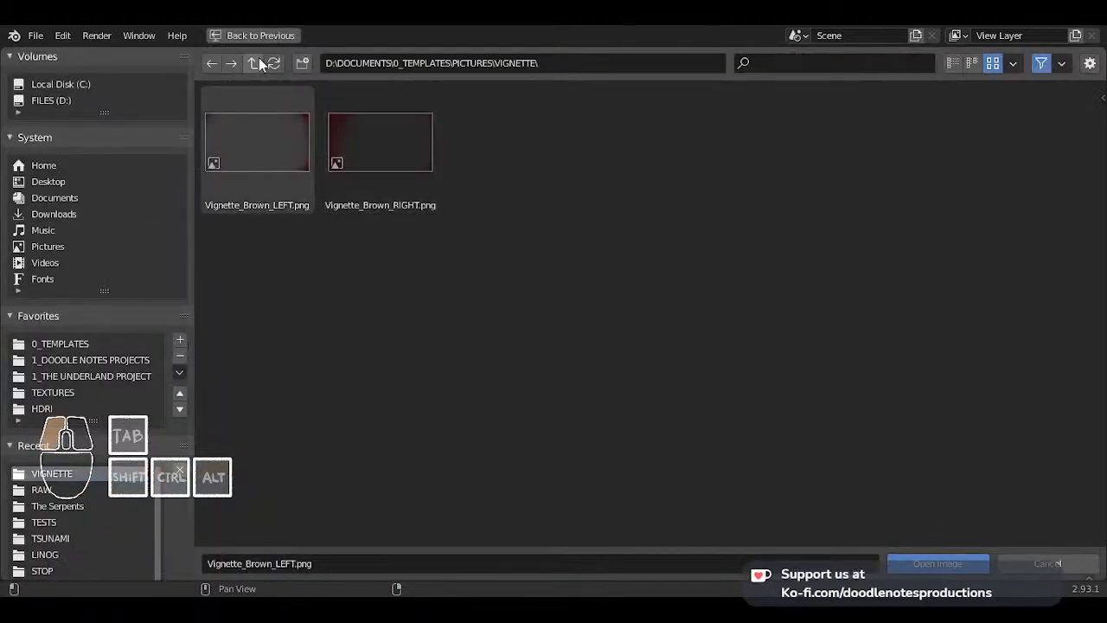
{"action": "double_click", "coordinate": [503, 336]}
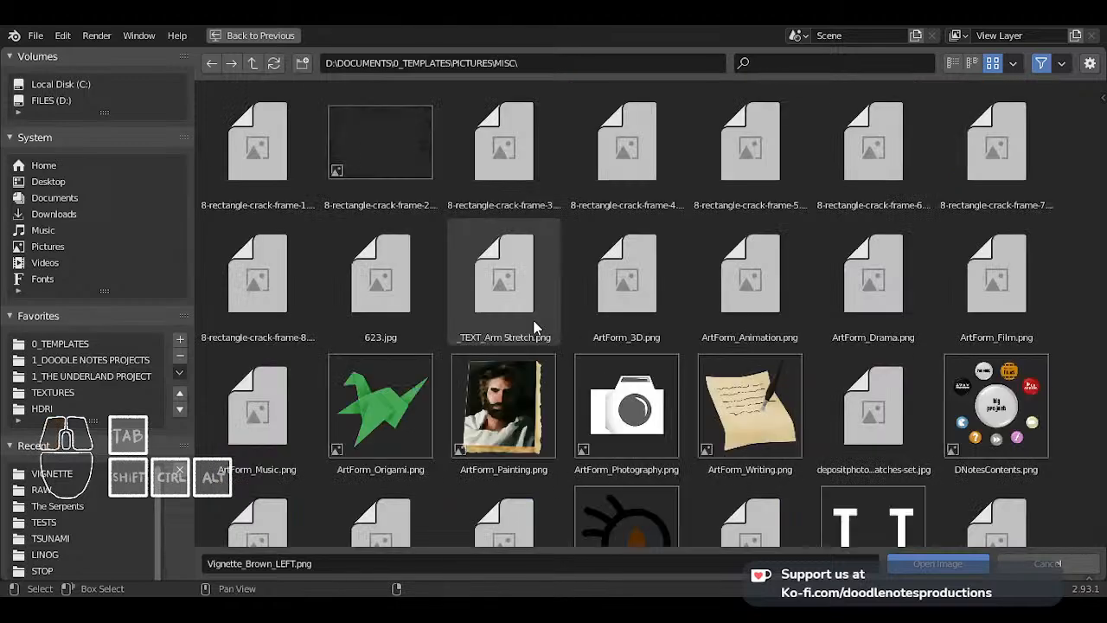
{"action": "scroll", "coordinate": [537, 322], "scroll_direction": "down", "scroll_amount": 4}
{"action": "scroll", "coordinate": [537, 323], "scroll_direction": "down", "scroll_amount": 3}
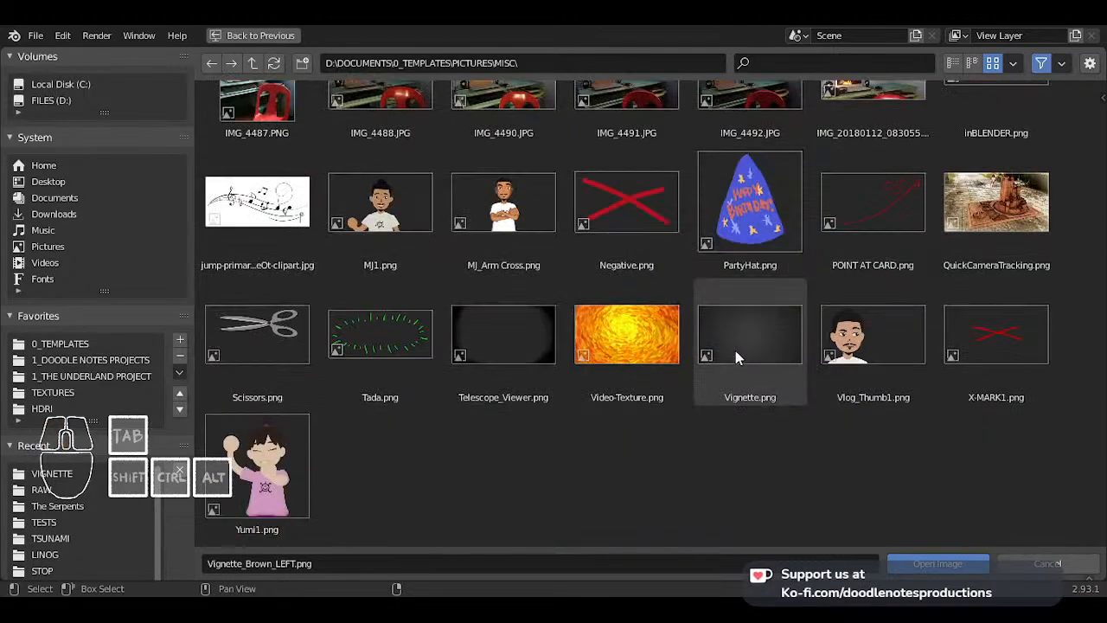
{"action": "left_click", "coordinate": [737, 342]}
{"action": "double_click", "coordinate": [737, 342]}
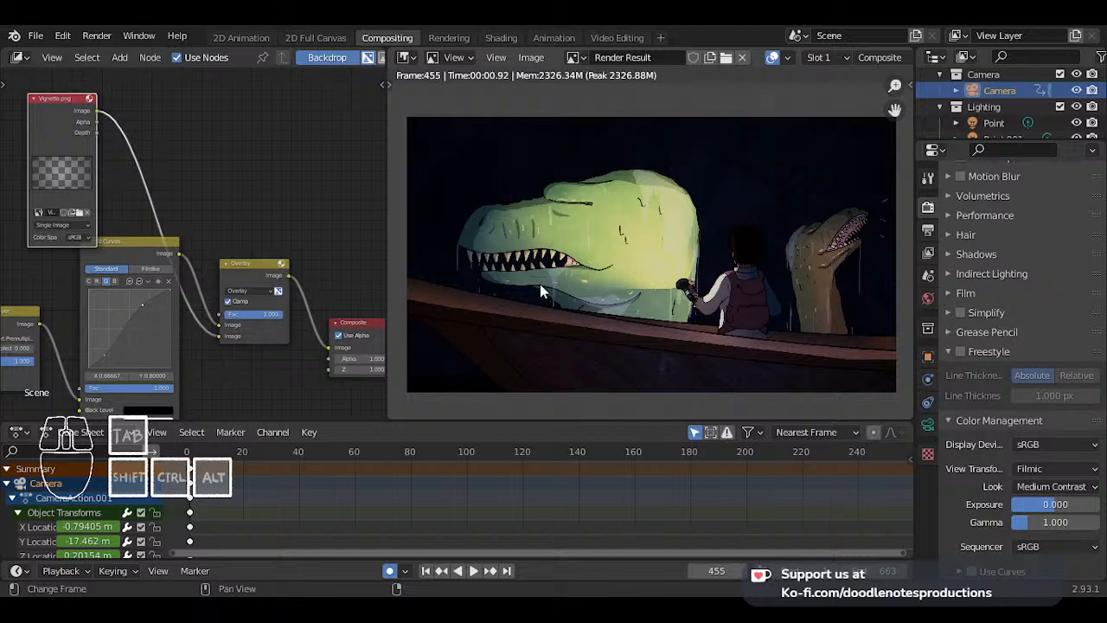
Render frames 33, 107, 134, 192 and 227 to check the vignette
{"action": "left_click", "coordinate": [279, 501]}
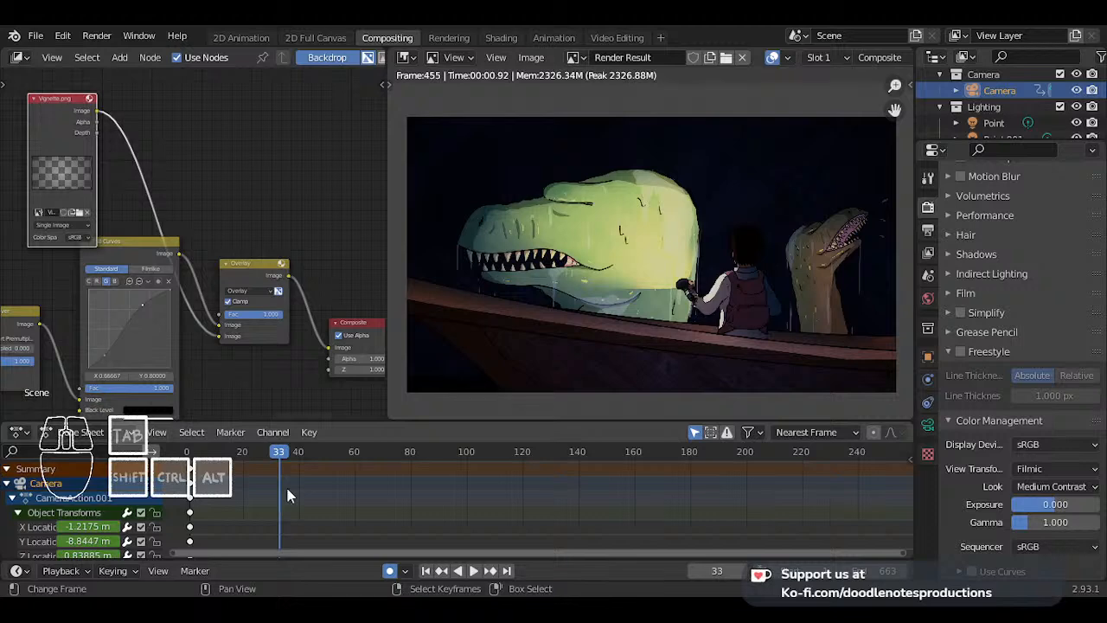
{"action": "key", "text": "F12"}
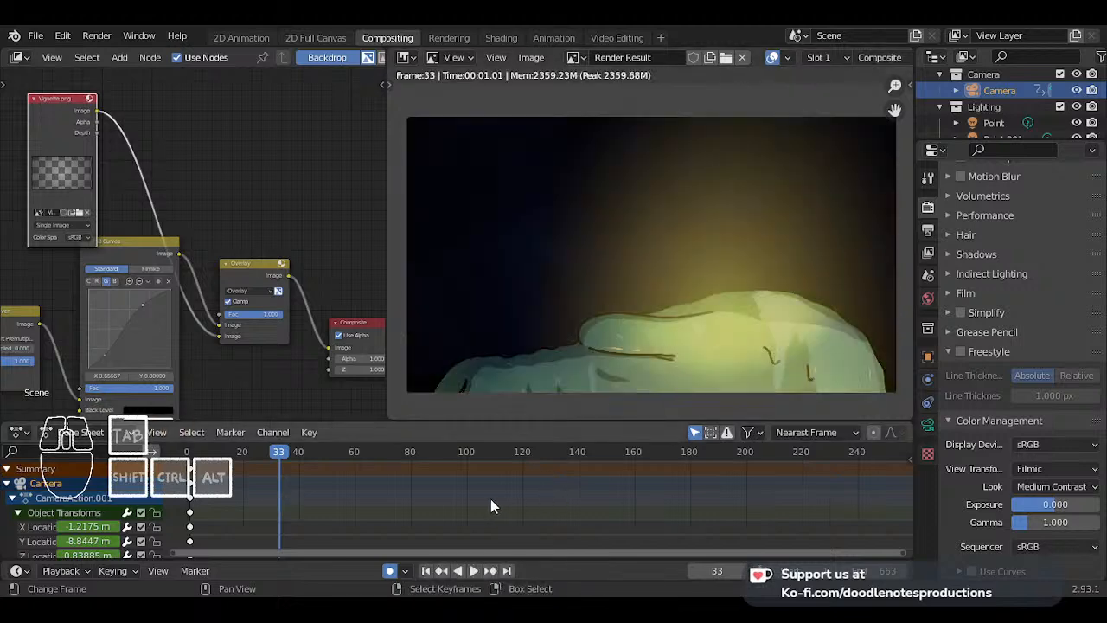
{"action": "left_click", "coordinate": [487, 499]}
{"action": "key", "text": "F12"}
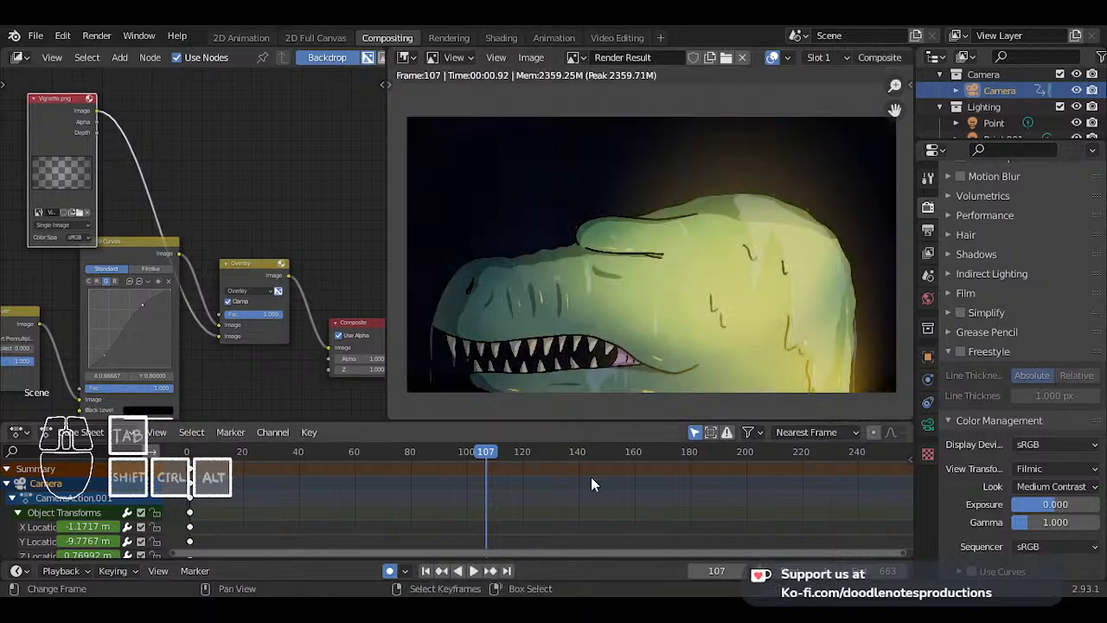
{"action": "left_click", "coordinate": [561, 486]}
{"action": "key", "text": "F12"}
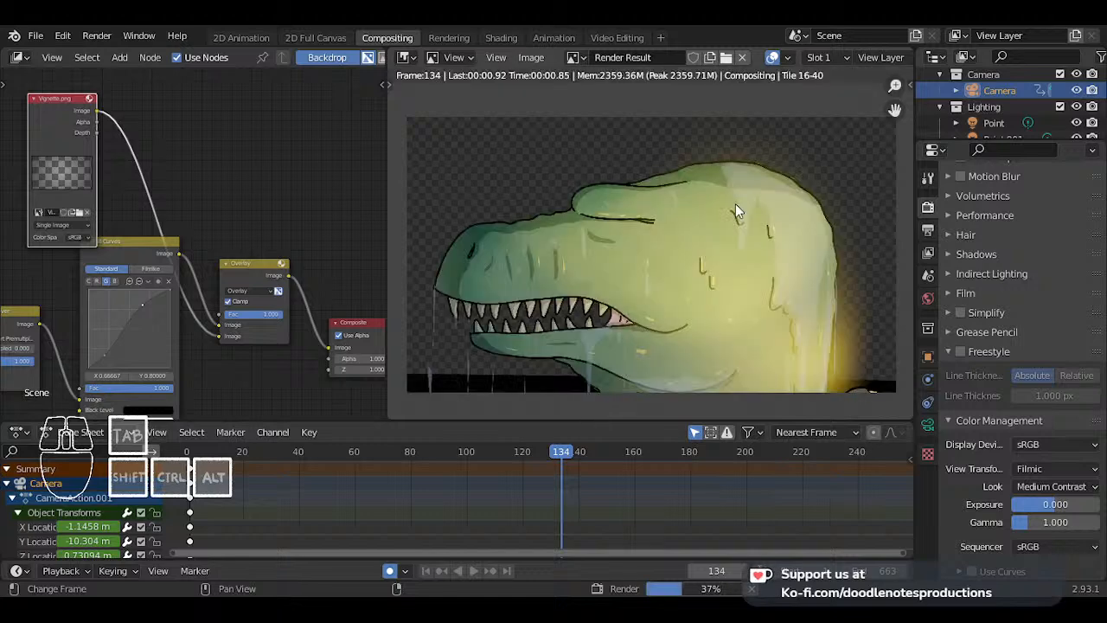
{"action": "left_click", "coordinate": [724, 506]}
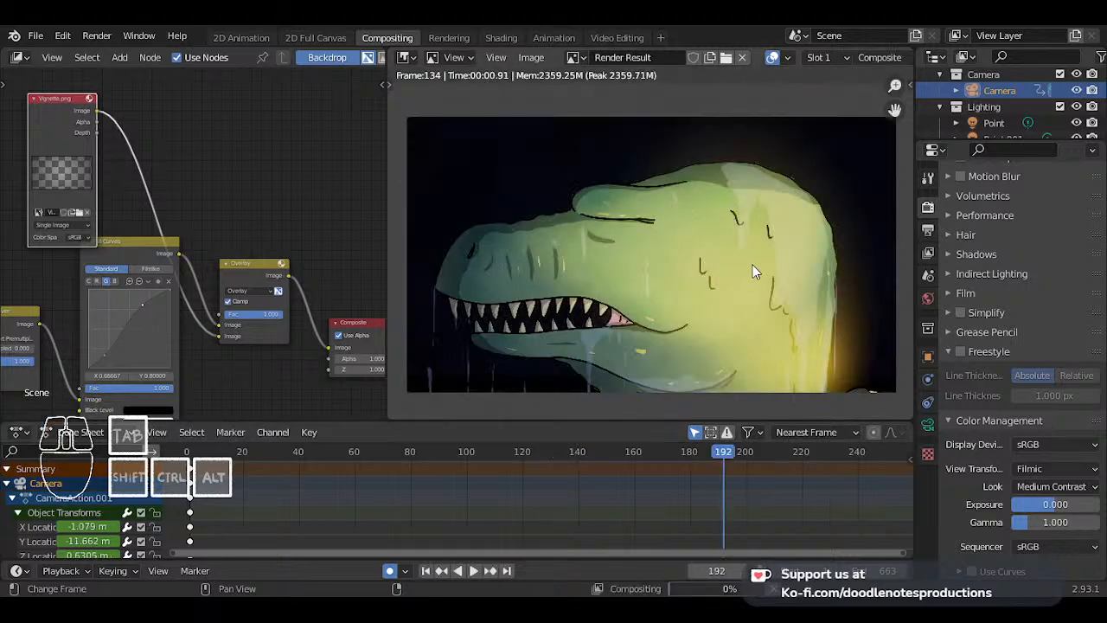
{"action": "key", "text": "F12"}
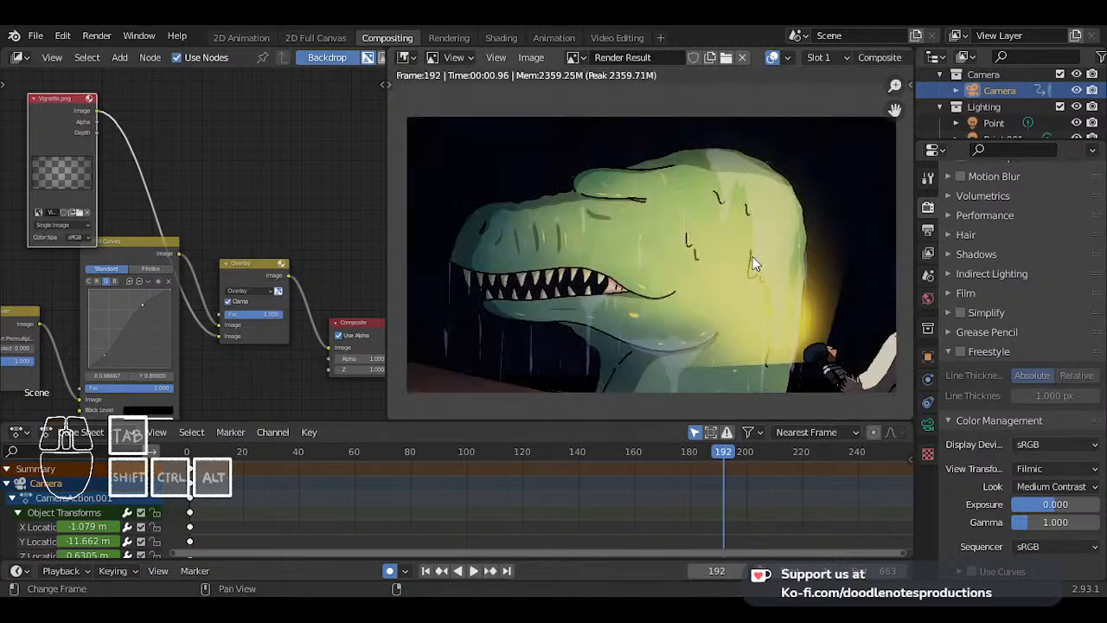
{"action": "left_click", "coordinate": [821, 505]}
{"action": "key", "text": "F12"}
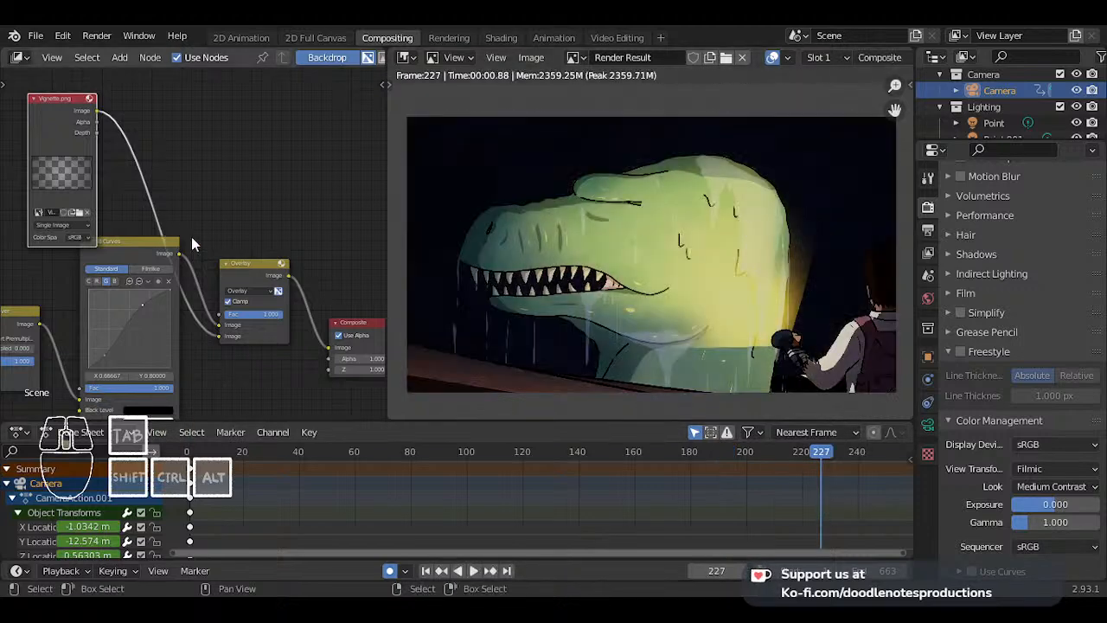
{"action": "scroll", "coordinate": [206, 223], "scroll_direction": "down", "scroll_amount": 2}
Insert a Fog Glow Glare node between the Overlay mix and Composite
{"action": "scroll", "coordinate": [206, 222], "scroll_direction": "up", "scroll_amount": 2}
{"action": "key", "text": "shift+a"}
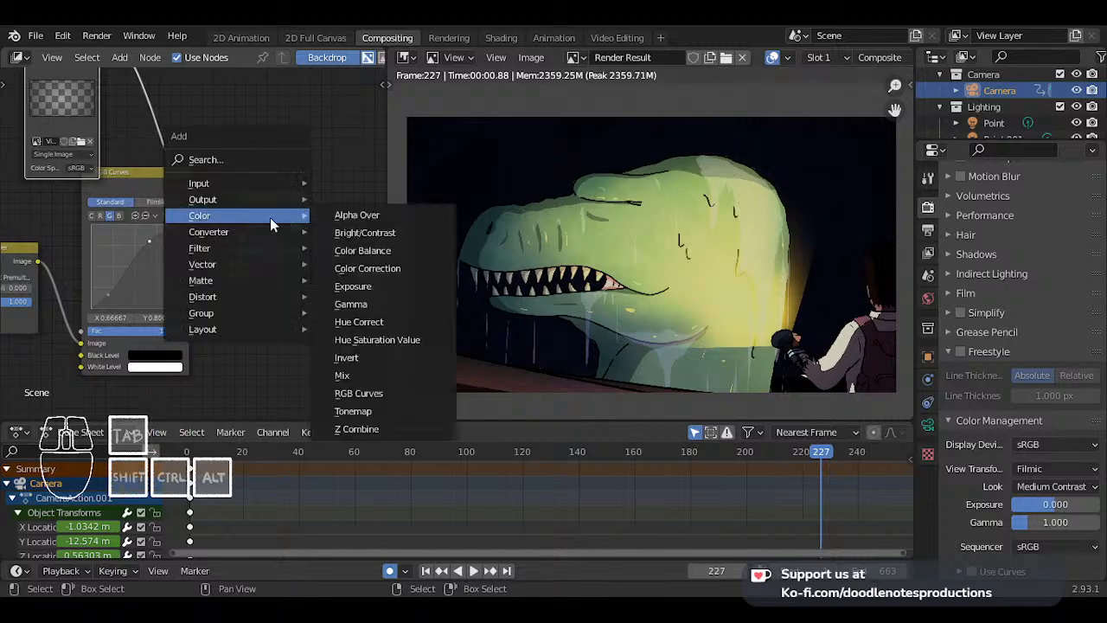
{"action": "mouse_move", "coordinate": [217, 245]}
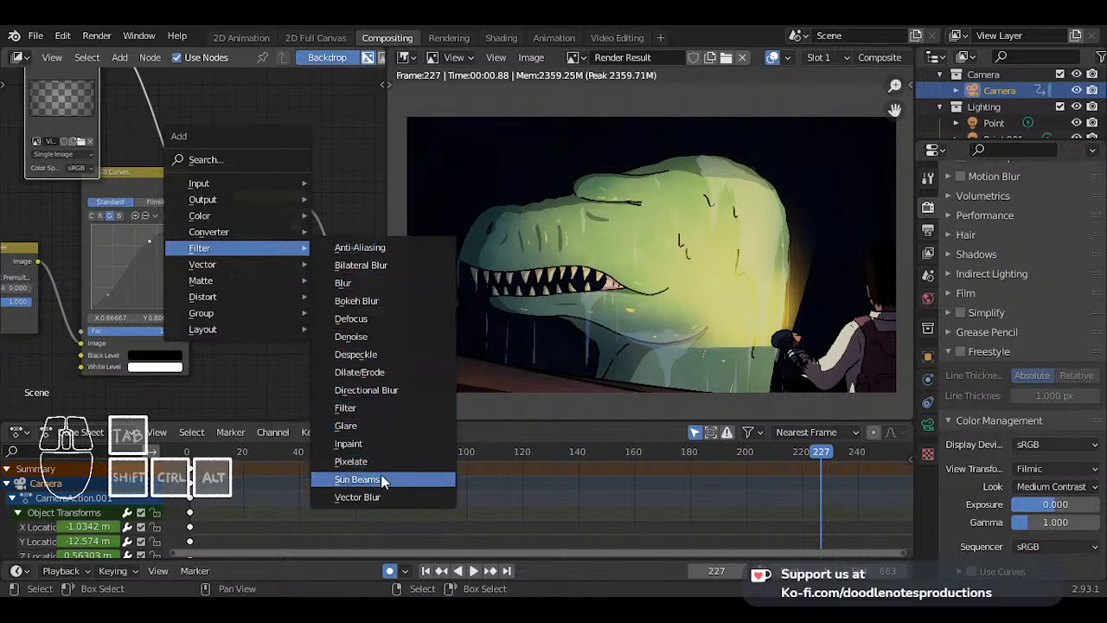
{"action": "left_click", "coordinate": [345, 425]}
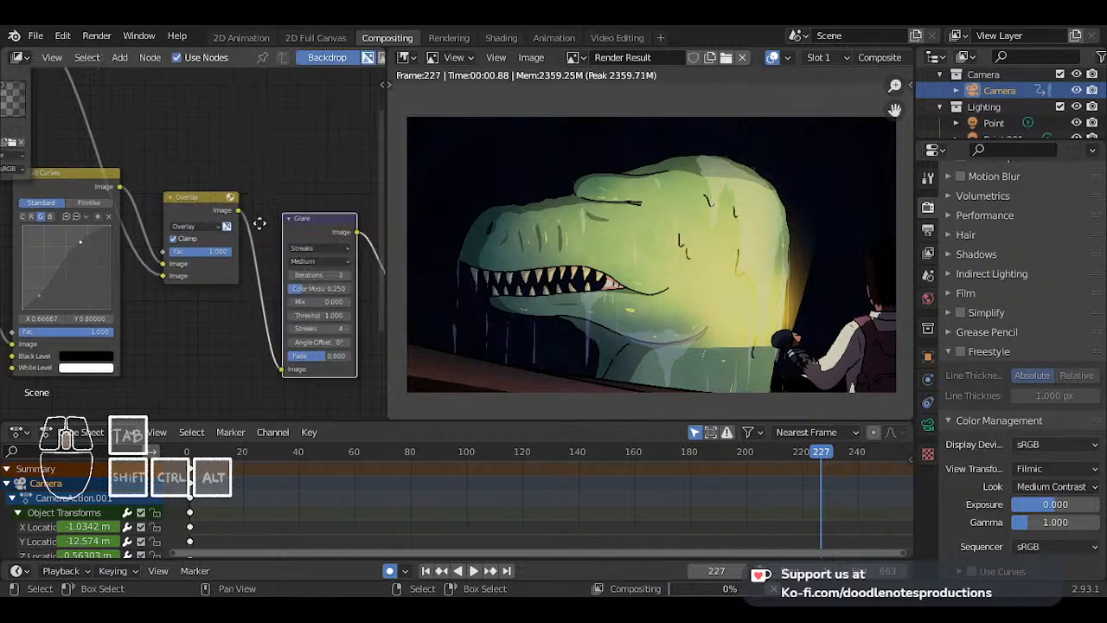
{"action": "left_click", "coordinate": [268, 250]}
{"action": "left_click", "coordinate": [268, 256]}
{"action": "left_click", "coordinate": [264, 273]}
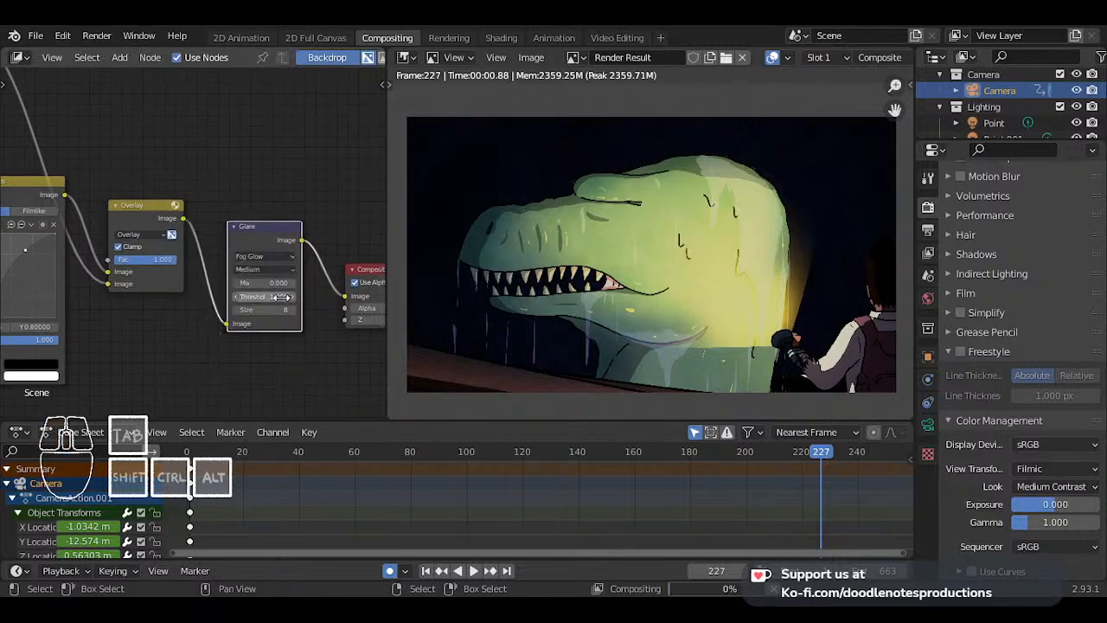
Set the glare Threshold to 0, then to 0.2
{"action": "left_click", "coordinate": [274, 296]}
{"action": "type", "text": "1.0"}
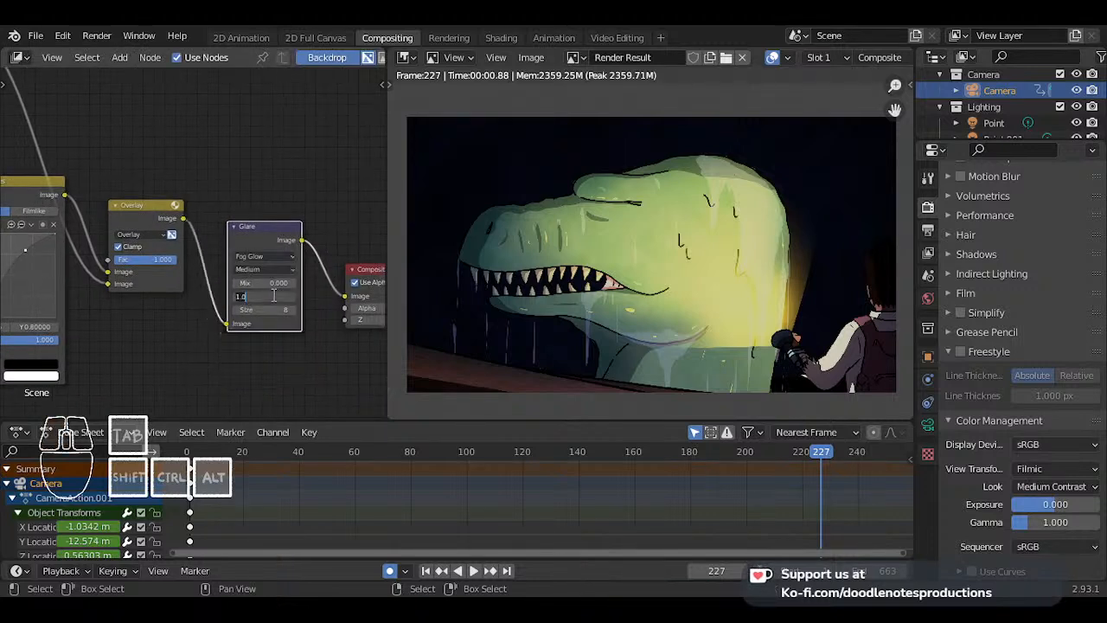
{"action": "key", "text": "BackSpace"}
{"action": "key", "text": "BackSpace"}
{"action": "key", "text": "BackSpace"}
{"action": "type", "text": "0"}
{"action": "key", "text": "Return"}
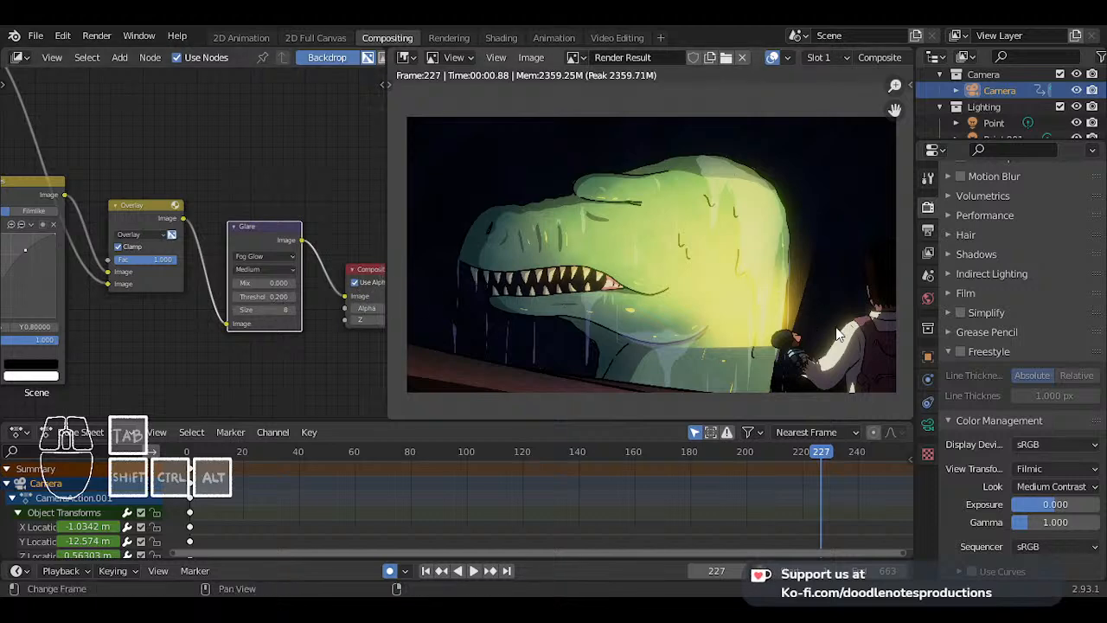
{"action": "left_click", "coordinate": [270, 296]}
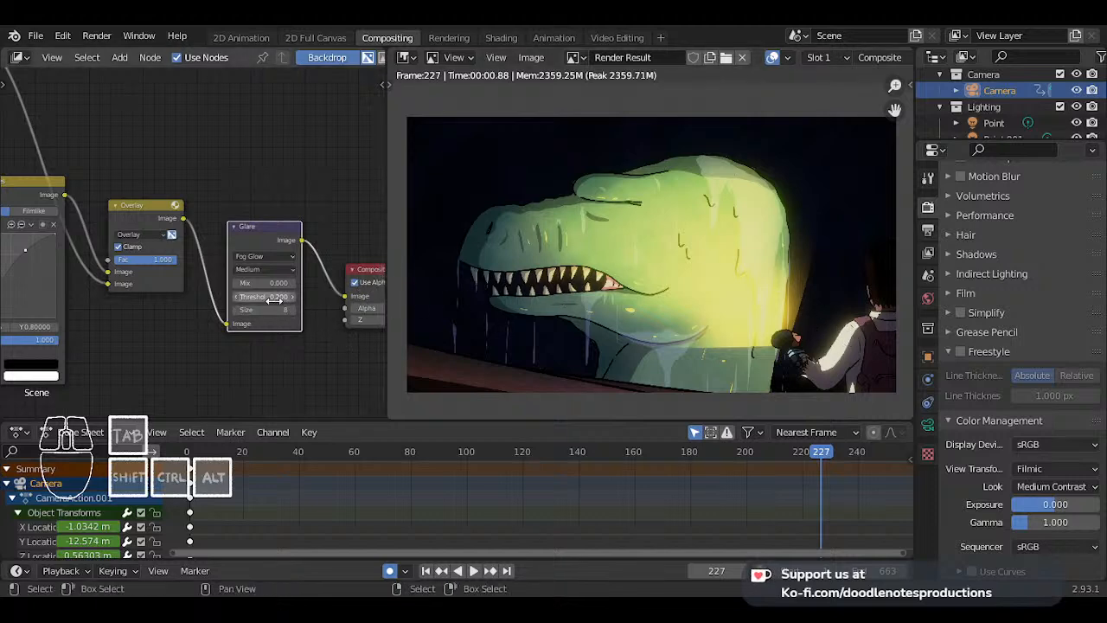
{"action": "type", "text": "0.2"}
{"action": "key", "text": "Return"}
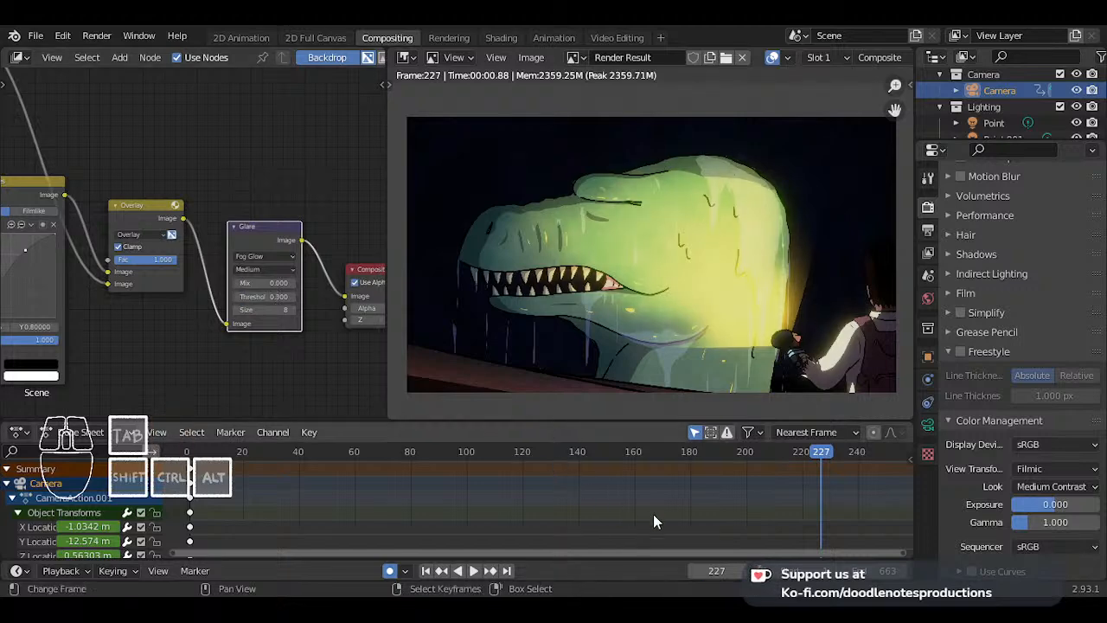
Render a later frame of the shot to check the glow
{"action": "scroll", "coordinate": [805, 469], "scroll_direction": "down", "scroll_amount": 1}
{"action": "middle_click_drag", "start_coordinate": [836, 472], "coordinate": [670, 483]}
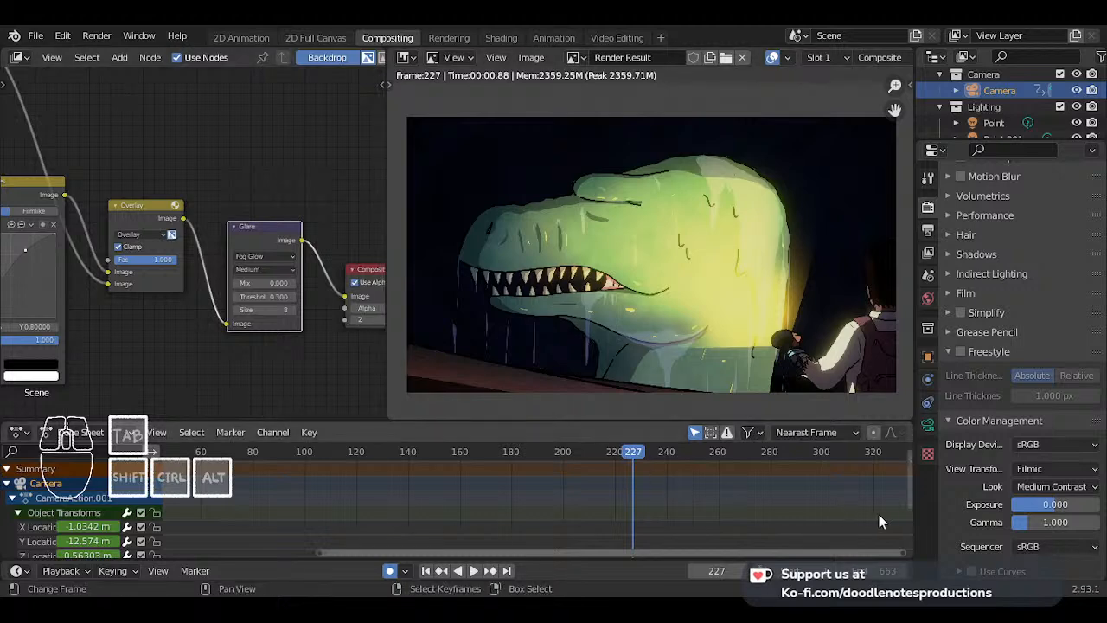
{"action": "left_click", "coordinate": [871, 452]}
{"action": "key", "text": "F12"}
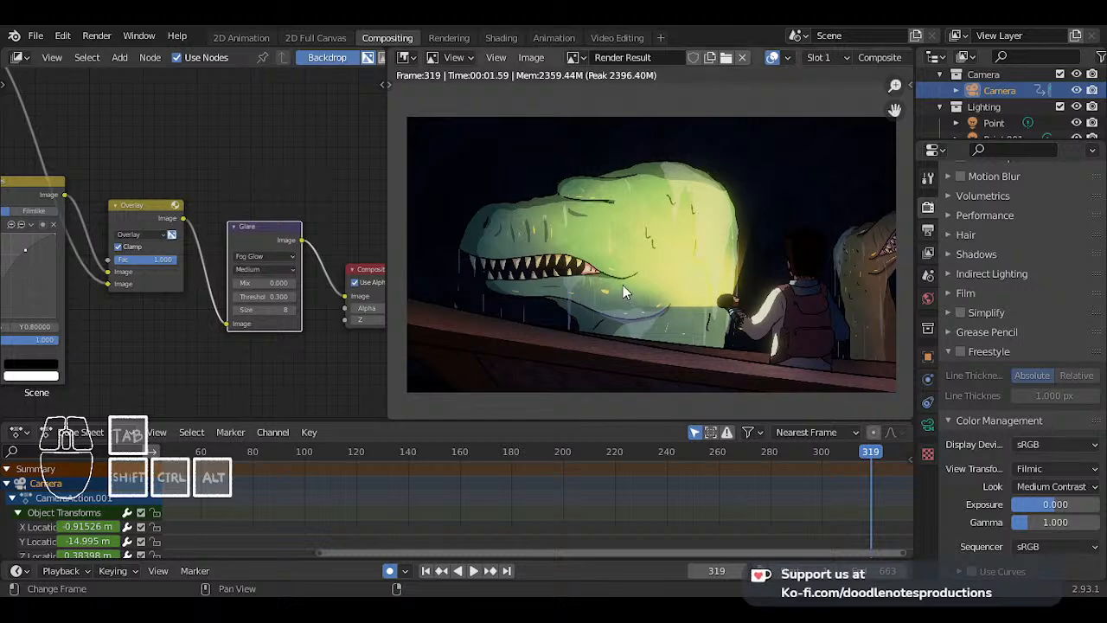
Rearrange the Render Layers, small and curves nodes on the left of the tree
{"action": "scroll", "coordinate": [644, 264], "scroll_direction": "down", "scroll_amount": 1}
{"action": "scroll", "coordinate": [682, 266], "scroll_direction": "up", "scroll_amount": 1}
{"action": "scroll", "coordinate": [164, 242], "scroll_direction": "down", "scroll_amount": 4}
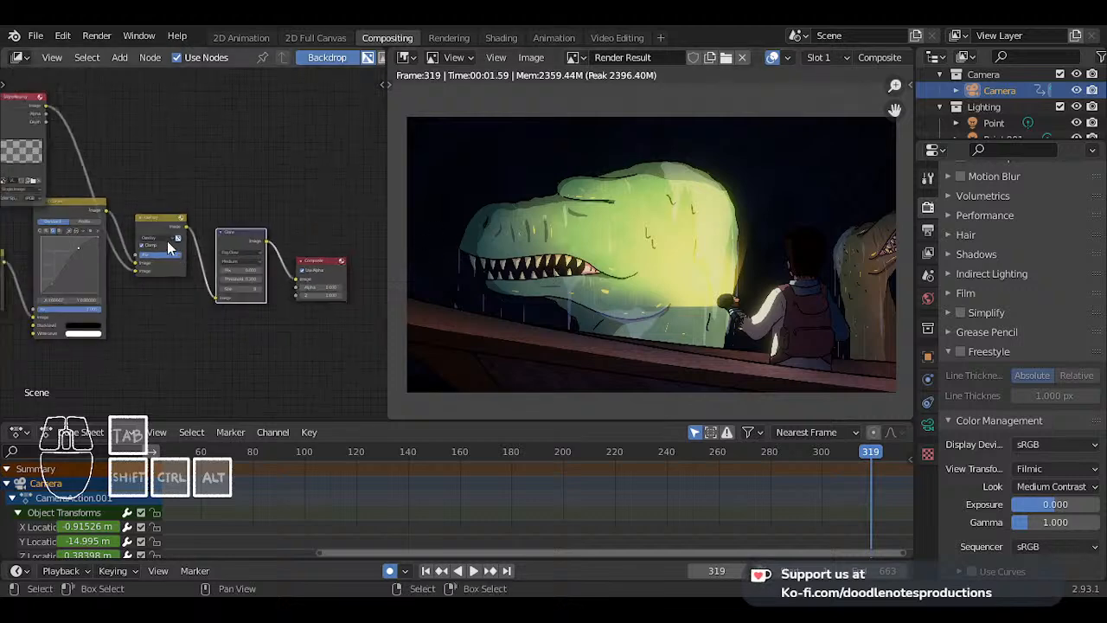
{"action": "scroll", "coordinate": [152, 243], "scroll_direction": "down", "scroll_amount": 3}
{"action": "scroll", "coordinate": [109, 251], "scroll_direction": "up", "scroll_amount": 3}
{"action": "middle_click_drag", "start_coordinate": [37, 270], "coordinate": [228, 266]}
{"action": "scroll", "coordinate": [228, 266], "scroll_direction": "down", "scroll_amount": 5}
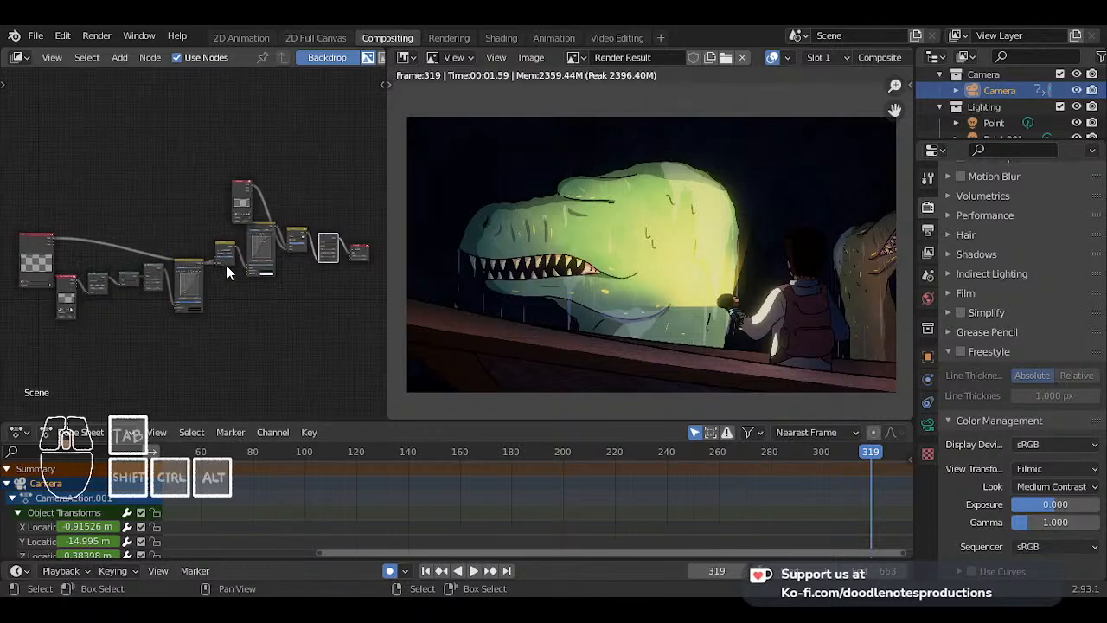
{"action": "scroll", "coordinate": [227, 265], "scroll_direction": "up", "scroll_amount": 2}
{"action": "scroll", "coordinate": [57, 268], "scroll_direction": "up", "scroll_amount": 1}
{"action": "middle_click_drag", "start_coordinate": [57, 268], "coordinate": [87, 265]}
{"action": "left_click_drag", "start_coordinate": [29, 256], "coordinate": [27, 230]}
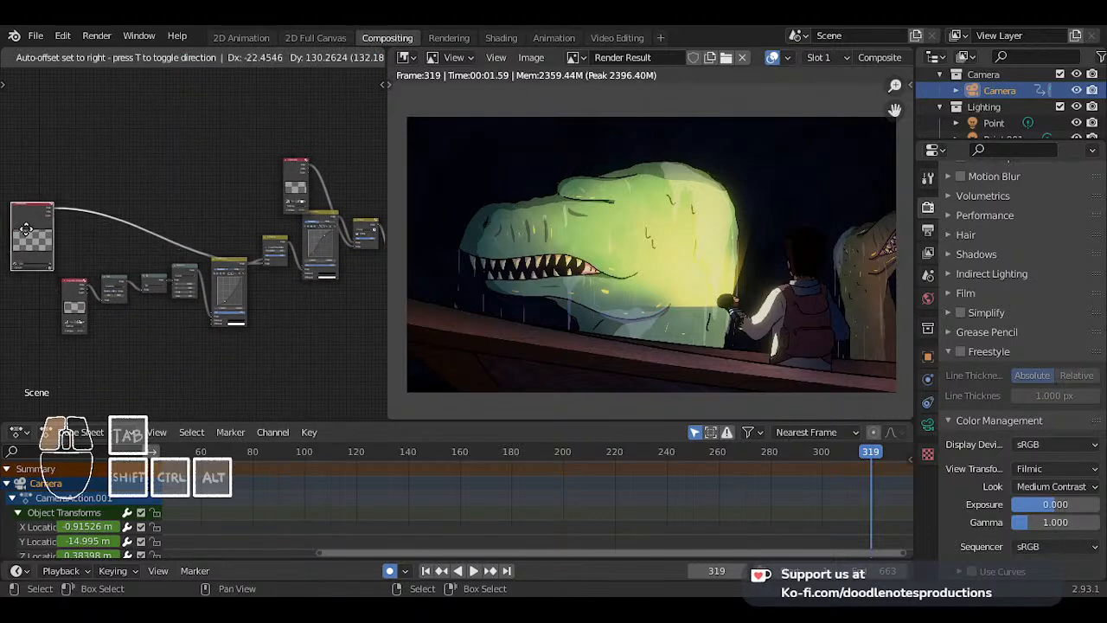
{"action": "left_click_drag", "start_coordinate": [282, 251], "coordinate": [273, 243]}
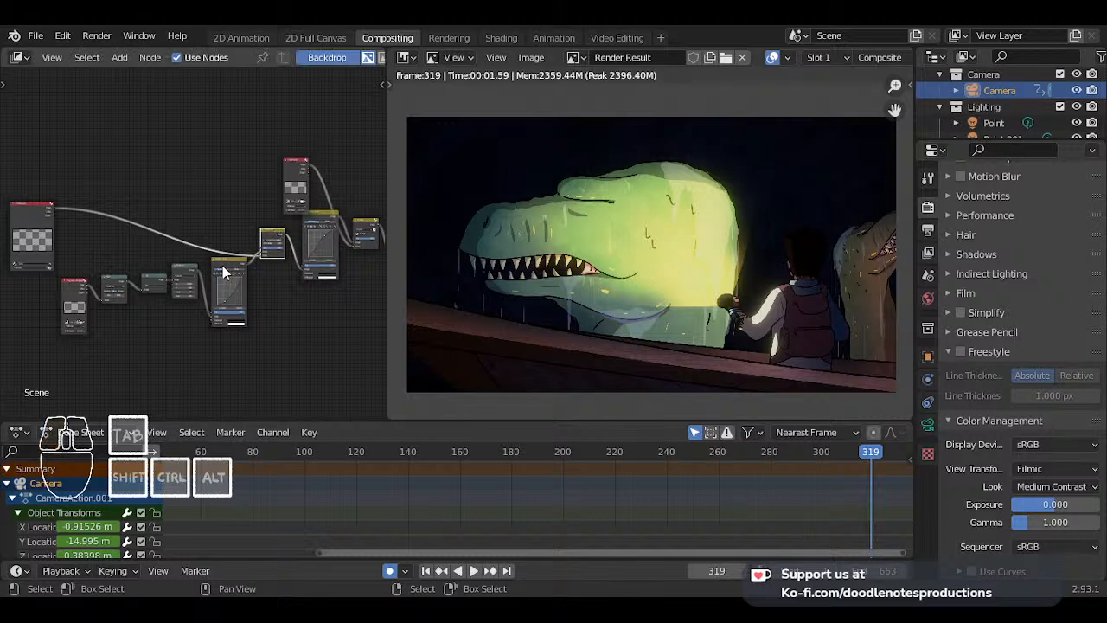
{"action": "left_click_drag", "start_coordinate": [222, 266], "coordinate": [149, 280]}
Add a Frame and move the Scale, Flip, Transform and RGB Curves nodes into it
{"action": "right_click", "coordinate": [80, 296]}
{"action": "scroll", "coordinate": [123, 295], "scroll_direction": "up", "scroll_amount": 1}
{"action": "middle_click_drag", "start_coordinate": [123, 295], "coordinate": [169, 276]}
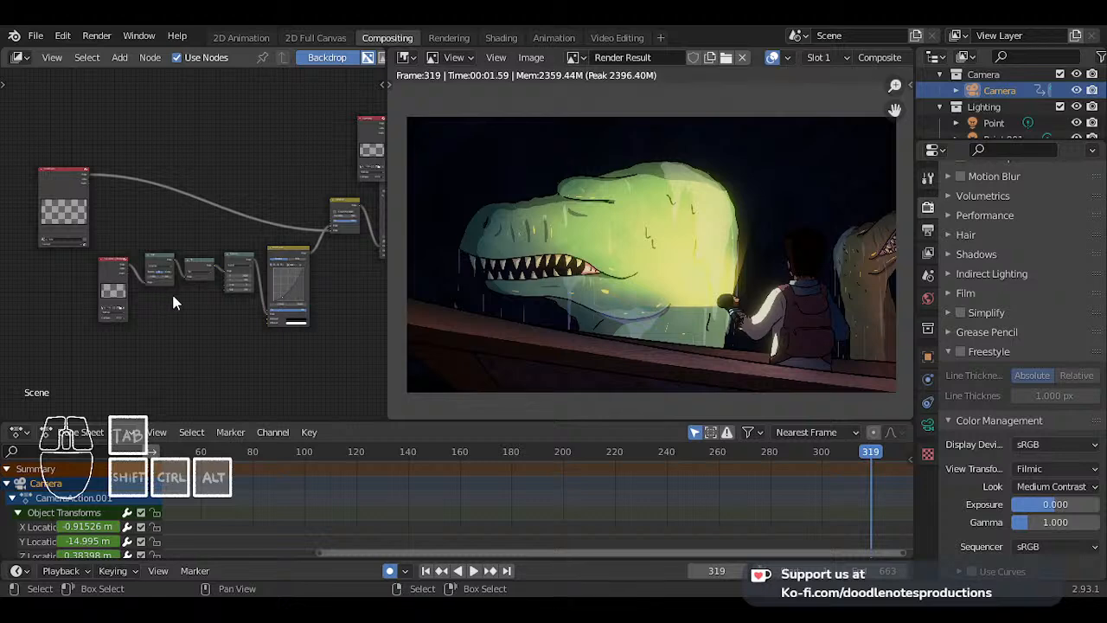
{"action": "scroll", "coordinate": [173, 303], "scroll_direction": "up", "scroll_amount": 1}
{"action": "key", "text": "shift+a"}
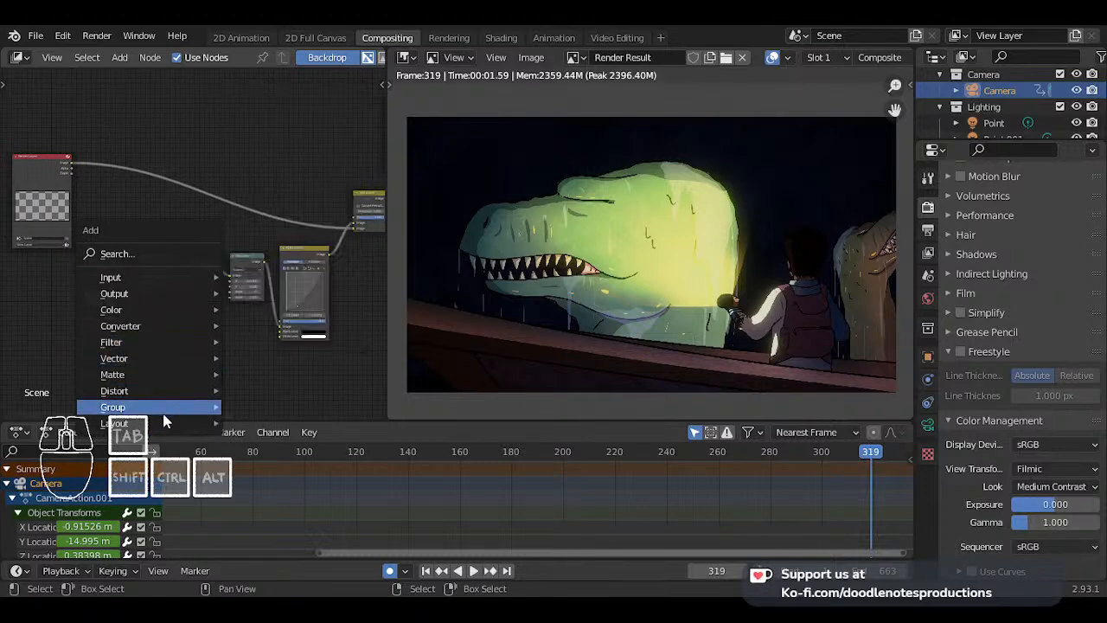
{"action": "mouse_move", "coordinate": [167, 423]}
{"action": "left_click", "coordinate": [249, 424]}
{"action": "left_click", "coordinate": [196, 357]}
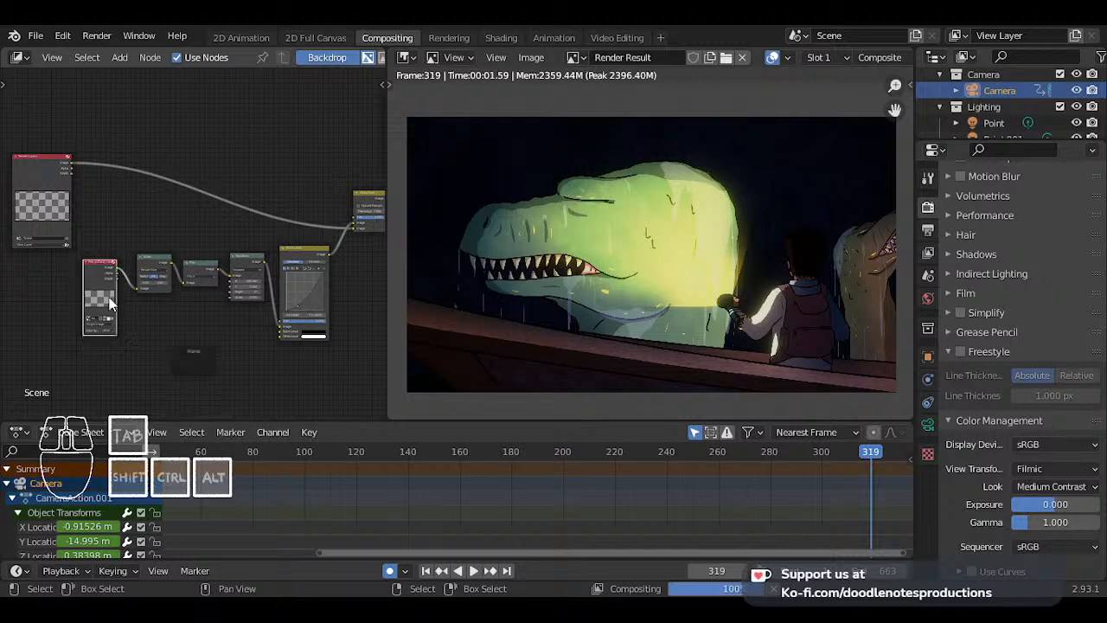
{"action": "right_click", "coordinate": [153, 273], "text": "shift"}
{"action": "right_click", "coordinate": [200, 269], "text": "shift"}
{"action": "right_click", "coordinate": [247, 265], "text": "shift"}
{"action": "right_click", "coordinate": [310, 260], "text": "shift"}
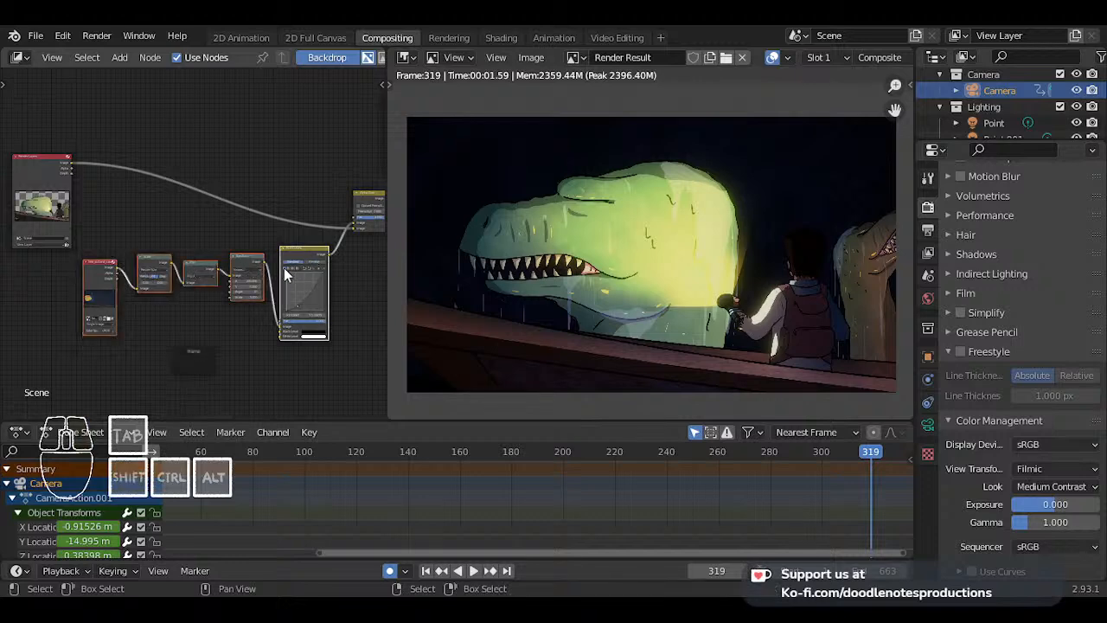
{"action": "key", "text": "g"}
{"action": "left_click", "coordinate": [204, 356]}
Label the new frame BACKGROUND in the node sidebar
{"action": "scroll", "coordinate": [160, 320], "scroll_direction": "up", "scroll_amount": 1}
{"action": "middle_click_drag", "start_coordinate": [154, 321], "coordinate": [186, 280]}
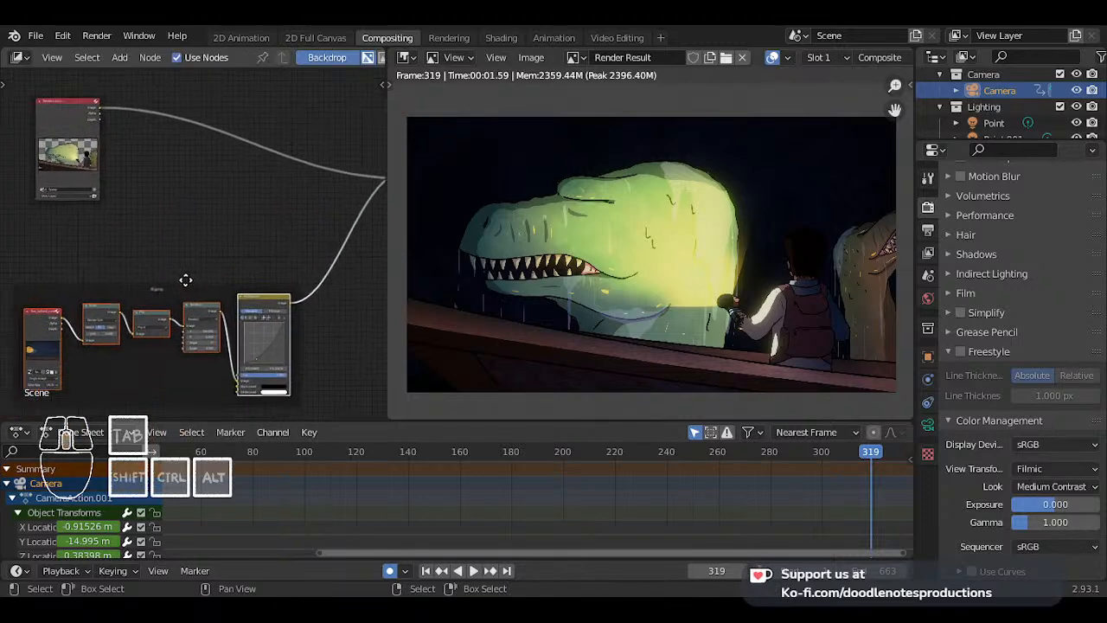
{"action": "scroll", "coordinate": [183, 278], "scroll_direction": "up", "scroll_amount": 1}
{"action": "left_click", "coordinate": [178, 278]}
{"action": "key", "text": "n"}
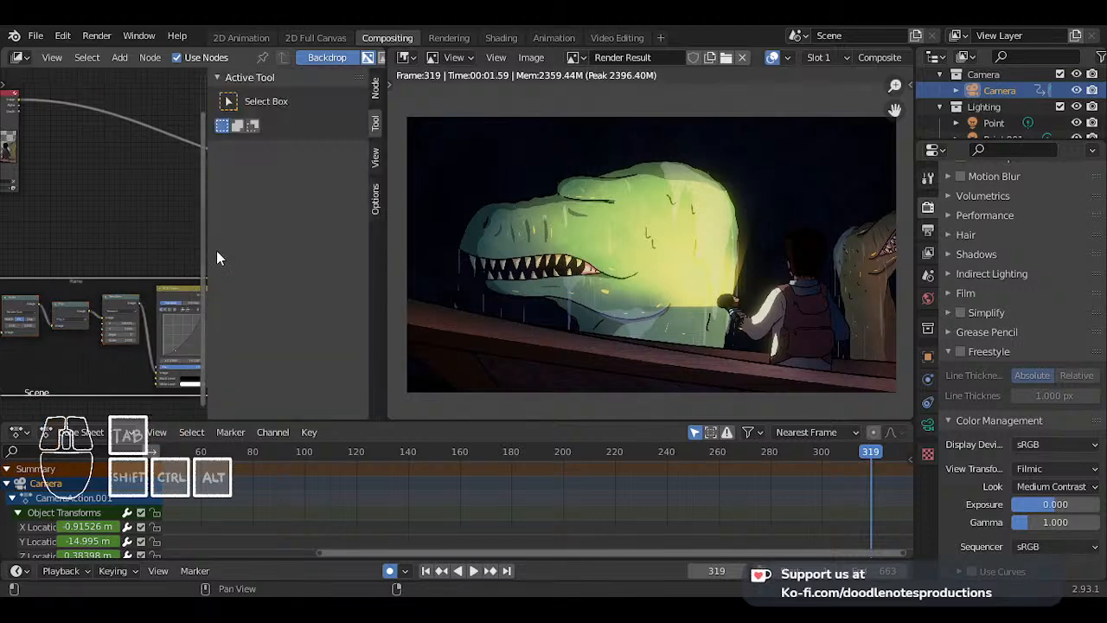
{"action": "left_click", "coordinate": [374, 88]}
{"action": "left_click", "coordinate": [278, 122]}
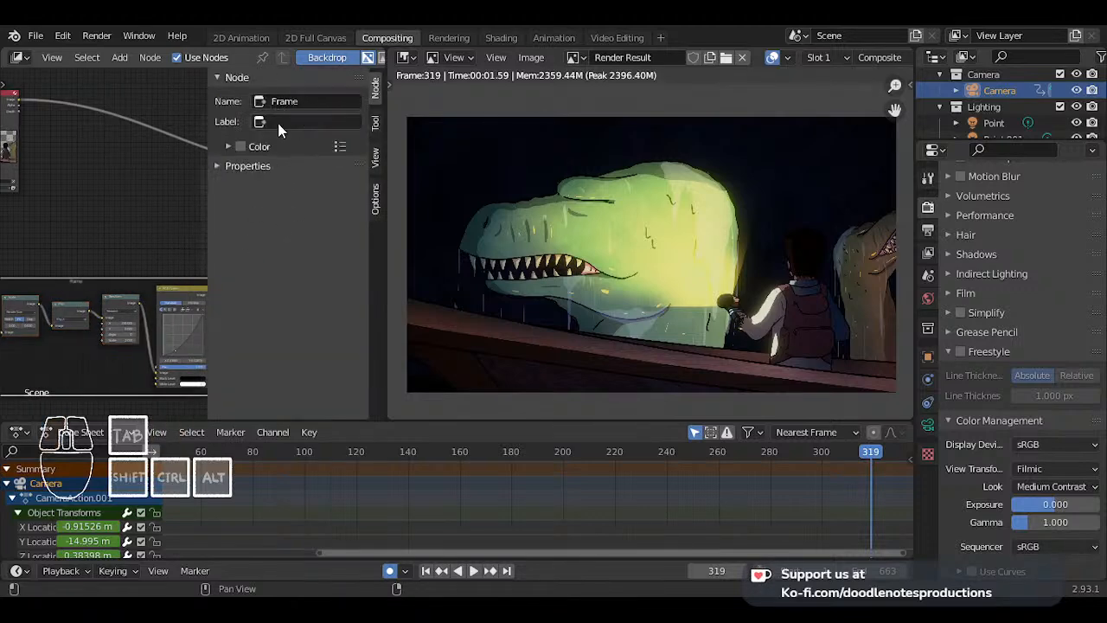
{"action": "type", "text": "BACKGROUND"}
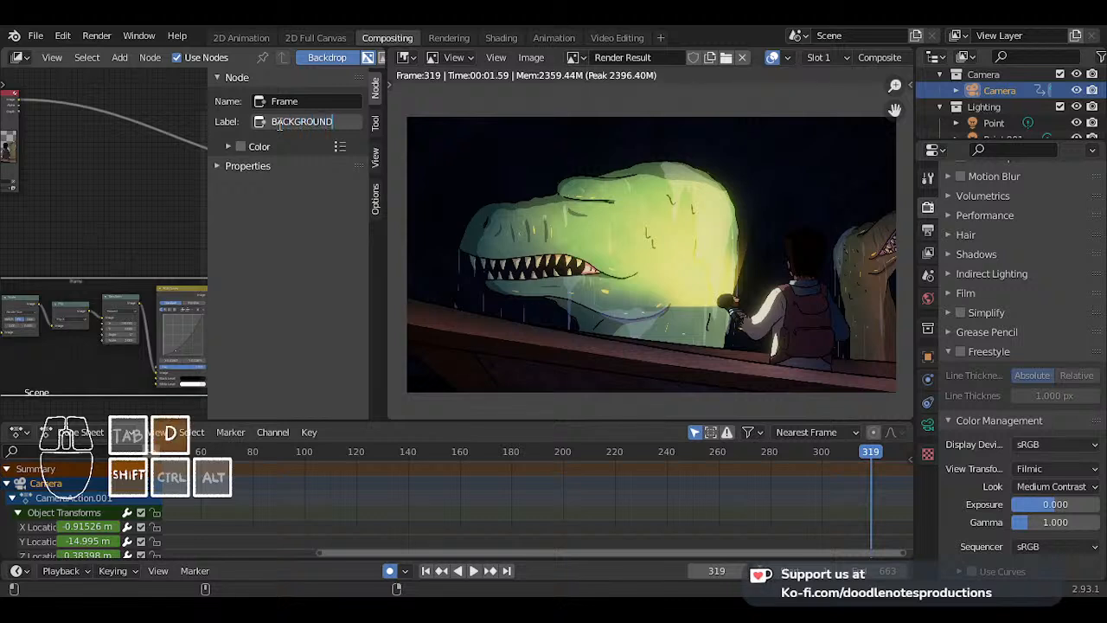
{"action": "key", "text": "Return"}
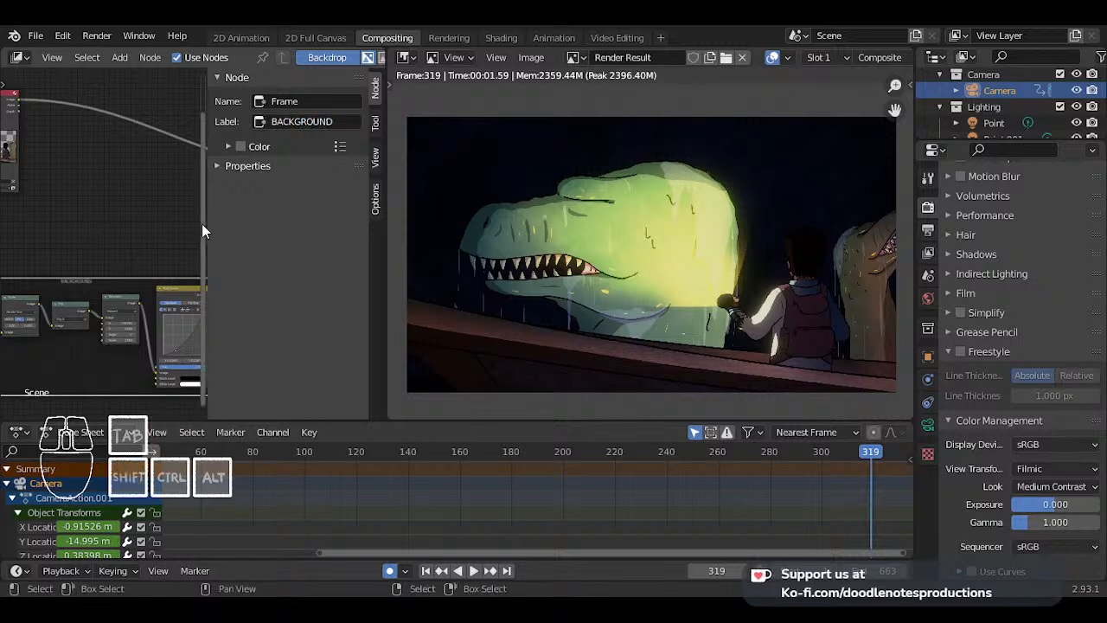
Move the Render Layers node to the right
{"action": "key", "text": "n"}
{"action": "scroll", "coordinate": [206, 229], "scroll_direction": "down", "scroll_amount": 6}
{"action": "middle_click_drag", "start_coordinate": [246, 178], "coordinate": [92, 206]}
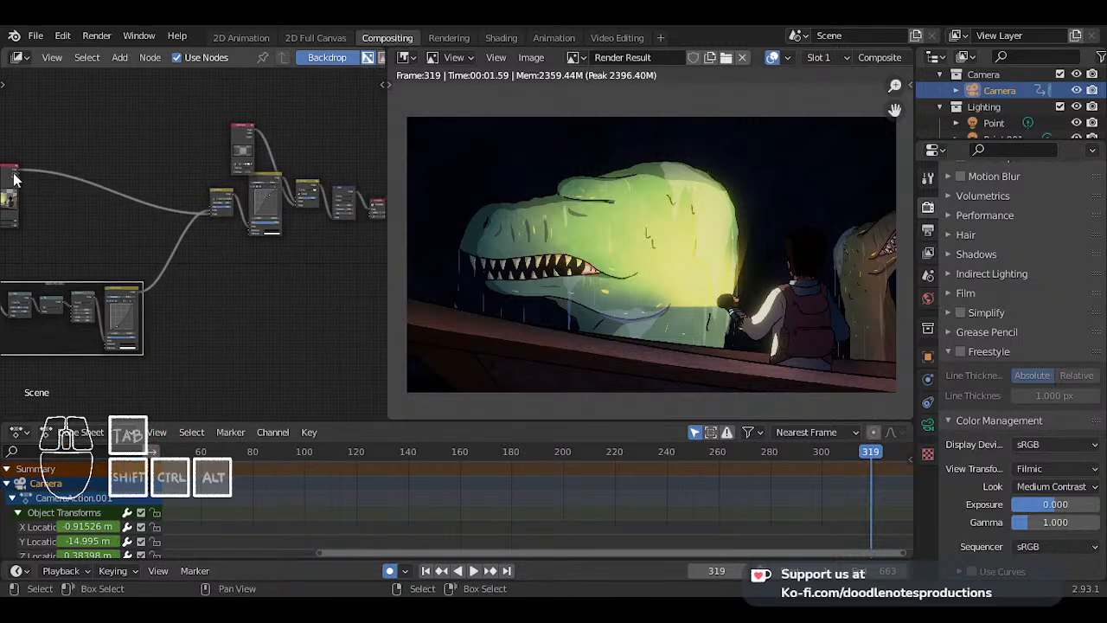
{"action": "left_click_drag", "start_coordinate": [15, 179], "coordinate": [116, 179]}
Reposition the Render Layers node and shift the mix node left
{"action": "scroll", "coordinate": [140, 183], "scroll_direction": "up", "scroll_amount": 7}
{"action": "key", "text": "g"}
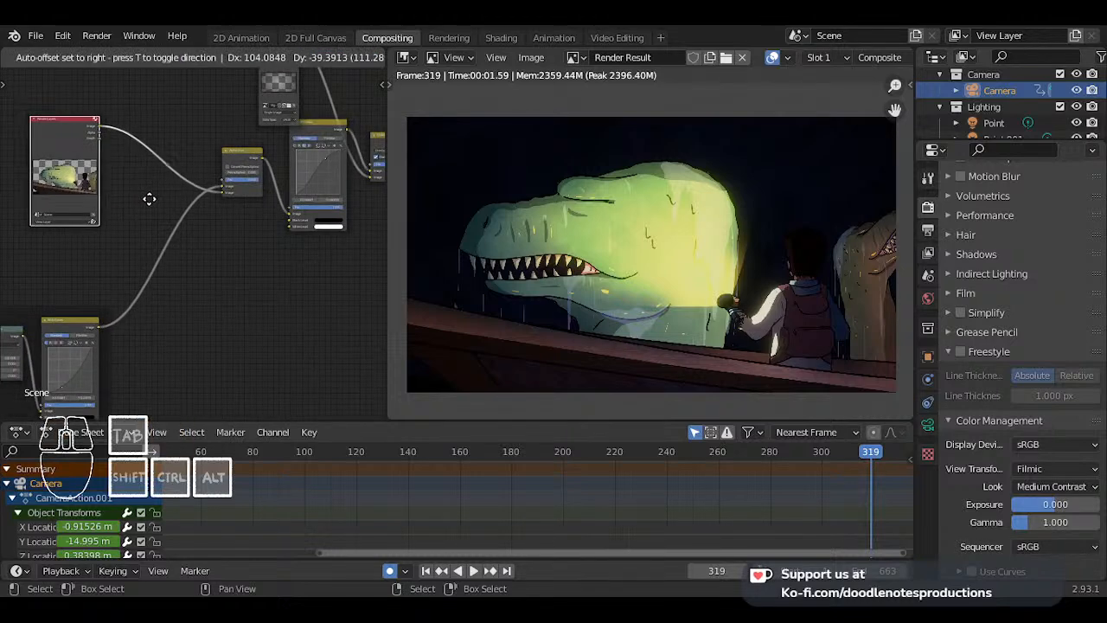
{"action": "left_click", "coordinate": [149, 199]}
{"action": "right_click", "coordinate": [241, 167]}
{"action": "key", "text": "g"}
{"action": "left_click", "coordinate": [200, 178]}
{"action": "scroll", "coordinate": [285, 212], "scroll_direction": "down", "scroll_amount": 2}
{"action": "middle_click_drag", "start_coordinate": [342, 218], "coordinate": [206, 277]}
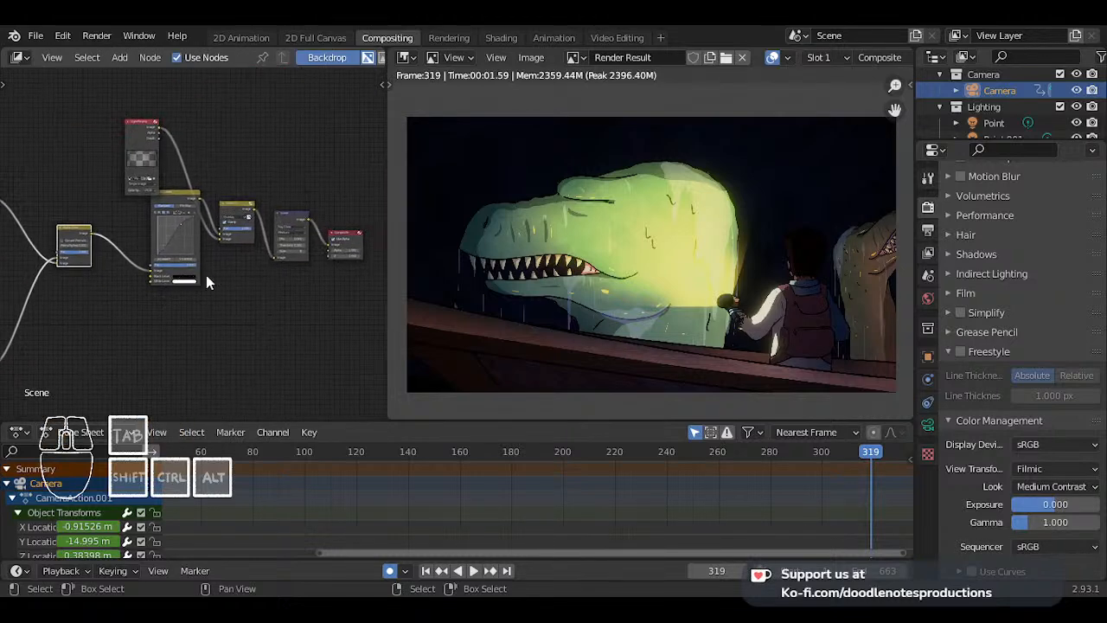
Add a second Frame holding the overlay image, curves, mix and glare nodes
{"action": "key", "text": "shift+a"}
{"action": "mouse_move", "coordinate": [268, 279]}
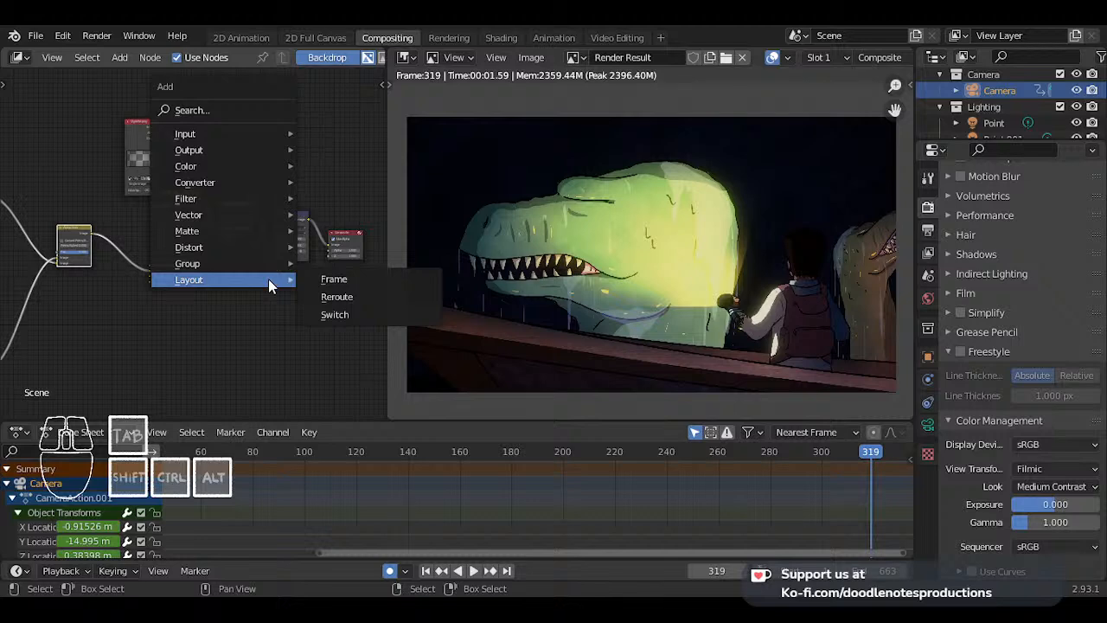
{"action": "left_click", "coordinate": [334, 279]}
{"action": "left_click", "coordinate": [244, 154]}
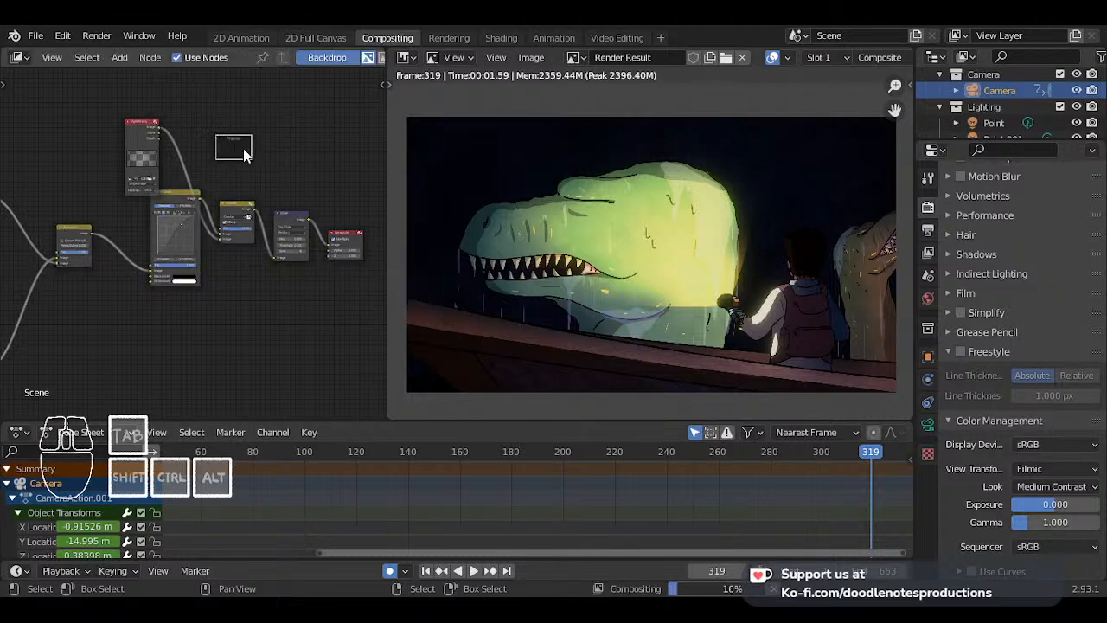
{"action": "right_click", "coordinate": [129, 141]}
{"action": "right_click", "coordinate": [184, 195], "text": "shift"}
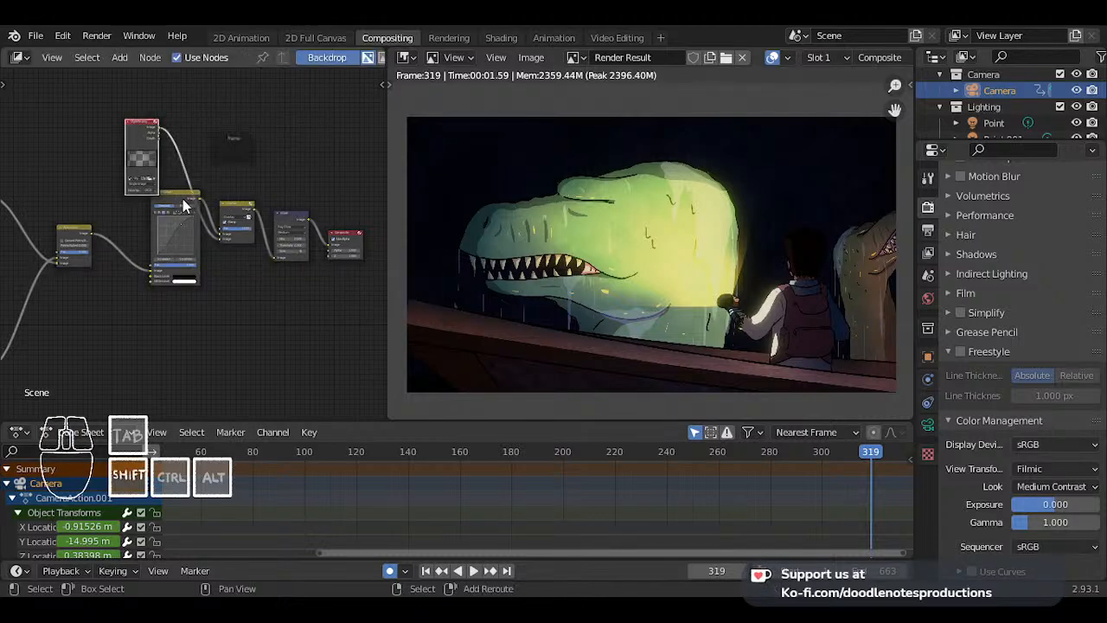
{"action": "right_click", "coordinate": [240, 209], "text": "shift"}
{"action": "right_click", "coordinate": [289, 216], "text": "shift"}
{"action": "key", "text": "g"}
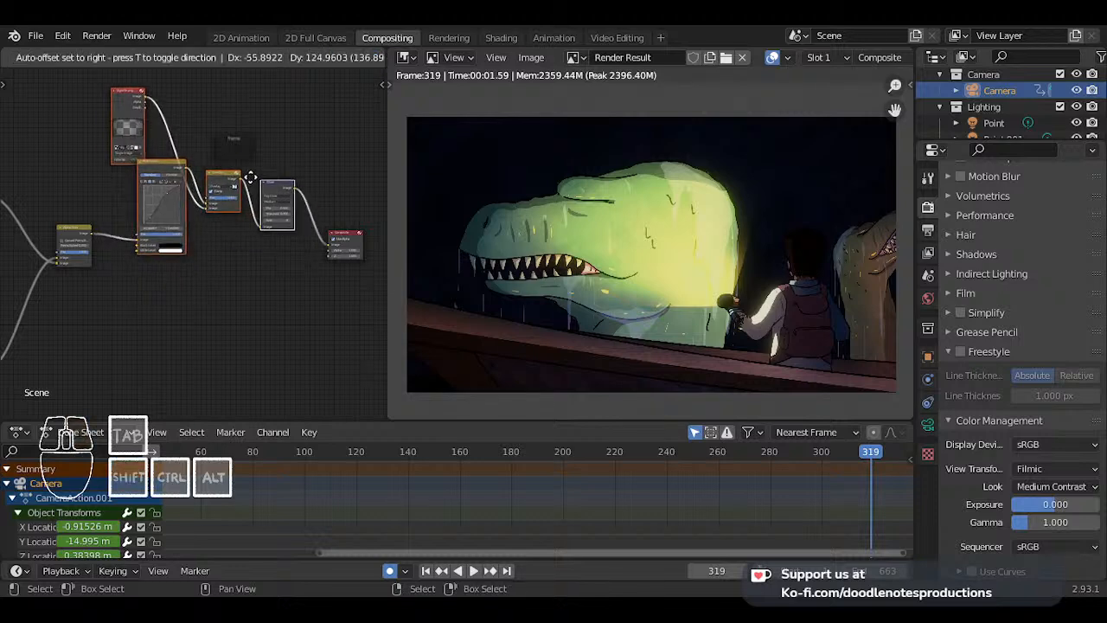
{"action": "left_click", "coordinate": [244, 151]}
Move the new frame right and label it GRADE
{"action": "middle_click_drag", "start_coordinate": [236, 144], "coordinate": [242, 271]}
{"action": "right_click", "coordinate": [219, 203]}
{"action": "key", "text": "g"}
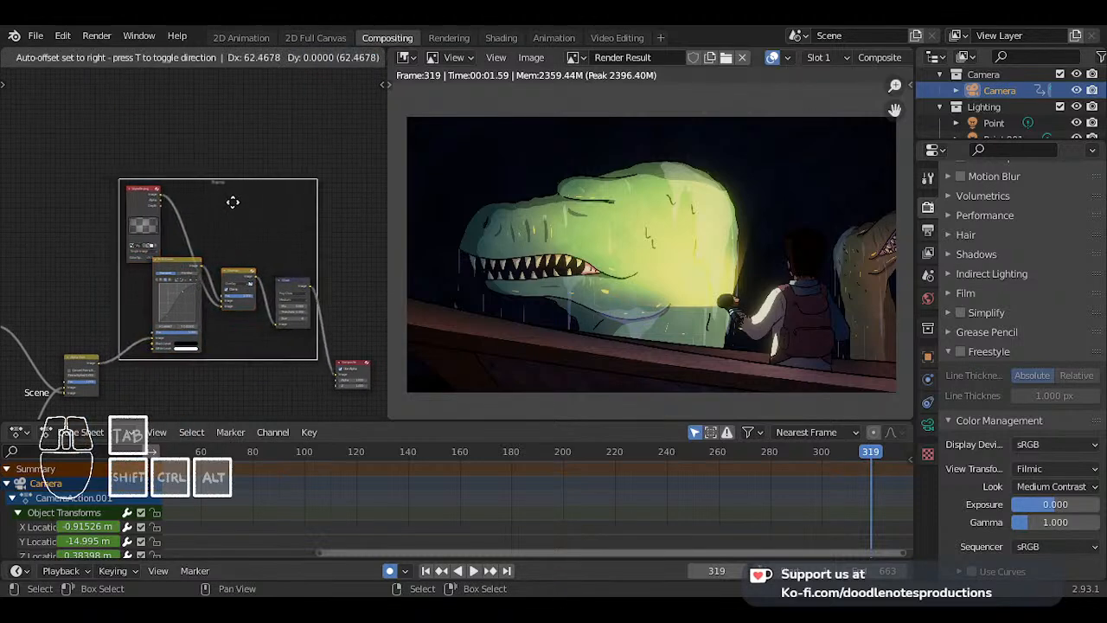
{"action": "left_click", "coordinate": [245, 197]}
{"action": "key", "text": "n"}
{"action": "left_click", "coordinate": [314, 122]}
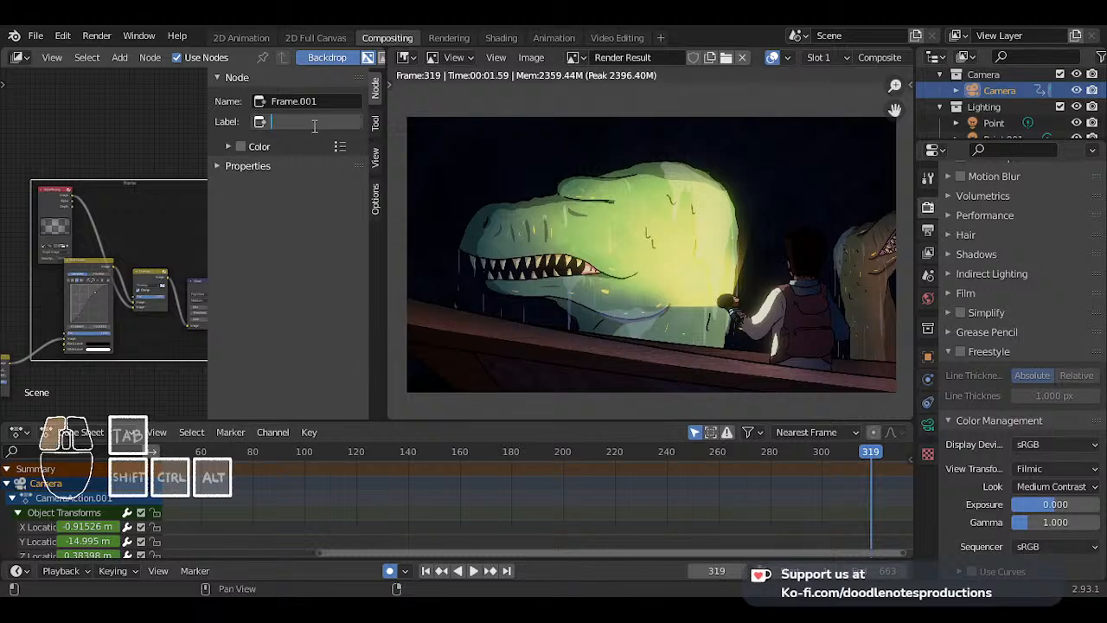
{"action": "type", "text": "GRADE"}
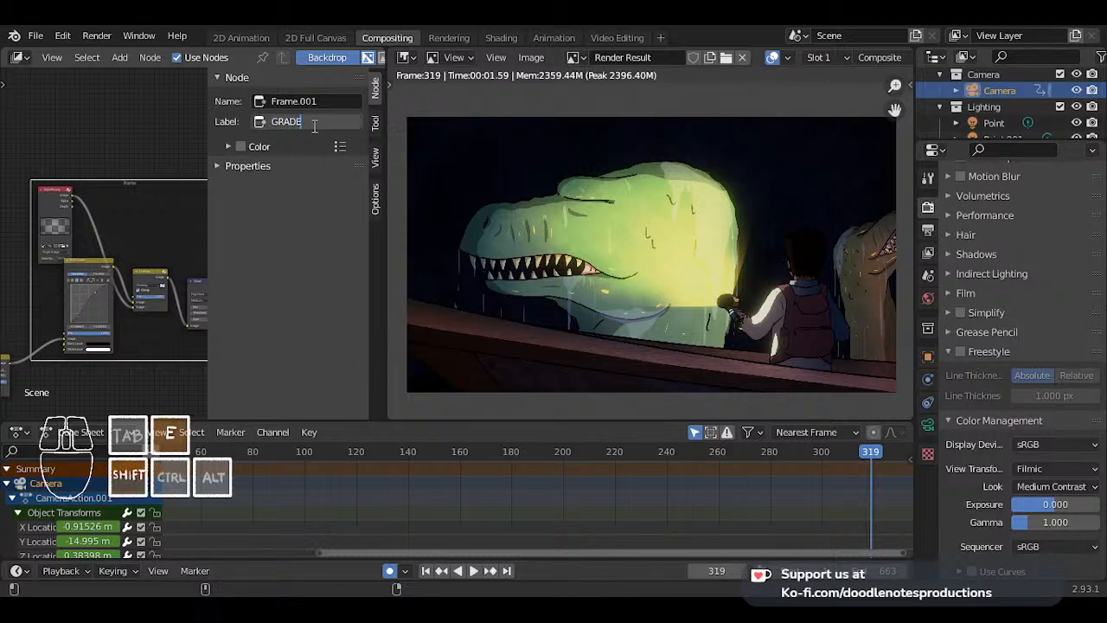
{"action": "key", "text": "Return"}
{"action": "key", "text": "n"}
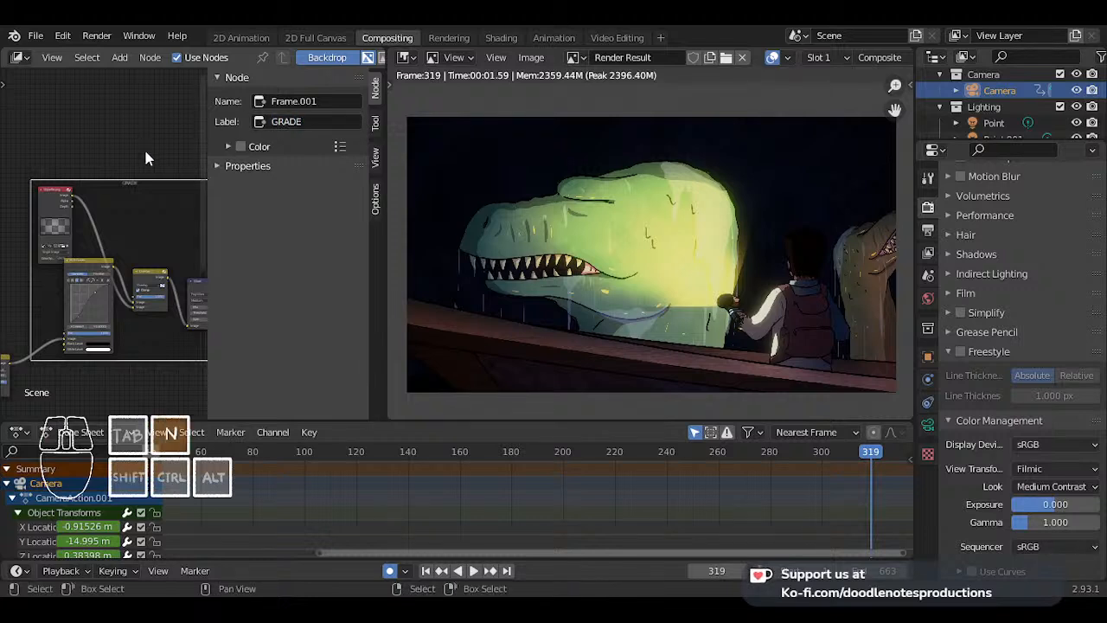
Move a small node down-left and reposition the BACKGROUND frame
{"action": "middle_click_drag", "start_coordinate": [200, 263], "coordinate": [294, 181]}
{"action": "left_click_drag", "start_coordinate": [182, 286], "coordinate": [158, 317]}
{"action": "middle_click_drag", "start_coordinate": [147, 341], "coordinate": [179, 260]}
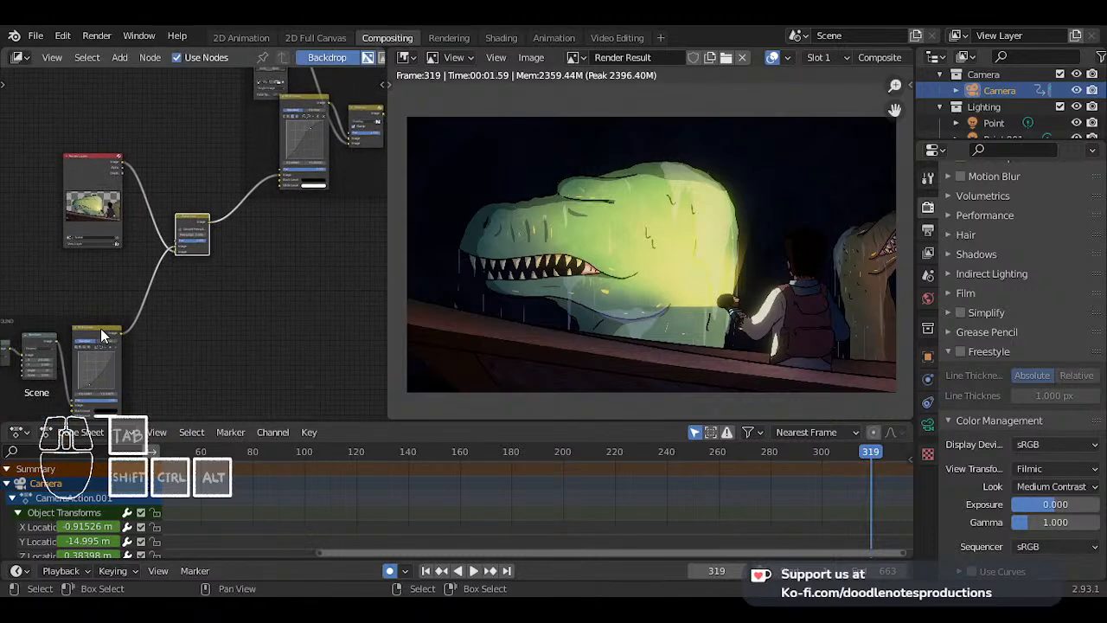
Nudge the BACKGROUND frame into place and select the GRADE frame
{"action": "left_click", "coordinate": [55, 322]}
{"action": "key", "text": "g"}
{"action": "left_click", "coordinate": [81, 288]}
{"action": "left_click", "coordinate": [110, 176]}
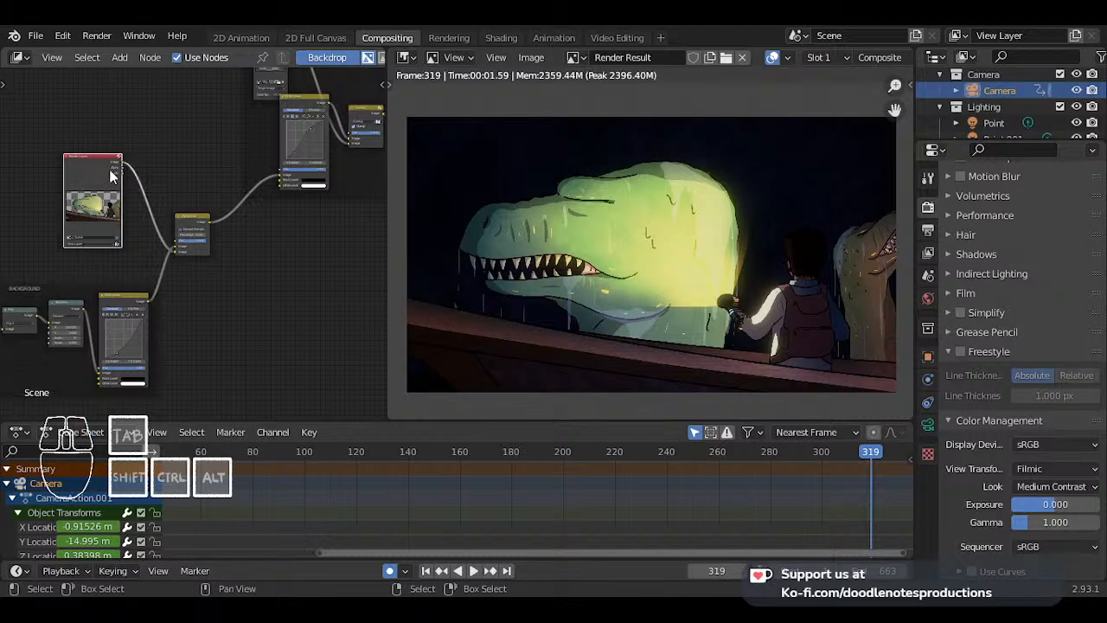
{"action": "middle_click_drag", "start_coordinate": [221, 192], "coordinate": [116, 247]}
{"action": "scroll", "coordinate": [251, 217], "scroll_direction": "down", "scroll_amount": 2}
{"action": "middle_click_drag", "start_coordinate": [267, 213], "coordinate": [205, 220]}
{"action": "scroll", "coordinate": [322, 238], "scroll_direction": "up", "scroll_amount": 4}
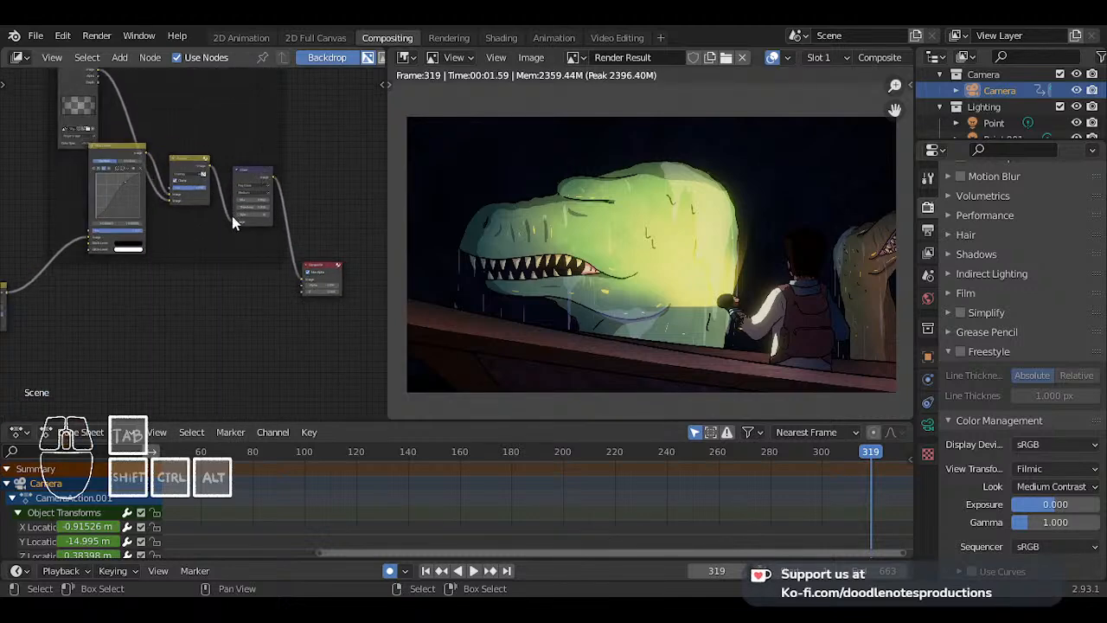
{"action": "left_click", "coordinate": [248, 141]}
{"action": "middle_click_drag", "start_coordinate": [250, 145], "coordinate": [195, 228]}
Move the Composite node up and right beside the GRADE frame
{"action": "right_click", "coordinate": [279, 349]}
{"action": "key", "text": "g"}
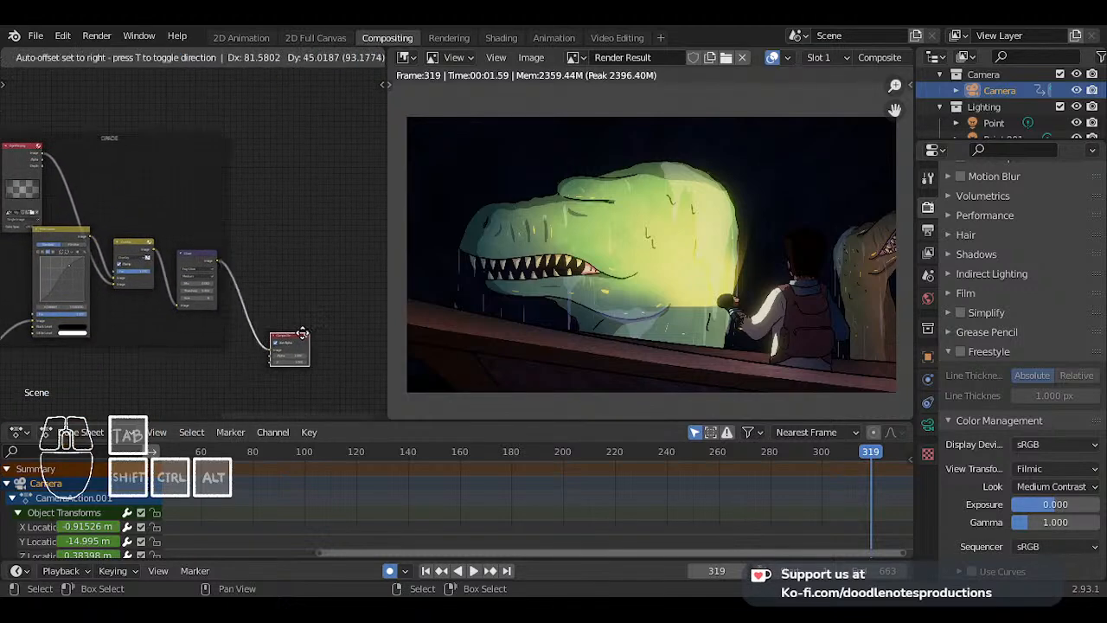
{"action": "left_click", "coordinate": [331, 332]}
Save the project as The Serpents.blend
{"action": "scroll", "coordinate": [213, 260], "scroll_direction": "up", "scroll_amount": 2}
{"action": "key", "text": "ctrl+s"}
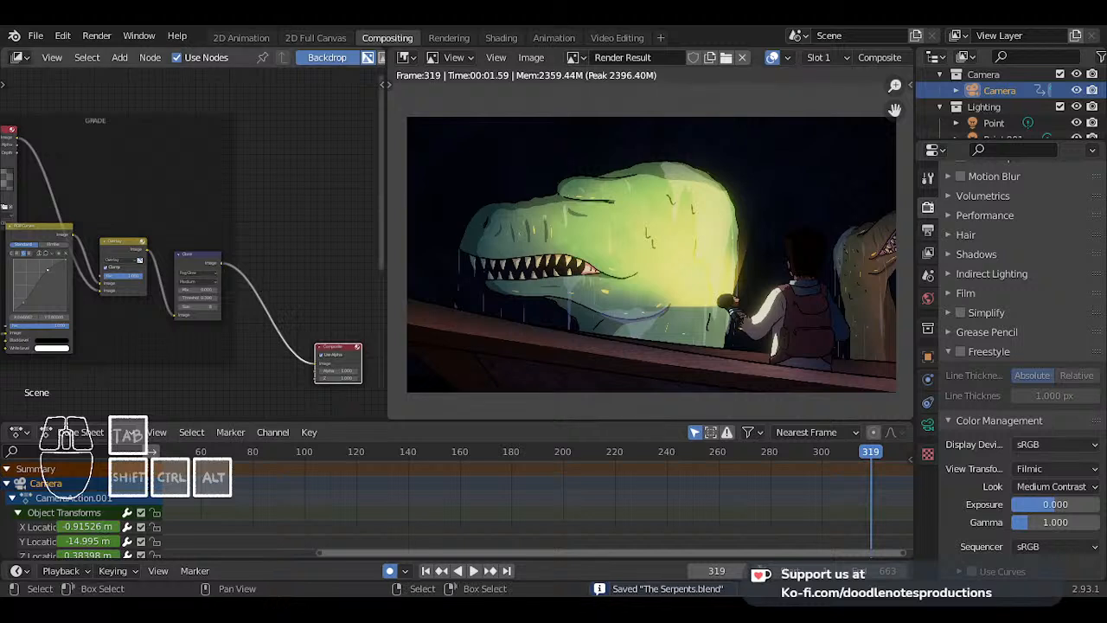
{"action": "scroll", "coordinate": [144, 239], "scroll_direction": "up", "scroll_amount": 1}
{"action": "middle_click_drag", "start_coordinate": [142, 240], "coordinate": [251, 235]}
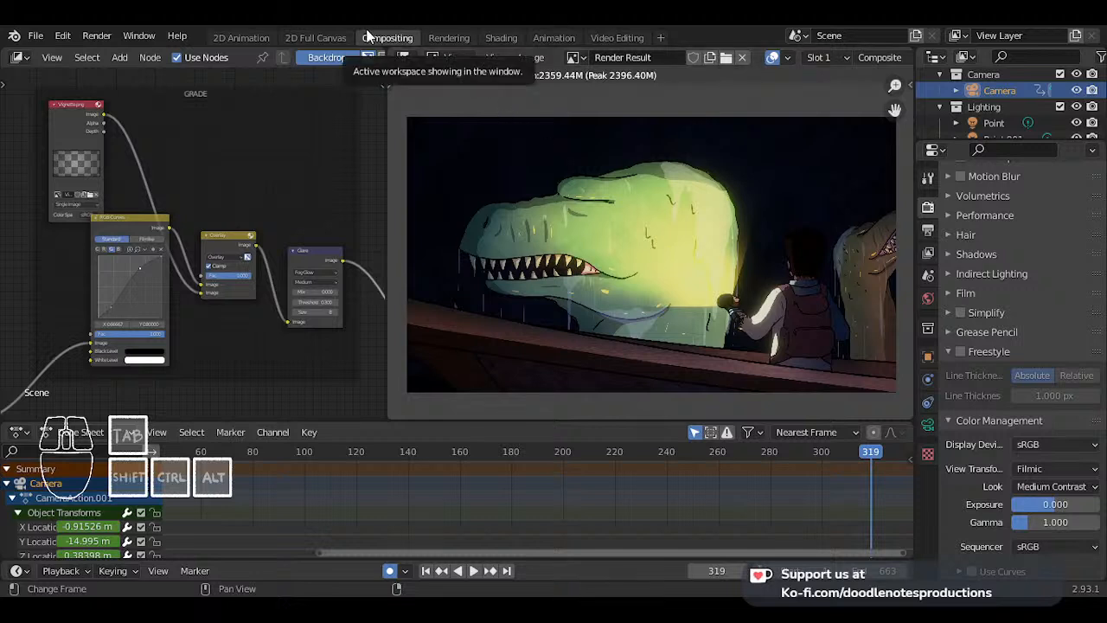
Make the Serpents object's Serpent 1 fill a more saturated green (HSV 0.344, 0.868, 0.179)
{"action": "left_click", "coordinate": [244, 37]}
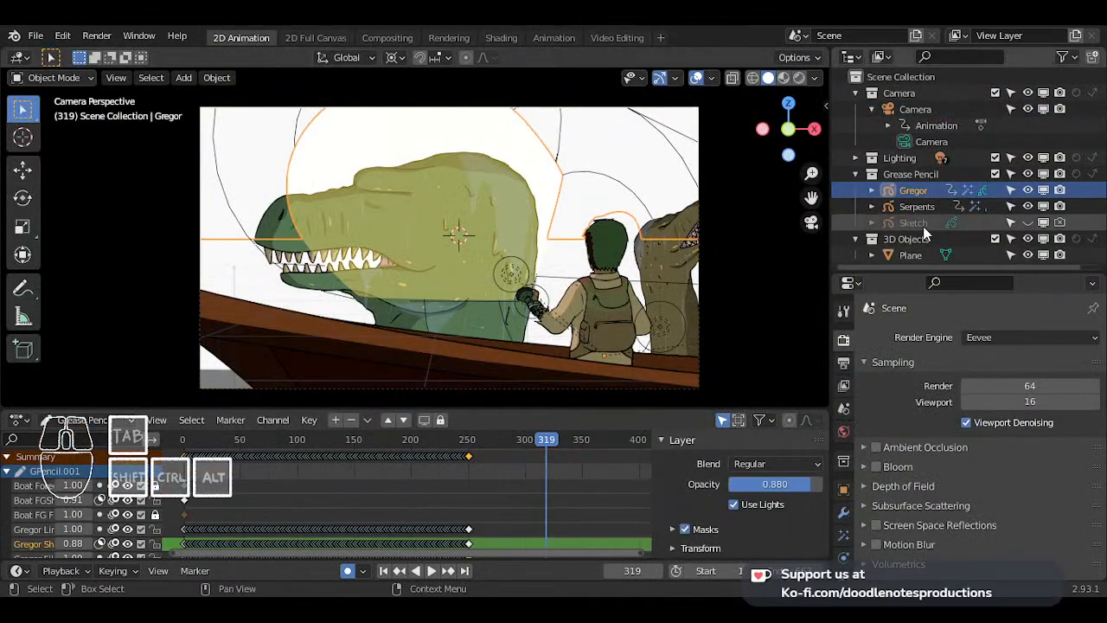
{"action": "left_click", "coordinate": [917, 207]}
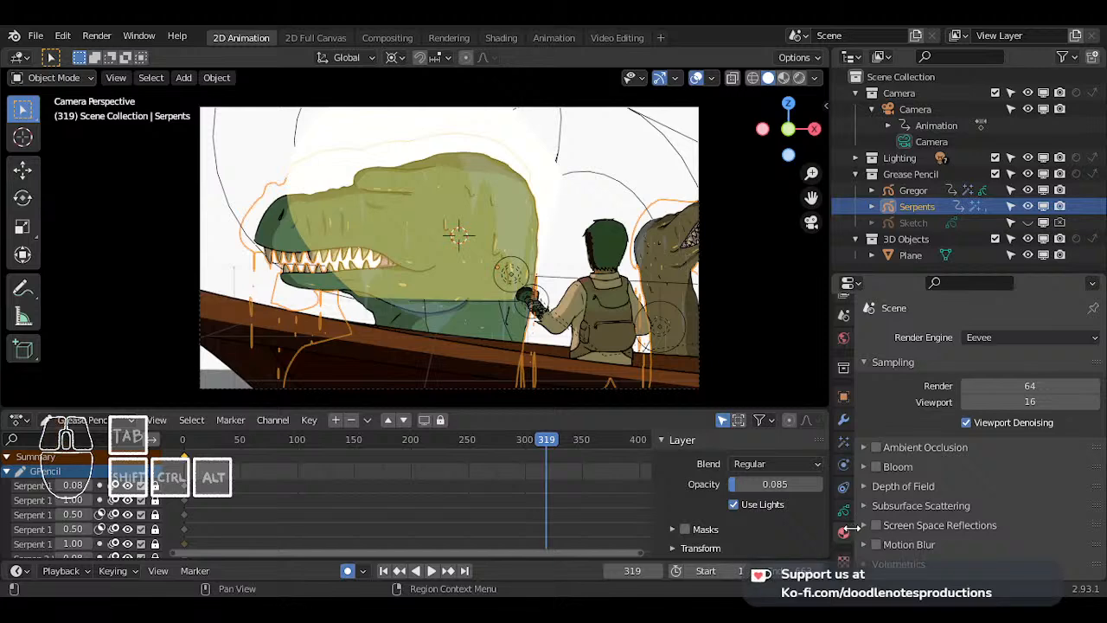
{"action": "left_click", "coordinate": [845, 532]}
{"action": "left_click", "coordinate": [914, 343]}
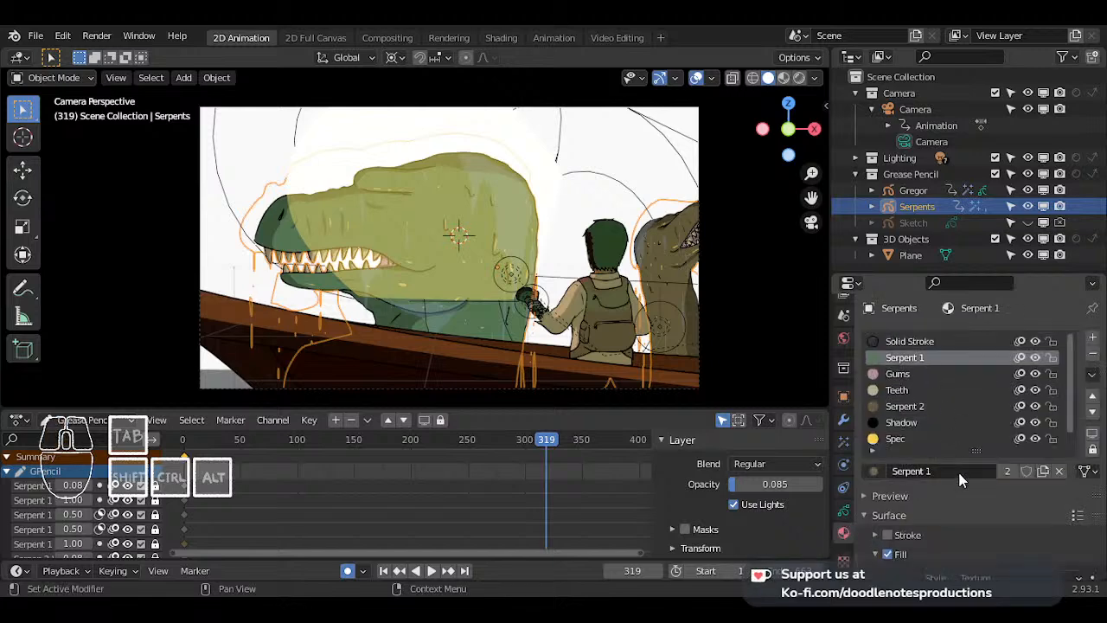
{"action": "scroll", "coordinate": [964, 476], "scroll_direction": "down", "scroll_amount": 3}
{"action": "left_click", "coordinate": [1025, 502]}
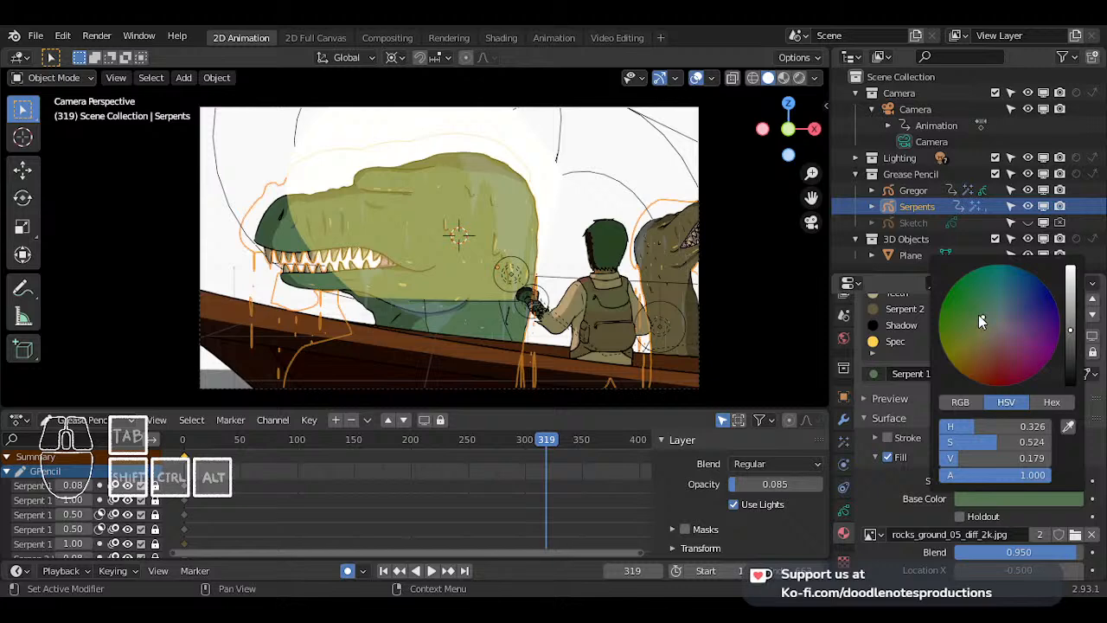
{"action": "left_click_drag", "start_coordinate": [978, 315], "coordinate": [971, 309]}
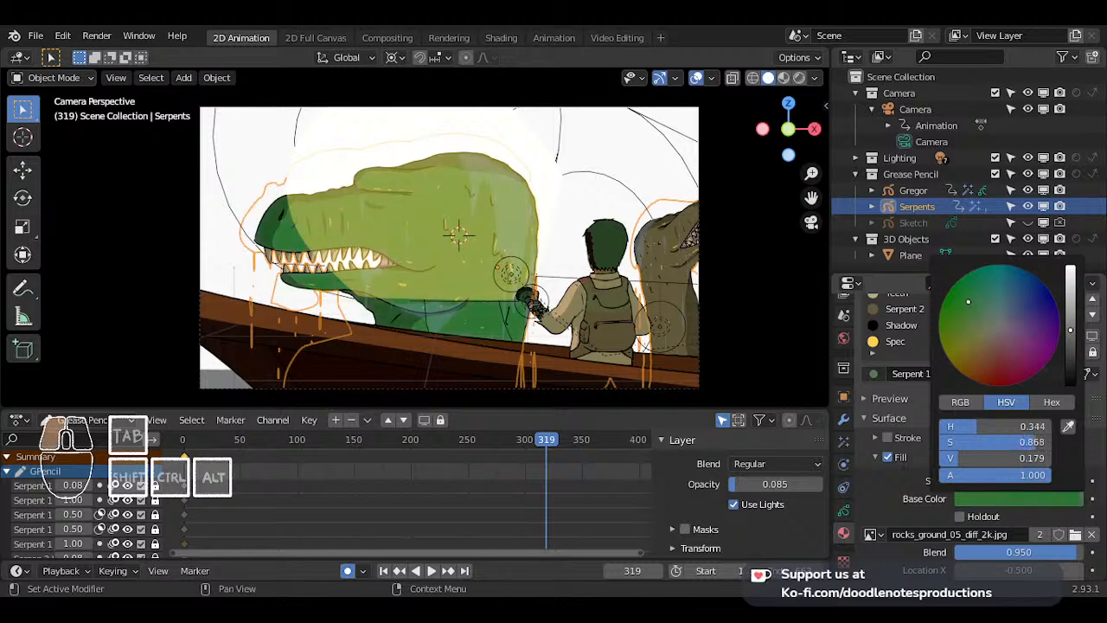
Render the frame, lower the Serpent 1 green's saturation, and re-render to compare
{"action": "left_click", "coordinate": [449, 38]}
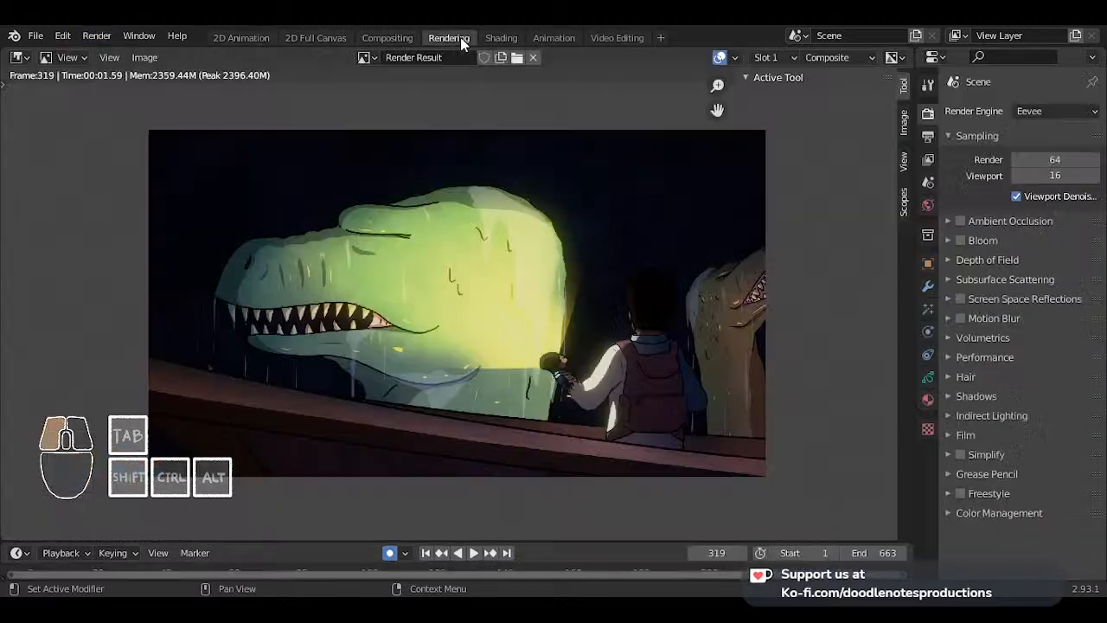
{"action": "key", "text": "F12"}
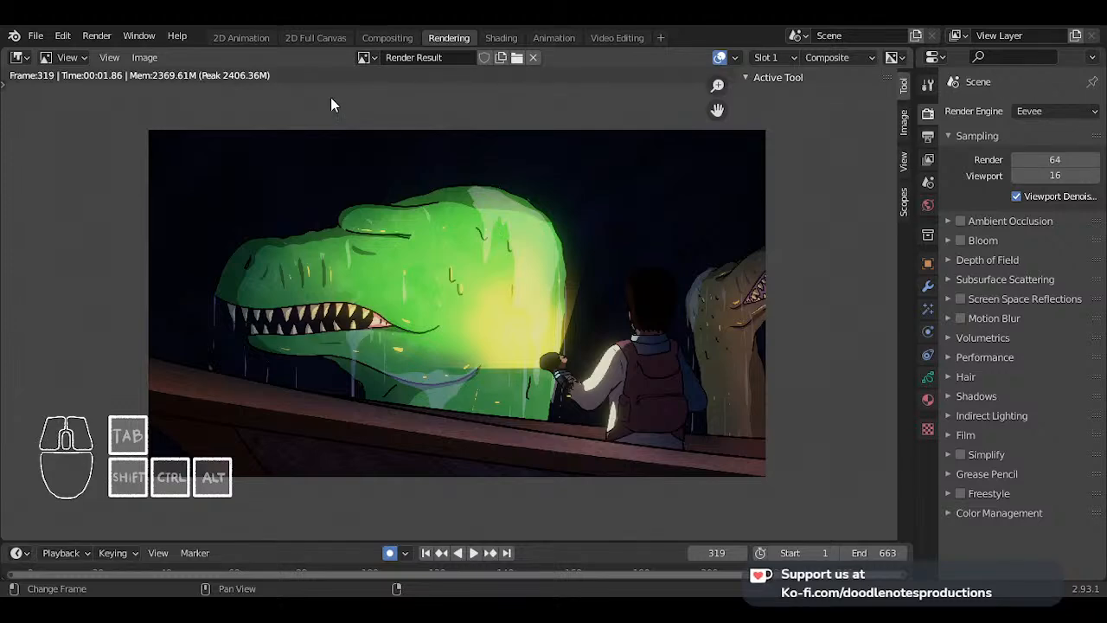
{"action": "left_click", "coordinate": [260, 36]}
{"action": "left_click", "coordinate": [1018, 498]}
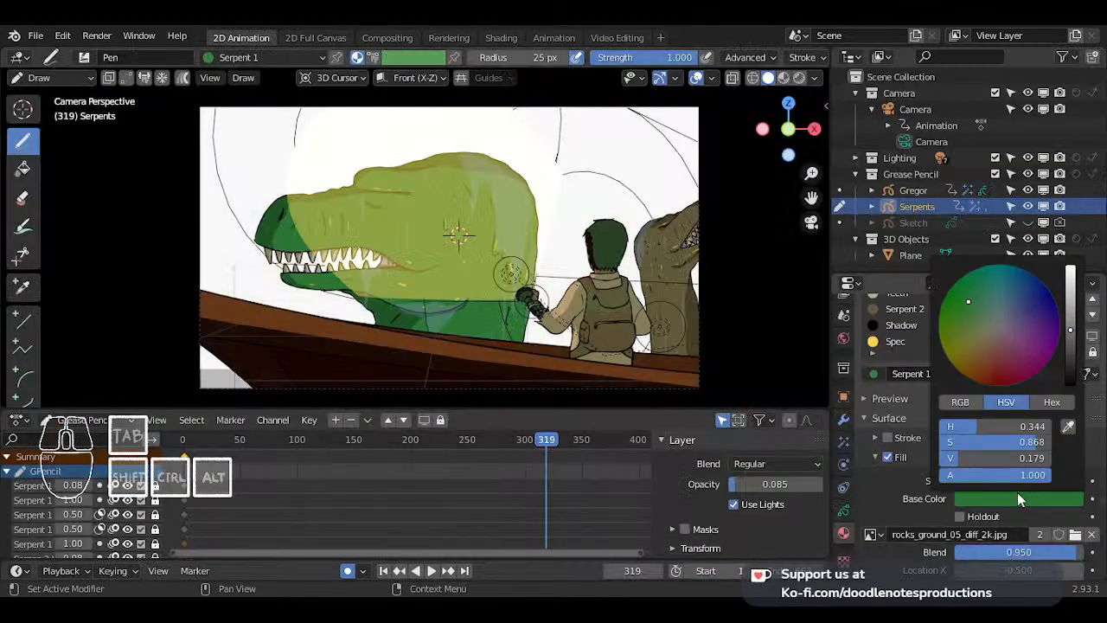
{"action": "left_click_drag", "start_coordinate": [968, 301], "coordinate": [973, 304]}
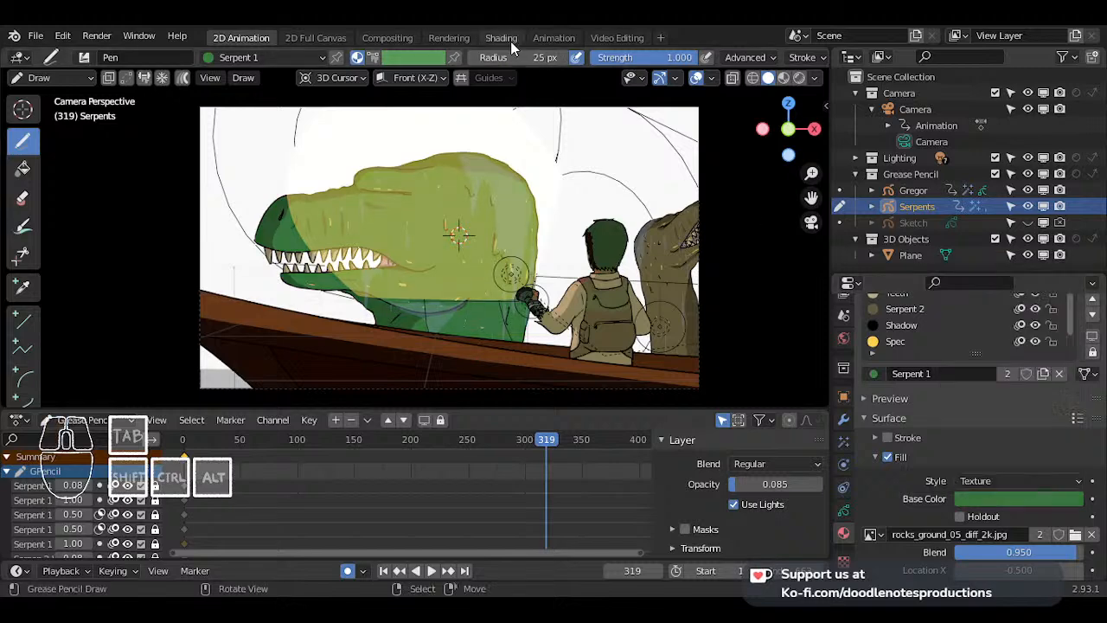
{"action": "left_click", "coordinate": [463, 39]}
{"action": "key", "text": "F12"}
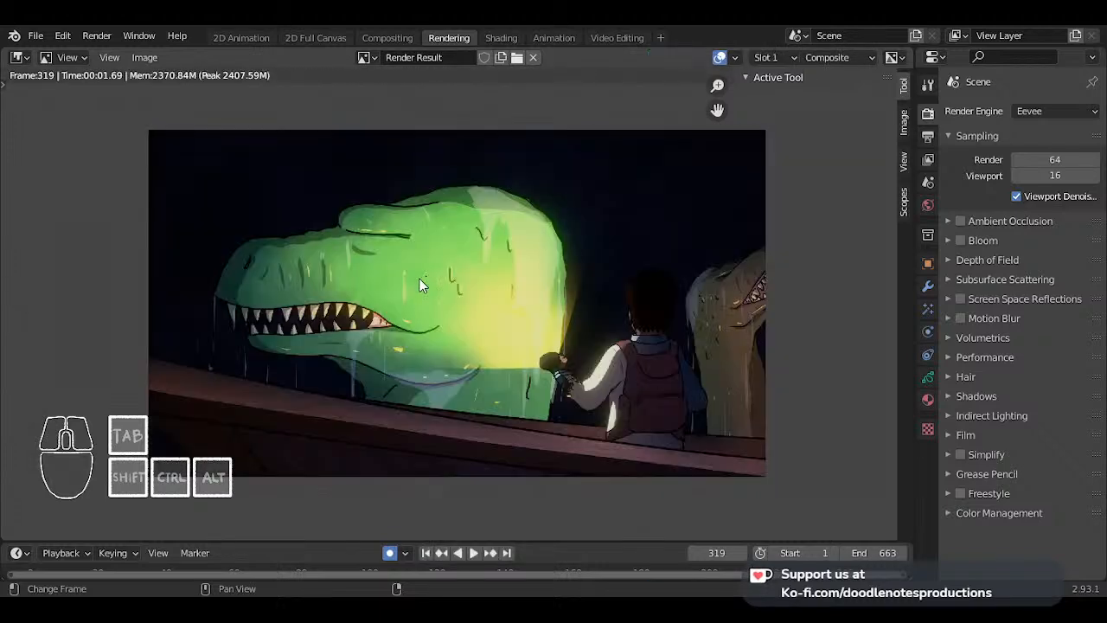
Recheck the Serpent 1 fill colour, render frame 319 once more, and open the Compositing workspace
{"action": "left_click", "coordinate": [251, 39]}
{"action": "left_click", "coordinate": [1022, 501]}
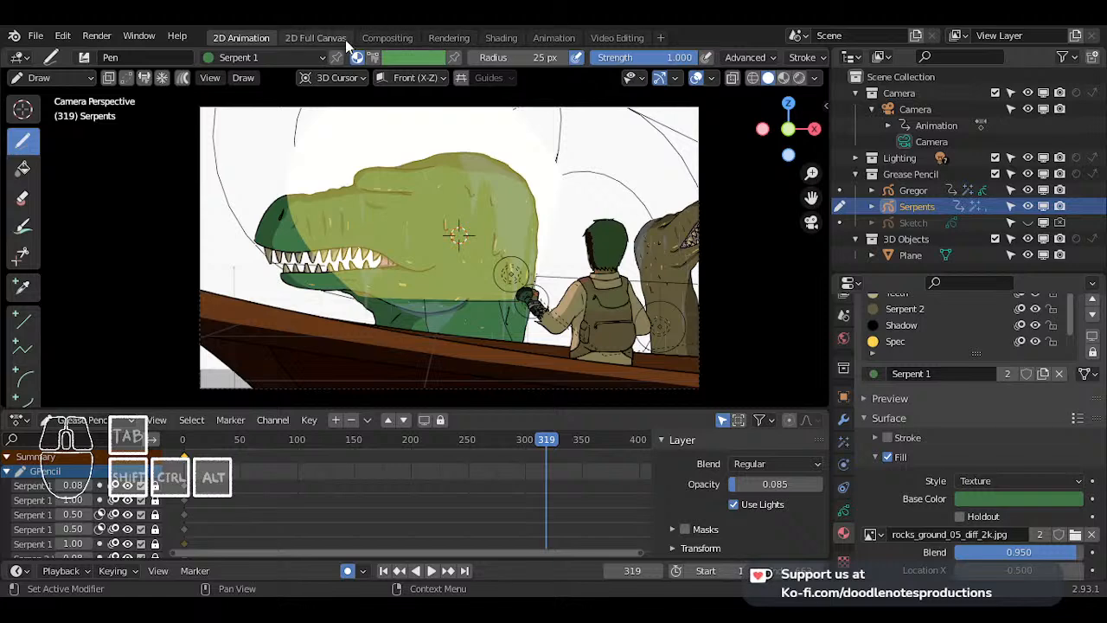
{"action": "left_click", "coordinate": [443, 38]}
{"action": "key", "text": "F12"}
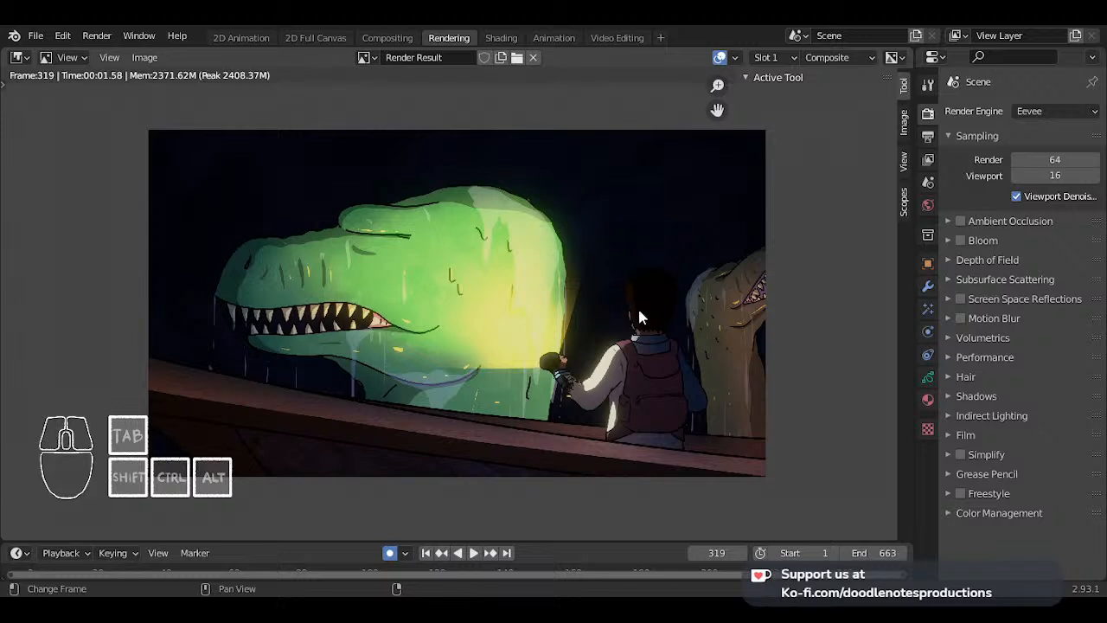
{"action": "scroll", "coordinate": [627, 283], "scroll_direction": "up", "scroll_amount": 1}
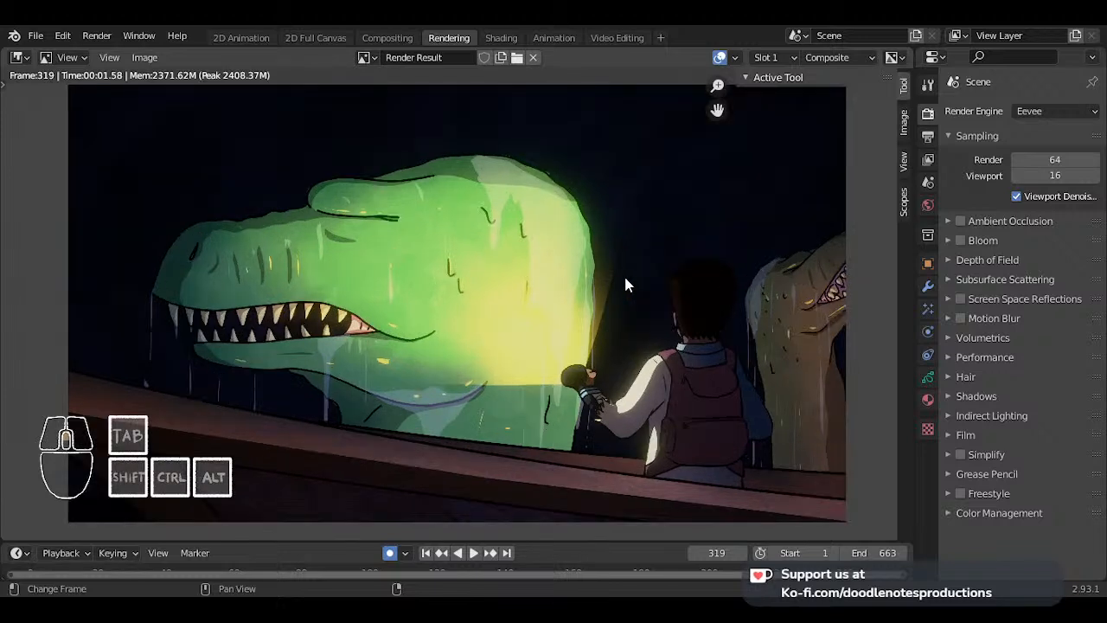
{"action": "scroll", "coordinate": [626, 279], "scroll_direction": "down", "scroll_amount": 1}
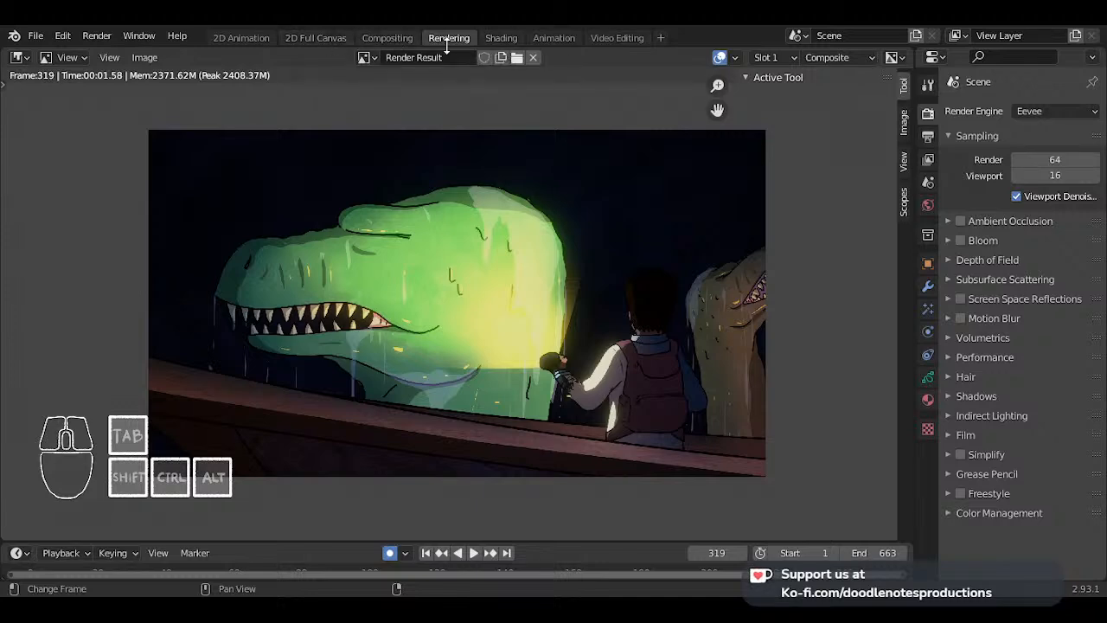
{"action": "left_click", "coordinate": [388, 37]}
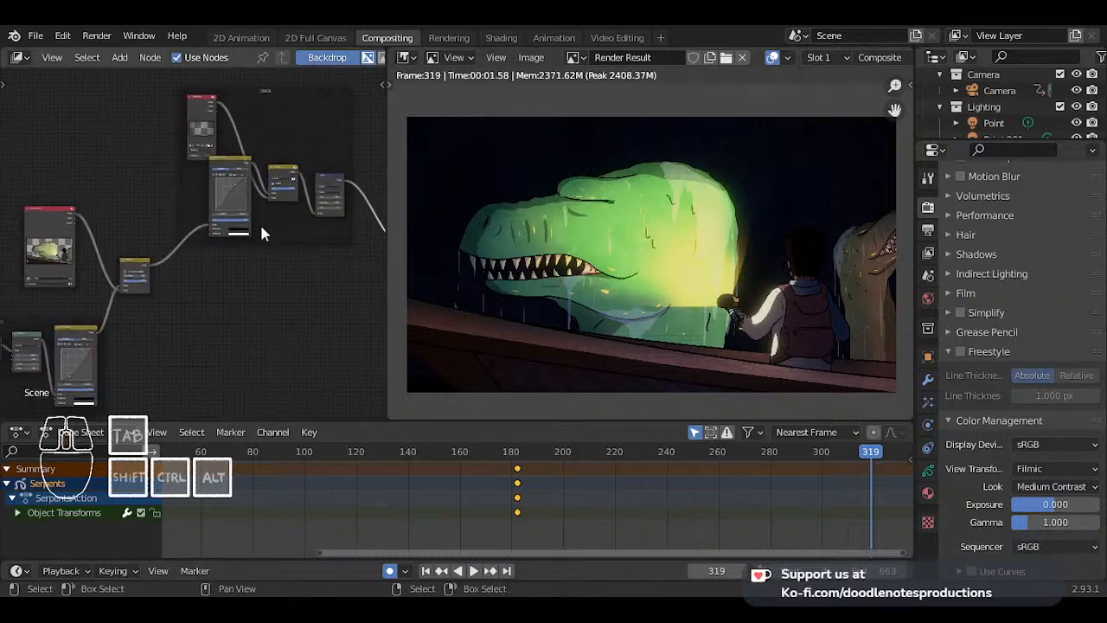
Move the Composite node to the right to make room for a new node
{"action": "scroll", "coordinate": [214, 249], "scroll_direction": "up", "scroll_amount": 2}
{"action": "middle_click_drag", "start_coordinate": [261, 230], "coordinate": [192, 243]}
{"action": "scroll", "coordinate": [192, 243], "scroll_direction": "up", "scroll_amount": 1}
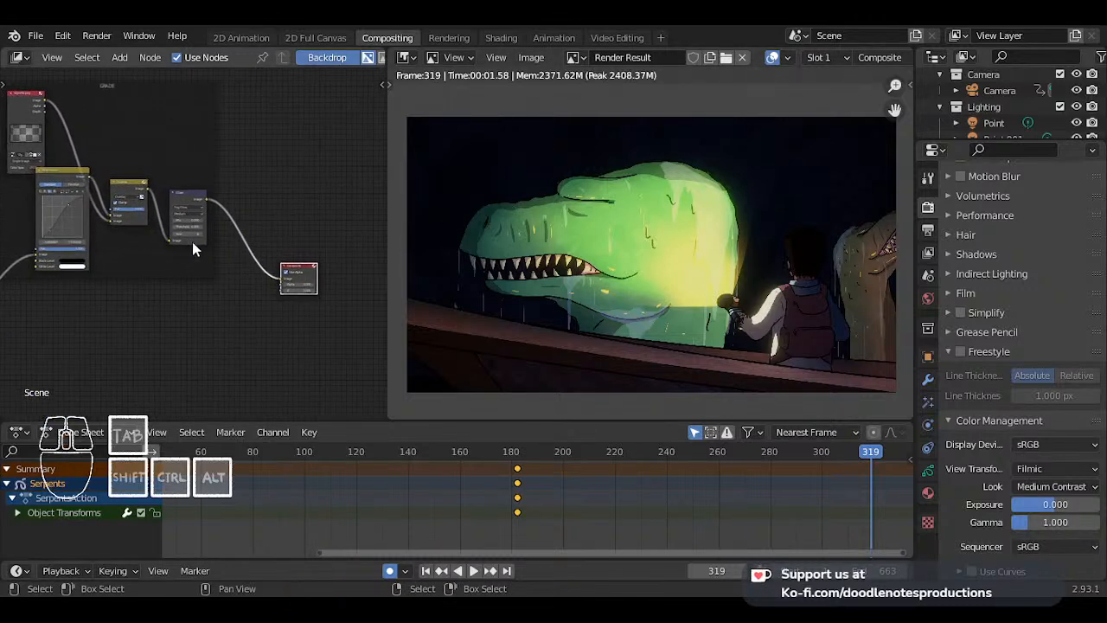
{"action": "middle_click_drag", "start_coordinate": [285, 246], "coordinate": [255, 252]}
{"action": "left_click_drag", "start_coordinate": [262, 271], "coordinate": [420, 259]}
{"action": "left_click", "coordinate": [167, 164]}
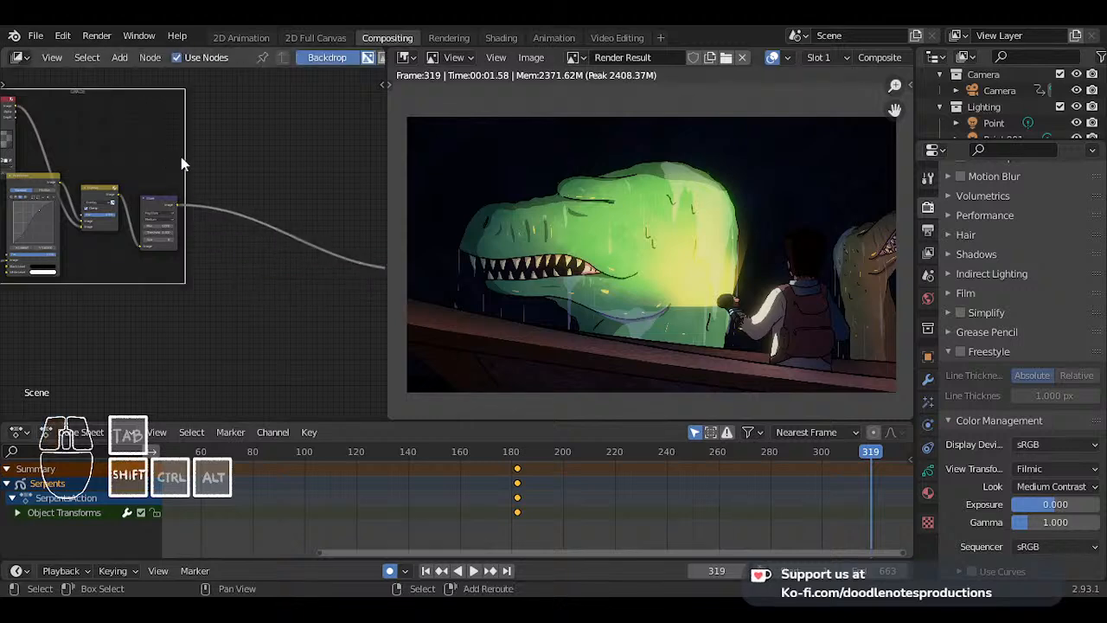
Add a Mix node on the final link and feed the earlier node's image into it
{"action": "key", "text": "shift+a"}
{"action": "mouse_move", "coordinate": [173, 158]}
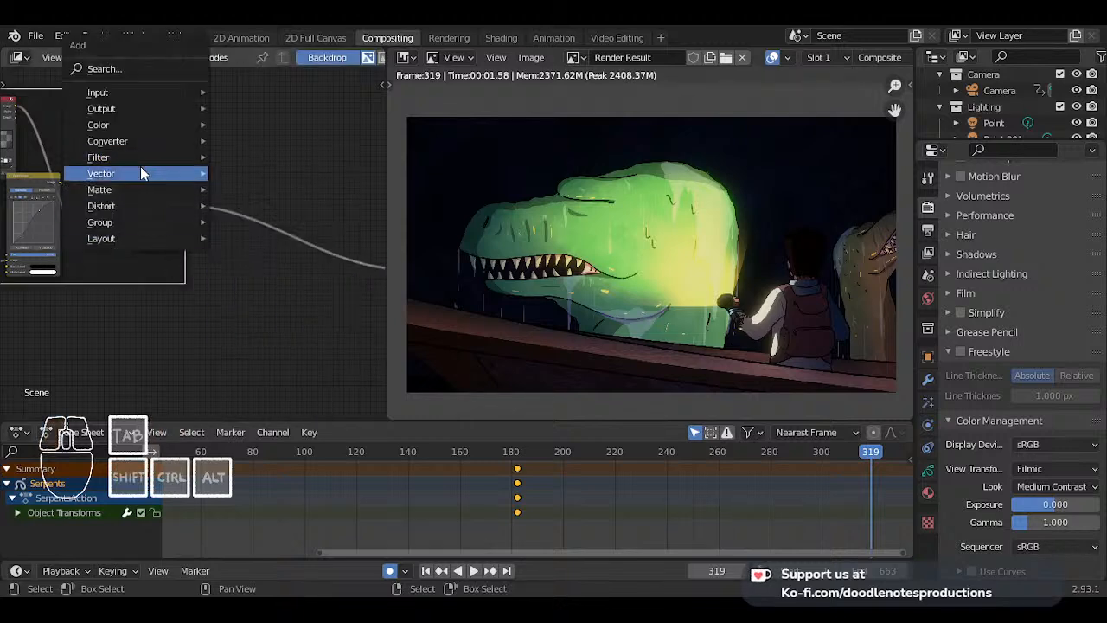
{"action": "mouse_move", "coordinate": [144, 126]}
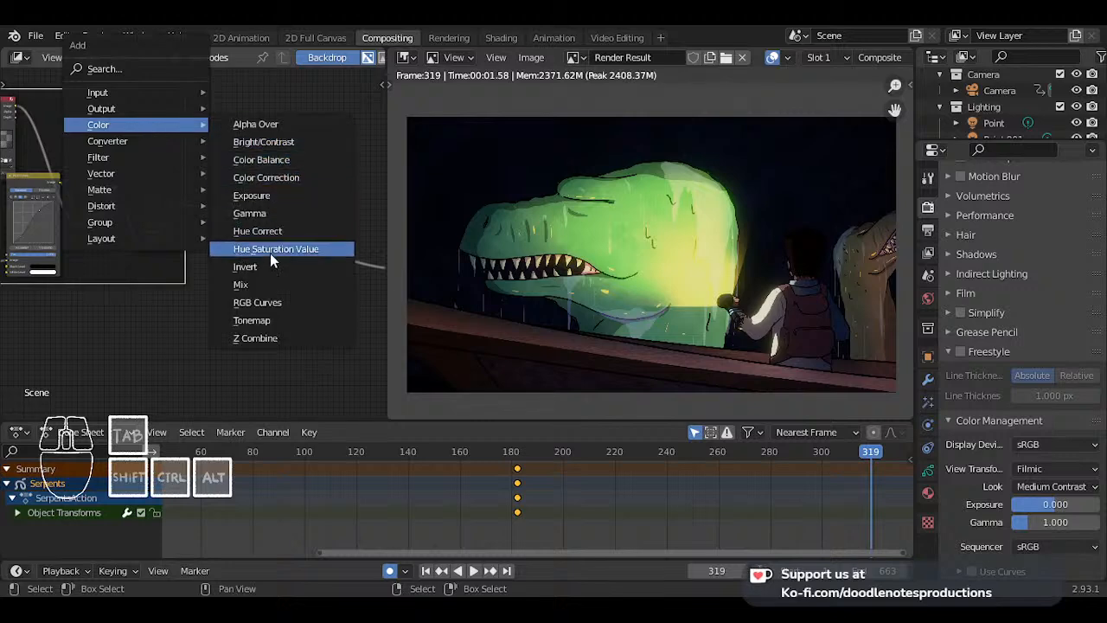
{"action": "left_click", "coordinate": [247, 285]}
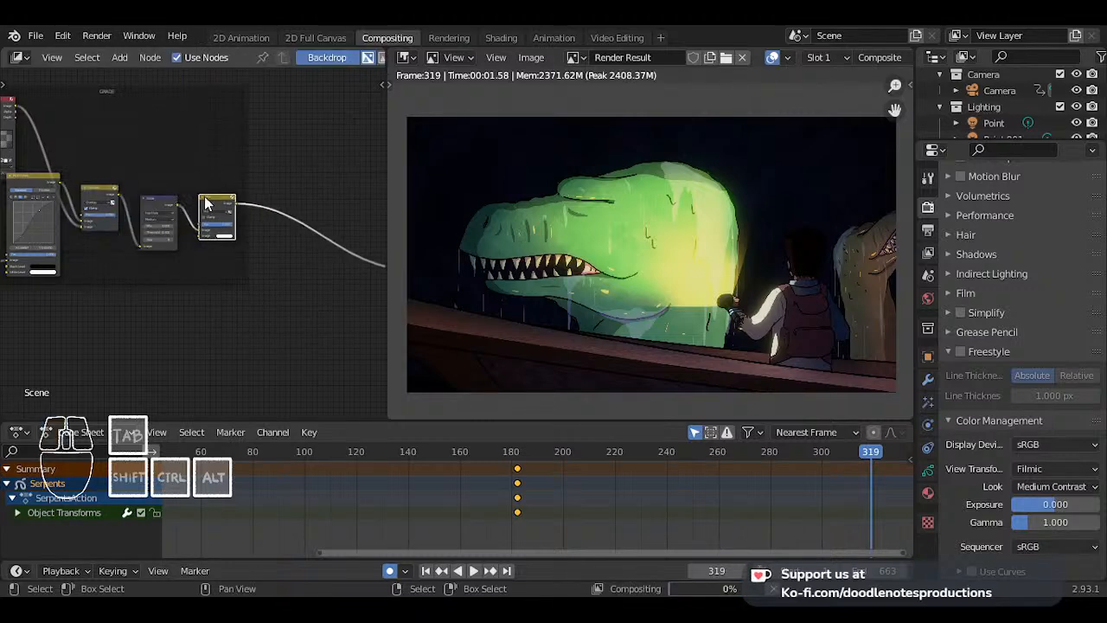
{"action": "left_click", "coordinate": [209, 200]}
{"action": "middle_click_drag", "start_coordinate": [145, 206], "coordinate": [257, 206]}
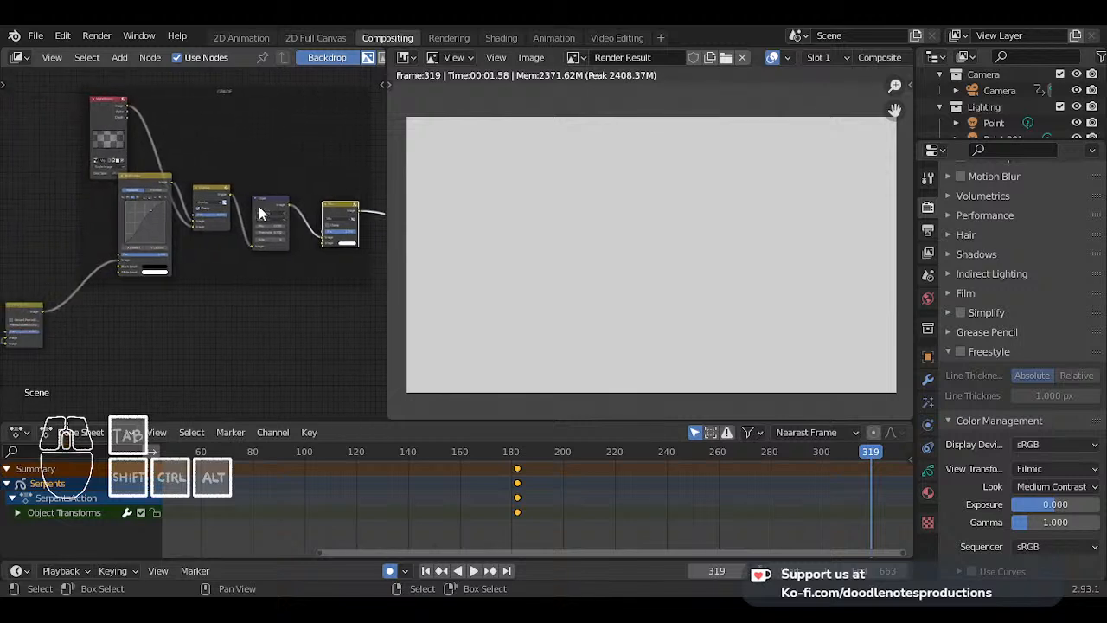
{"action": "middle_click_drag", "start_coordinate": [75, 252], "coordinate": [126, 251]}
{"action": "scroll", "coordinate": [112, 253], "scroll_direction": "down", "scroll_amount": 5}
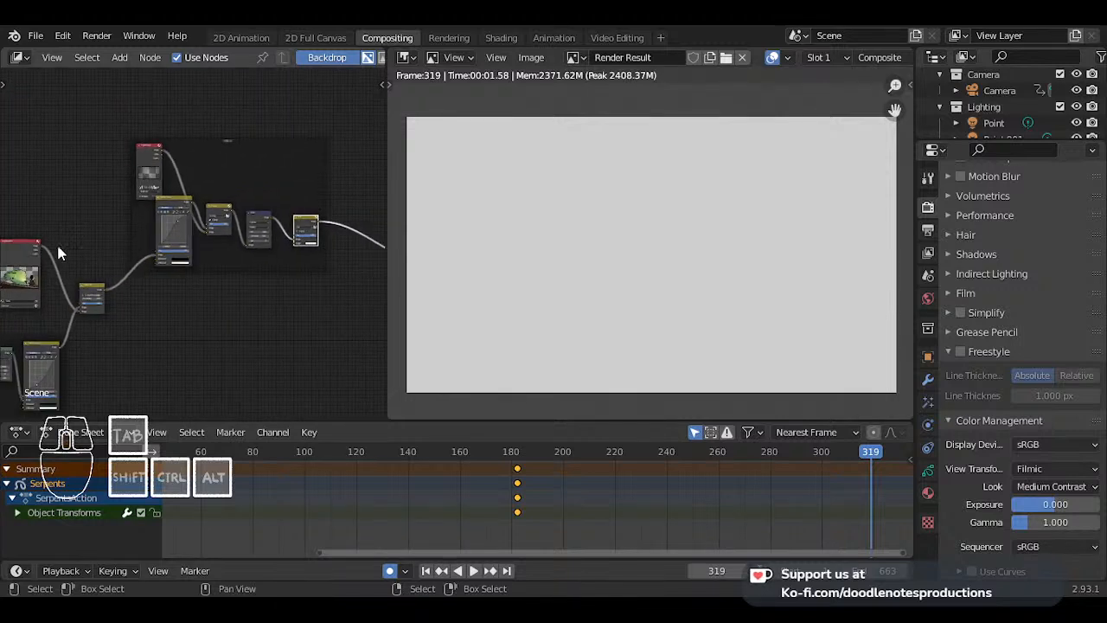
{"action": "scroll", "coordinate": [170, 231], "scroll_direction": "up", "scroll_amount": 1}
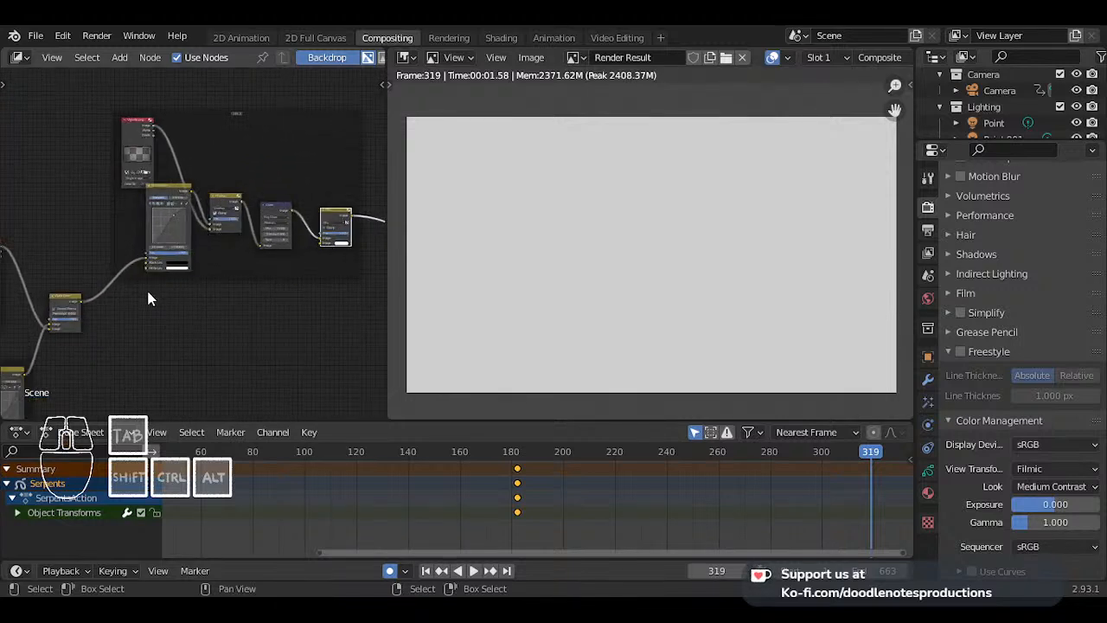
{"action": "left_click_drag", "start_coordinate": [81, 300], "coordinate": [322, 246]}
Set the Mix node to Overlay blending with Use Alpha, Clamp on and Fac 0.200
{"action": "scroll", "coordinate": [184, 269], "scroll_direction": "up", "scroll_amount": 6}
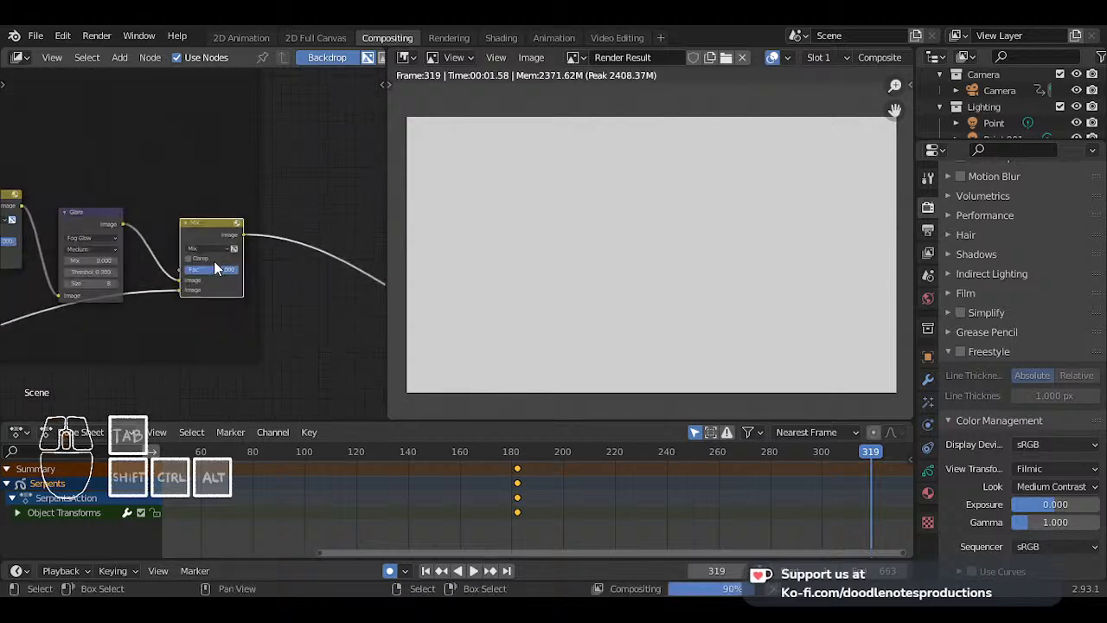
{"action": "scroll", "coordinate": [217, 276], "scroll_direction": "up", "scroll_amount": 2}
{"action": "left_click", "coordinate": [223, 254]}
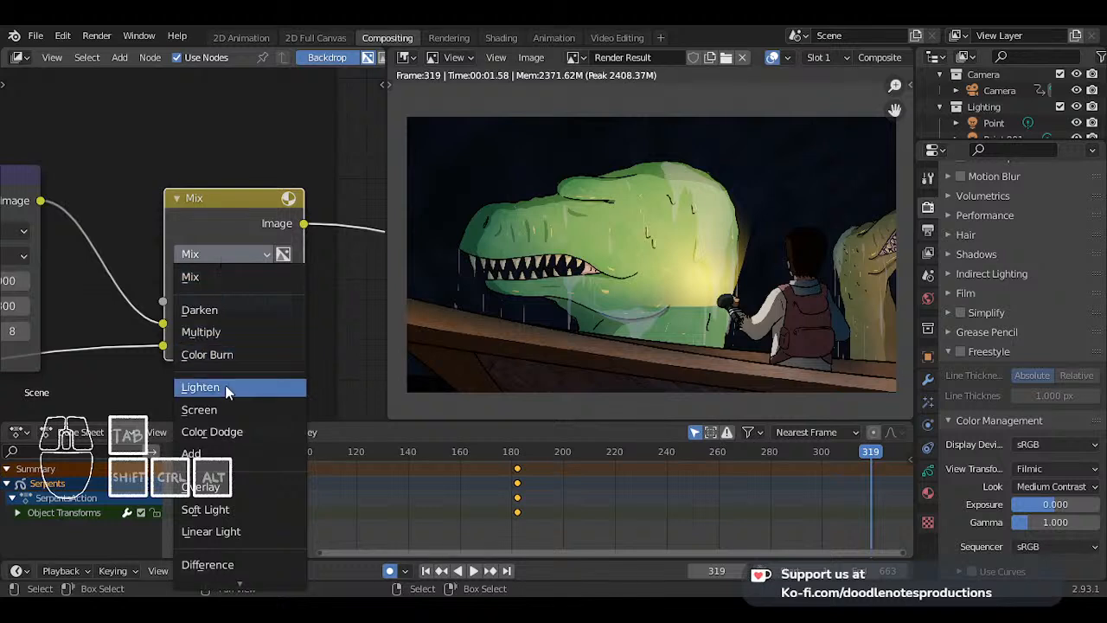
{"action": "left_click", "coordinate": [218, 488]}
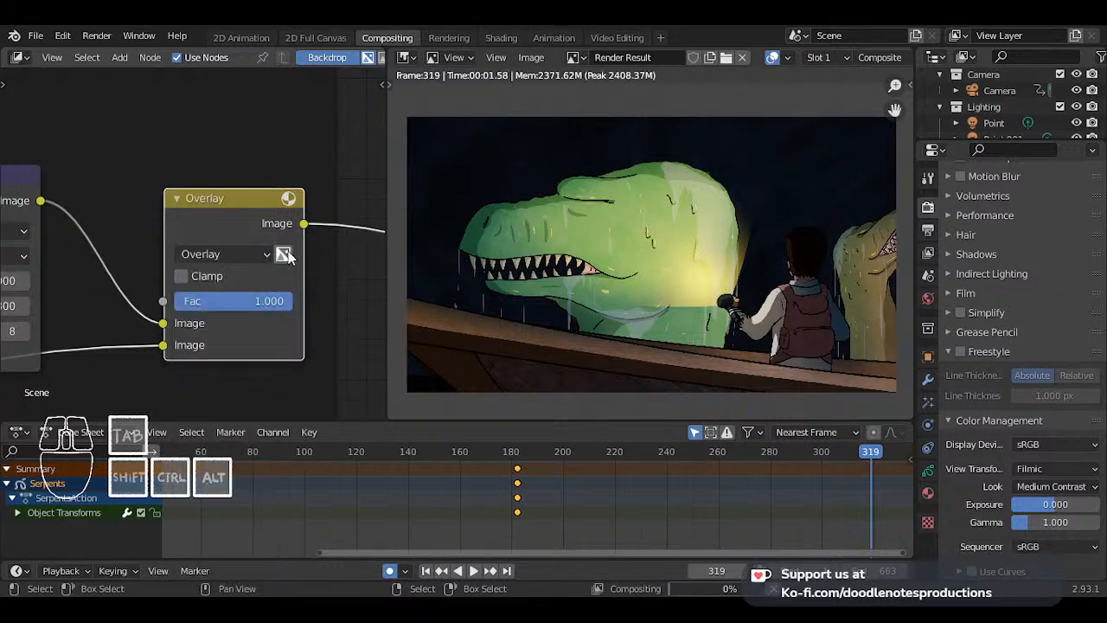
{"action": "left_click", "coordinate": [283, 254]}
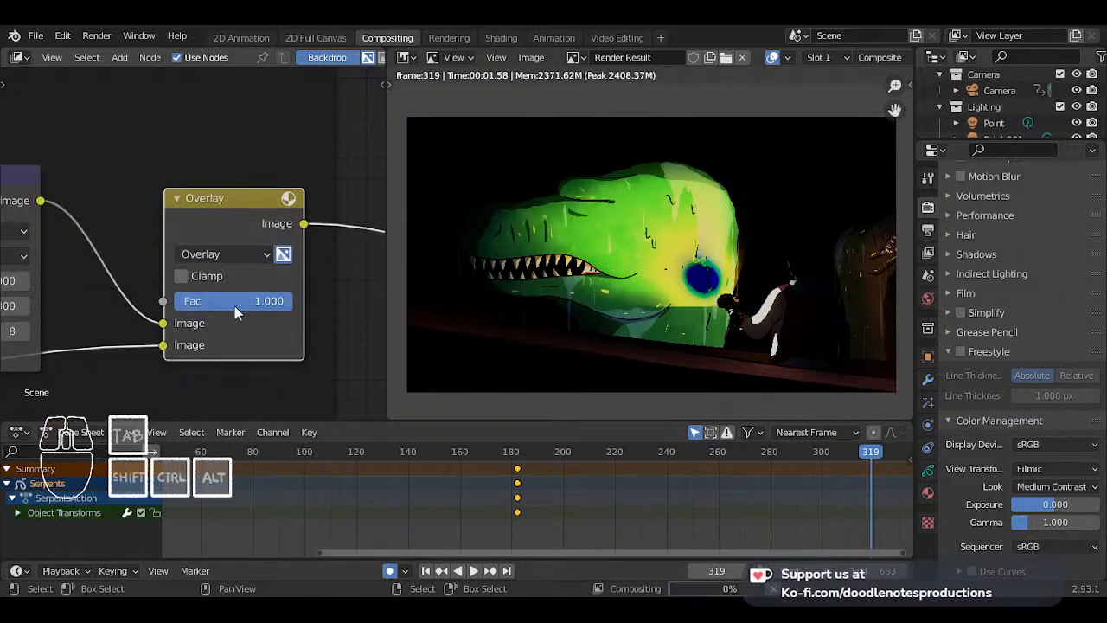
{"action": "left_click", "coordinate": [181, 276]}
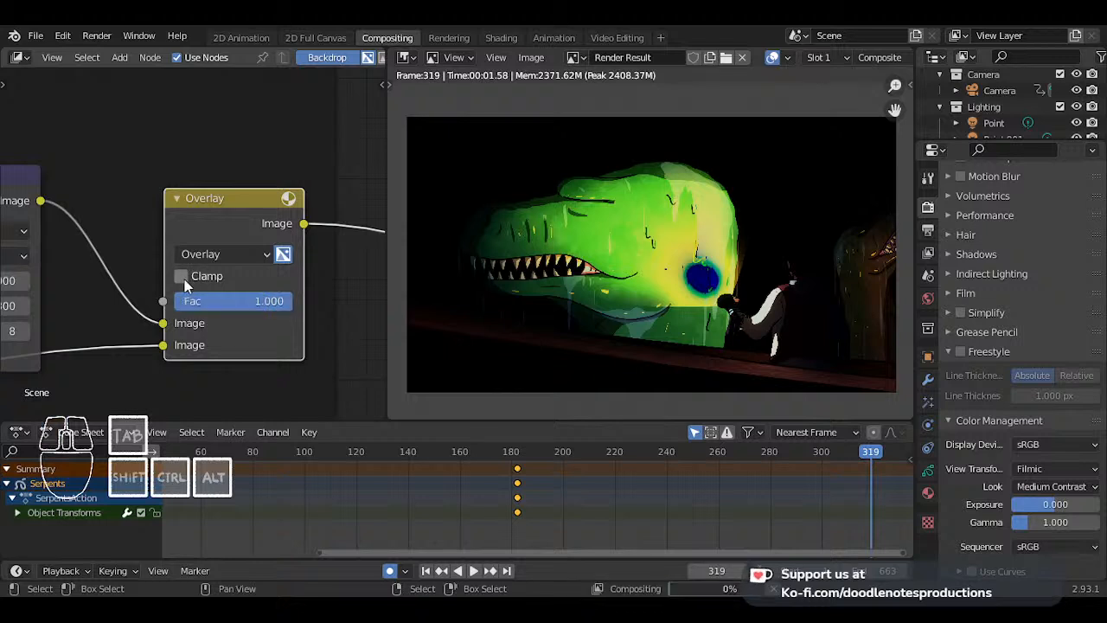
{"action": "left_click", "coordinate": [244, 303]}
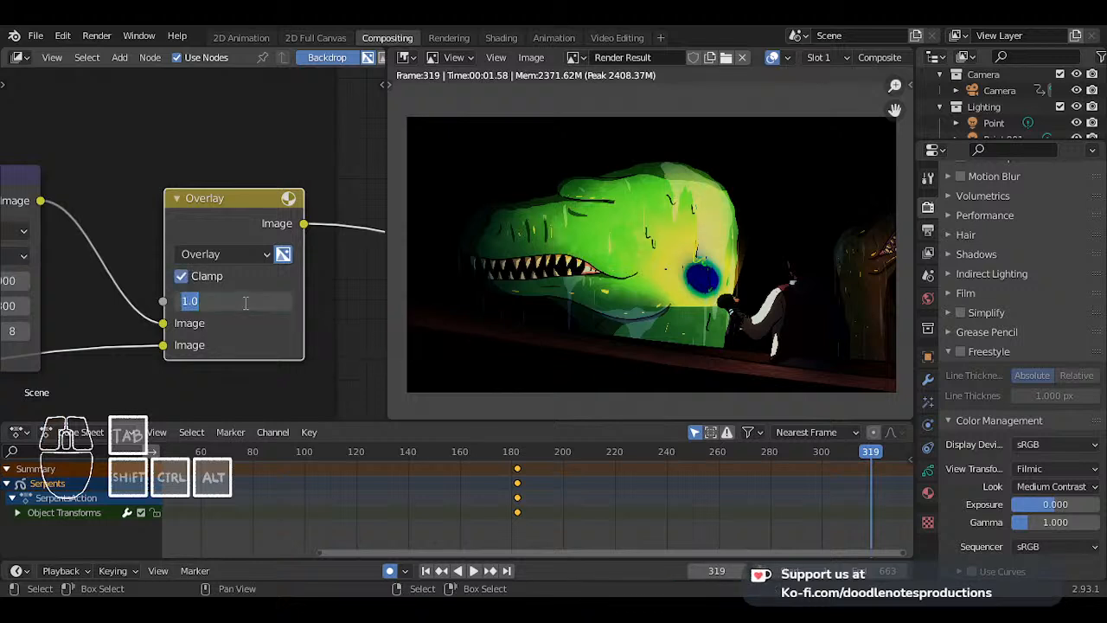
{"action": "type", "text": ".2"}
{"action": "key", "text": "Return"}
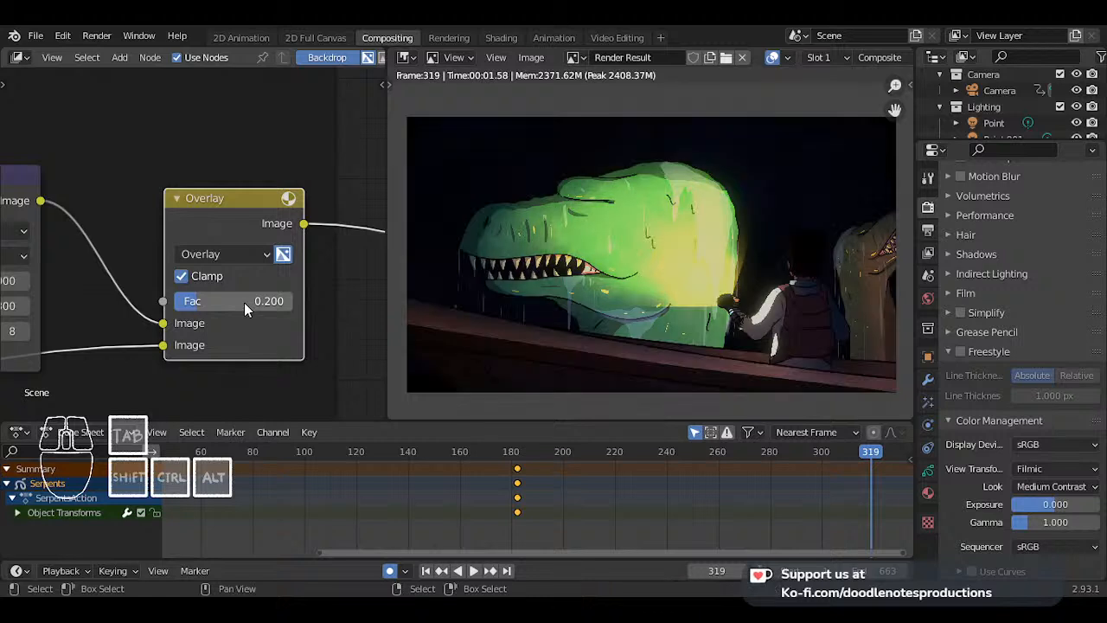
Mute and unmute the Overlay node to compare, leave it enabled, and shift it further right
{"action": "left_click", "coordinate": [247, 218]}
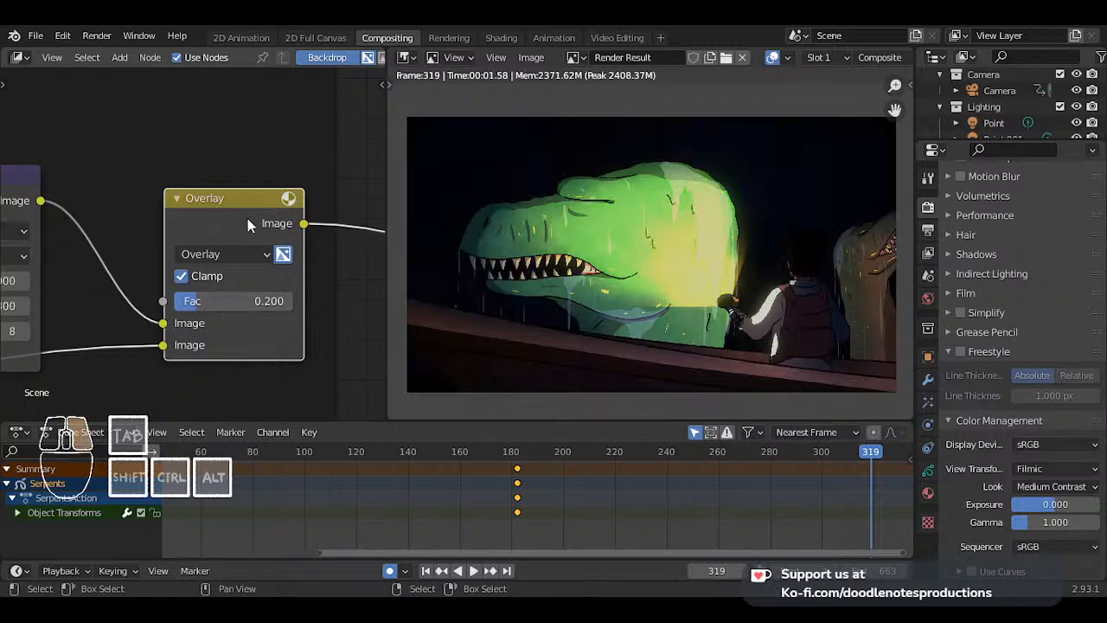
{"action": "key", "text": "m"}
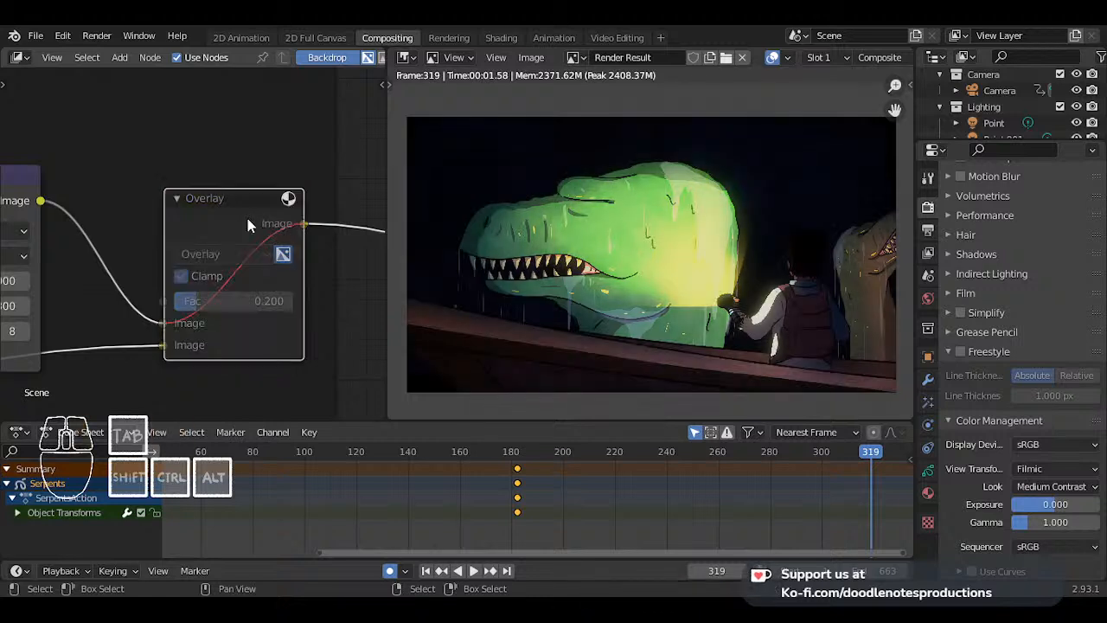
{"action": "key", "text": "m"}
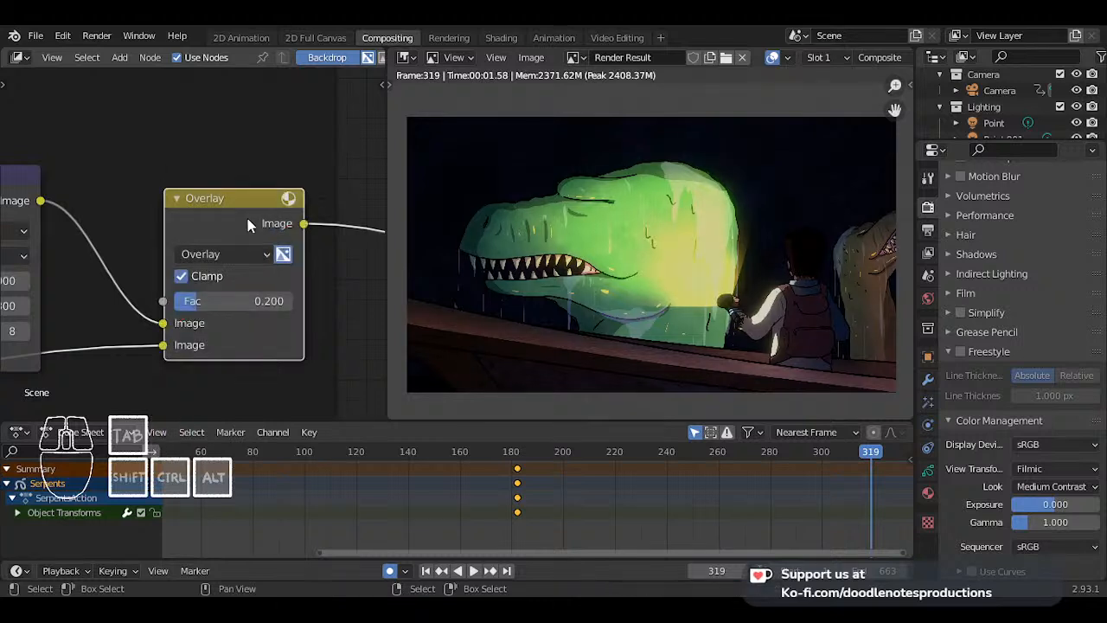
{"action": "key", "text": "m"}
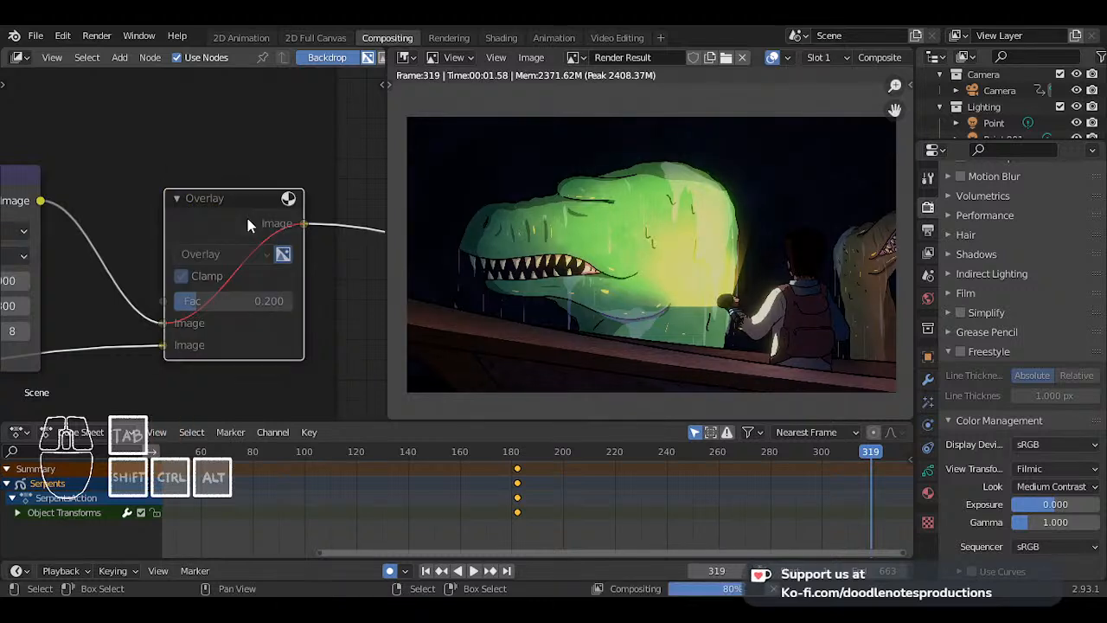
{"action": "key", "text": "m"}
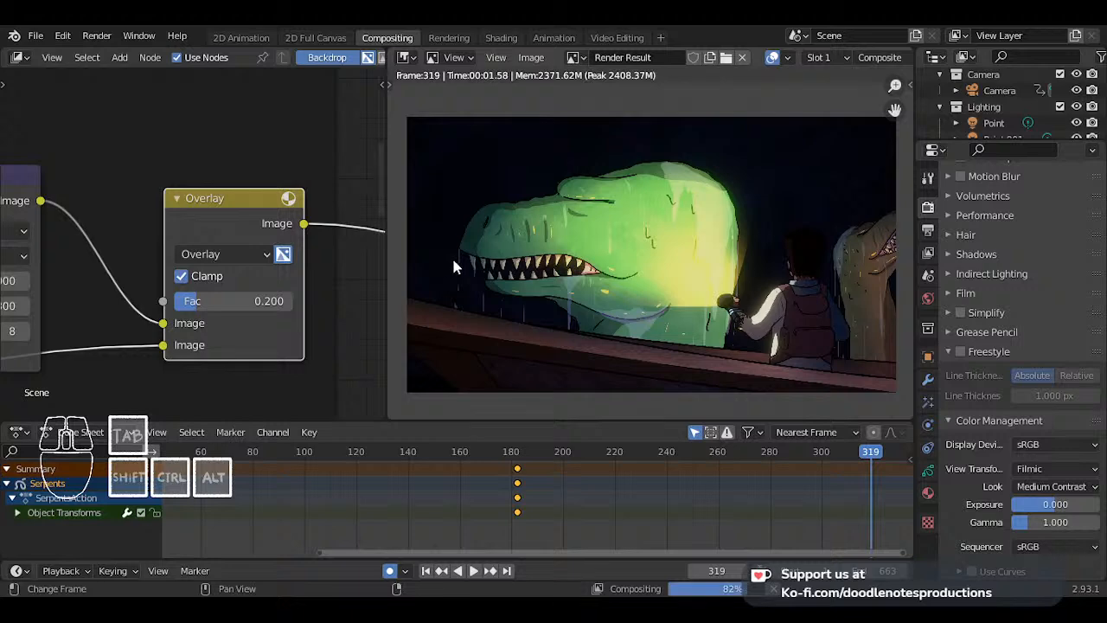
{"action": "scroll", "coordinate": [650, 334], "scroll_direction": "up", "scroll_amount": 2}
{"action": "scroll", "coordinate": [634, 321], "scroll_direction": "down", "scroll_amount": 2}
{"action": "scroll", "coordinate": [241, 231], "scroll_direction": "down", "scroll_amount": 1}
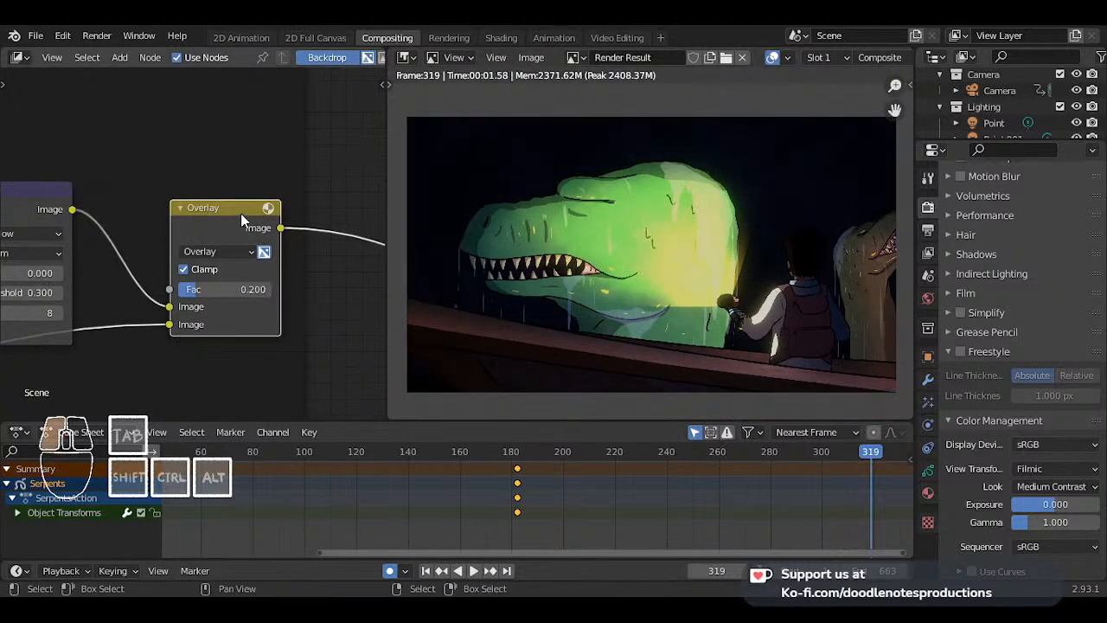
{"action": "left_click_drag", "start_coordinate": [240, 213], "coordinate": [356, 212]}
{"action": "key", "text": "shift+a"}
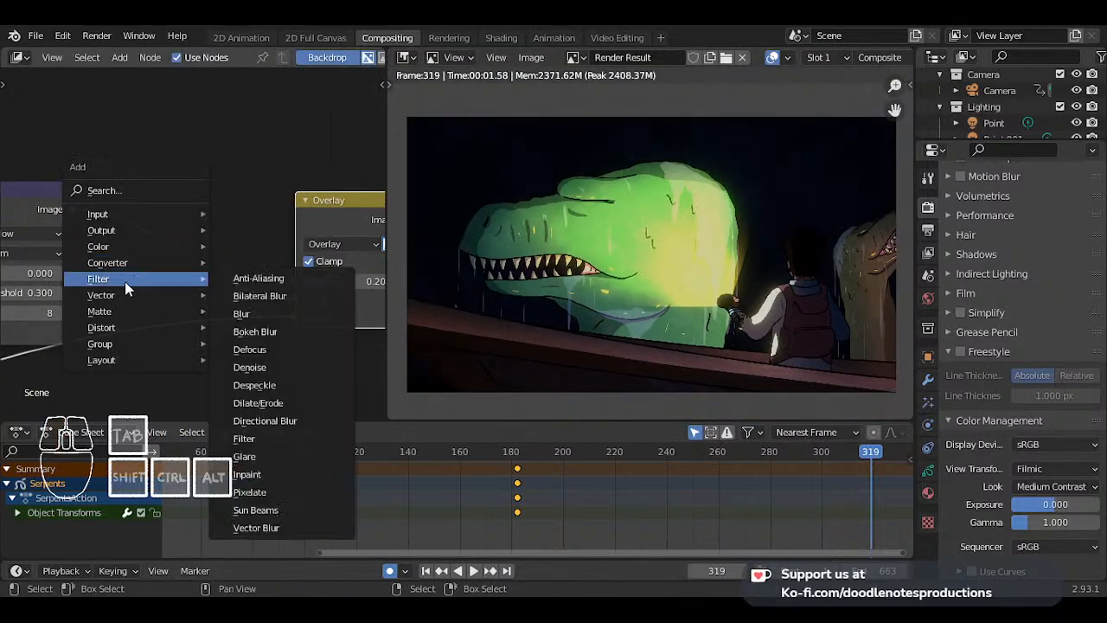
Insert an RGB Curves node into the Overlay's second Image input, placed beside it
{"action": "mouse_move", "coordinate": [130, 246]}
{"action": "left_click", "coordinate": [256, 424]}
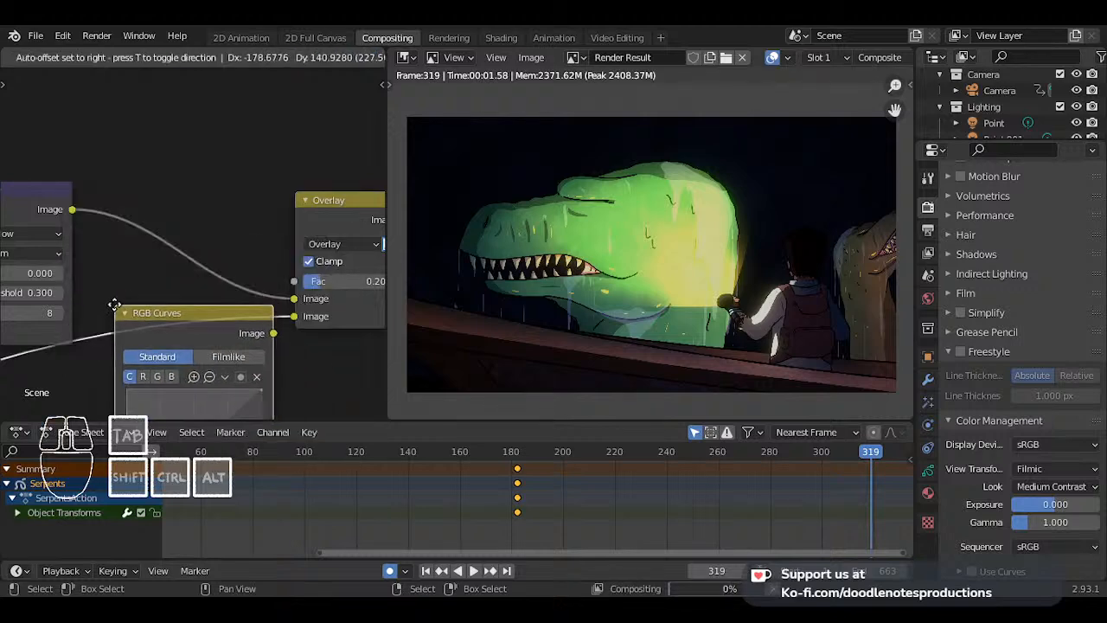
{"action": "left_click", "coordinate": [218, 375]}
{"action": "middle_click_drag", "start_coordinate": [218, 374], "coordinate": [253, 216]}
{"action": "scroll", "coordinate": [254, 216], "scroll_direction": "down", "scroll_amount": 1}
{"action": "left_click_drag", "start_coordinate": [196, 159], "coordinate": [222, 160]}
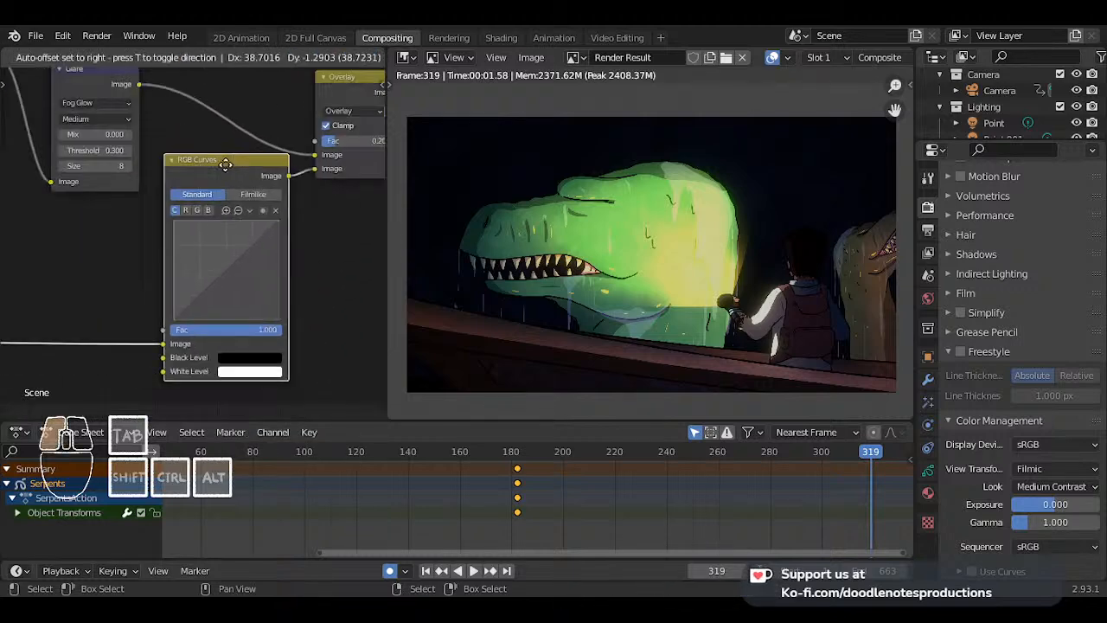
Bow the RGB Curves red channel upward with a raised curve point
{"action": "scroll", "coordinate": [128, 286], "scroll_direction": "down", "scroll_amount": 8}
{"action": "scroll", "coordinate": [141, 268], "scroll_direction": "up", "scroll_amount": 3}
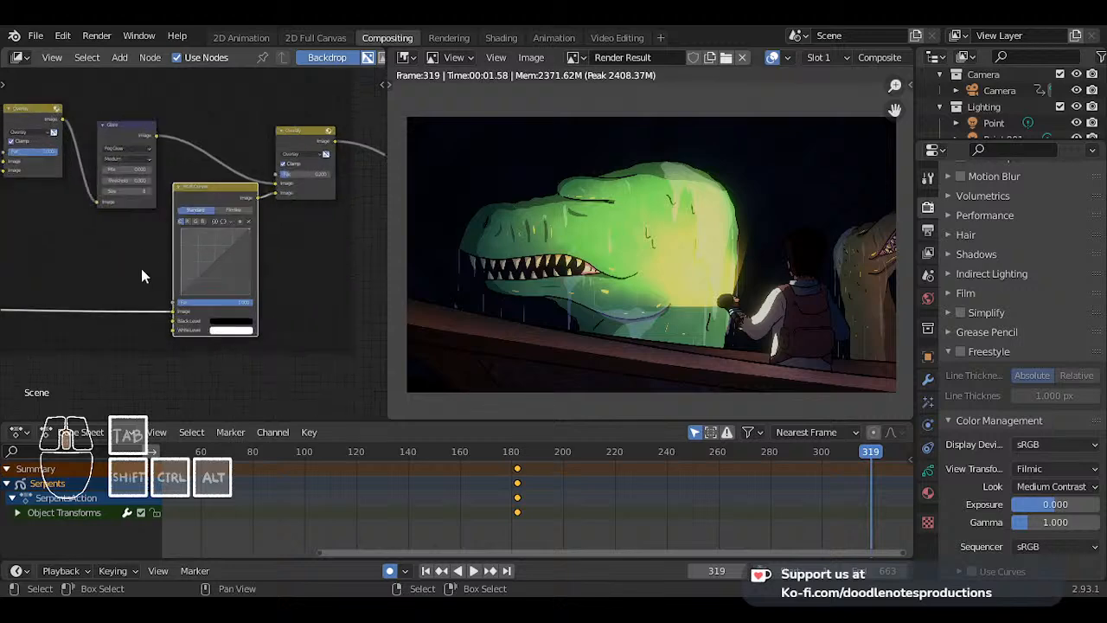
{"action": "scroll", "coordinate": [141, 269], "scroll_direction": "down", "scroll_amount": 3}
{"action": "middle_click_drag", "start_coordinate": [141, 268], "coordinate": [247, 263]}
{"action": "scroll", "coordinate": [245, 263], "scroll_direction": "down", "scroll_amount": 6}
{"action": "scroll", "coordinate": [307, 222], "scroll_direction": "up", "scroll_amount": 9}
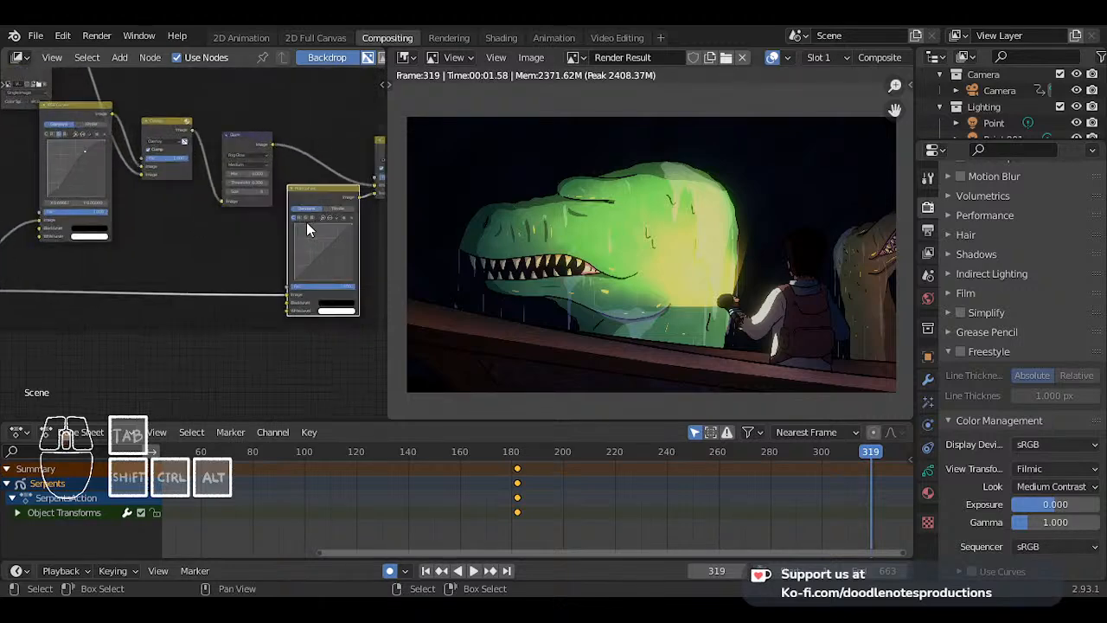
{"action": "middle_click_drag", "start_coordinate": [306, 222], "coordinate": [156, 218]}
{"action": "scroll", "coordinate": [156, 225], "scroll_direction": "up", "scroll_amount": 2}
{"action": "middle_click_drag", "start_coordinate": [244, 213], "coordinate": [191, 314]}
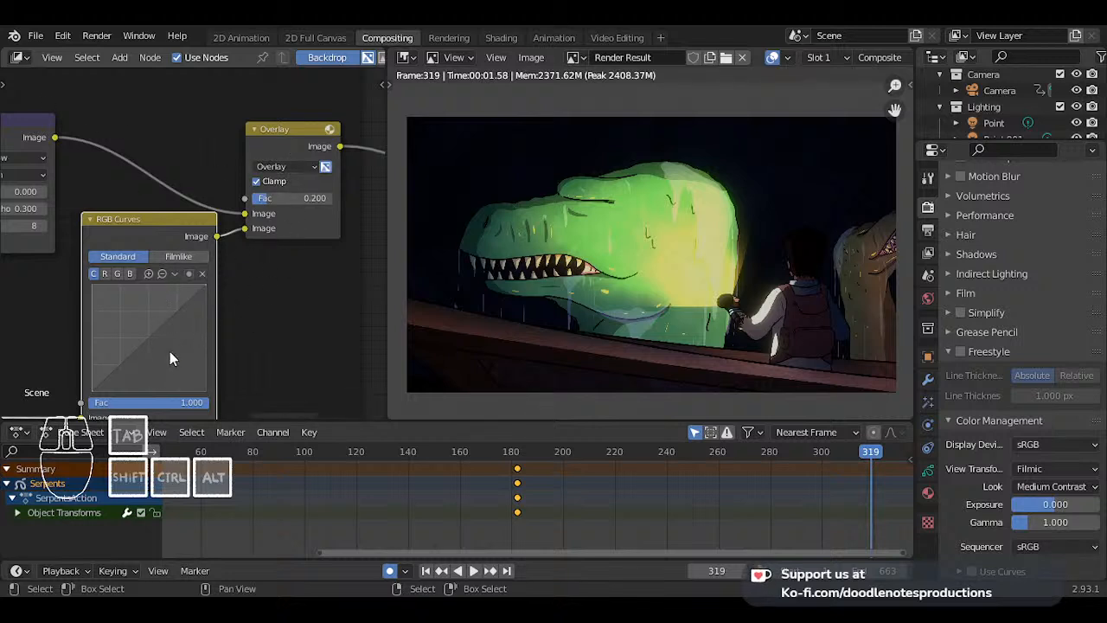
{"action": "scroll", "coordinate": [174, 338], "scroll_direction": "up", "scroll_amount": 4}
{"action": "middle_click_drag", "start_coordinate": [180, 346], "coordinate": [190, 256]}
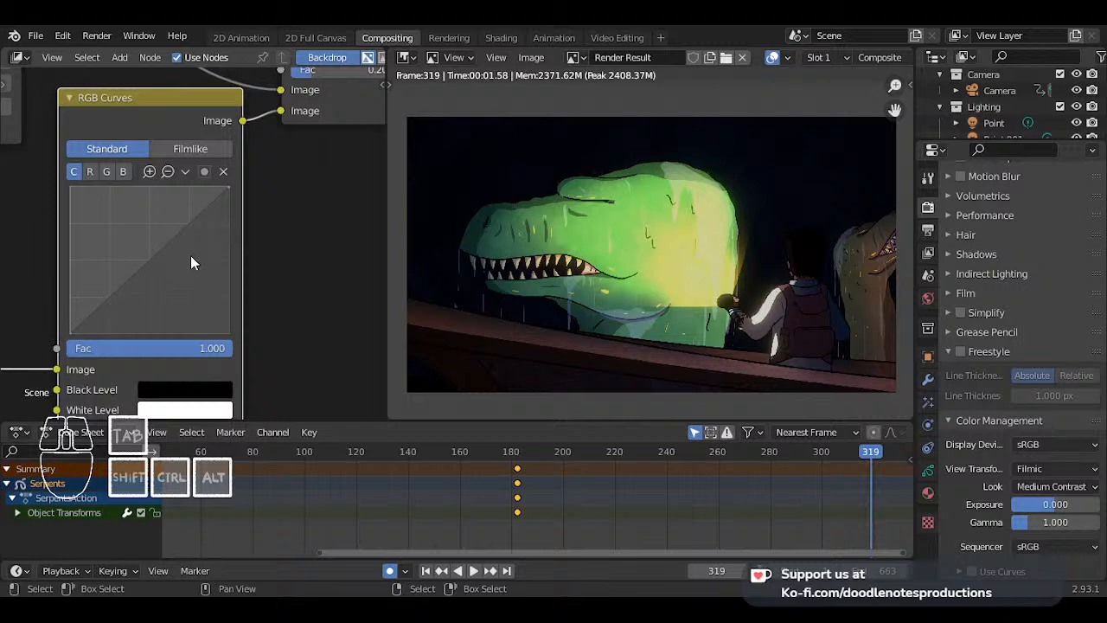
{"action": "left_click", "coordinate": [90, 172]}
{"action": "left_click_drag", "start_coordinate": [128, 276], "coordinate": [112, 223]}
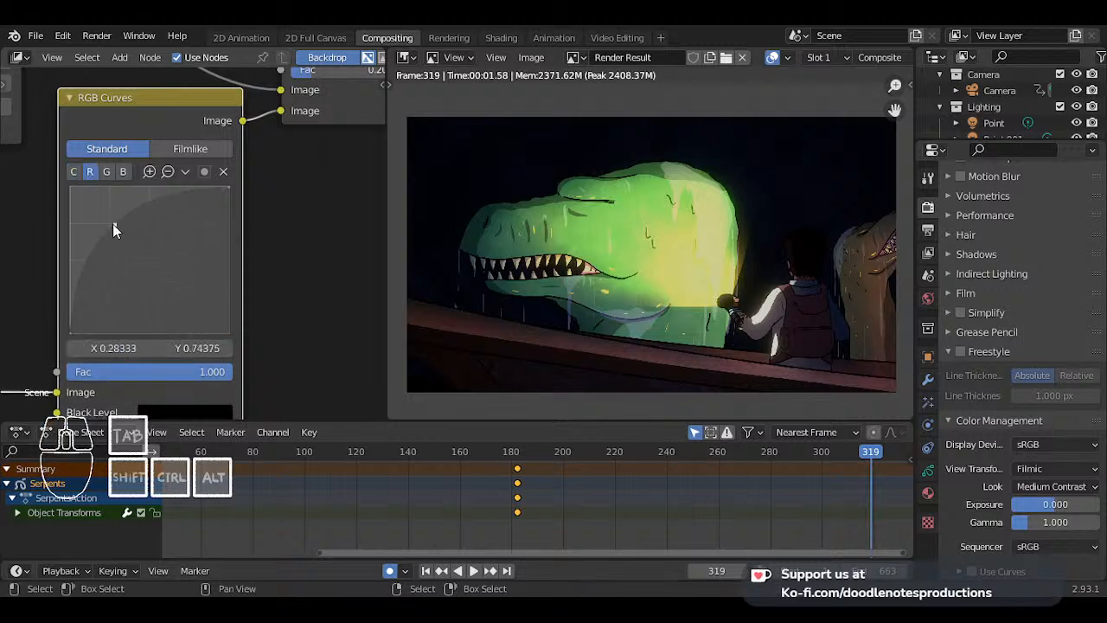
{"action": "left_click_drag", "start_coordinate": [112, 223], "coordinate": [109, 219]}
Raise the Overlay mix factor to 0.417
{"action": "scroll", "coordinate": [184, 168], "scroll_direction": "down", "scroll_amount": 2}
{"action": "scroll", "coordinate": [218, 153], "scroll_direction": "up", "scroll_amount": 1}
{"action": "middle_click_drag", "start_coordinate": [257, 132], "coordinate": [212, 205]}
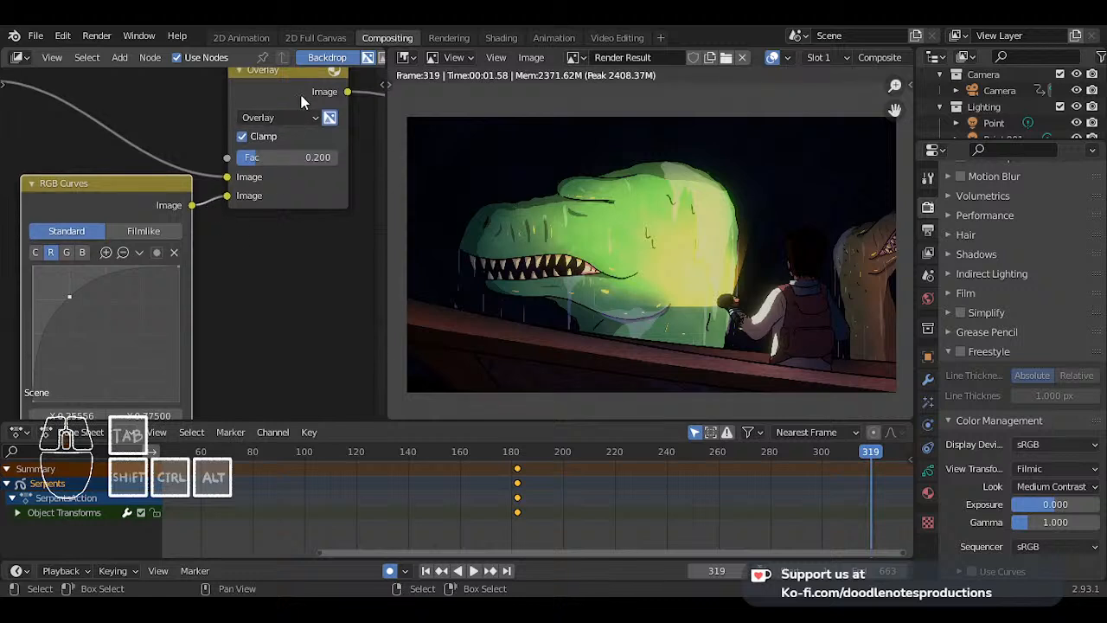
{"action": "left_click_drag", "start_coordinate": [273, 157], "coordinate": [277, 163]}
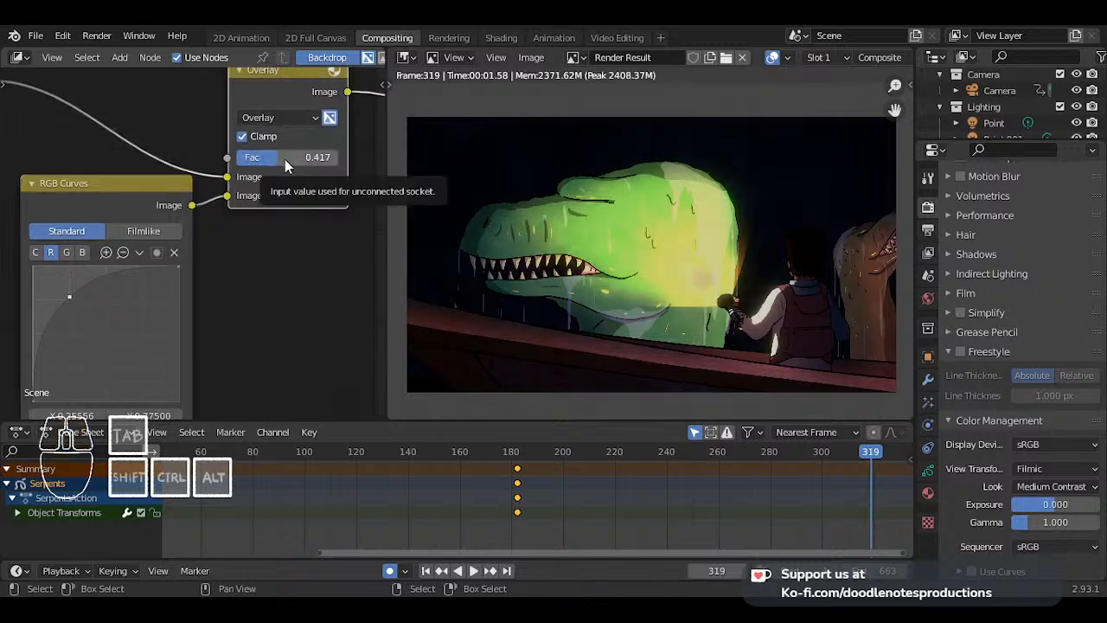
Try Soft Light, then Linear Light blending on the curves mix with a 0.1 factor
{"action": "left_click", "coordinate": [299, 119]}
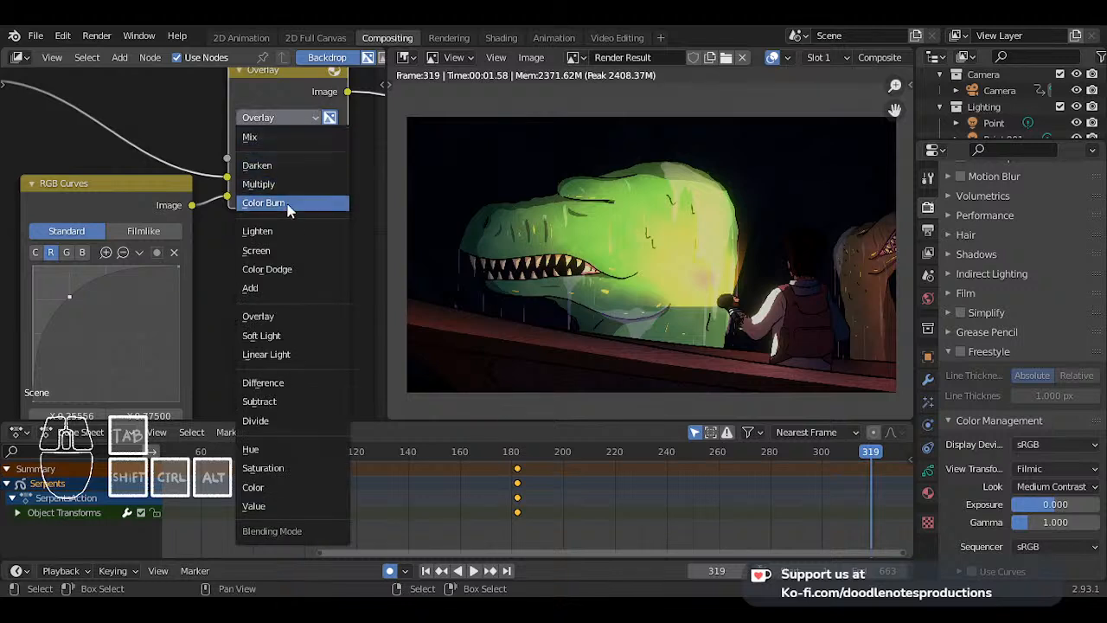
{"action": "left_click", "coordinate": [293, 339]}
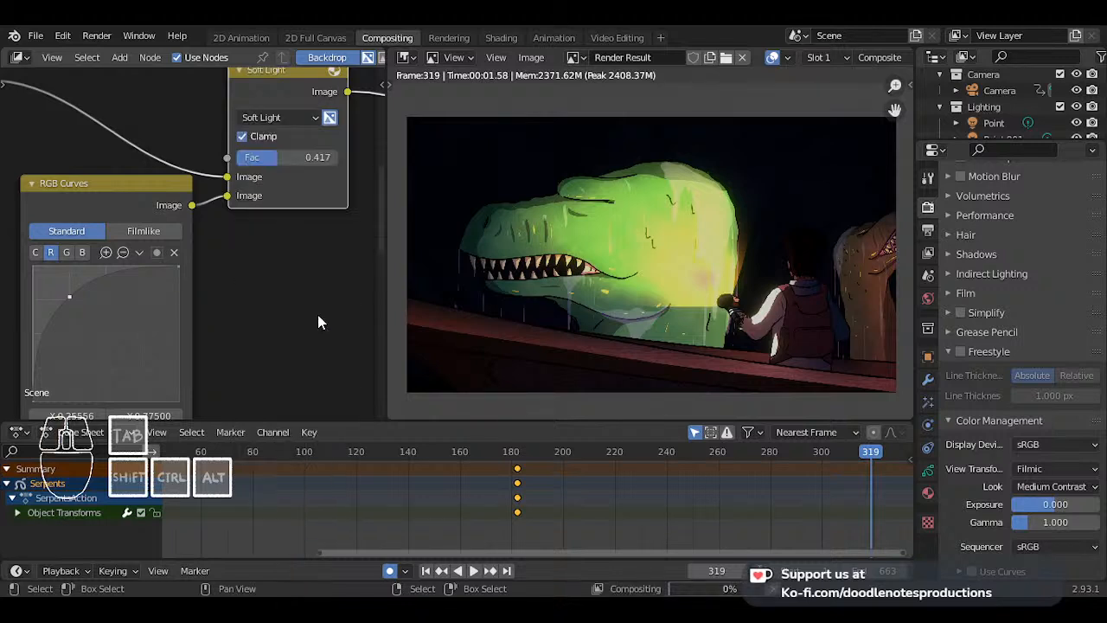
{"action": "left_click", "coordinate": [295, 118]}
{"action": "left_click", "coordinate": [287, 354]}
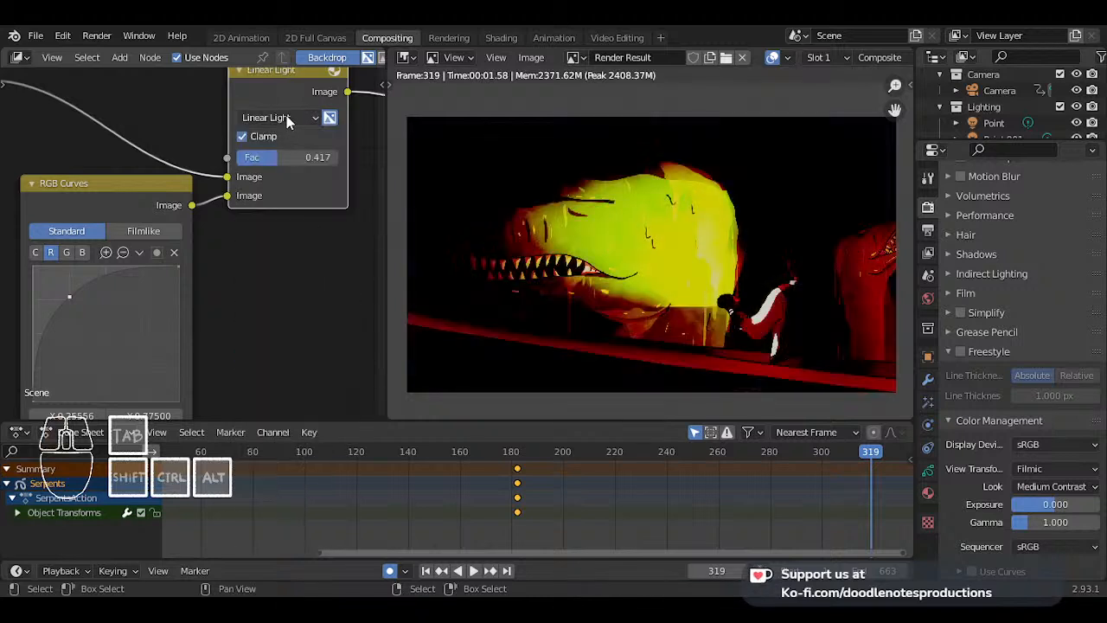
{"action": "double_click", "coordinate": [294, 158]}
{"action": "key", "text": "BackSpace"}
{"action": "type", "text": "0.1"}
{"action": "key", "text": "Return"}
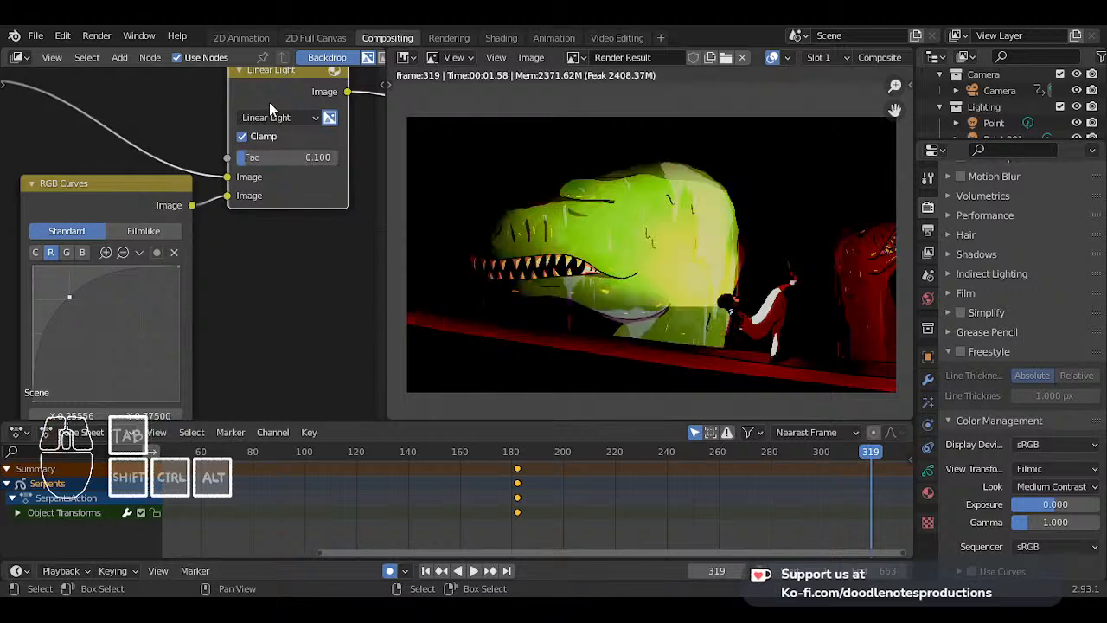
Try Saturation blending at factor 0.25, compare by muting, then settle on Overlay
{"action": "left_click", "coordinate": [277, 118]}
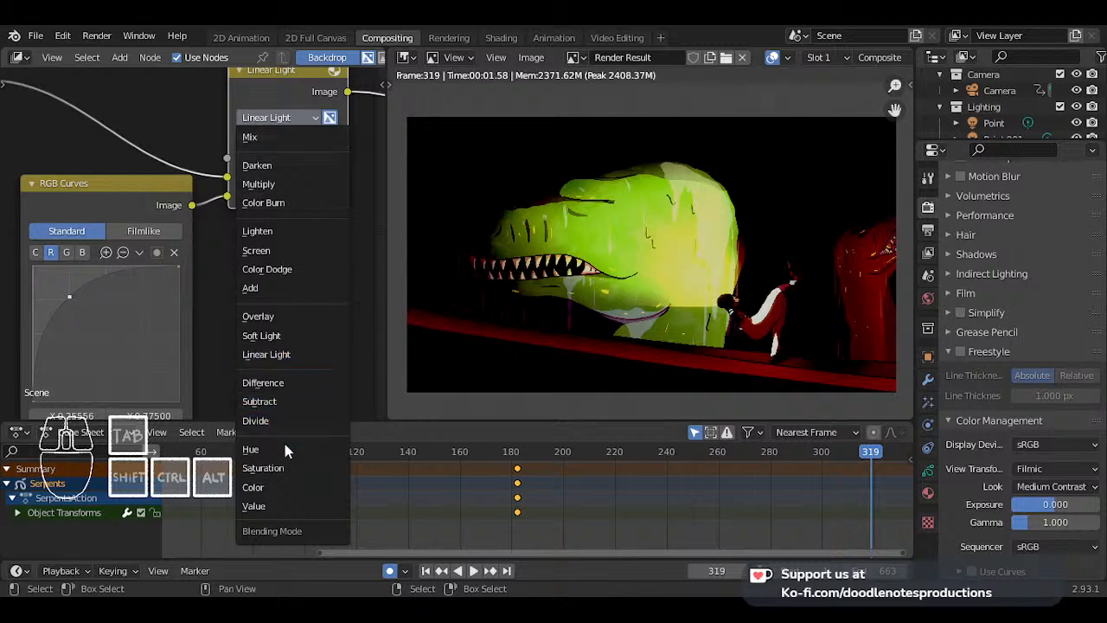
{"action": "left_click", "coordinate": [283, 469]}
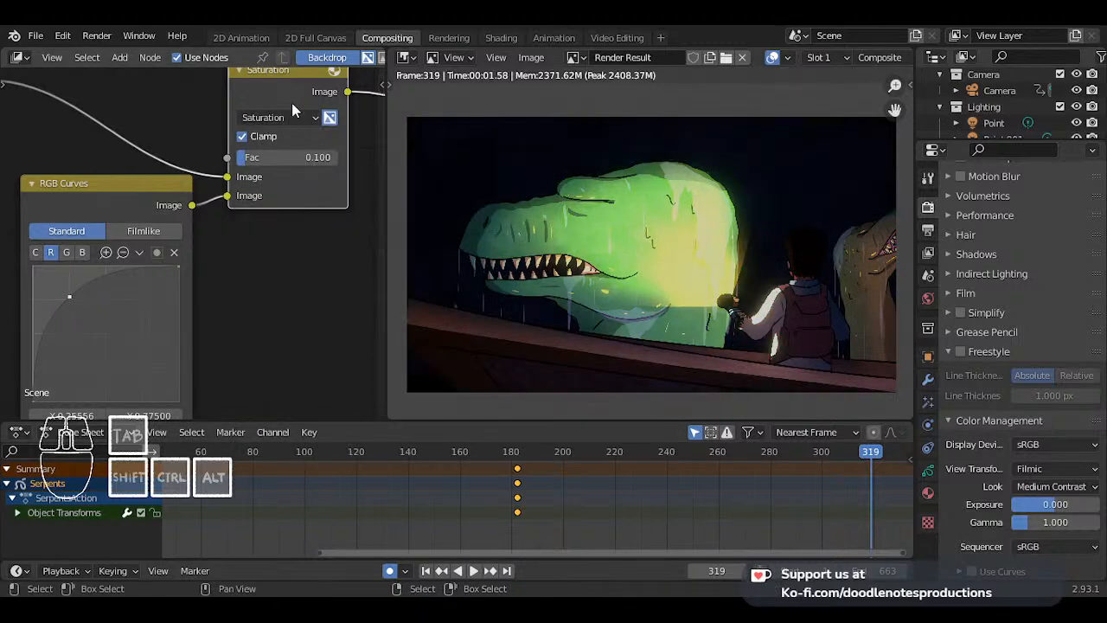
{"action": "key", "text": "BackSpace"}
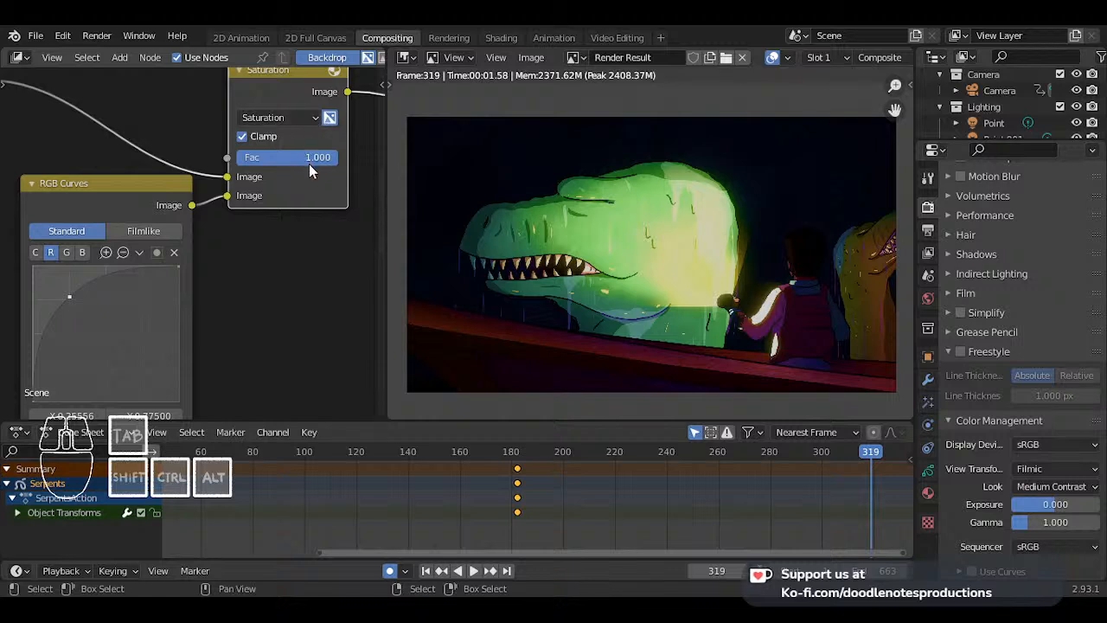
{"action": "left_click", "coordinate": [281, 156]}
{"action": "type", "text": "0.25"}
{"action": "key", "text": "Return"}
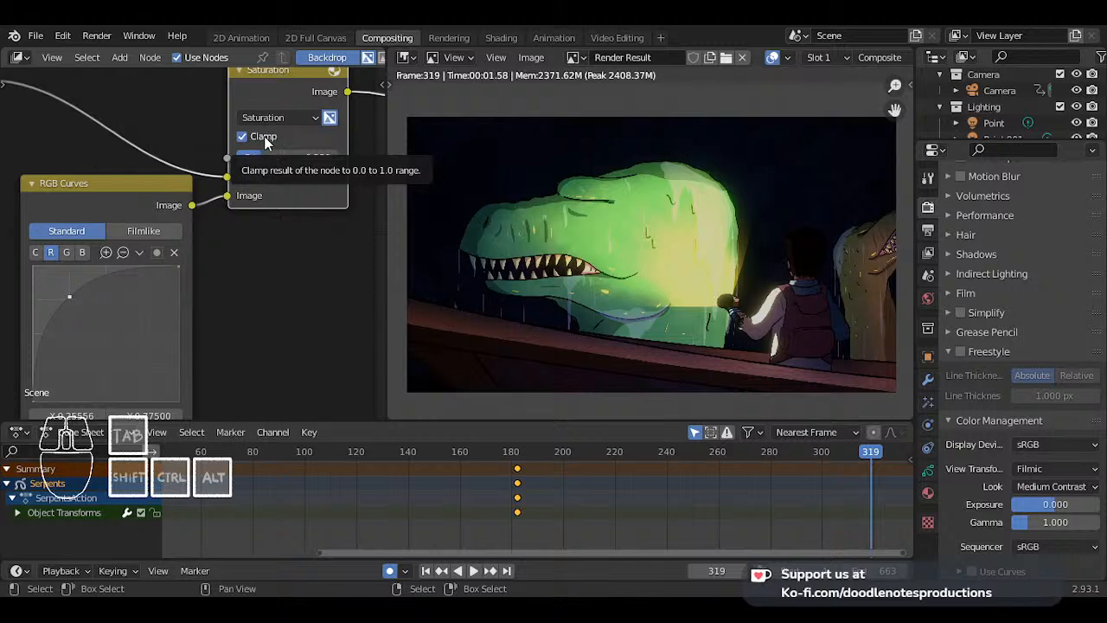
{"action": "middle_click_drag", "start_coordinate": [306, 183], "coordinate": [290, 208]}
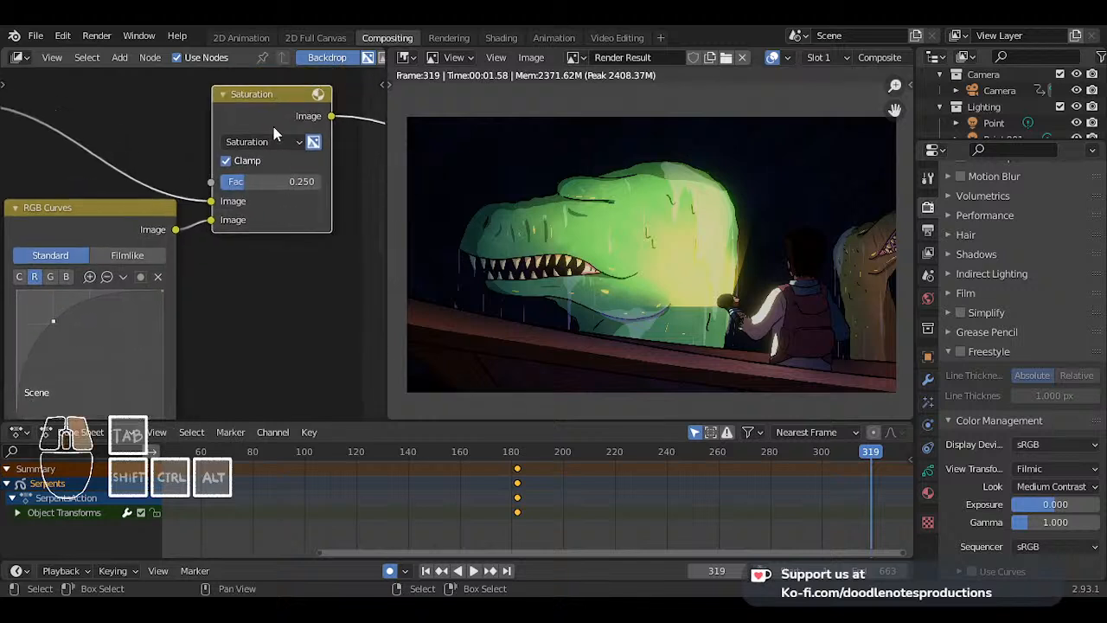
{"action": "key", "text": "m"}
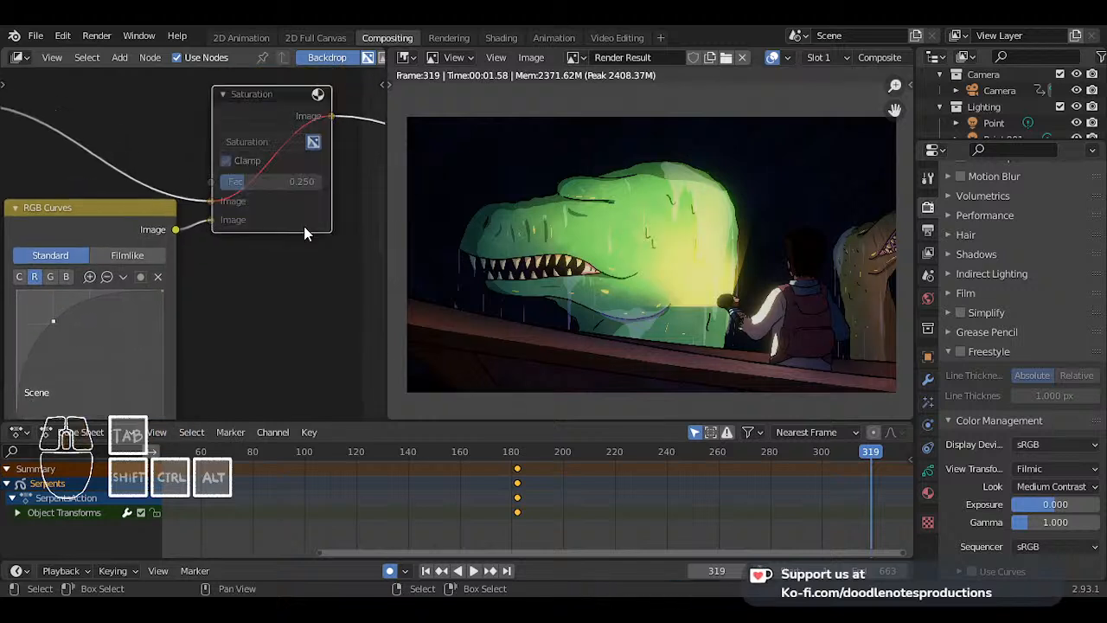
{"action": "key", "text": "m"}
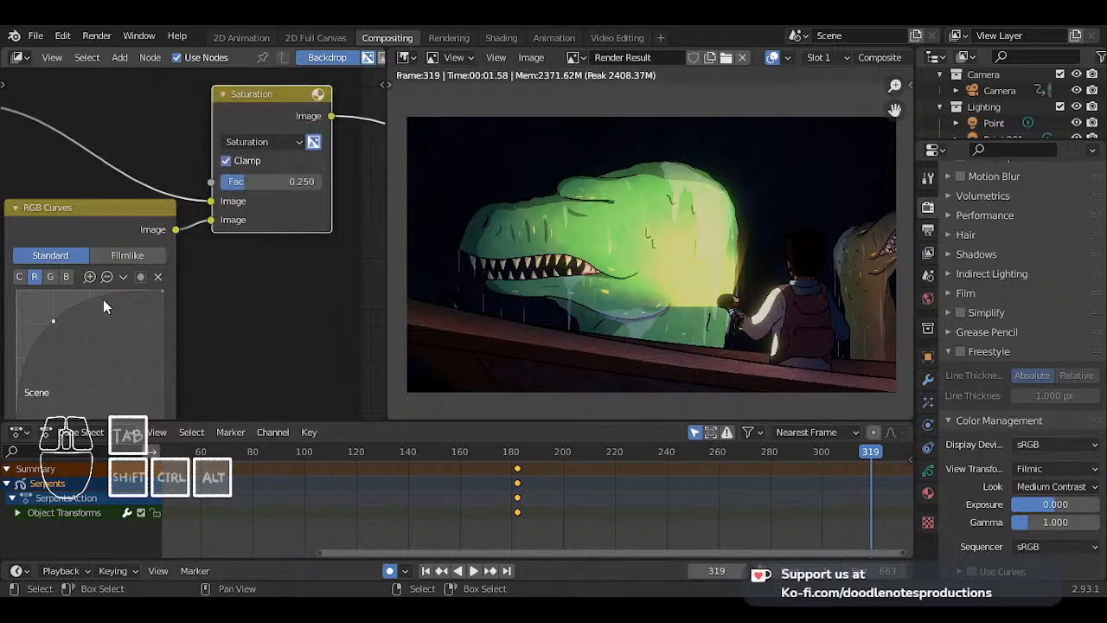
{"action": "left_click", "coordinate": [259, 142]}
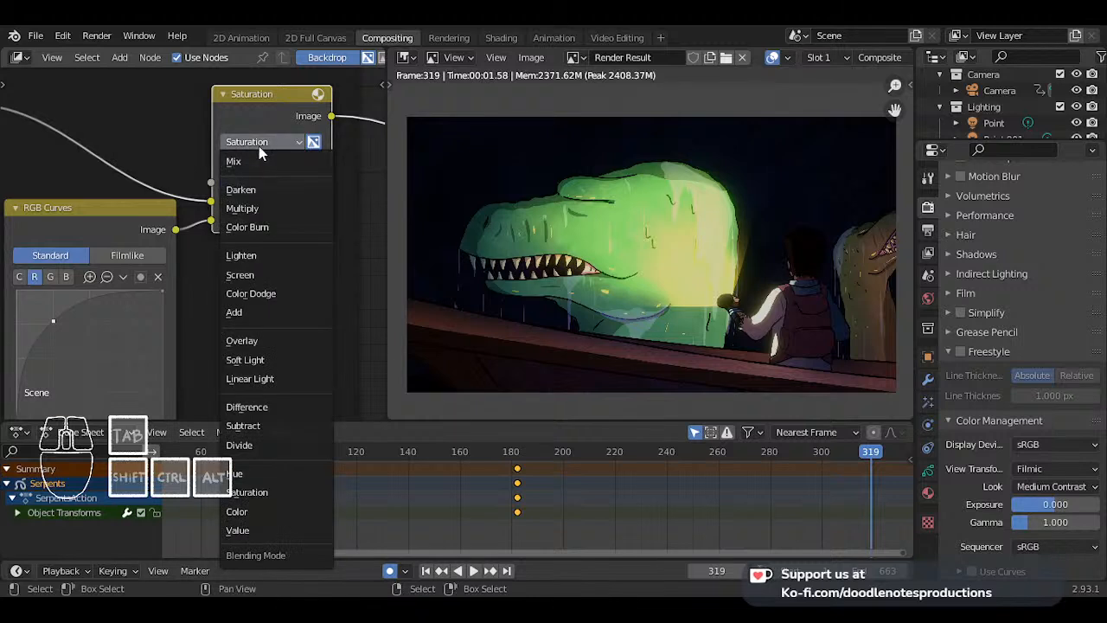
{"action": "left_click", "coordinate": [255, 341]}
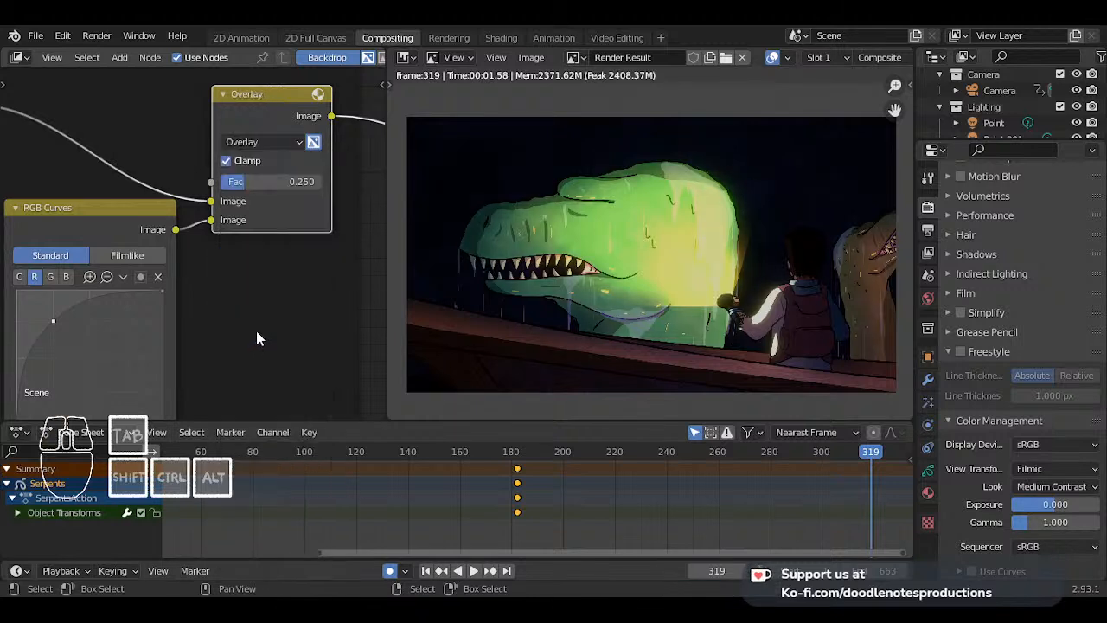
Raise the red curve point further and bow the blue curve upward too
{"action": "middle_click_drag", "start_coordinate": [72, 321], "coordinate": [93, 276]}
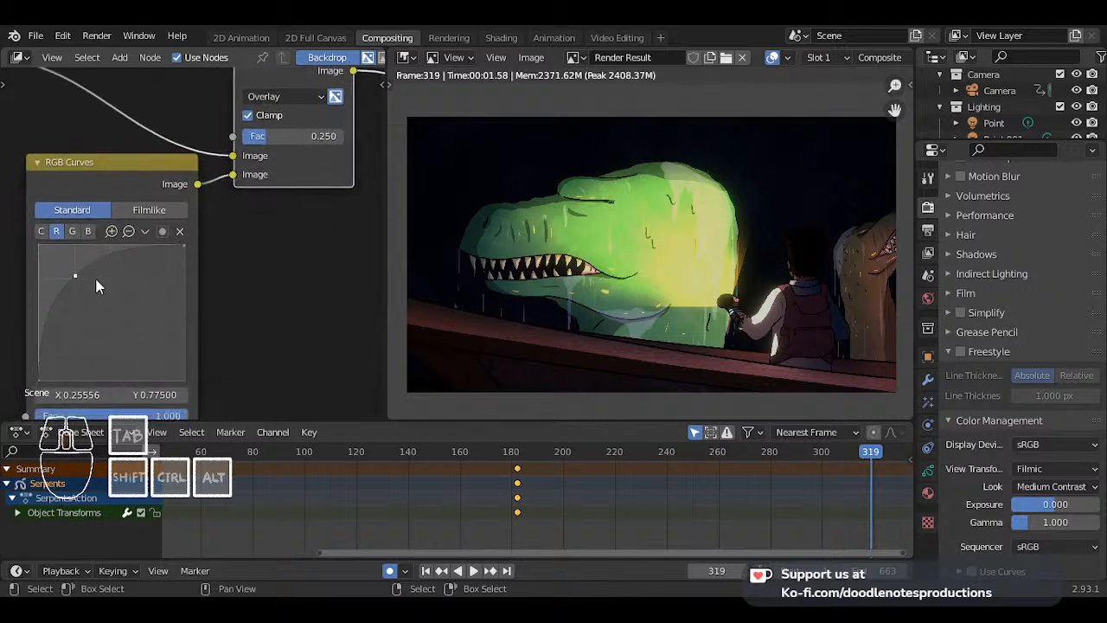
{"action": "mouse_move", "coordinate": [75, 277]}
{"action": "left_mouse_down"}
{"action": "mouse_move", "coordinate": [160, 357]}
{"action": "mouse_move", "coordinate": [79, 270]}
{"action": "left_mouse_up"}
{"action": "left_click", "coordinate": [88, 231]}
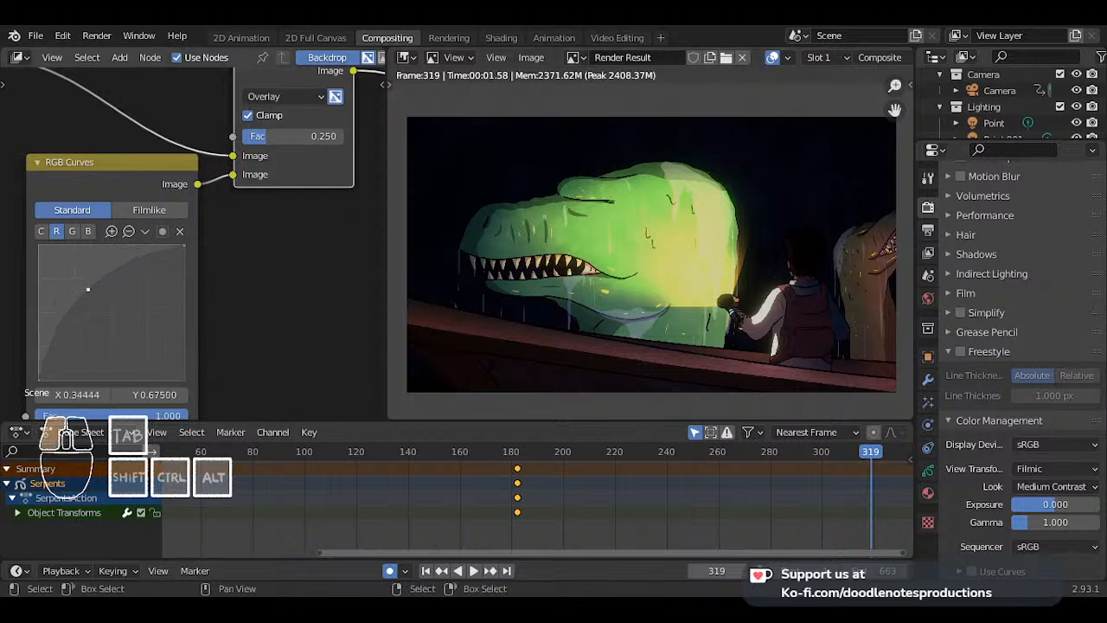
{"action": "left_click_drag", "start_coordinate": [104, 304], "coordinate": [72, 272]}
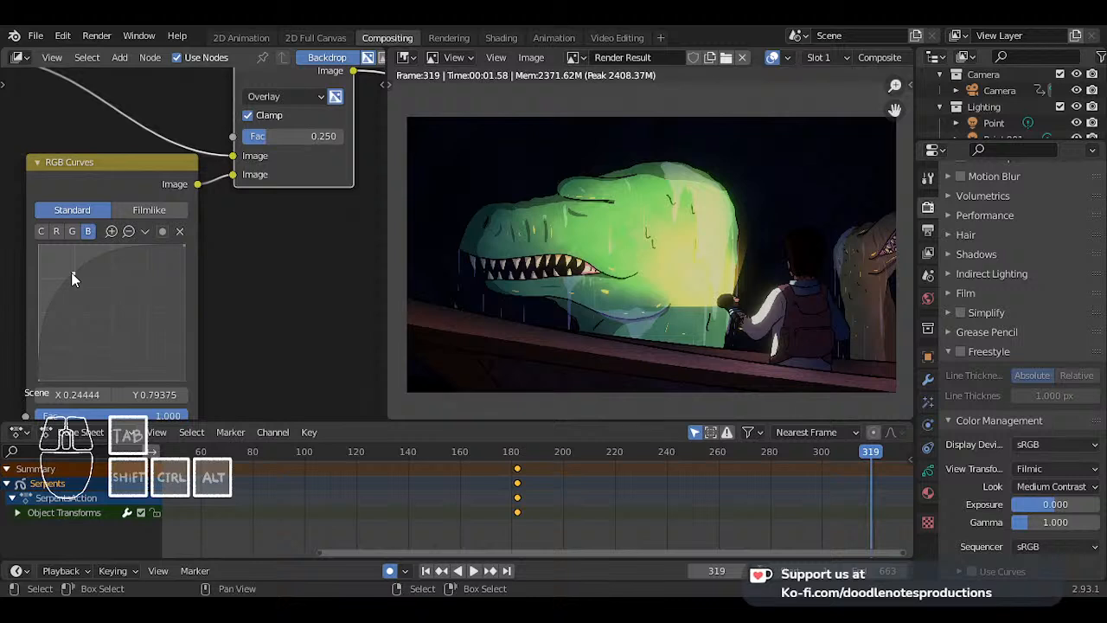
{"action": "left_click_drag", "start_coordinate": [71, 271], "coordinate": [76, 273]}
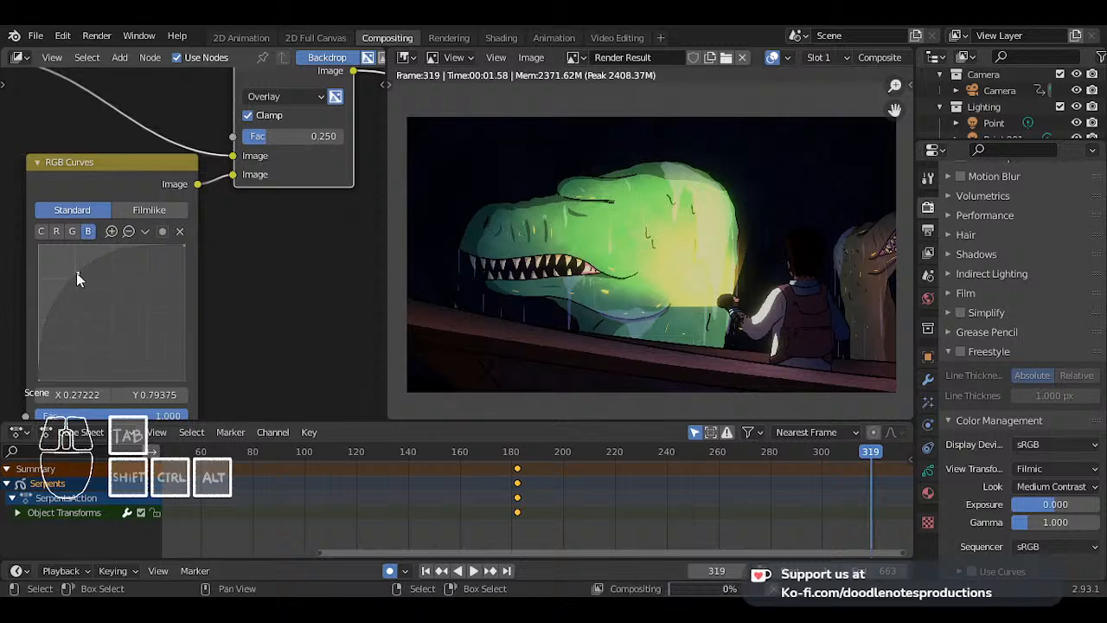
Check the node tree and save the project as 'The Serpents.blend'
{"action": "scroll", "coordinate": [252, 160], "scroll_direction": "down", "scroll_amount": 2}
{"action": "middle_click_drag", "start_coordinate": [252, 160], "coordinate": [152, 204]}
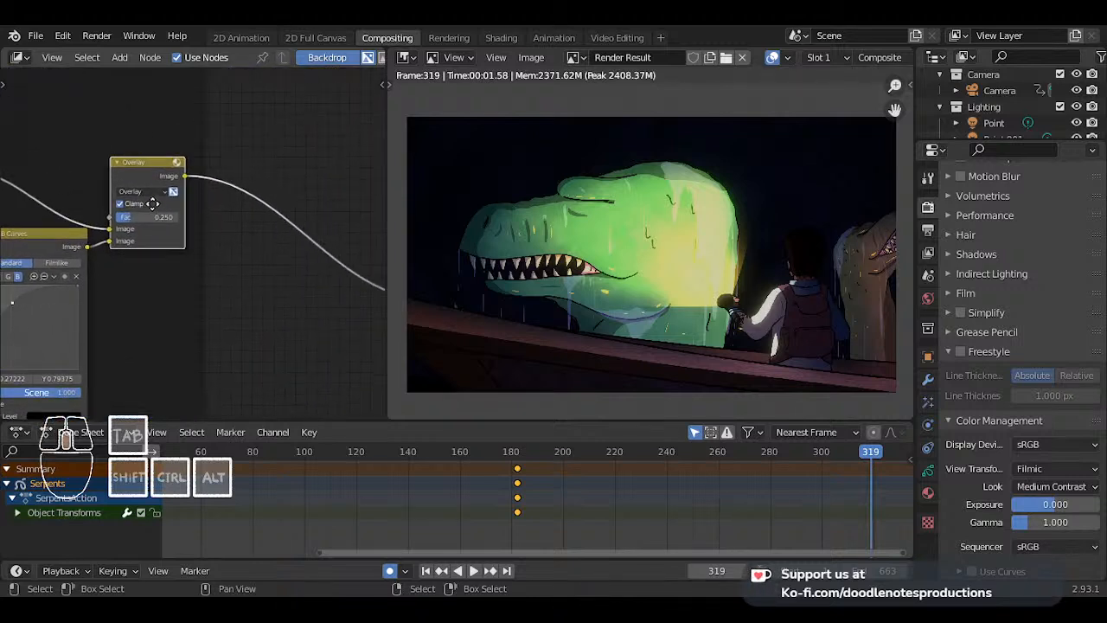
{"action": "middle_click_drag", "start_coordinate": [246, 240], "coordinate": [158, 243]}
{"action": "scroll", "coordinate": [158, 242], "scroll_direction": "down", "scroll_amount": 3}
{"action": "scroll", "coordinate": [161, 242], "scroll_direction": "up", "scroll_amount": 4}
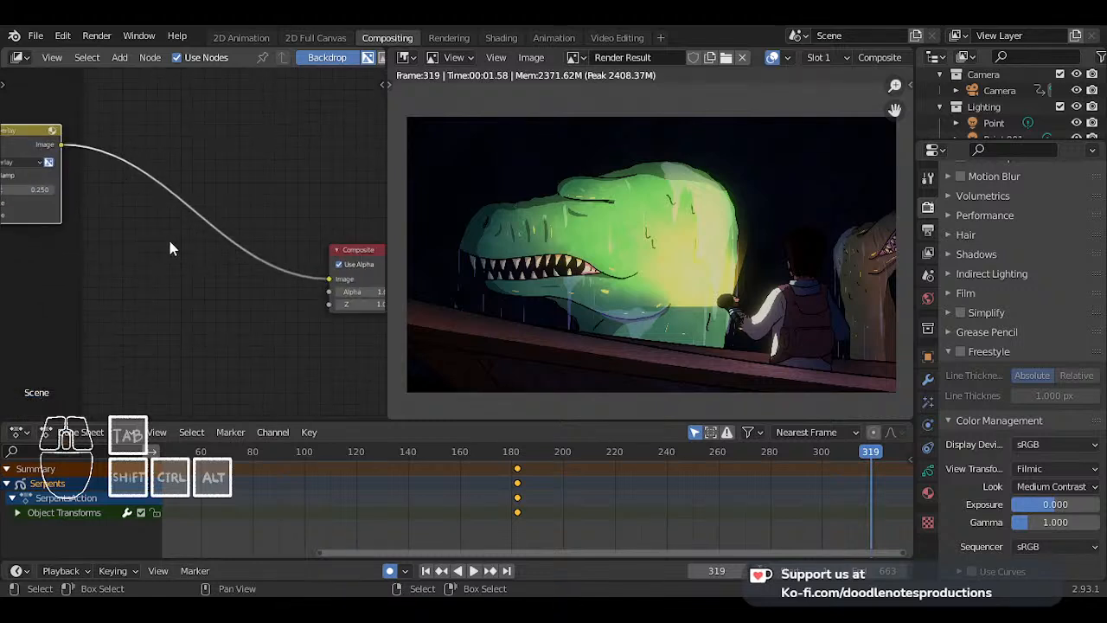
{"action": "key", "text": "ctrl+s"}
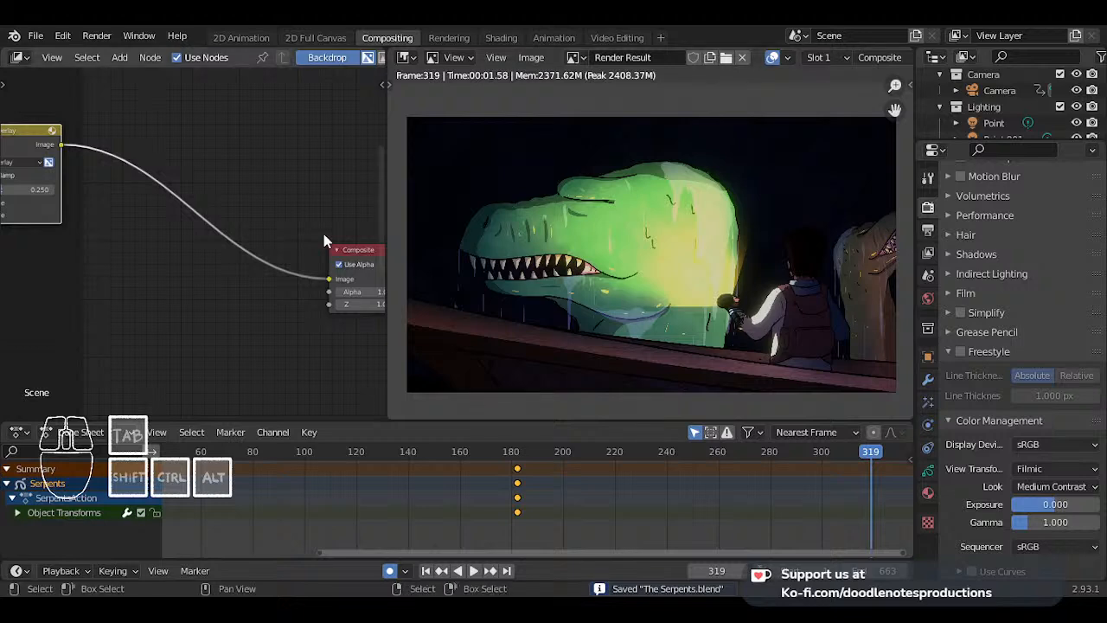
{"action": "middle_click_drag", "start_coordinate": [193, 216], "coordinate": [232, 227]}
{"action": "scroll", "coordinate": [239, 227], "scroll_direction": "down", "scroll_amount": 2}
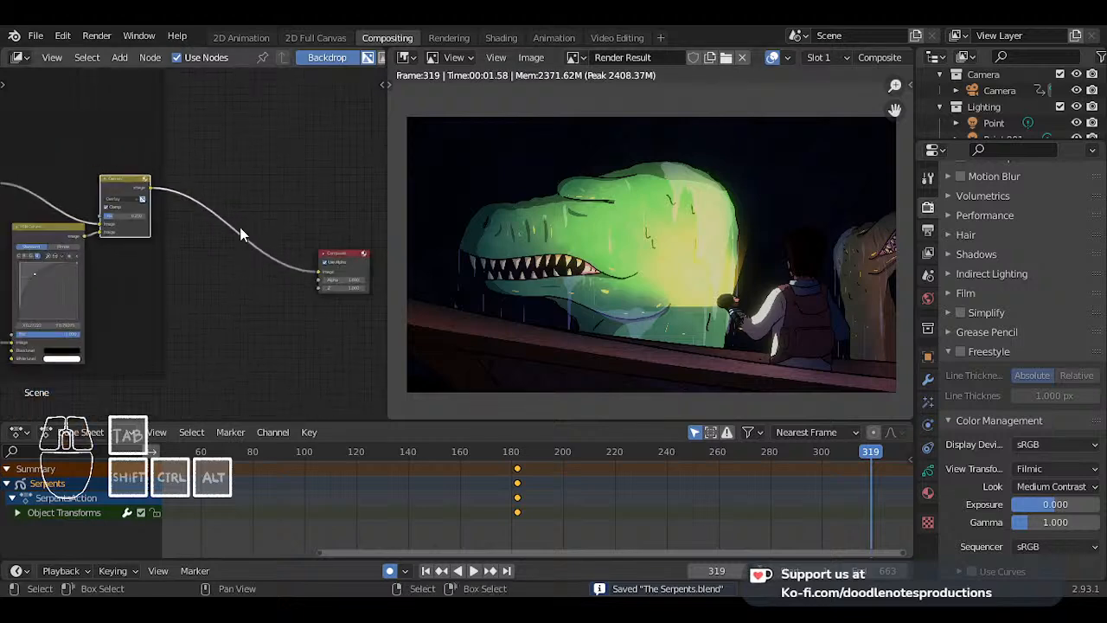
{"action": "key", "text": "shift+a"}
Add a Lens Distortion node between the Overlay and Composite nodes
{"action": "mouse_move", "coordinate": [183, 321]}
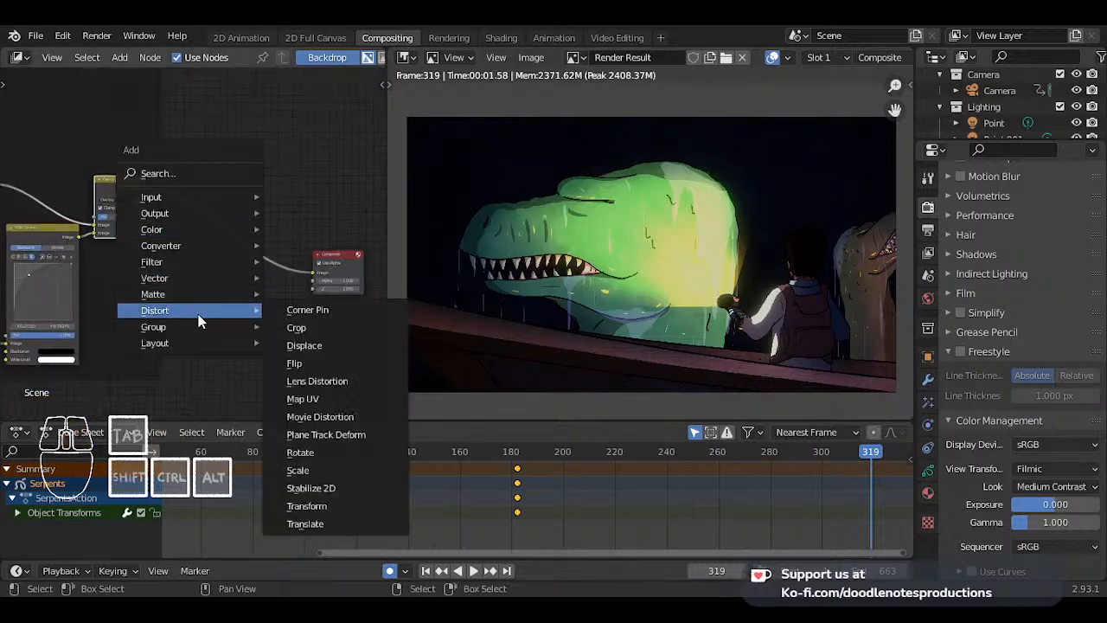
{"action": "left_click", "coordinate": [317, 381]}
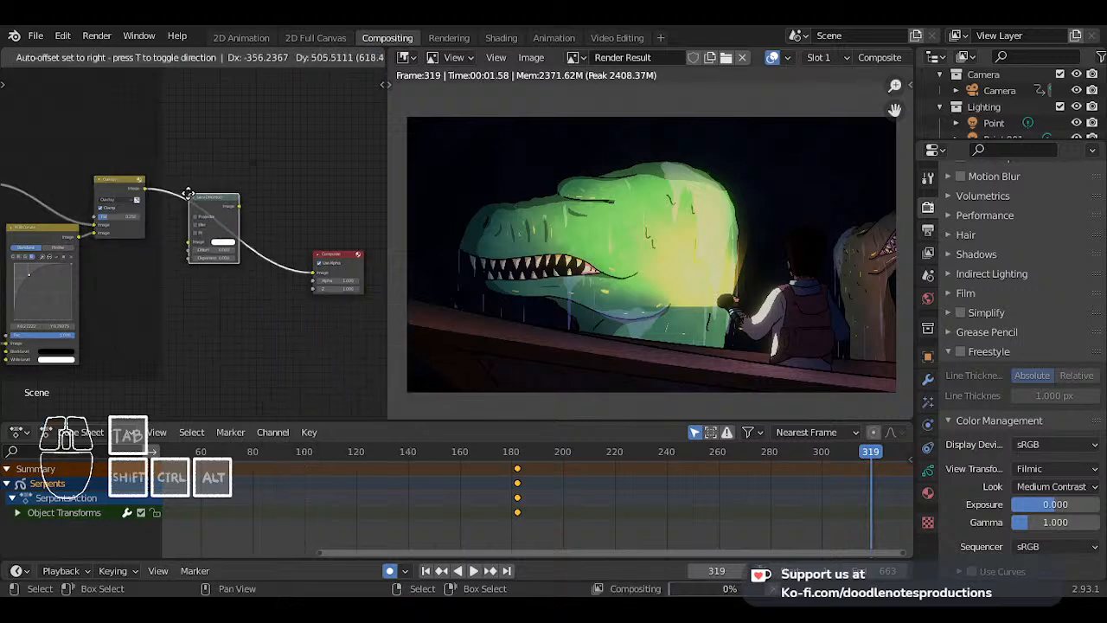
{"action": "left_click", "coordinate": [168, 174]}
{"action": "scroll", "coordinate": [201, 212], "scroll_direction": "up", "scroll_amount": 1}
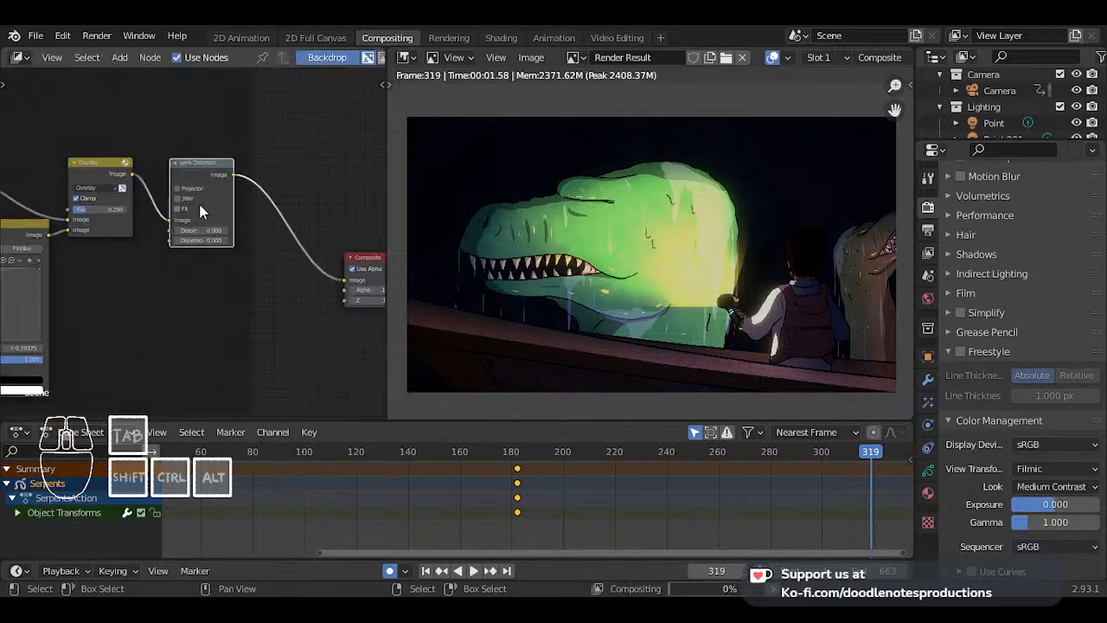
{"action": "scroll", "coordinate": [207, 211], "scroll_direction": "up", "scroll_amount": 4}
Try Distort 0.1 and Dispersion 0.1 on the Lens Distortion node
{"action": "left_click", "coordinate": [224, 212]}
{"action": "type", "text": ".1"}
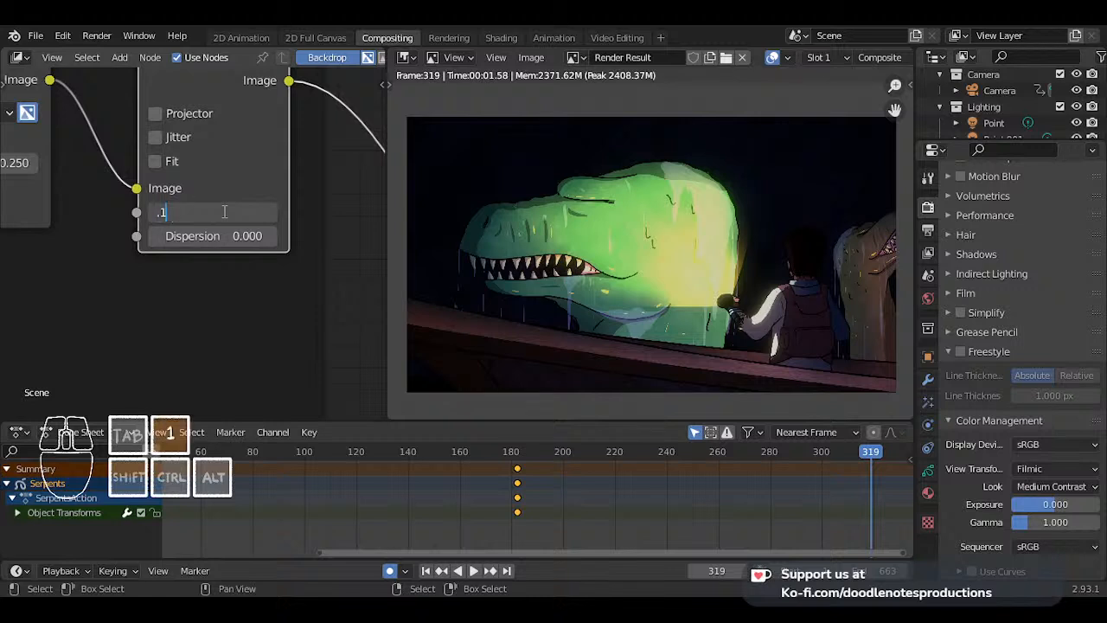
{"action": "key", "text": "Return"}
{"action": "left_click", "coordinate": [226, 236]}
{"action": "type", "text": ".1"}
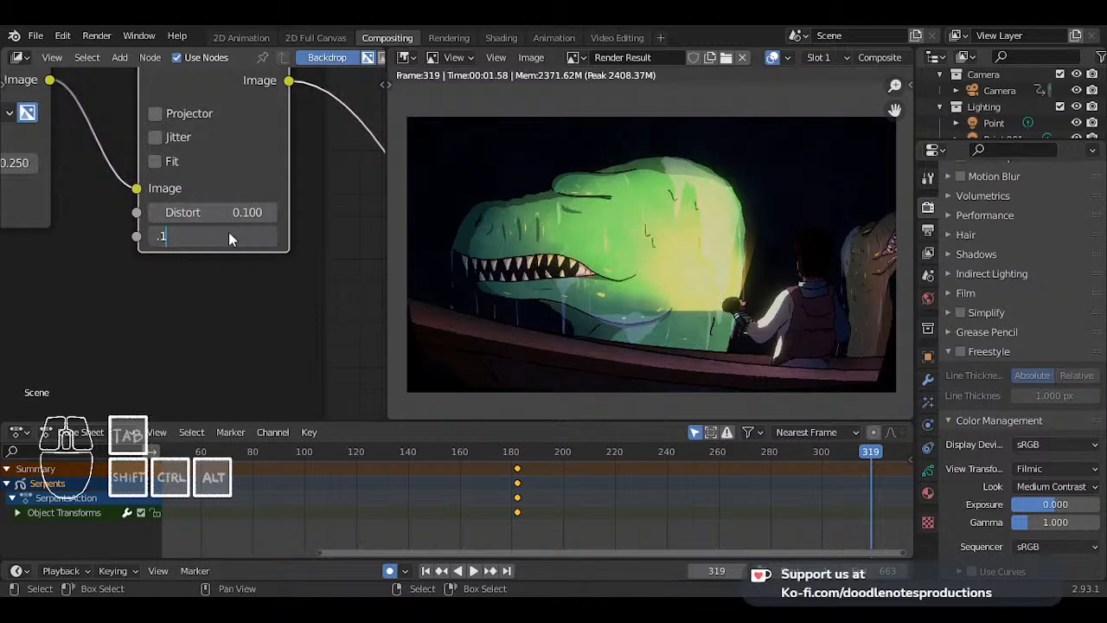
{"action": "key", "text": "Return"}
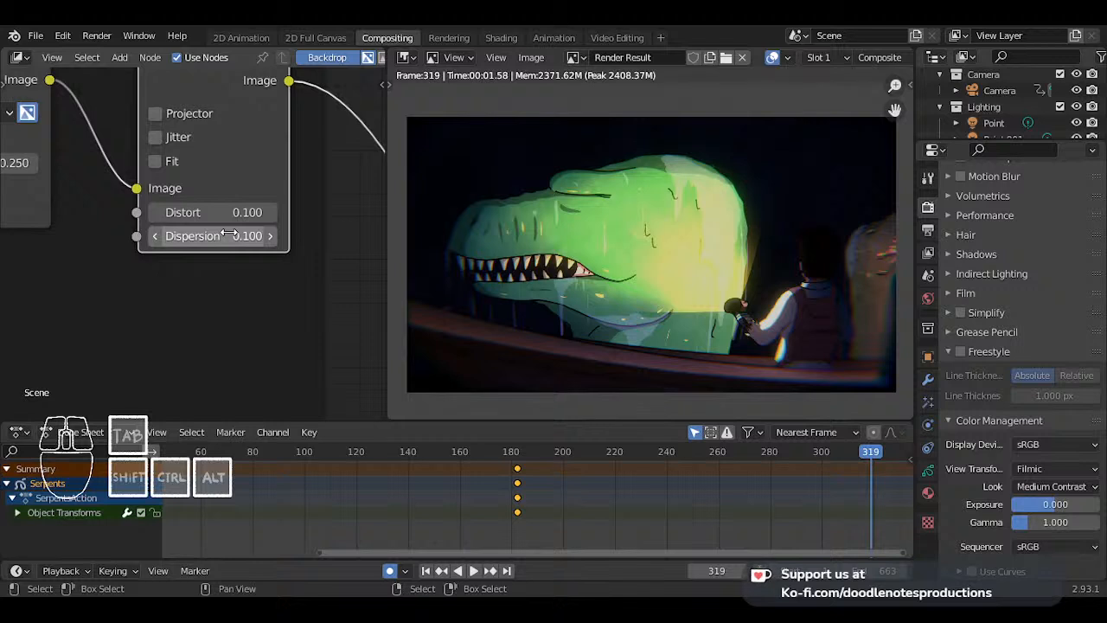
Lower Distort to 0.05 and Dispersion to 0.05
{"action": "left_click", "coordinate": [233, 213]}
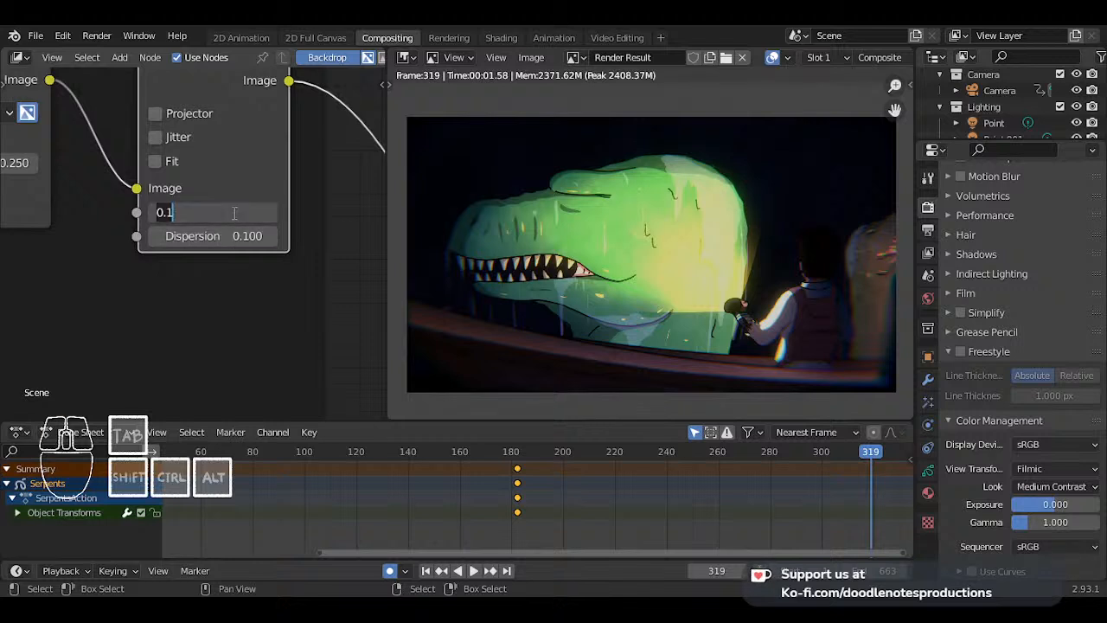
{"action": "key", "text": "BackSpace"}
{"action": "type", "text": "05"}
{"action": "key", "text": "Return"}
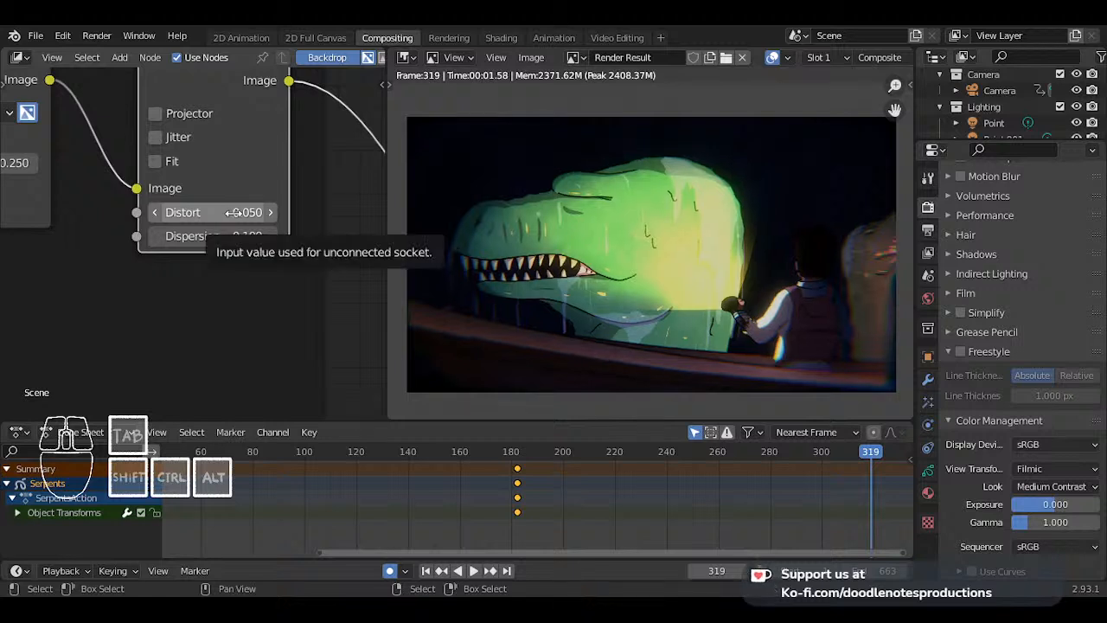
{"action": "left_click", "coordinate": [222, 236]}
{"action": "type", "text": ".0"}
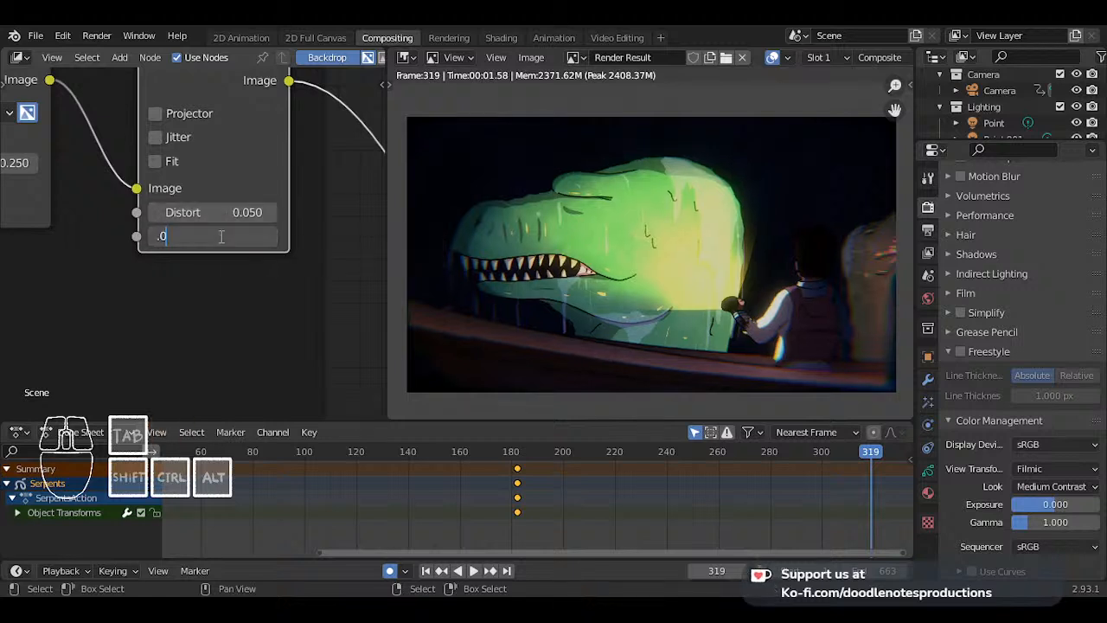
{"action": "type", "text": "5"}
{"action": "key", "text": "Return"}
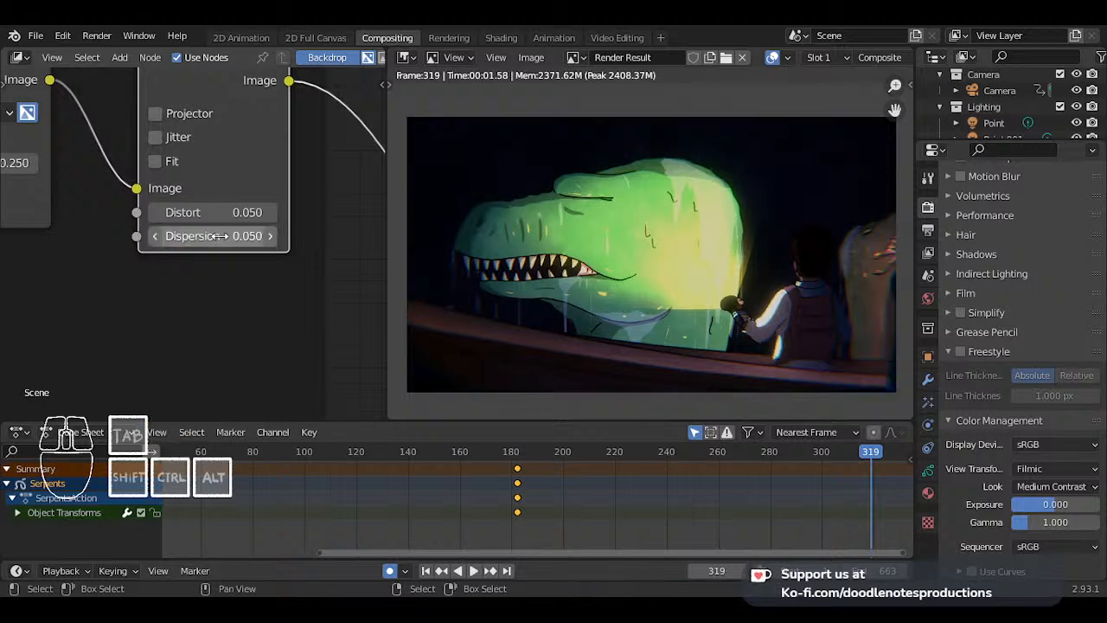
Enable Fit to hide black edges and set Distort to 0.02
{"action": "left_click", "coordinate": [155, 161]}
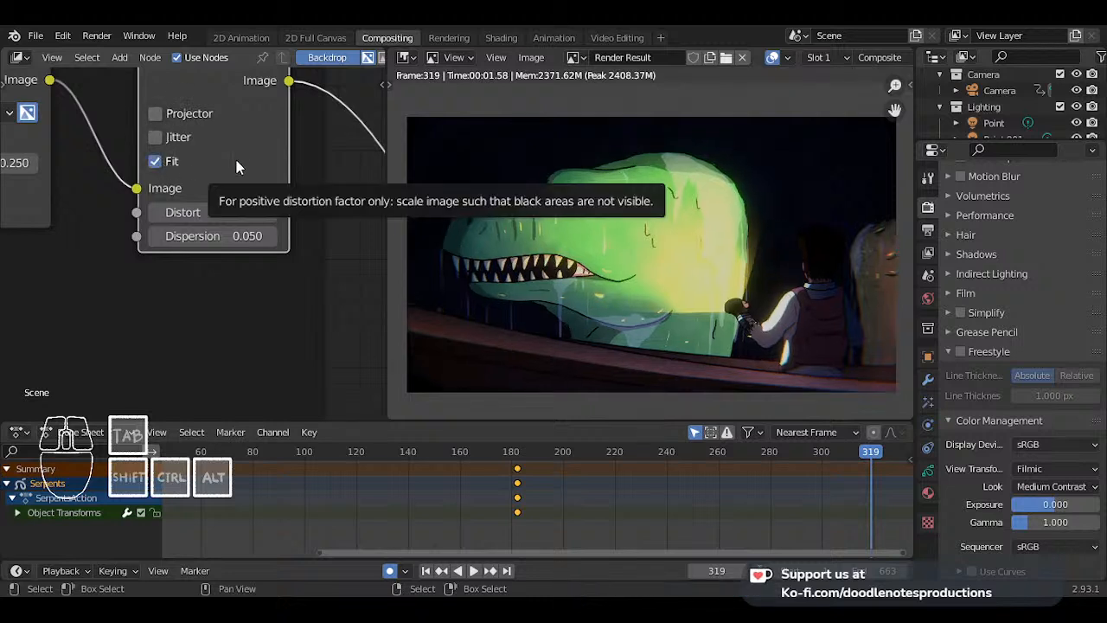
{"action": "left_click", "coordinate": [241, 212]}
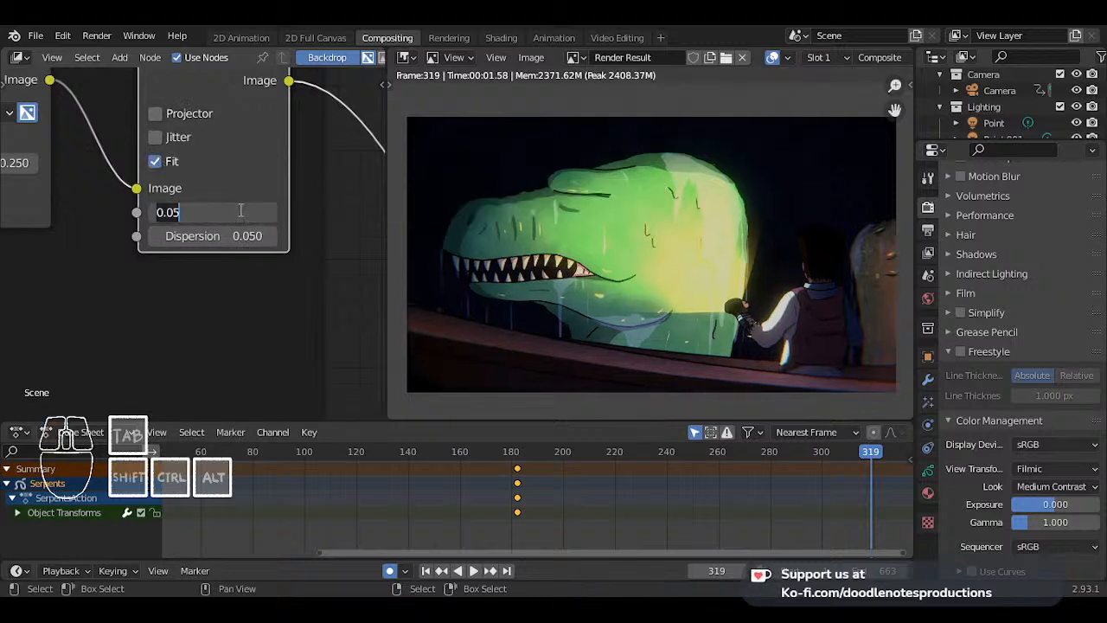
{"action": "key", "text": "BackSpace"}
{"action": "type", "text": "2"}
{"action": "key", "text": "Return"}
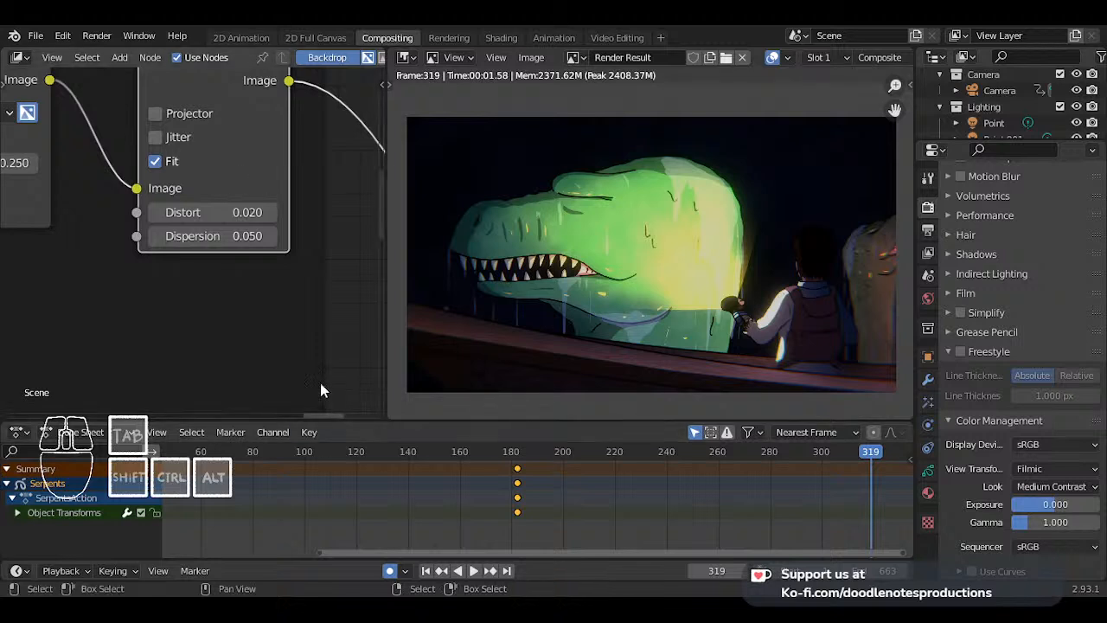
Reduce Distort to 0.005, toggling the node off and on to compare
{"action": "right_click", "coordinate": [251, 129]}
{"action": "middle_click_drag", "start_coordinate": [247, 178], "coordinate": [253, 257]}
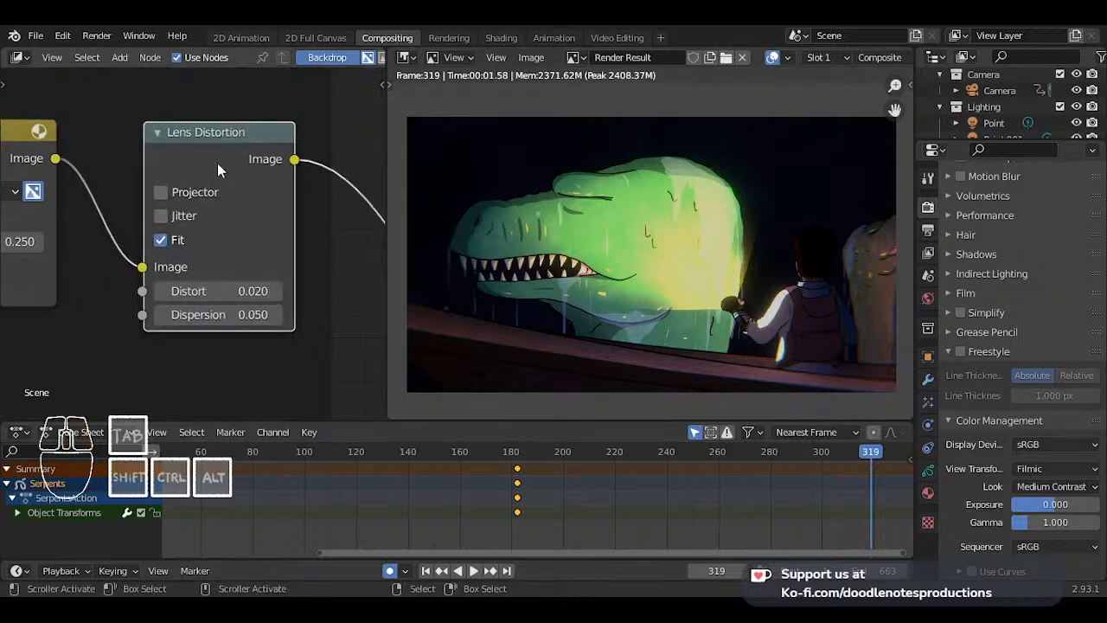
{"action": "key", "text": "m"}
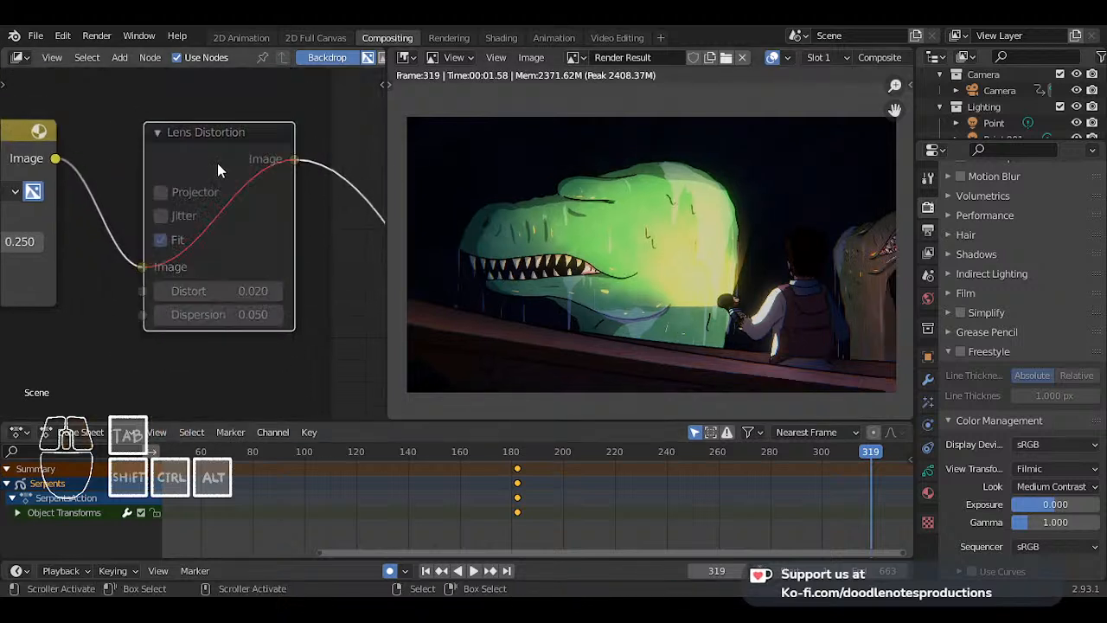
{"action": "key", "text": "m"}
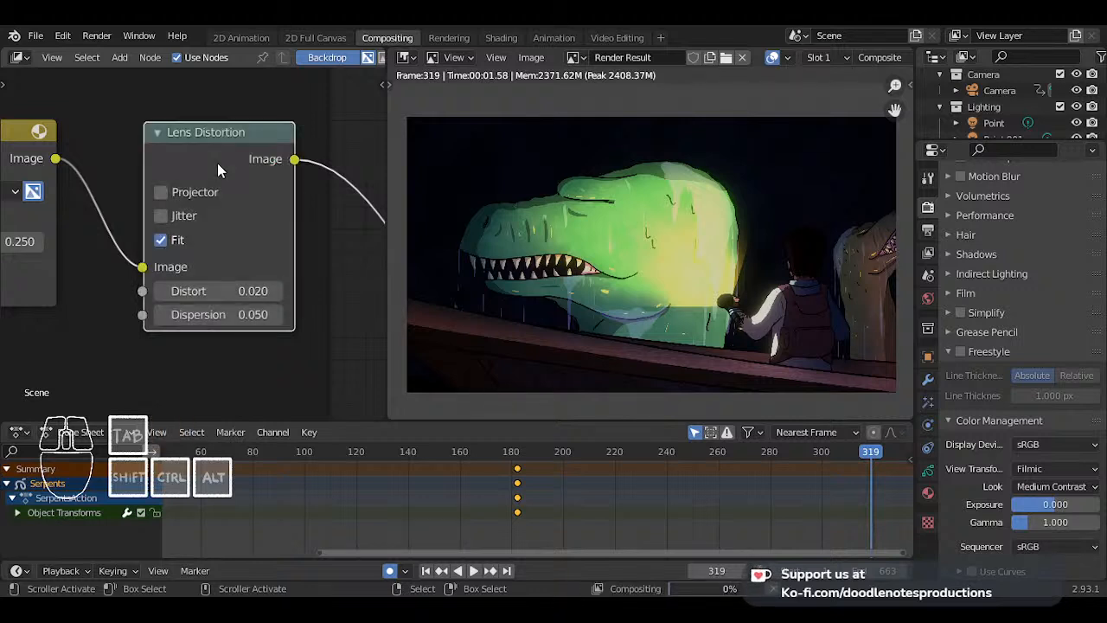
{"action": "left_click", "coordinate": [241, 291]}
{"action": "key", "text": "BackSpace"}
{"action": "key", "text": "BackSpace"}
{"action": "key", "text": "BackSpace"}
{"action": "key", "text": "BackSpace"}
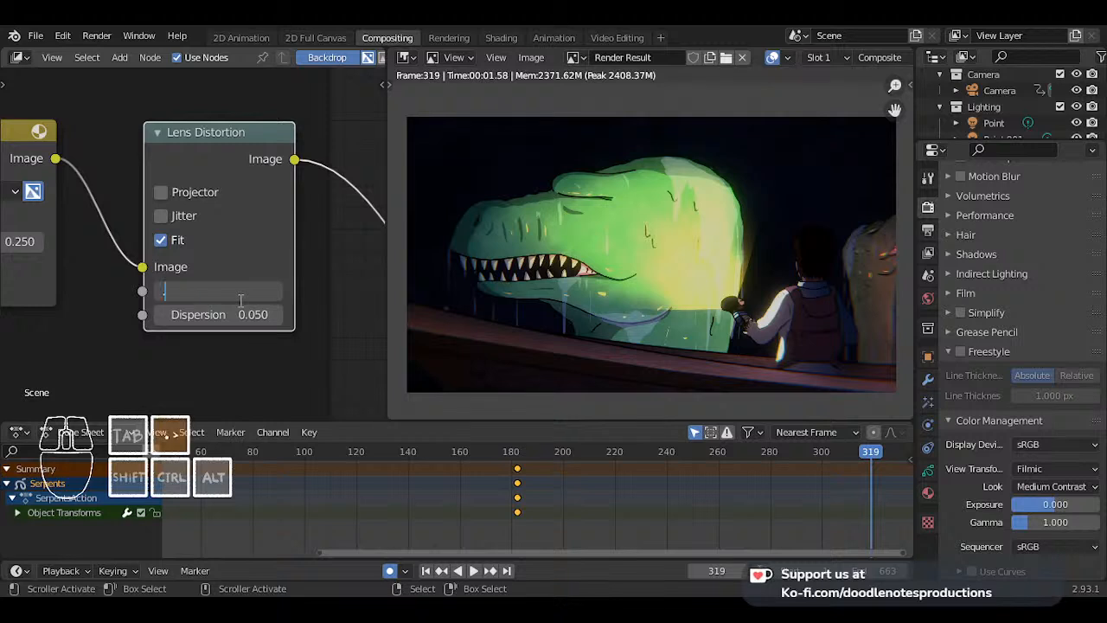
{"action": "type", "text": ".005"}
{"action": "key", "text": "Return"}
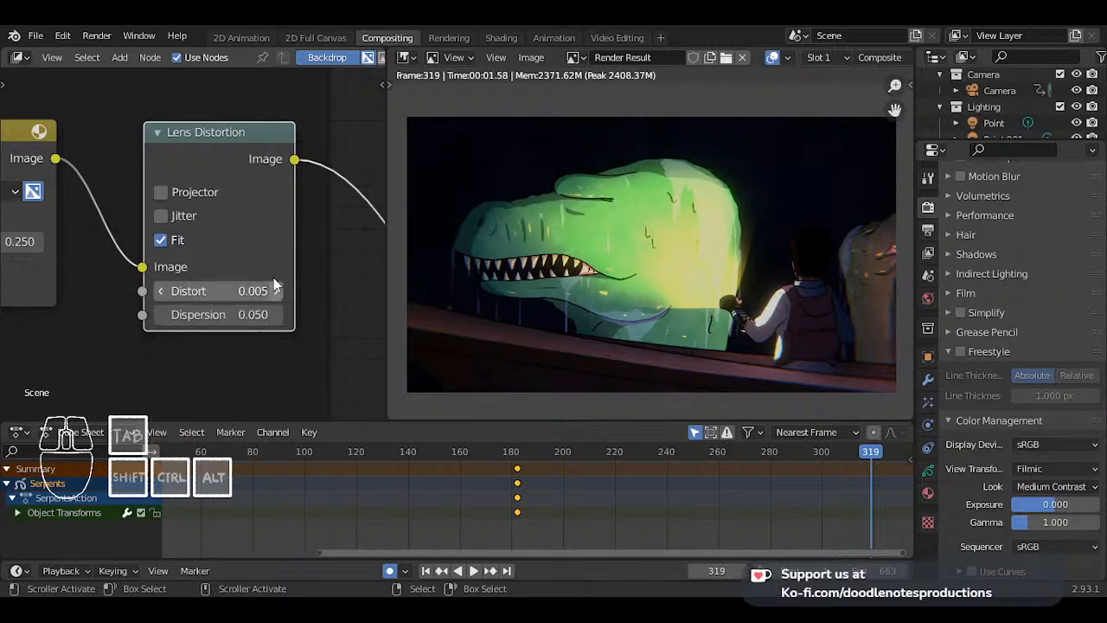
{"action": "key", "text": "m"}
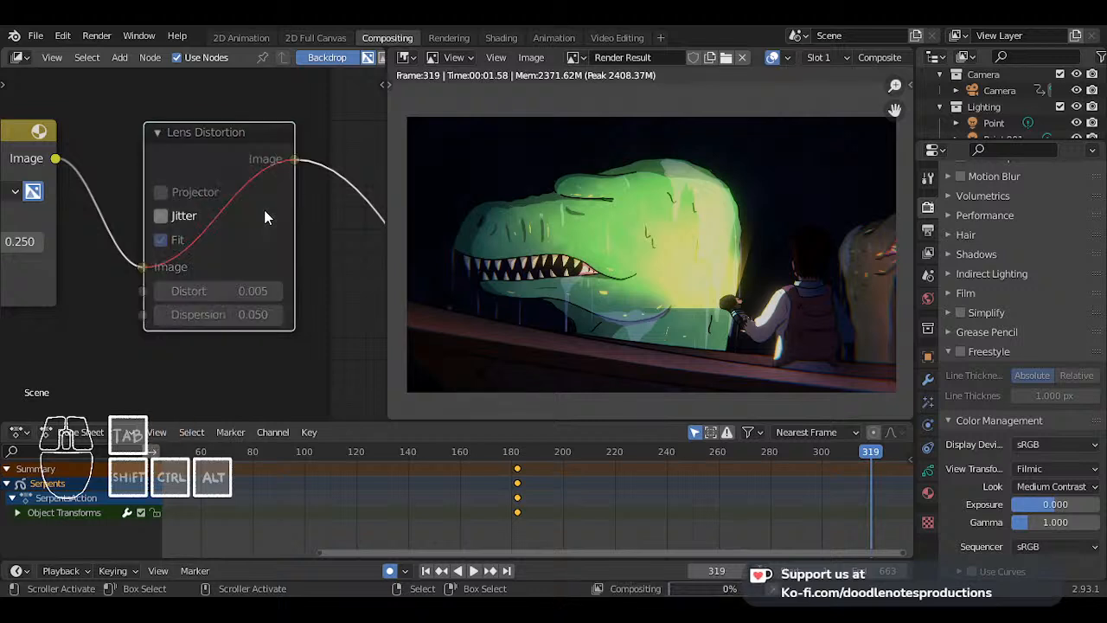
{"action": "key", "text": "m"}
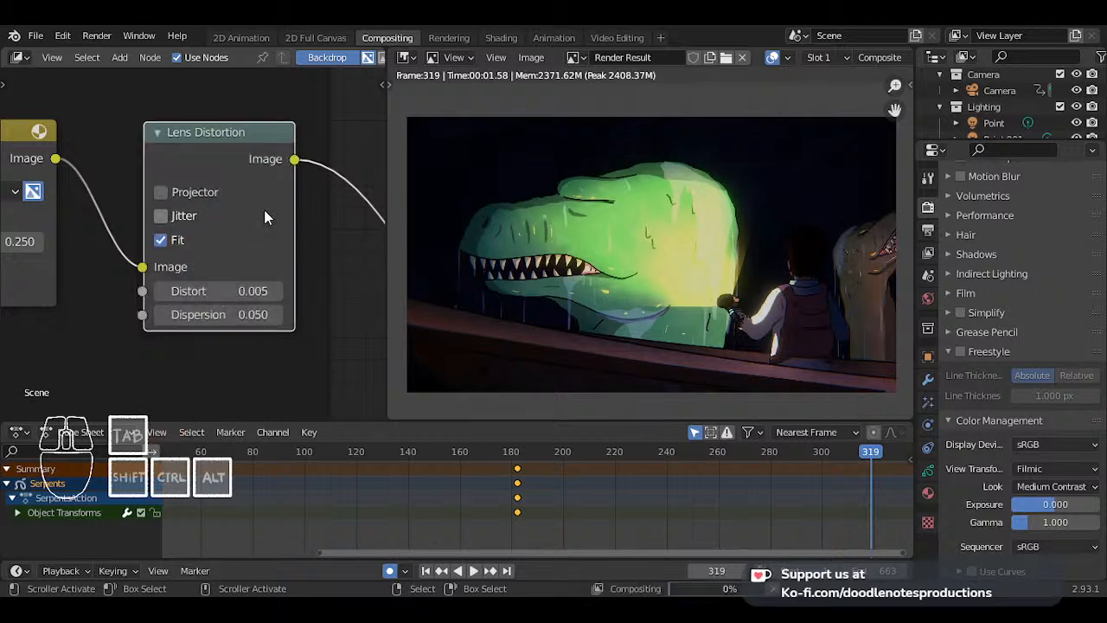
Settle on Distort 0.002 after comparing, then go to frame 151
{"action": "left_click", "coordinate": [245, 299]}
{"action": "type", "text": ".002"}
{"action": "key", "text": "Return"}
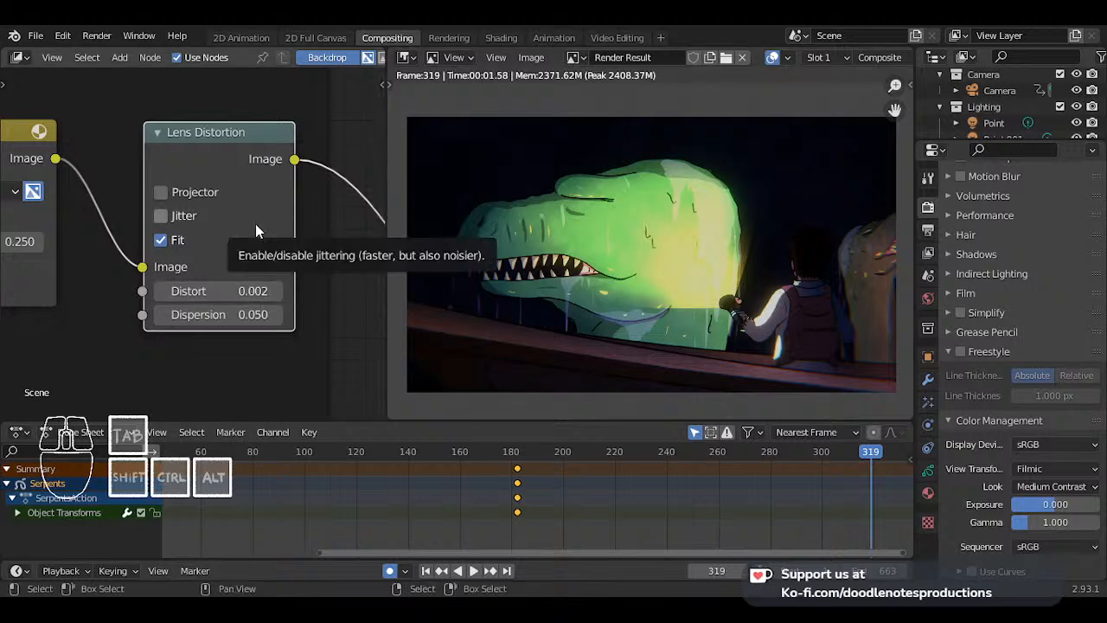
{"action": "key", "text": "m"}
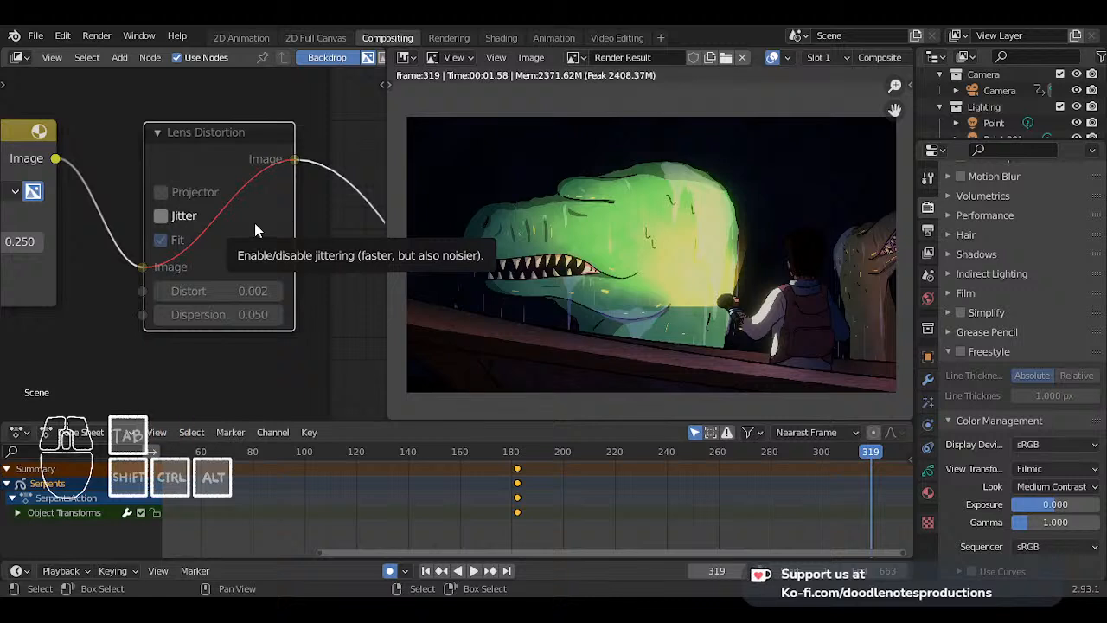
{"action": "key", "text": "m"}
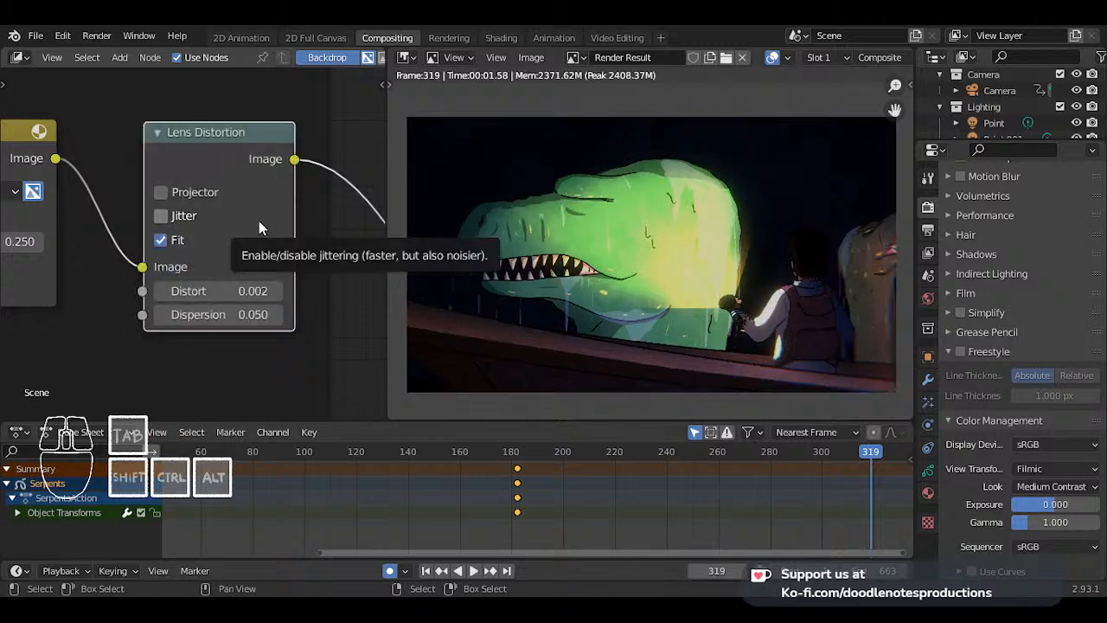
{"action": "left_click", "coordinate": [436, 493]}
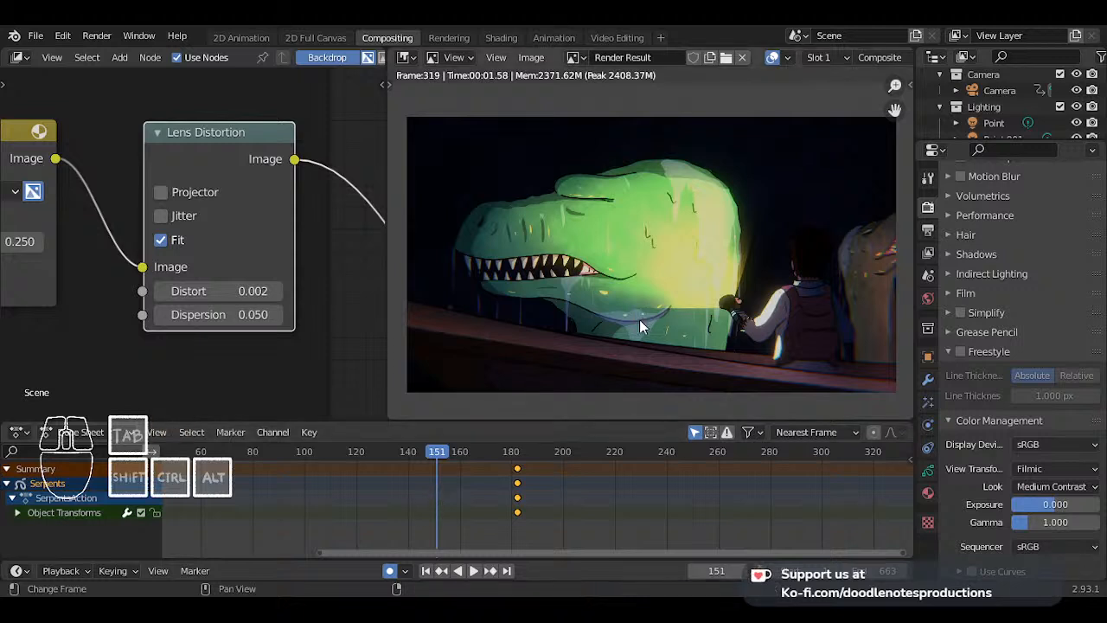
Render frame 151, then jump to frame 73
{"action": "key", "text": "F12"}
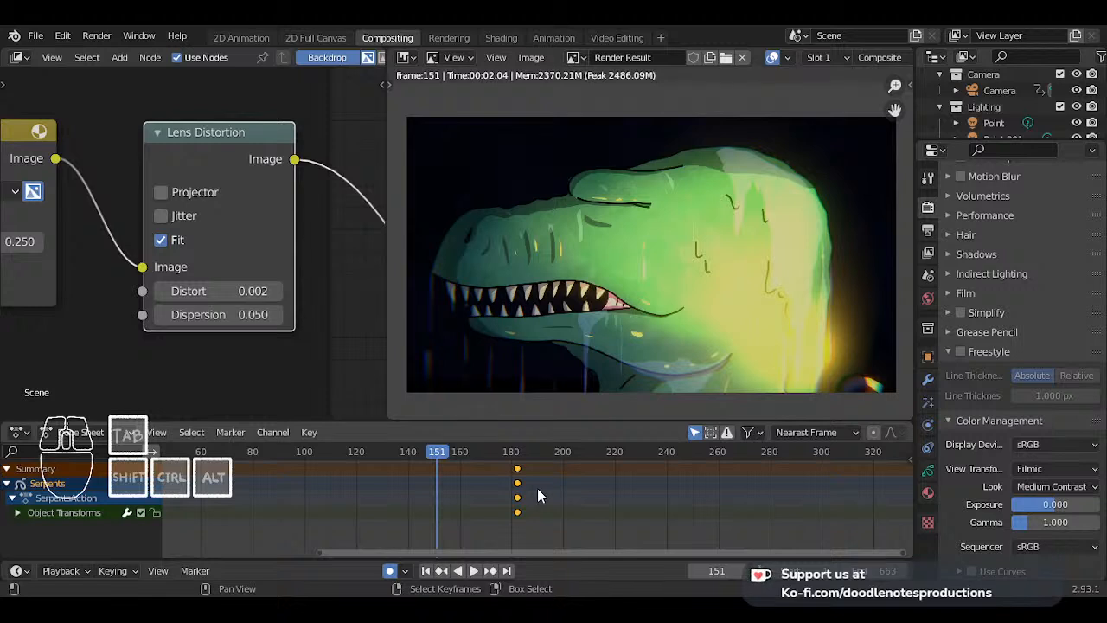
{"action": "scroll", "coordinate": [537, 495], "scroll_direction": "down", "scroll_amount": 5}
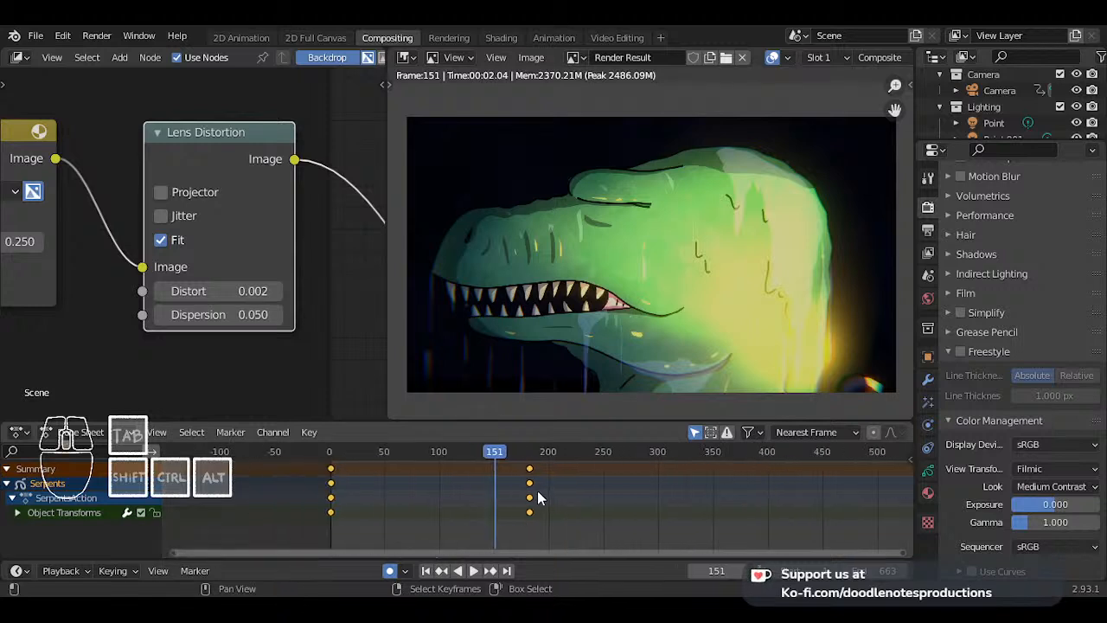
{"action": "middle_click_drag", "start_coordinate": [590, 502], "coordinate": [508, 500]}
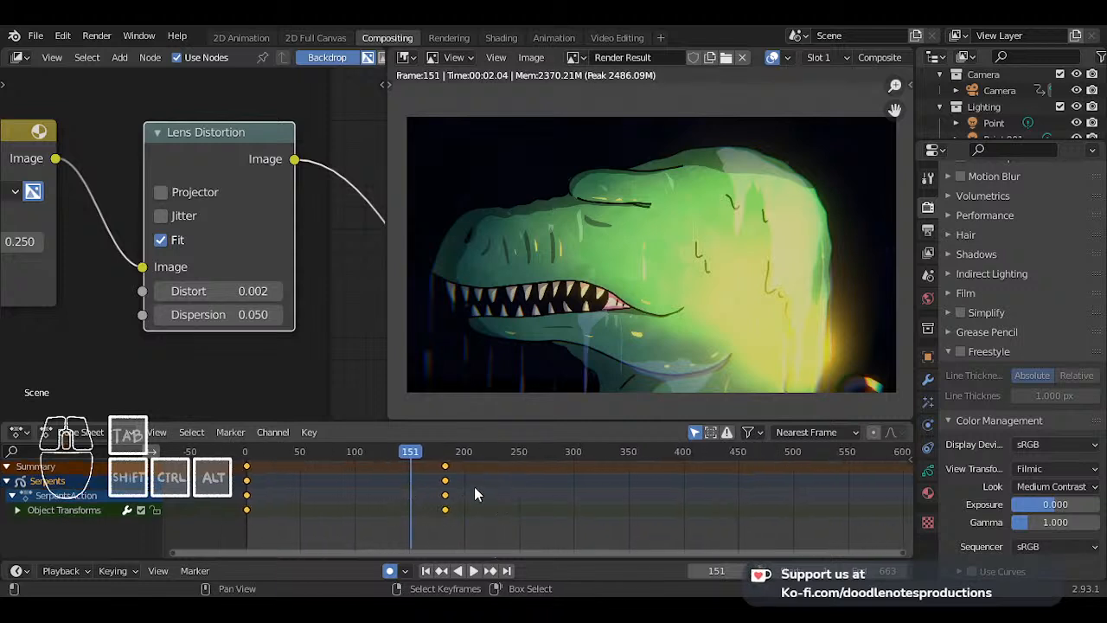
{"action": "left_click", "coordinate": [328, 480]}
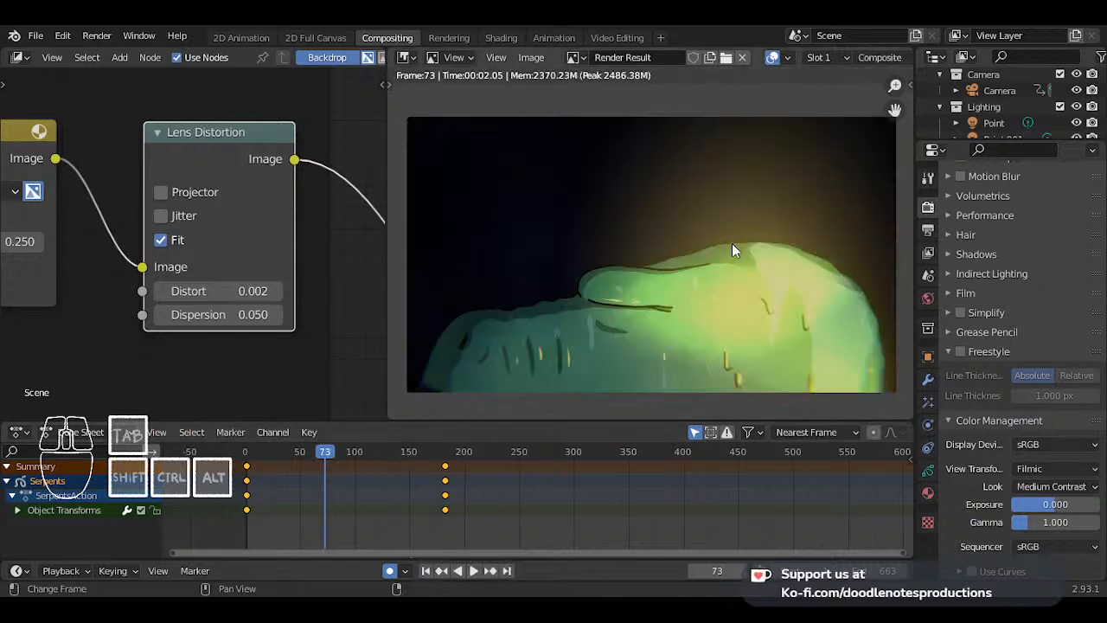
Go to frame 443 and inspect the rendered image
{"action": "left_click", "coordinate": [731, 485]}
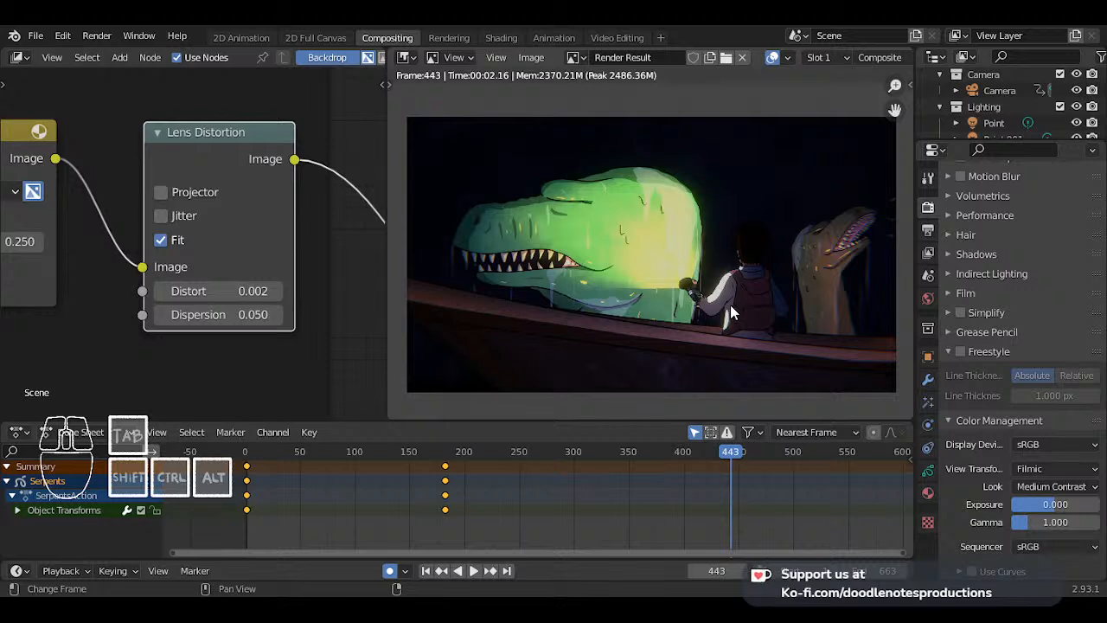
{"action": "scroll", "coordinate": [731, 311], "scroll_direction": "up", "scroll_amount": 5}
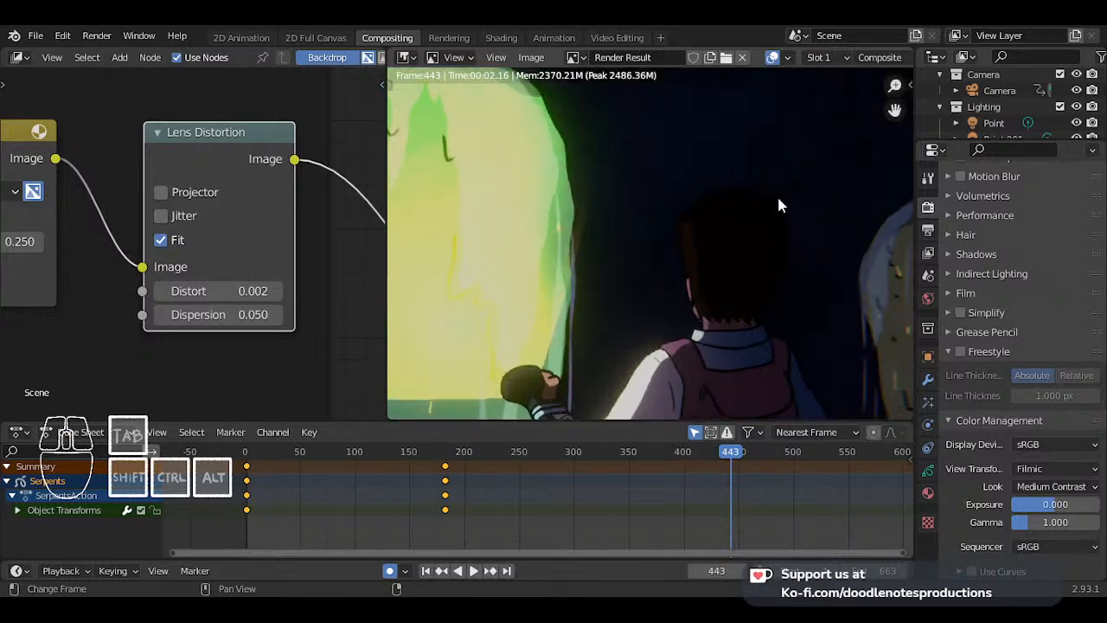
{"action": "scroll", "coordinate": [795, 240], "scroll_direction": "down", "scroll_amount": 5}
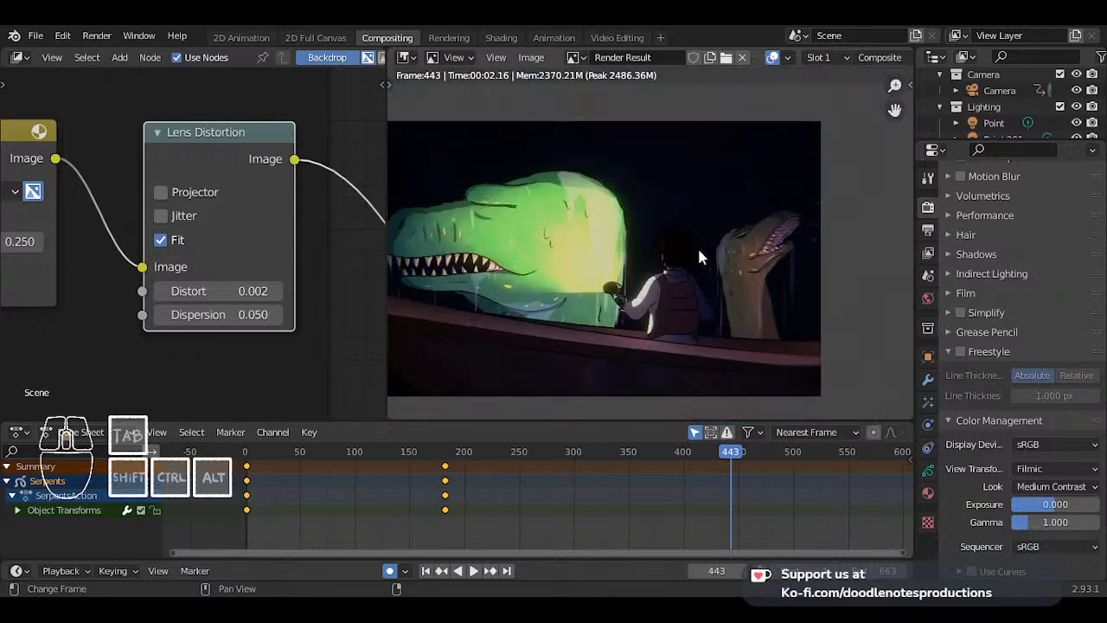
{"action": "scroll", "coordinate": [708, 241], "scroll_direction": "up", "scroll_amount": 1}
{"action": "scroll", "coordinate": [657, 238], "scroll_direction": "down", "scroll_amount": 3}
{"action": "scroll", "coordinate": [638, 230], "scroll_direction": "up", "scroll_amount": 1}
{"action": "middle_click_drag", "start_coordinate": [642, 228], "coordinate": [684, 239]}
{"action": "scroll", "coordinate": [665, 235], "scroll_direction": "up", "scroll_amount": 1}
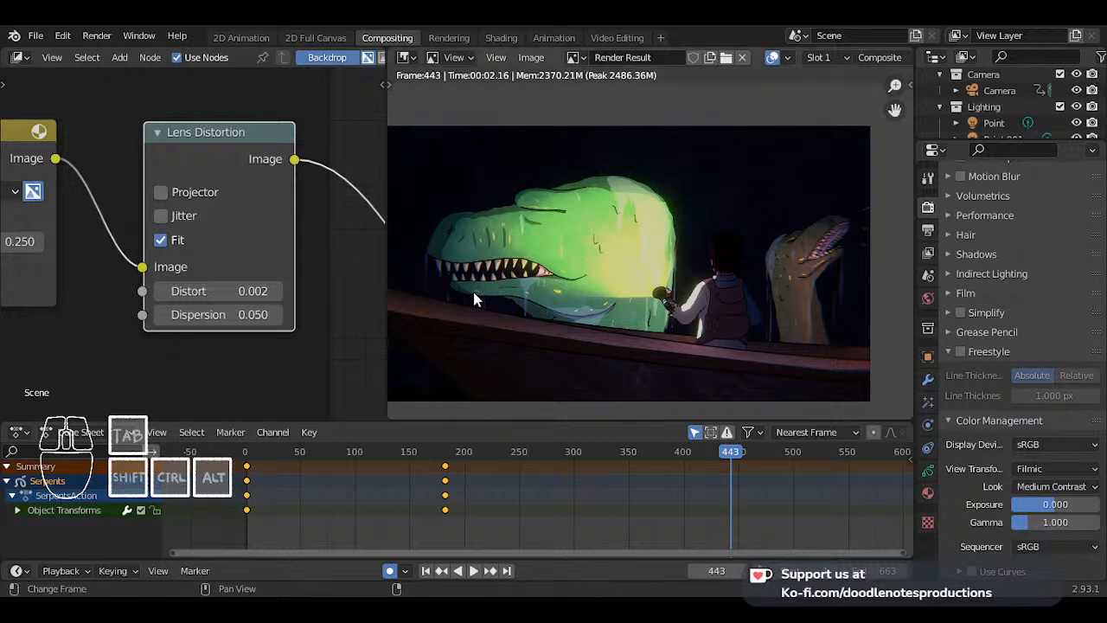
Jump to frame 276, play the animation, and render the current frame
{"action": "left_click", "coordinate": [550, 491]}
{"action": "key", "text": "space"}
{"action": "key", "text": "F12"}
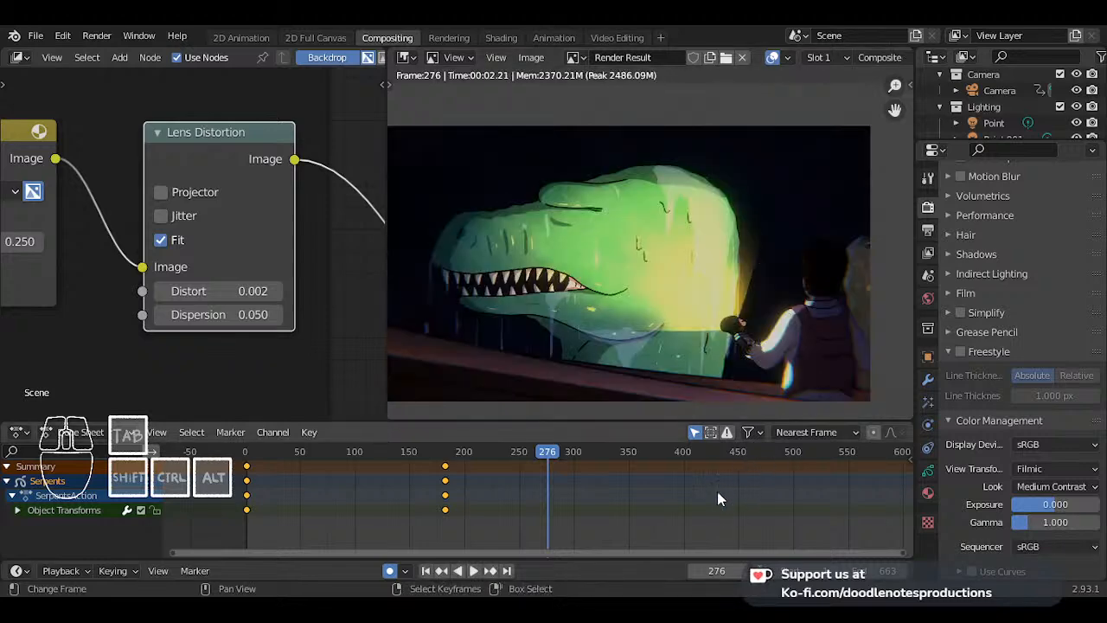
{"action": "scroll", "coordinate": [715, 492], "scroll_direction": "down", "scroll_amount": 3}
{"action": "scroll", "coordinate": [645, 499], "scroll_direction": "up", "scroll_amount": 1}
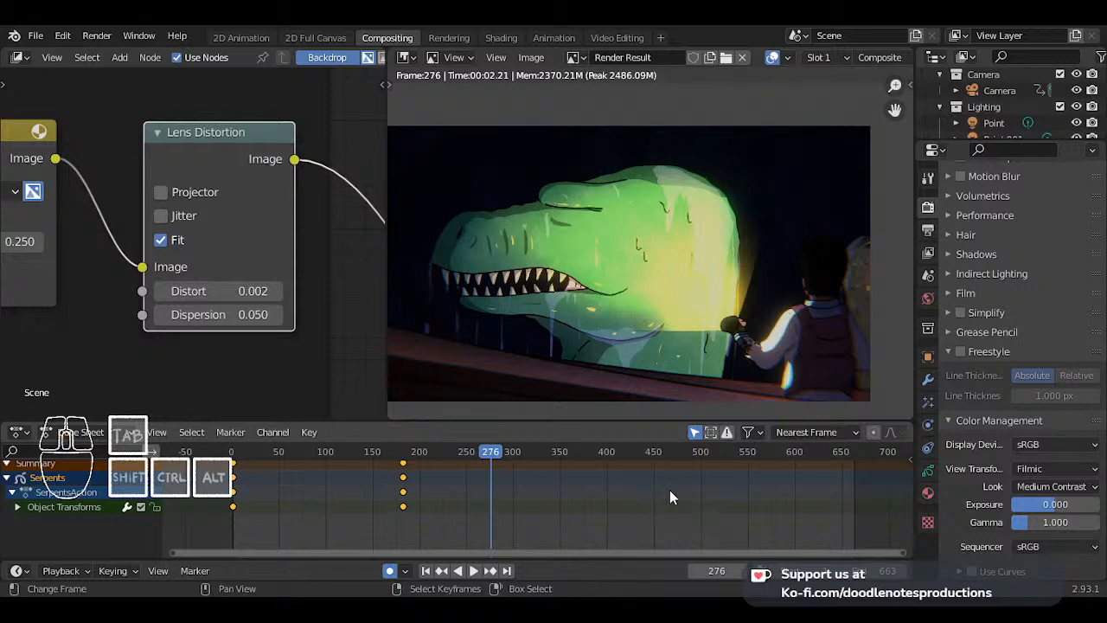
Move to frame 501 and zoom and pan across the render
{"action": "left_click", "coordinate": [701, 458]}
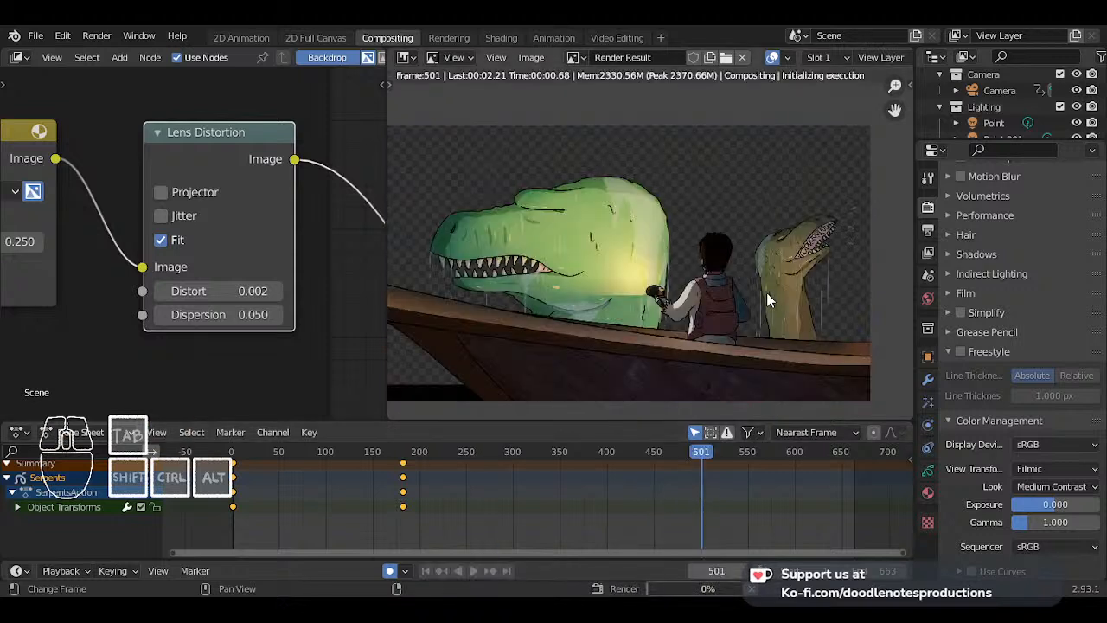
{"action": "middle_click_drag", "start_coordinate": [709, 305], "coordinate": [746, 311]}
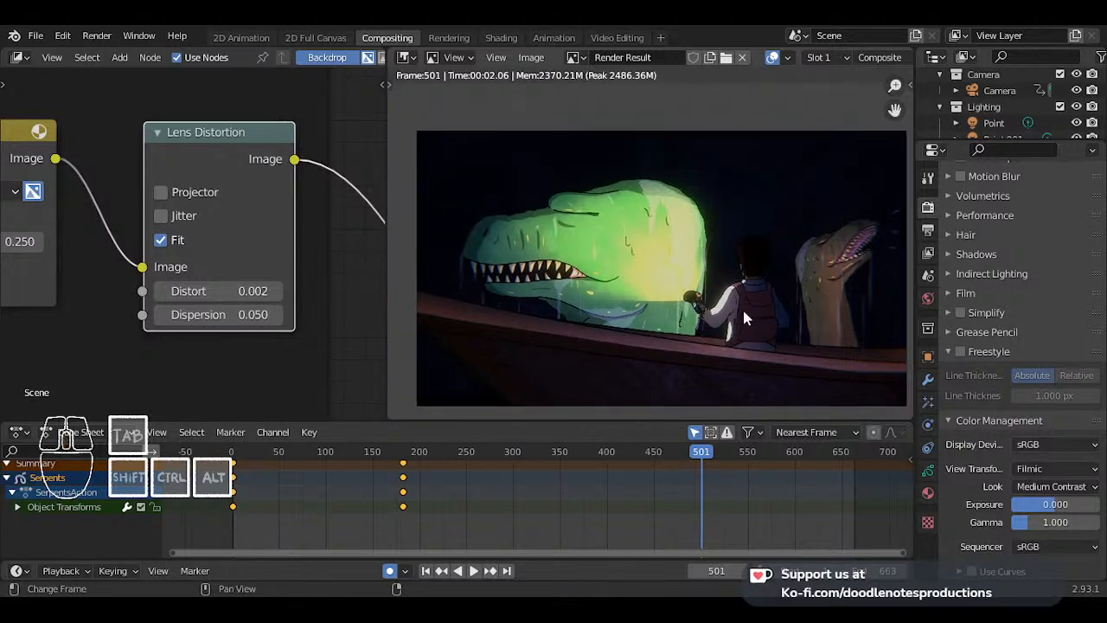
{"action": "key", "text": "v"}
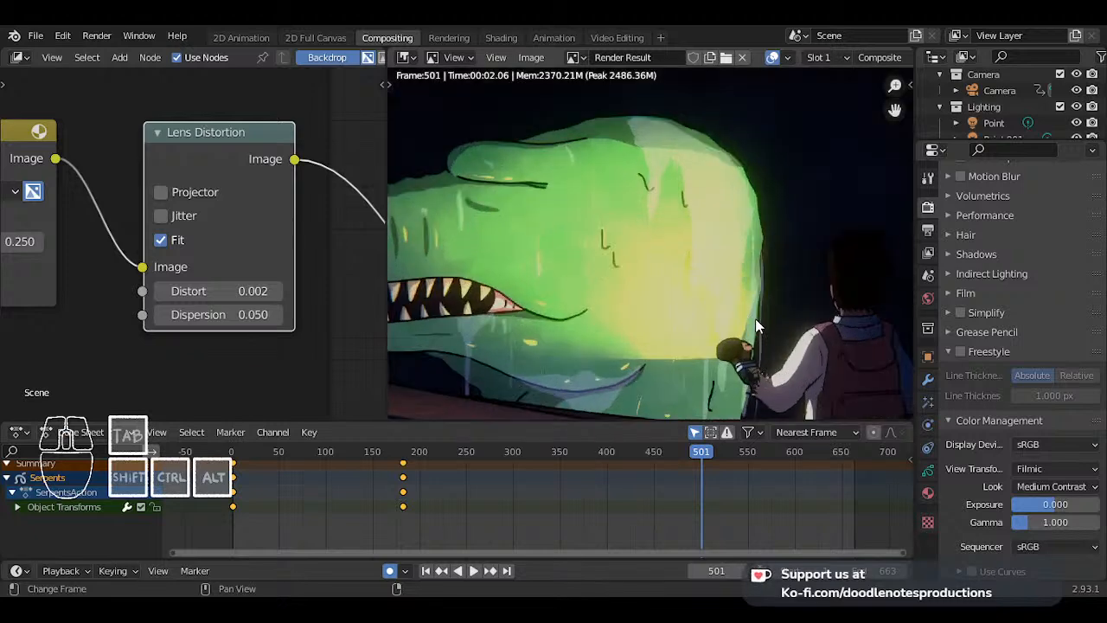
{"action": "middle_click_drag", "start_coordinate": [755, 318], "coordinate": [597, 279]}
{"action": "scroll", "coordinate": [575, 309], "scroll_direction": "down", "scroll_amount": 3}
{"action": "scroll", "coordinate": [623, 297], "scroll_direction": "up", "scroll_amount": 1}
{"action": "scroll", "coordinate": [585, 278], "scroll_direction": "up", "scroll_amount": 1}
{"action": "scroll", "coordinate": [597, 279], "scroll_direction": "down", "scroll_amount": 2}
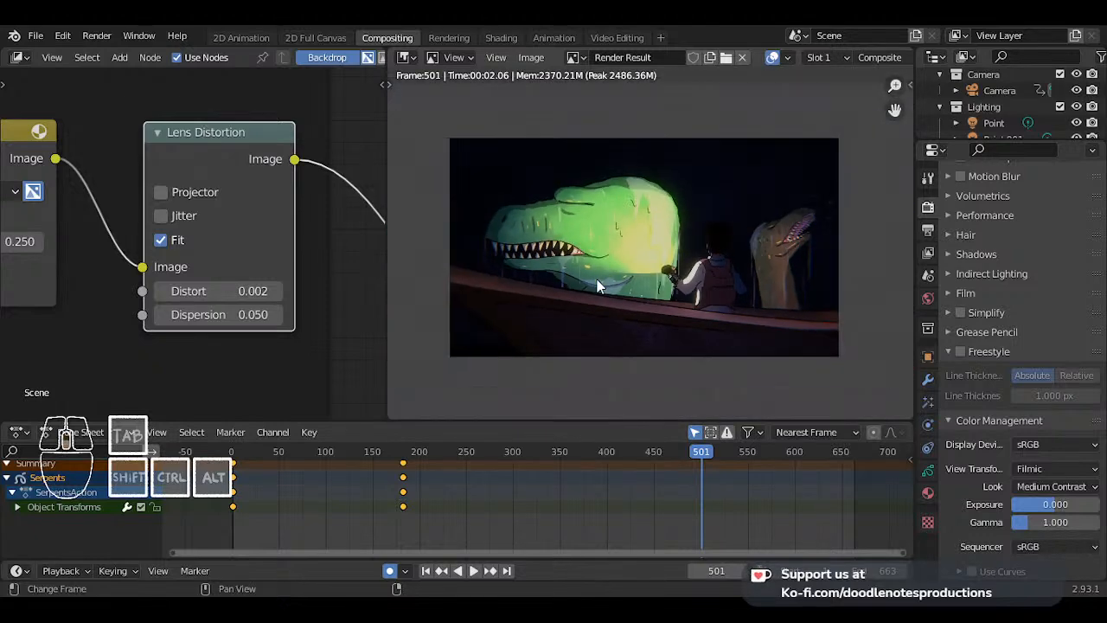
{"action": "scroll", "coordinate": [597, 279], "scroll_direction": "up", "scroll_amount": 1}
Maximize the render view to fill the window
{"action": "key", "text": "ctrl+space"}
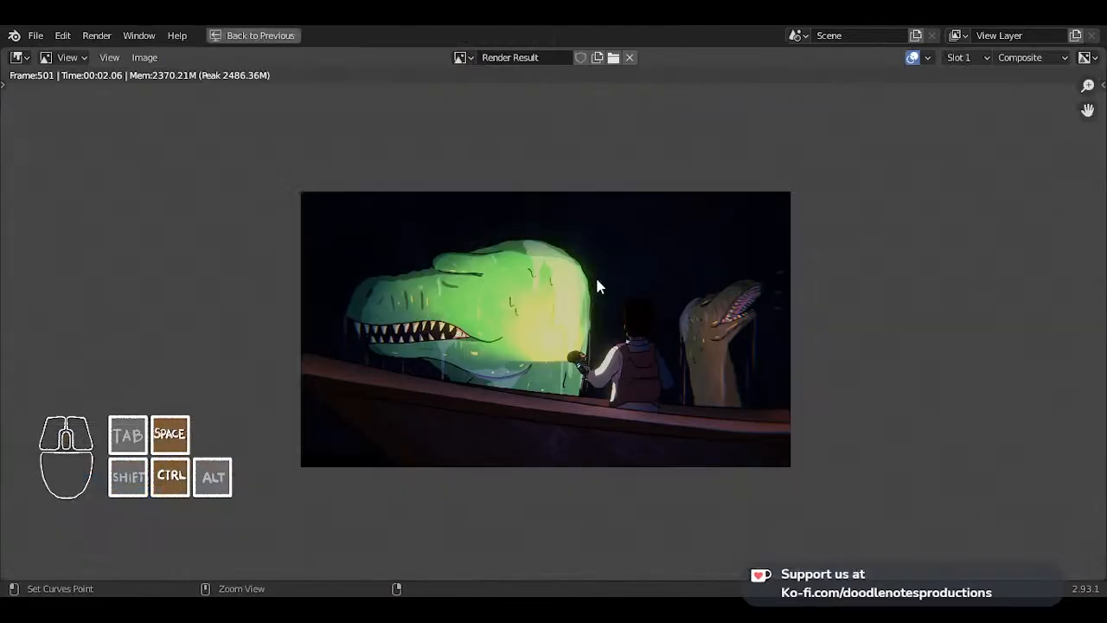
{"action": "scroll", "coordinate": [589, 273], "scroll_direction": "up", "scroll_amount": 2}
{"action": "scroll", "coordinate": [584, 275], "scroll_direction": "down", "scroll_amount": 2}
{"action": "middle_click_drag", "start_coordinate": [584, 278], "coordinate": [581, 278]}
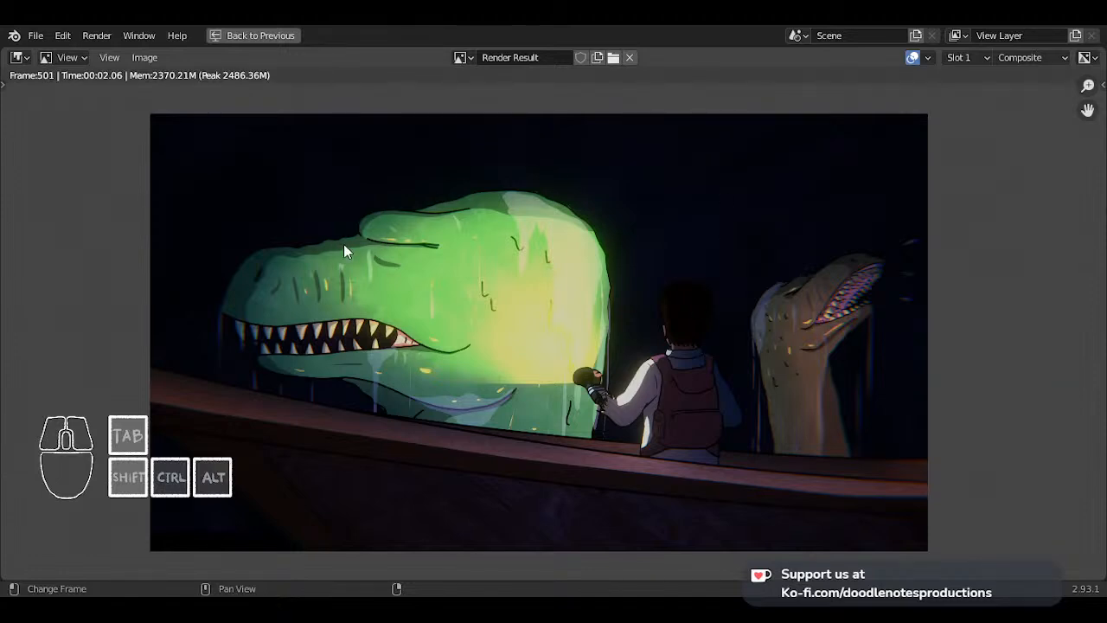
Return to the Compositing layout, show the render in an Image Editor, and save The Serpents.blend
{"action": "left_click", "coordinate": [232, 34]}
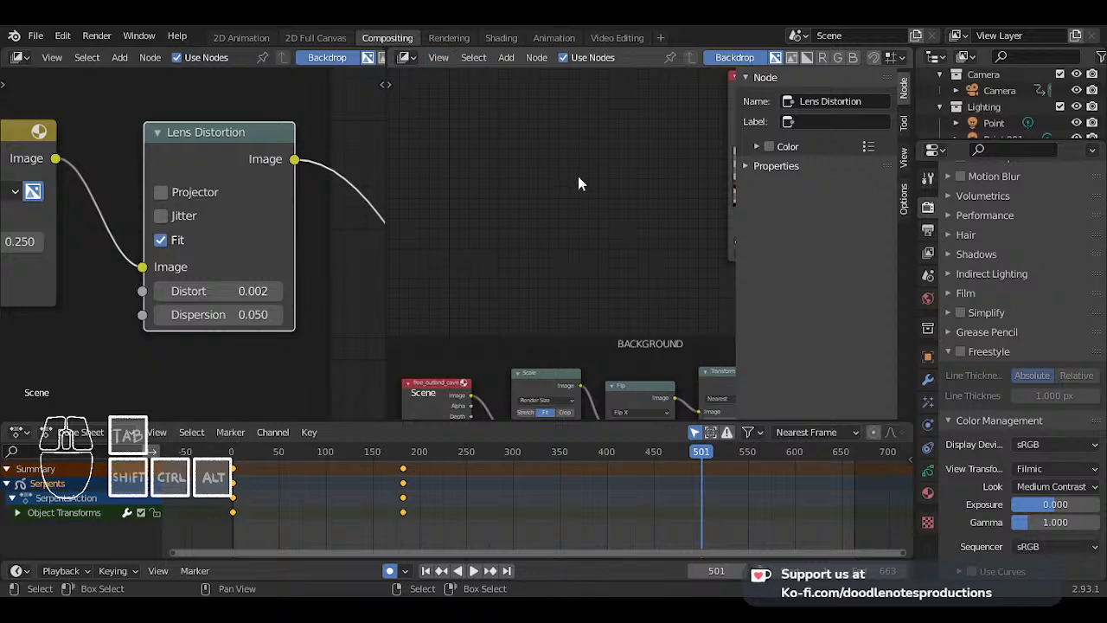
{"action": "left_click", "coordinate": [406, 57]}
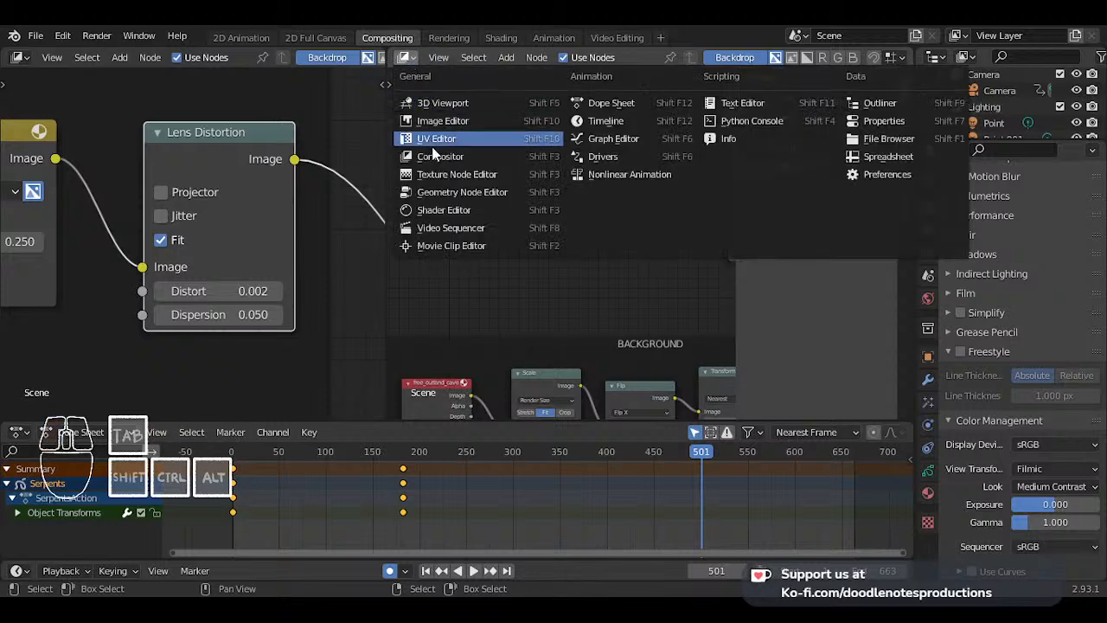
{"action": "left_click", "coordinate": [428, 120]}
{"action": "scroll", "coordinate": [603, 222], "scroll_direction": "down", "scroll_amount": 2}
{"action": "key", "text": "ctrl+s"}
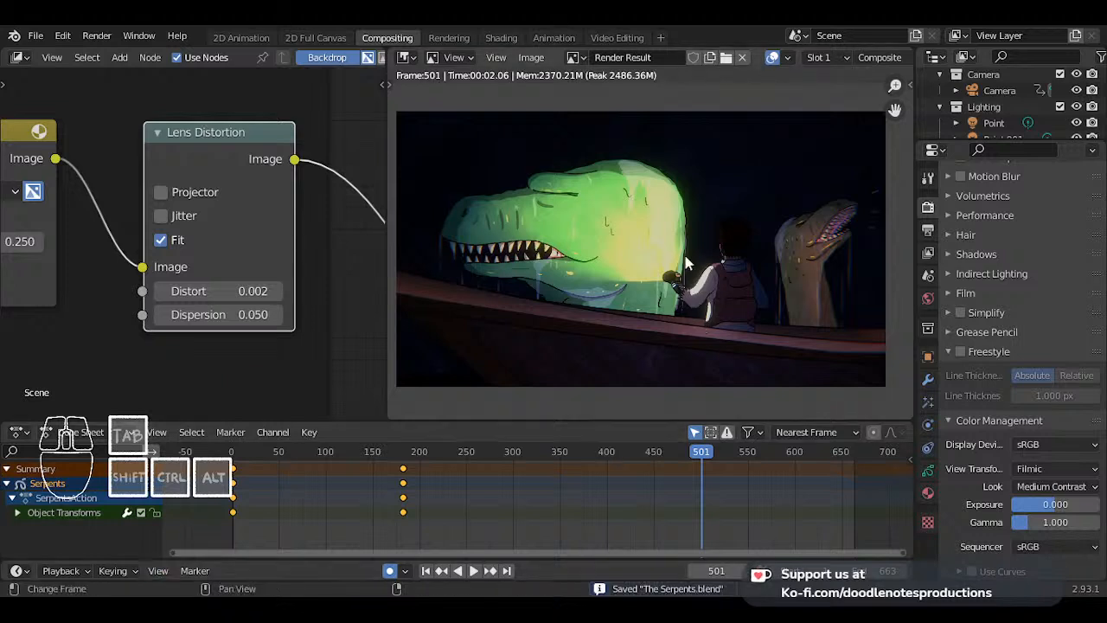
Widen and slightly heighten the render preview area, adjusting its view
{"action": "scroll", "coordinate": [235, 259], "scroll_direction": "down", "scroll_amount": 9}
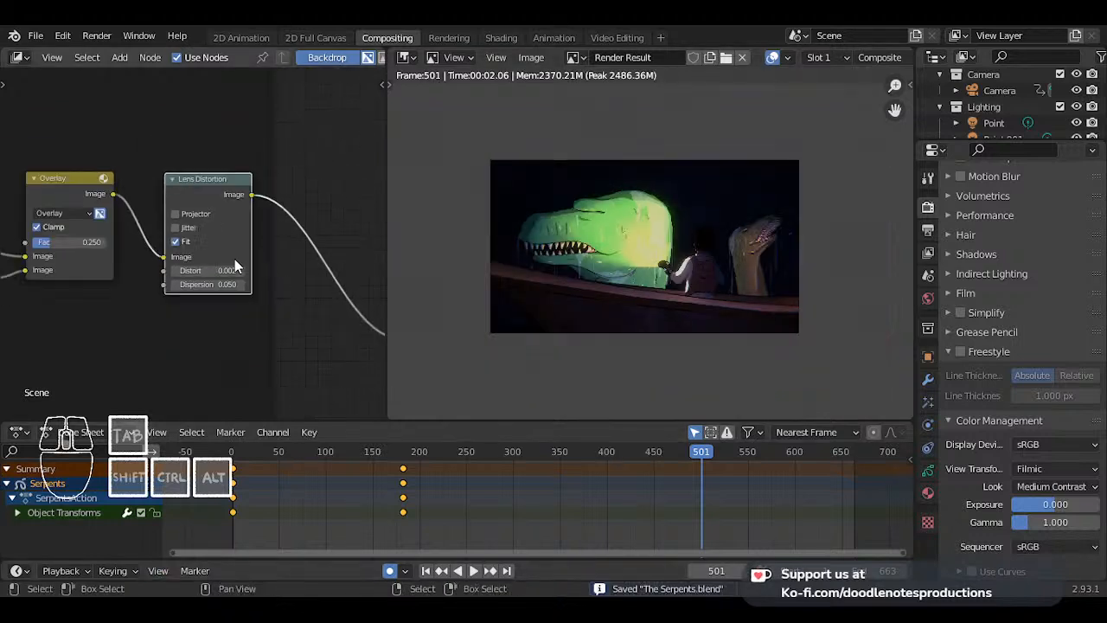
{"action": "middle_click_drag", "start_coordinate": [147, 268], "coordinate": [278, 246]}
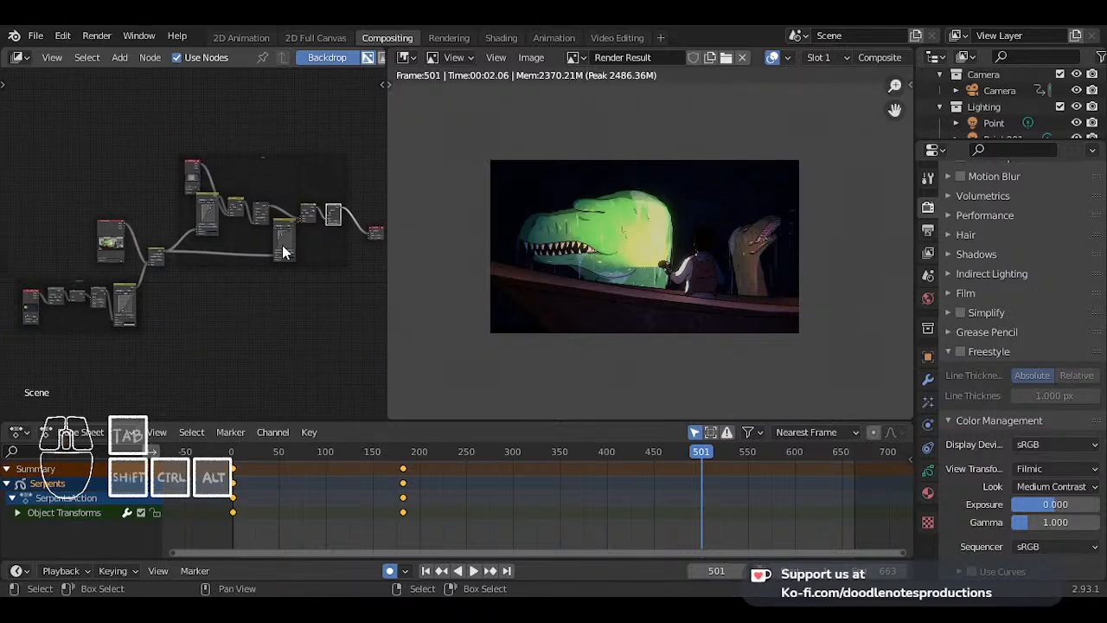
{"action": "scroll", "coordinate": [658, 248], "scroll_direction": "up", "scroll_amount": 2}
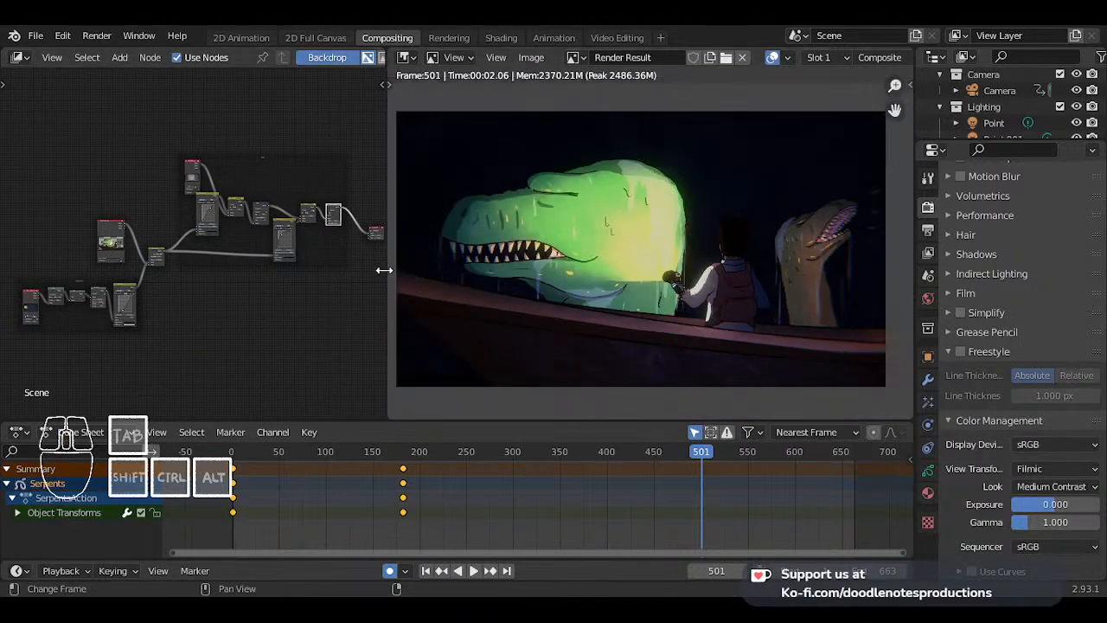
{"action": "left_click_drag", "start_coordinate": [389, 268], "coordinate": [299, 268]}
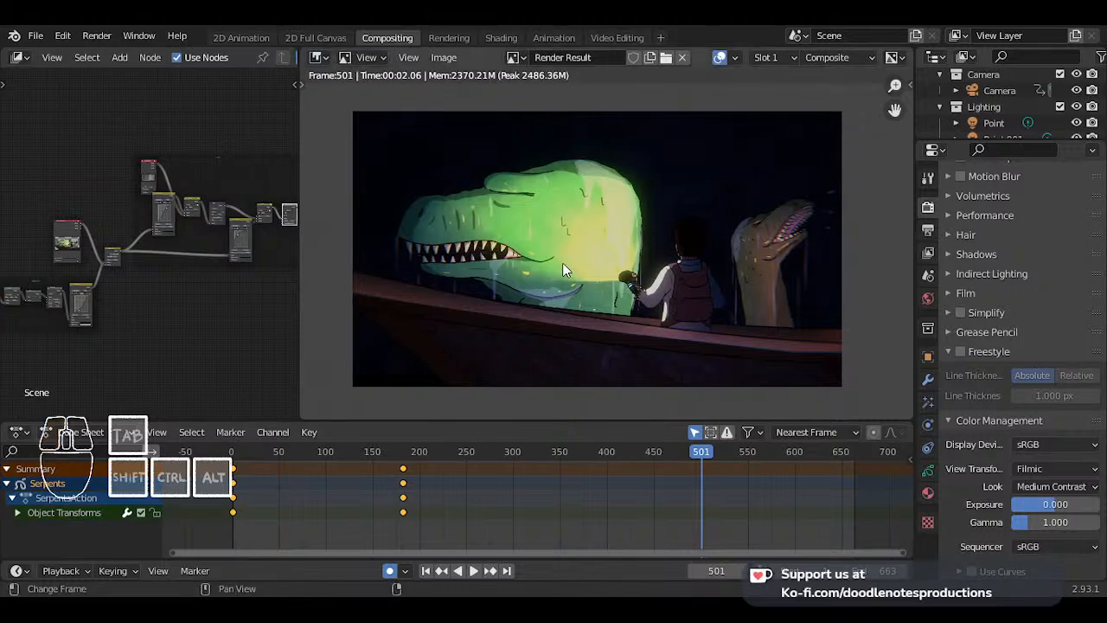
{"action": "left_click_drag", "start_coordinate": [627, 424], "coordinate": [623, 437]}
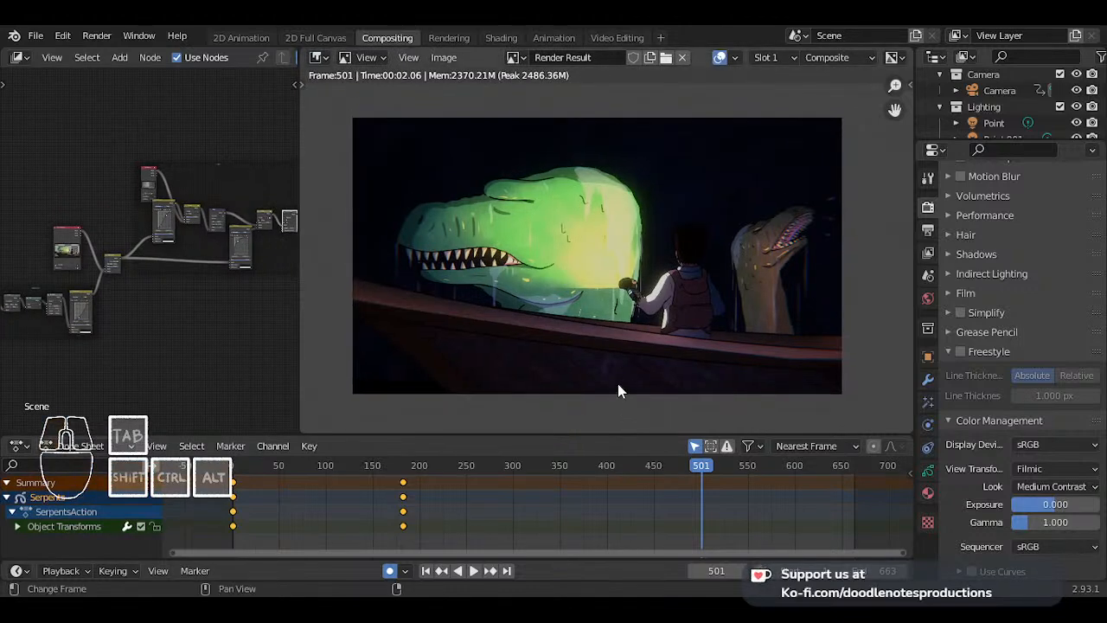
{"action": "scroll", "coordinate": [617, 384], "scroll_direction": "up", "scroll_amount": 2}
{"action": "middle_click_drag", "start_coordinate": [583, 352], "coordinate": [601, 349]}
{"action": "middle_click_drag", "start_coordinate": [625, 305], "coordinate": [624, 313], "text": "ctrl"}
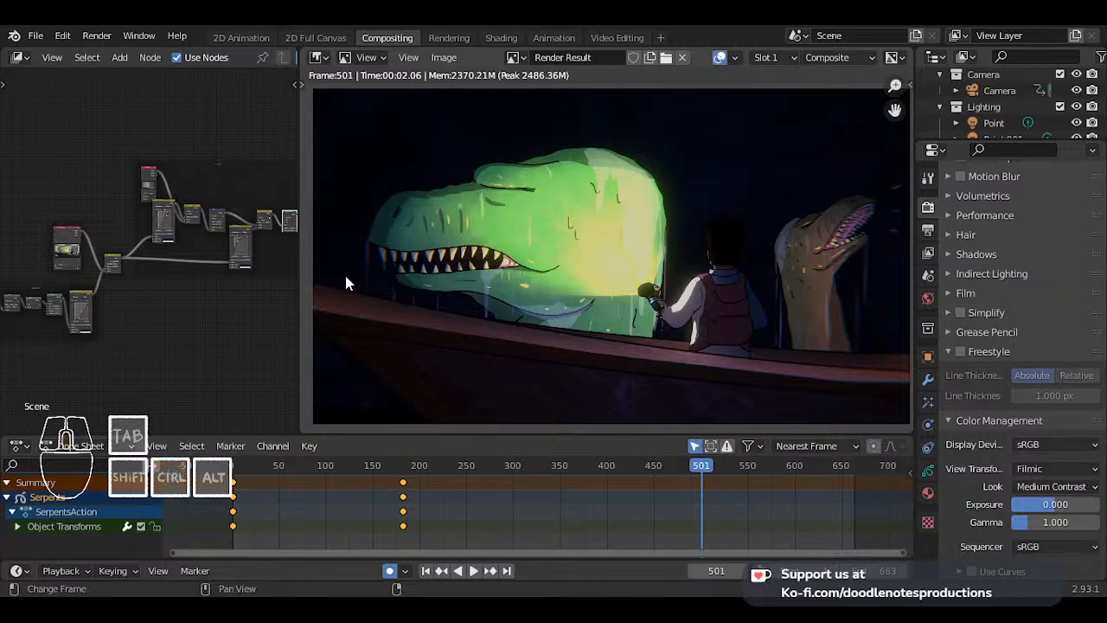
{"action": "scroll", "coordinate": [152, 236], "scroll_direction": "up", "scroll_amount": 5}
Pan the node tree and select the node frame without moving it
{"action": "left_click_drag", "start_coordinate": [183, 213], "coordinate": [74, 273]}
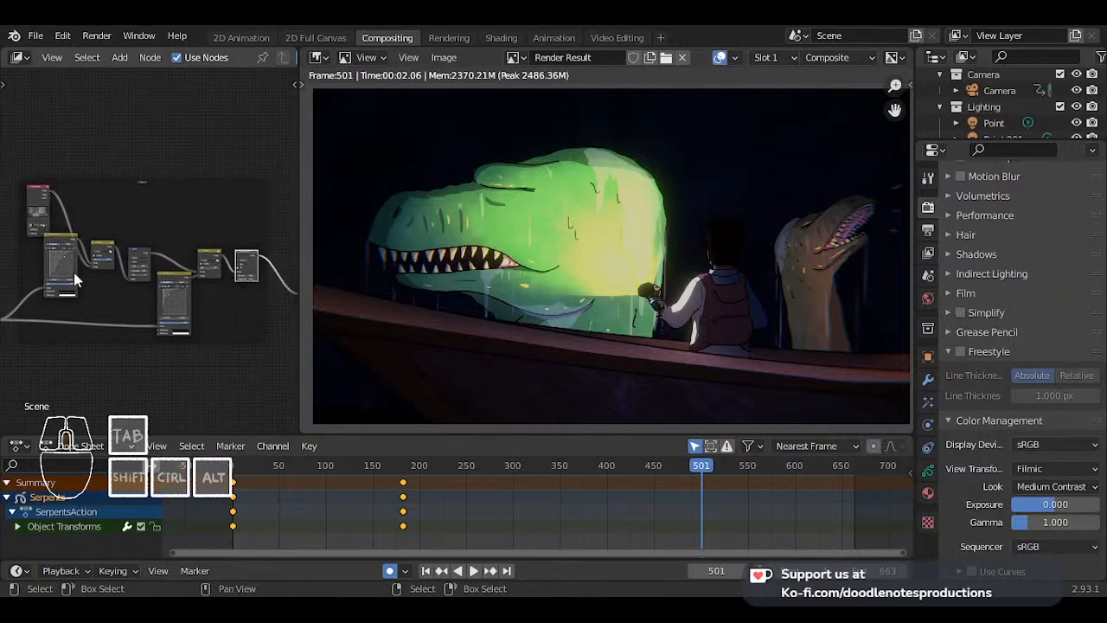
{"action": "scroll", "coordinate": [126, 238], "scroll_direction": "up", "scroll_amount": 3}
{"action": "right_click", "coordinate": [149, 195]}
{"action": "scroll", "coordinate": [161, 198], "scroll_direction": "up", "scroll_amount": 1}
{"action": "key", "text": "g"}
{"action": "right_click", "coordinate": [182, 198]}
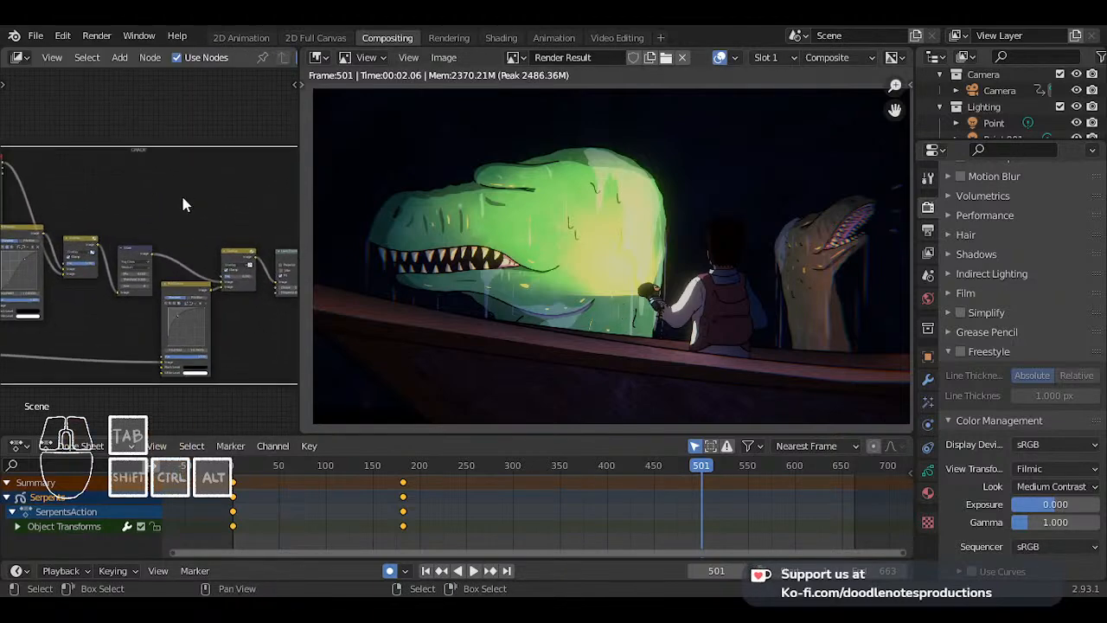
{"action": "scroll", "coordinate": [158, 201], "scroll_direction": "down", "scroll_amount": 3}
{"action": "scroll", "coordinate": [153, 196], "scroll_direction": "up", "scroll_amount": 4}
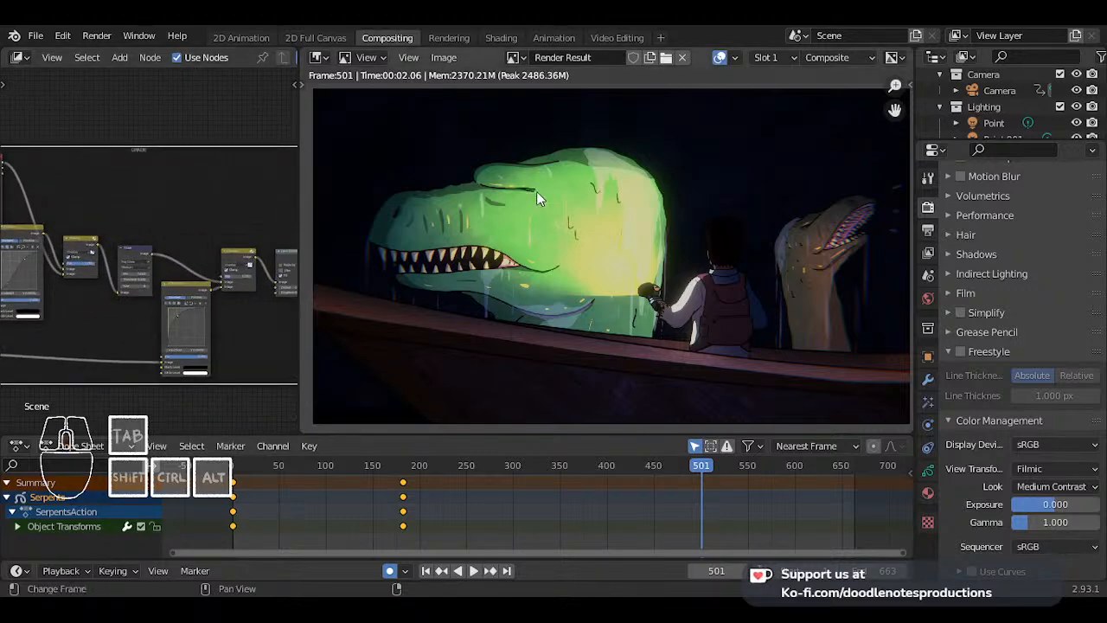
Move to frame 482 and save The Serpents.blend
{"action": "left_click", "coordinate": [539, 466]}
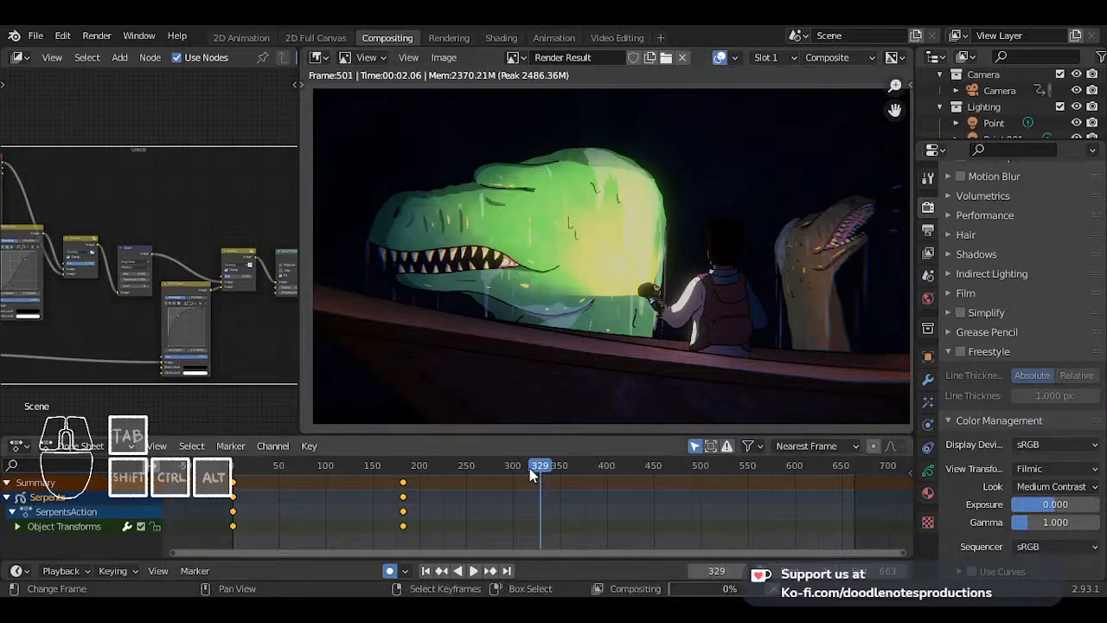
{"action": "left_click", "coordinate": [684, 489]}
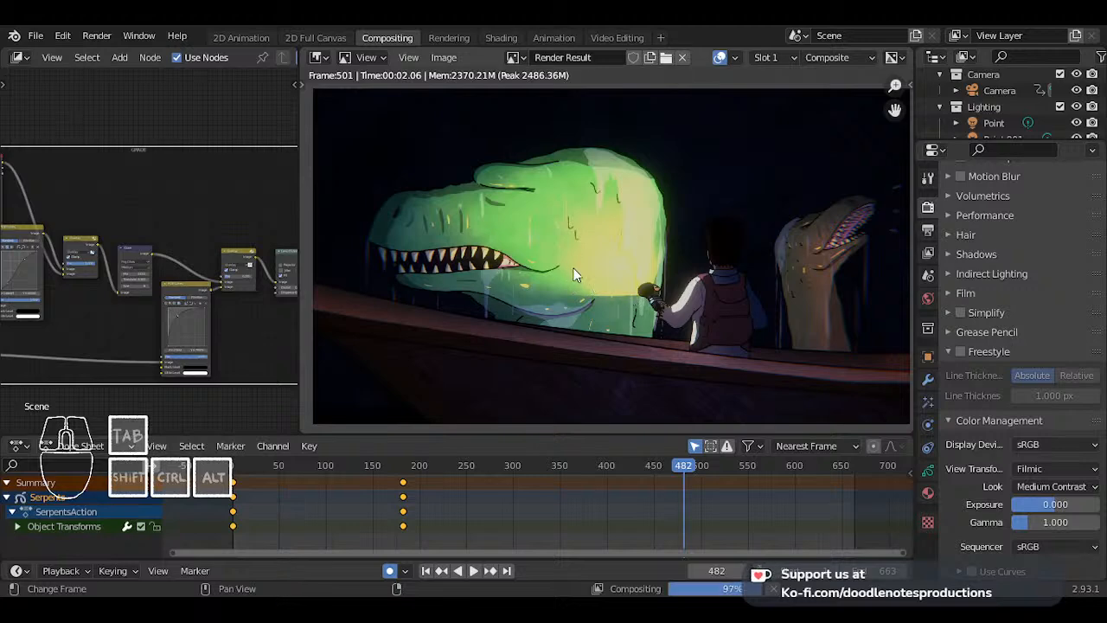
{"action": "key", "text": "ctrl+s"}
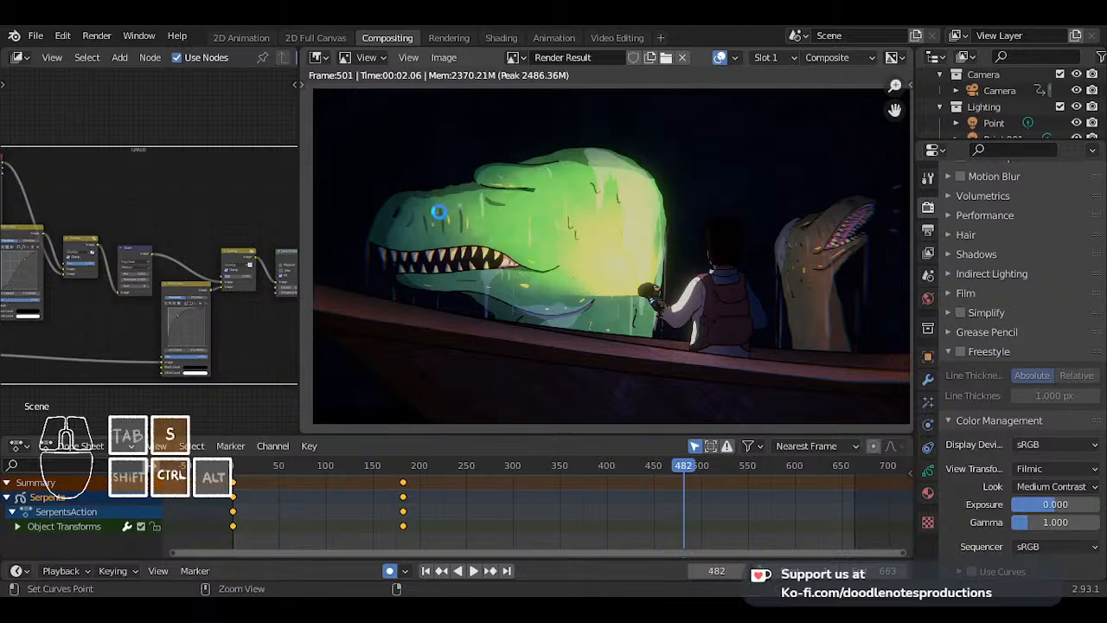